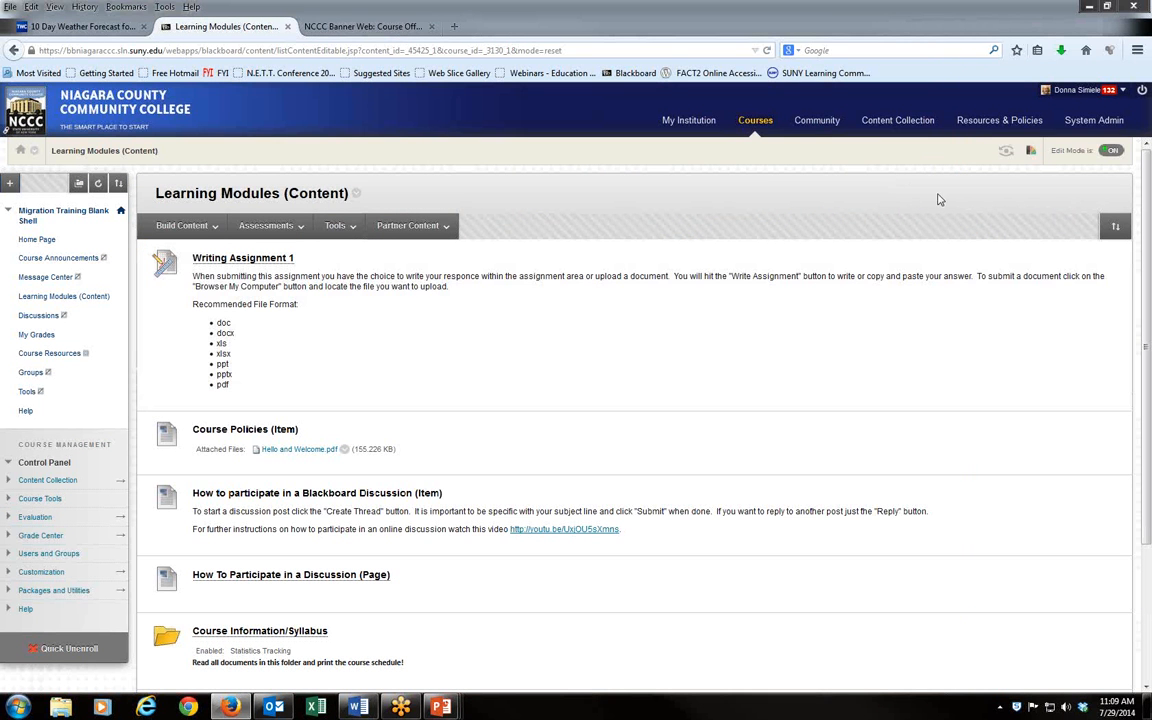
# Step: Enter student preview and look through the items listed in Learning Modules (Content)
pyautogui.click(1006, 151)
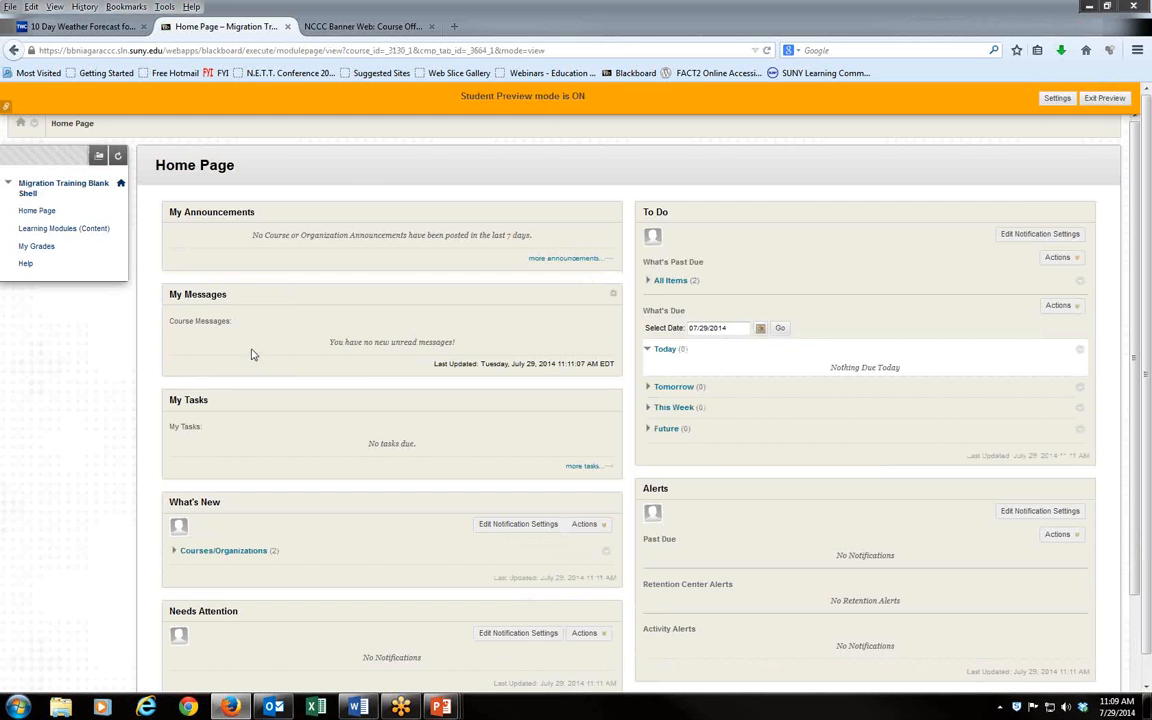
pyautogui.click(66, 230)
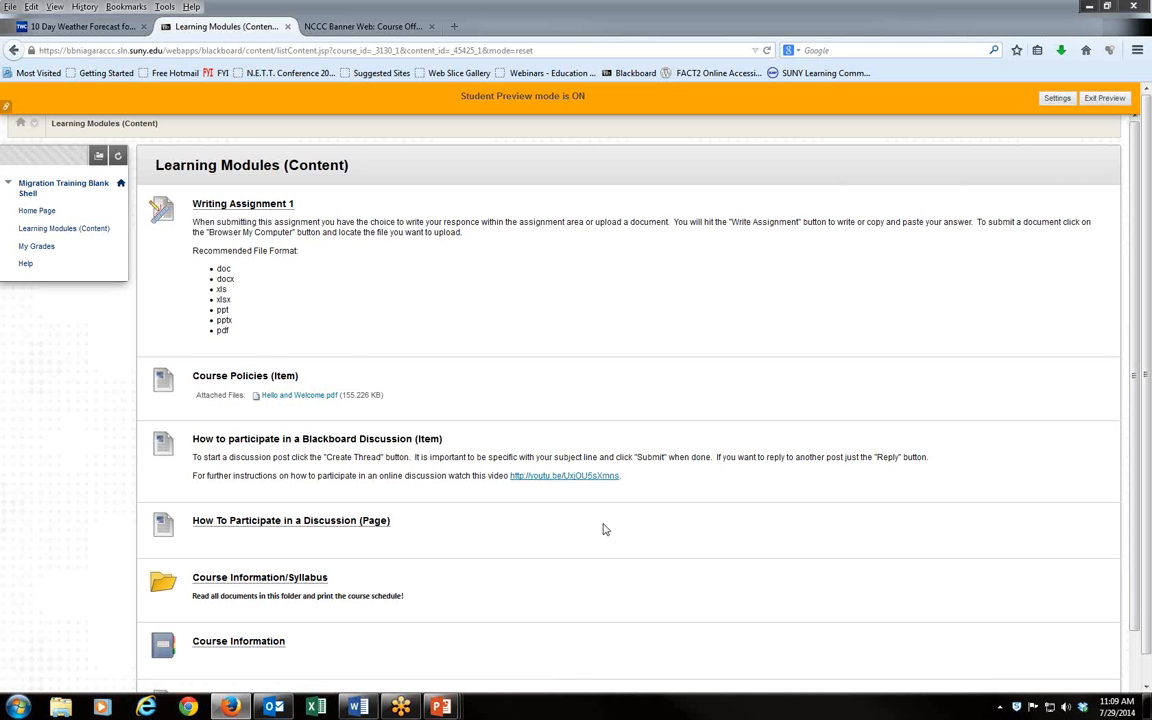
pyautogui.scroll(-2, 603, 527)
pyautogui.scroll(-1, 605, 526)
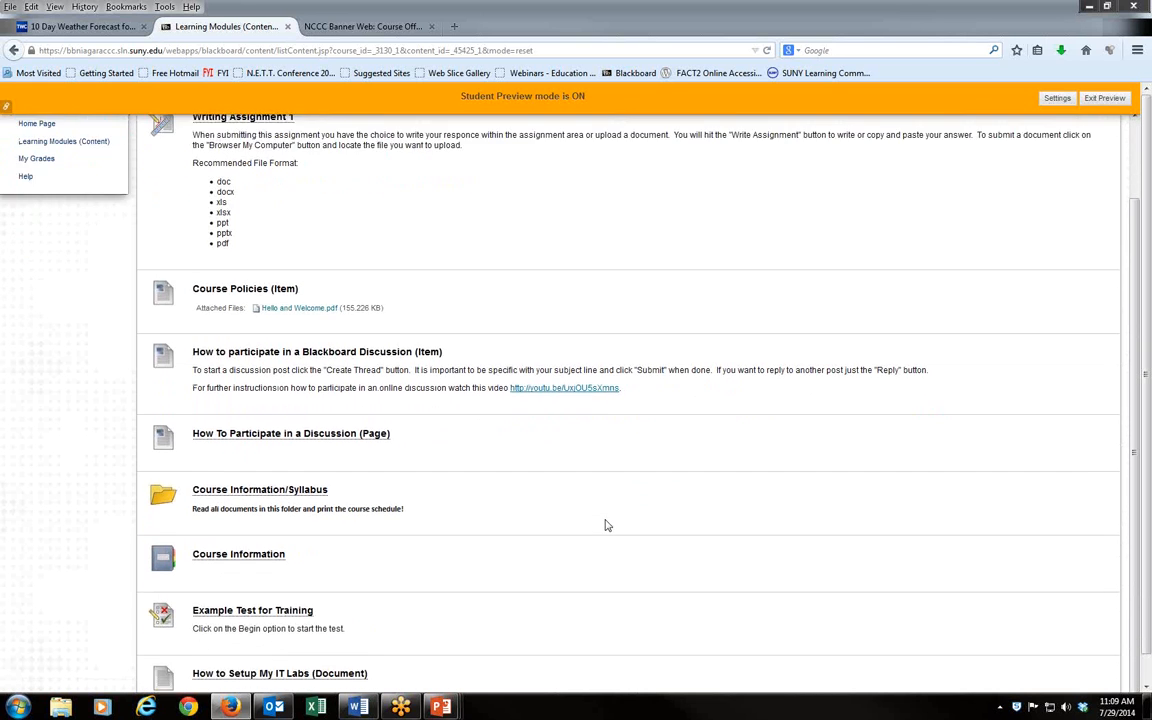
pyautogui.scroll(-1, 617, 521)
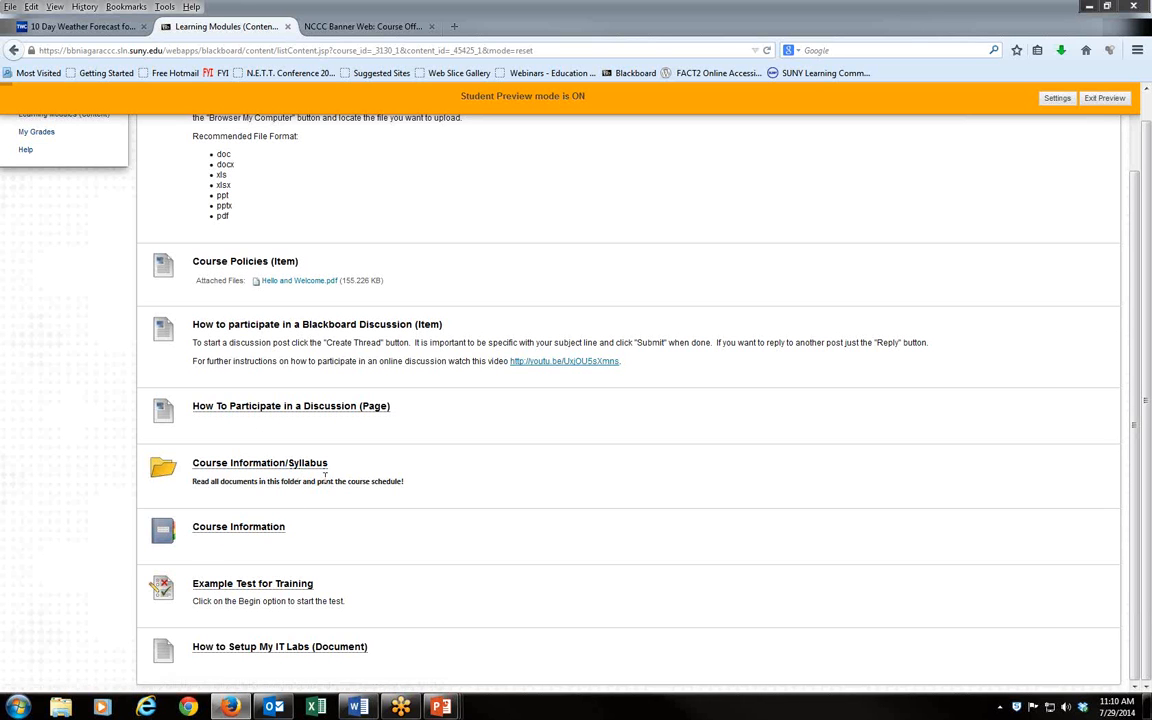
# Step: Browse the Course Information/Syllabus folder, view its Welcome! page, and return to the folder's list
pyautogui.click(240, 465)
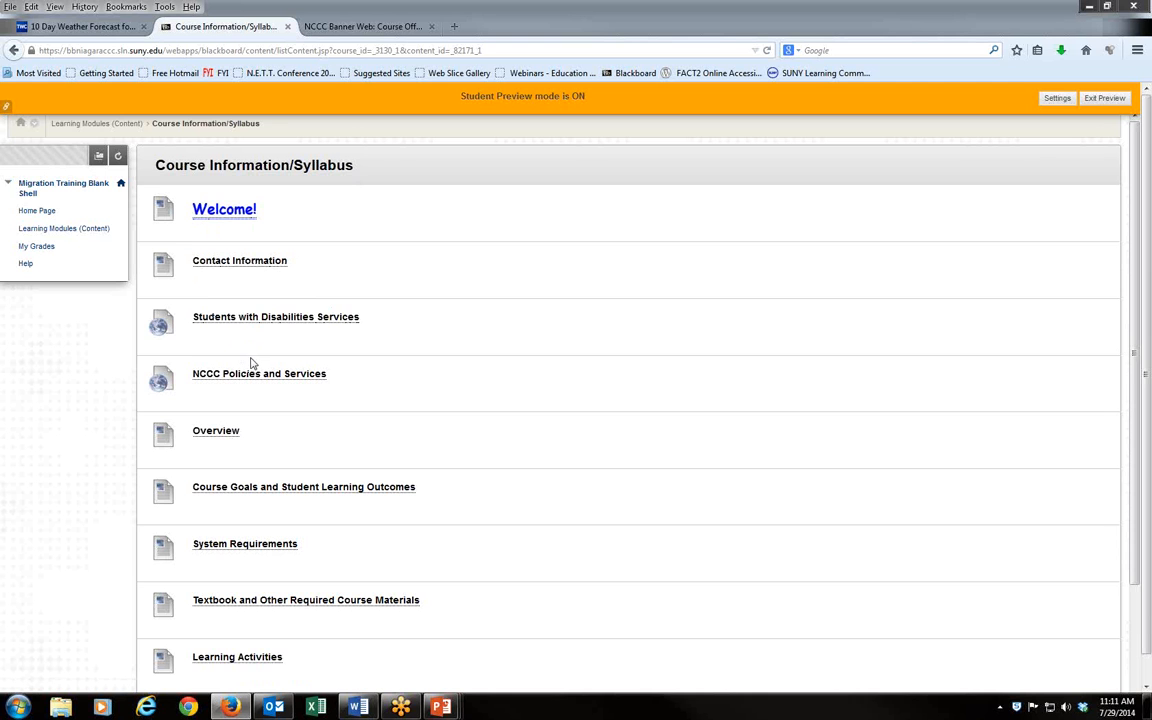
pyautogui.scroll(-1, 252, 365)
pyautogui.scroll(-3, 252, 365)
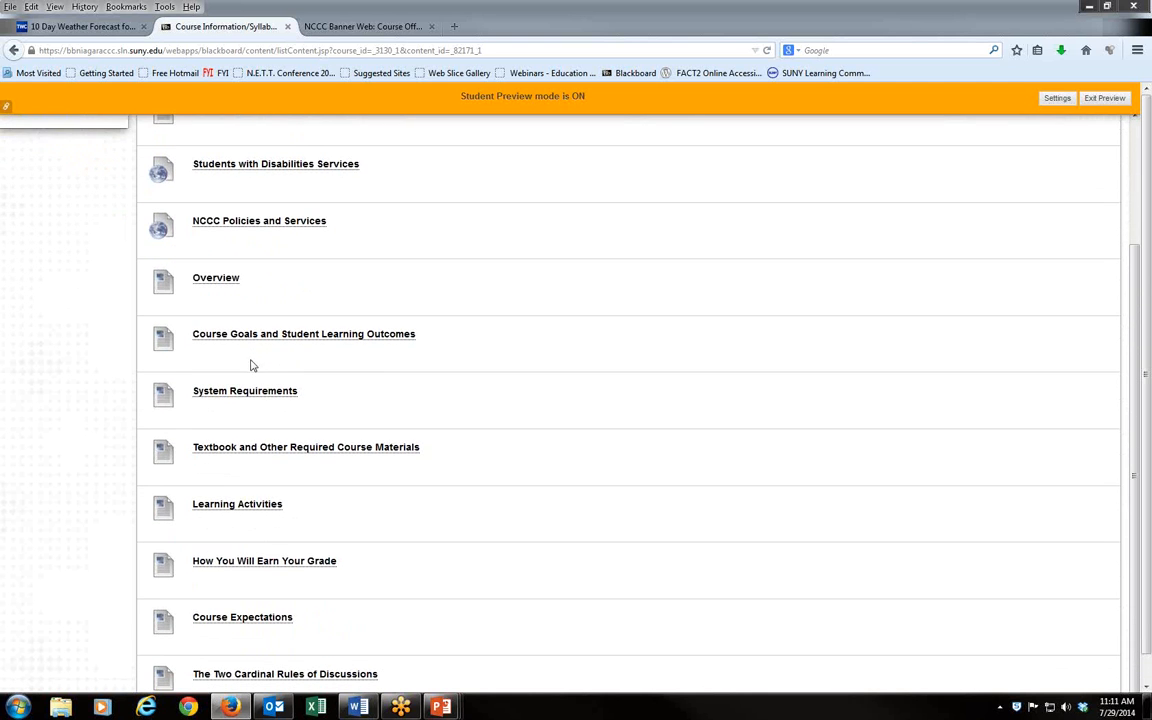
pyautogui.scroll(3, 252, 365)
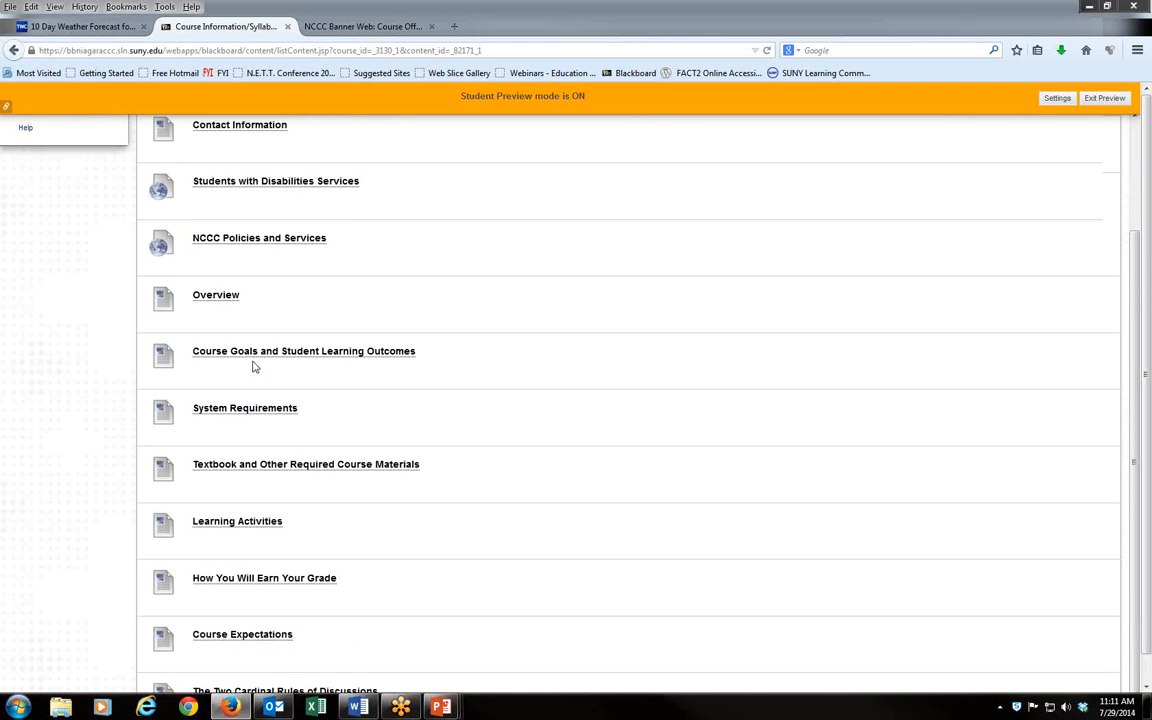
pyautogui.click(222, 160)
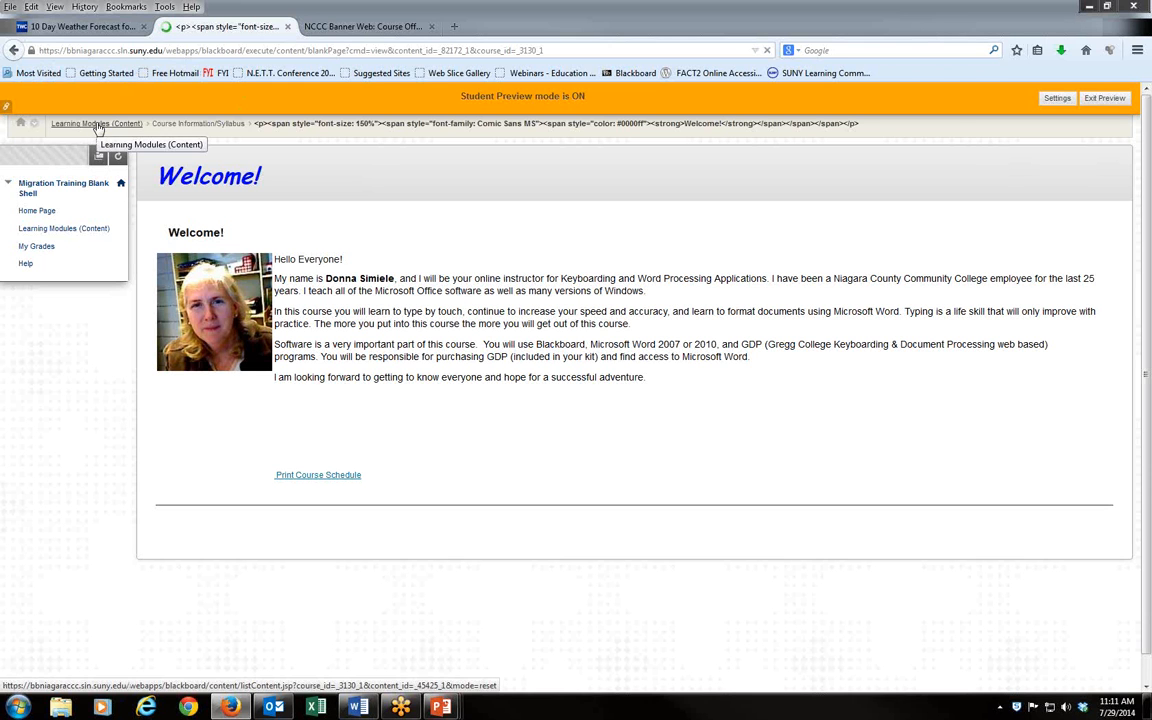
pyautogui.click(202, 124)
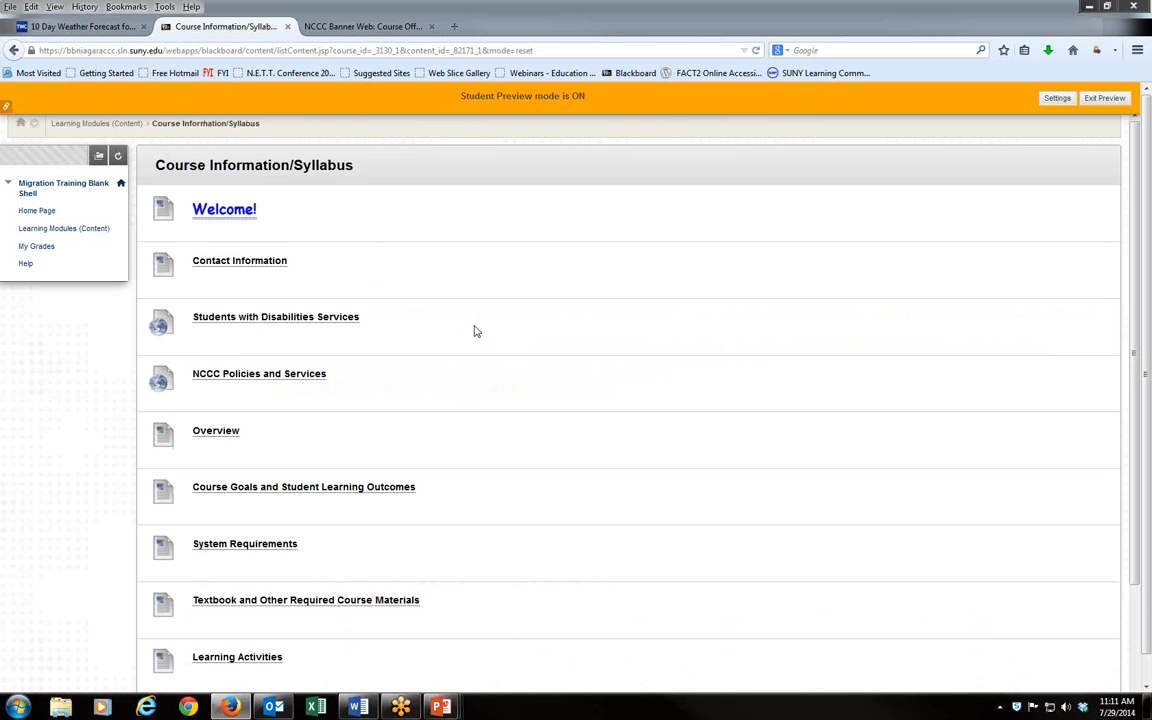
# Step: Open the Course Information learning module from Learning Modules (Content), then collapse and restore its table of contents
pyautogui.click(65, 230)
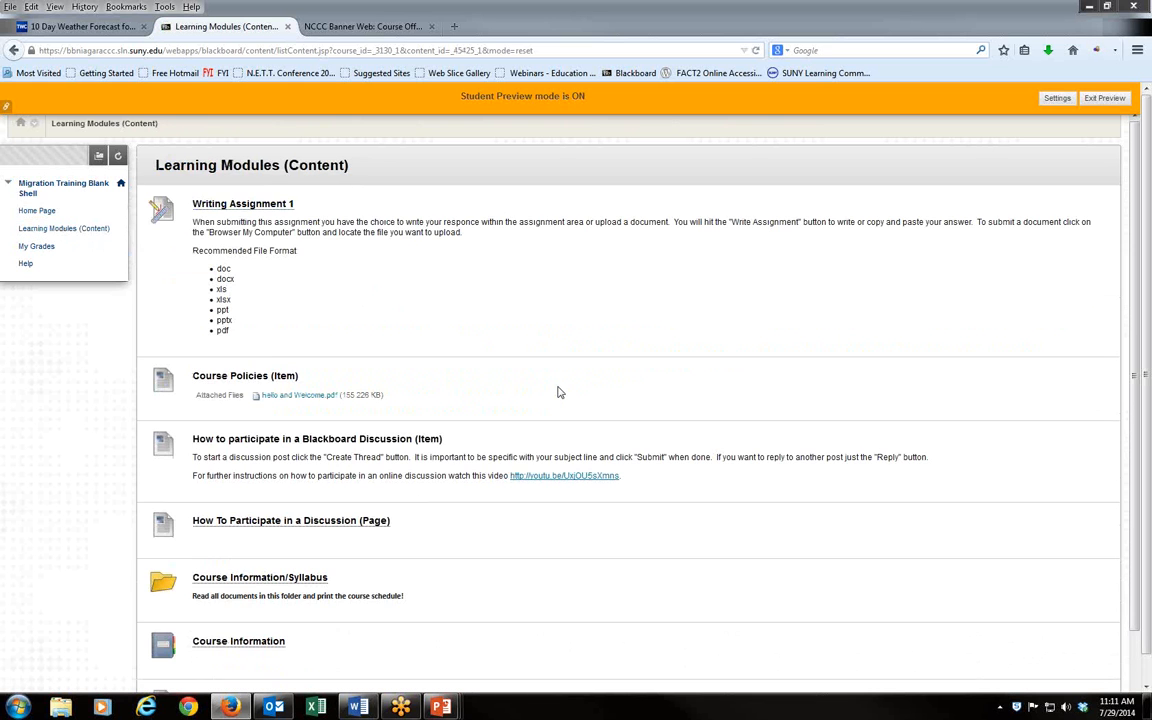
pyautogui.scroll(-3, 560, 393)
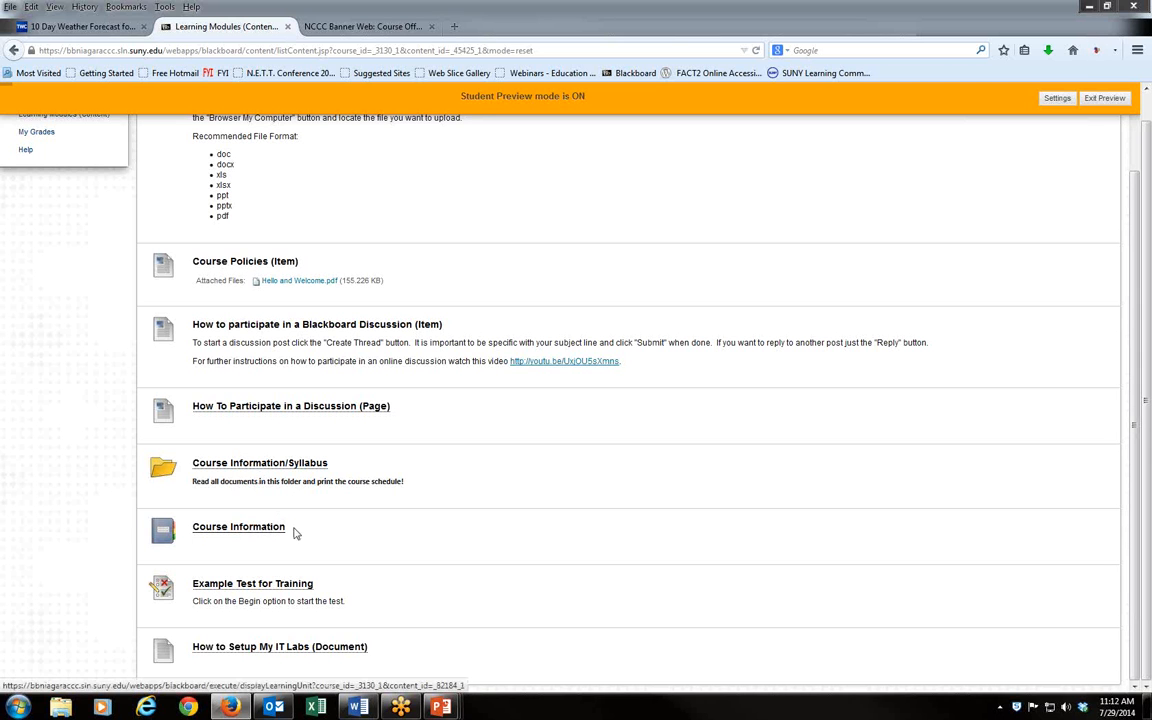
pyautogui.click(218, 530)
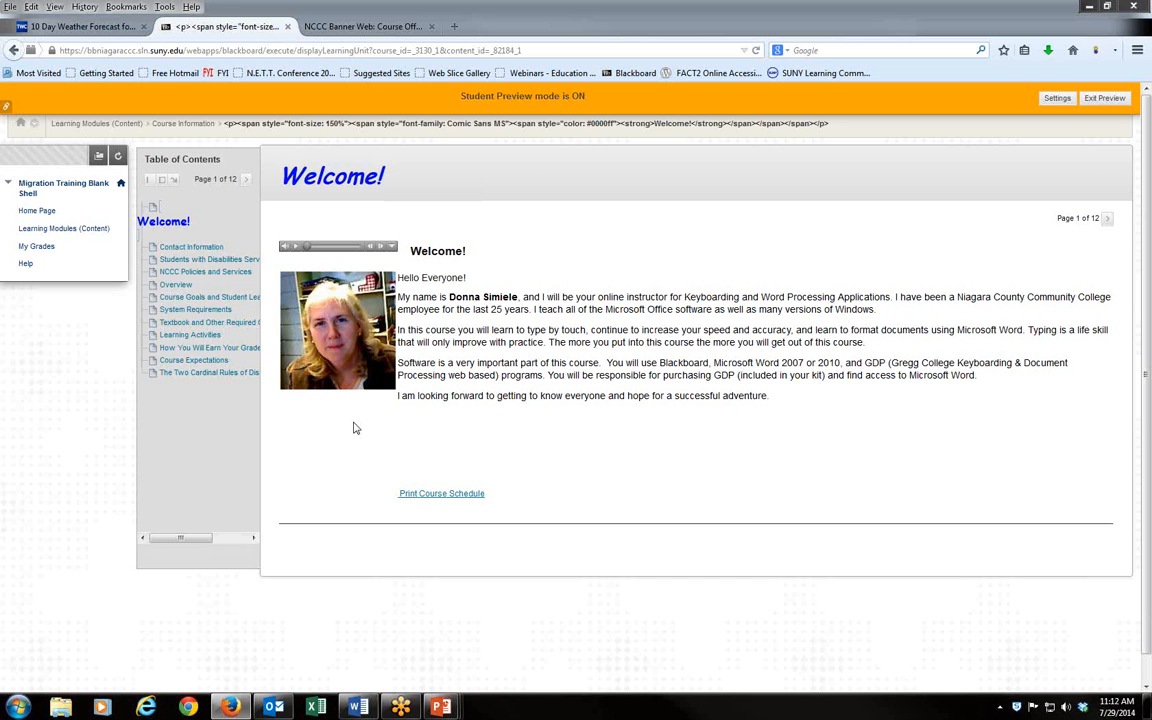
pyautogui.click(150, 183)
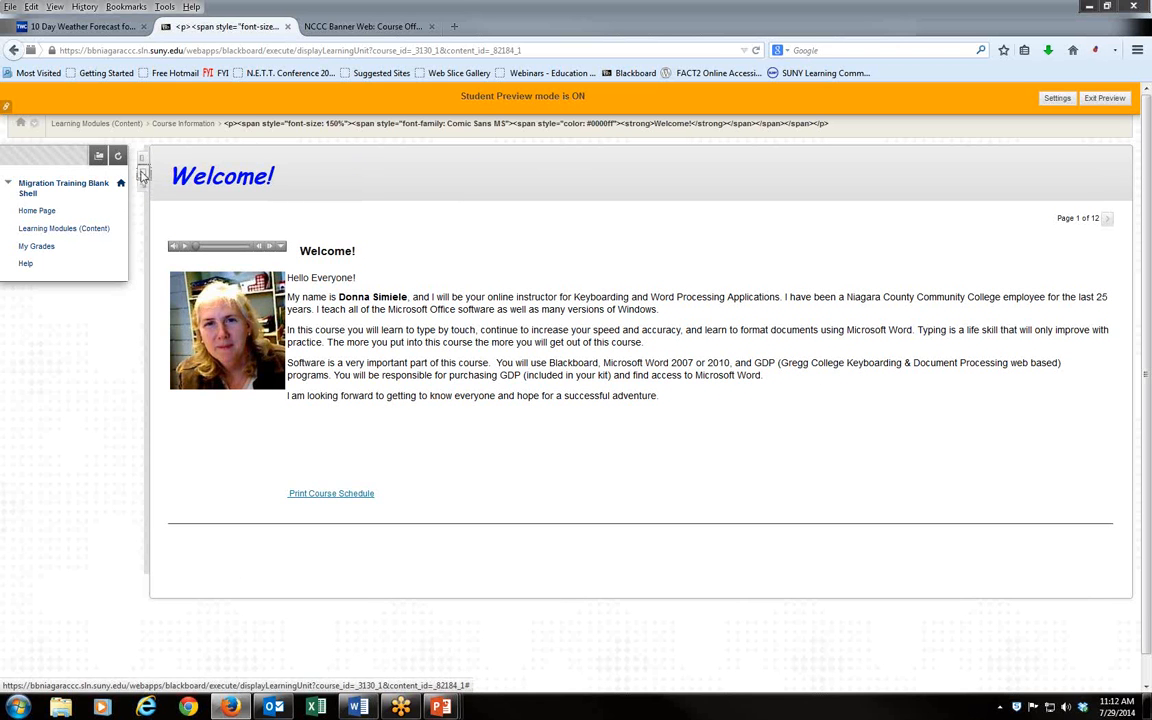
pyautogui.click(141, 158)
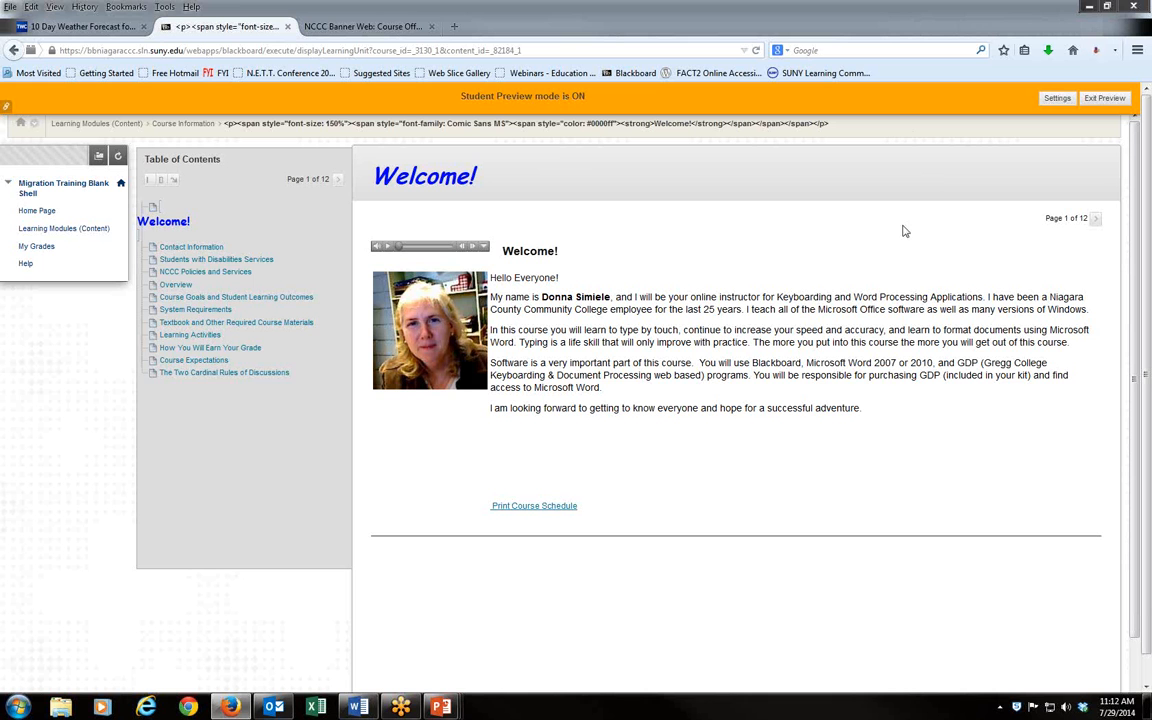
# Step: View the module's Contact Information, Students with Disabilities Services, NCCC Policies and Services, and Overview pages, closing the opened Disability Disclosure document
pyautogui.click(1094, 219)
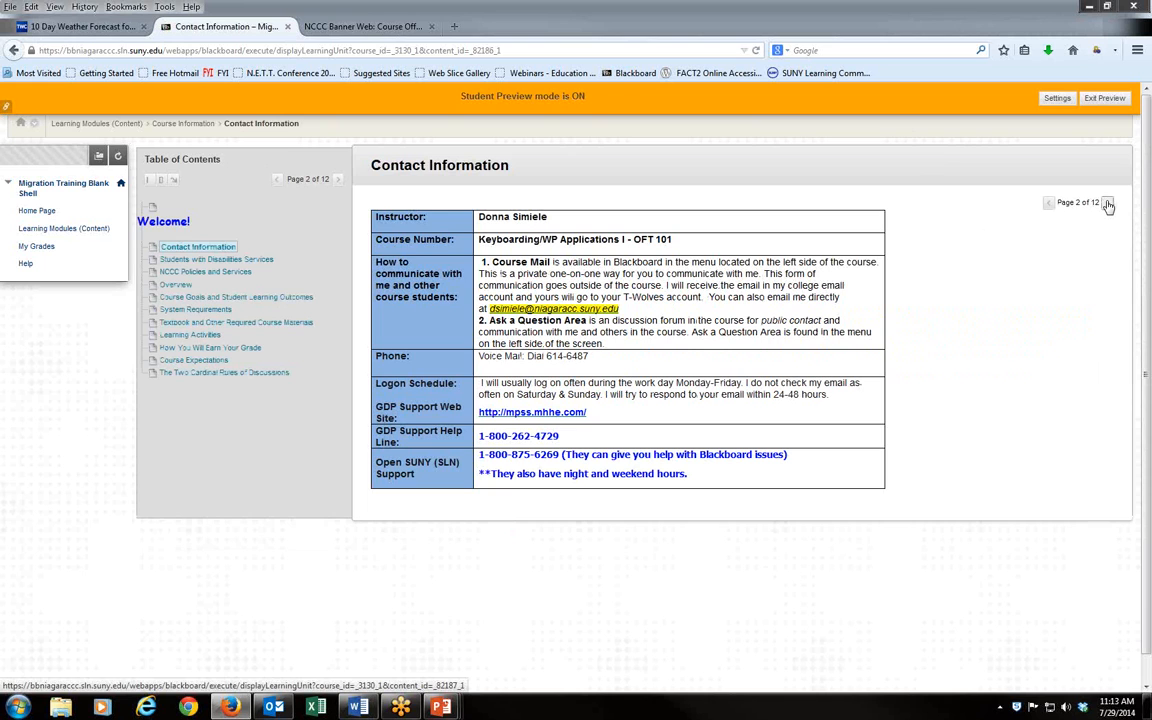
pyautogui.click(1108, 205)
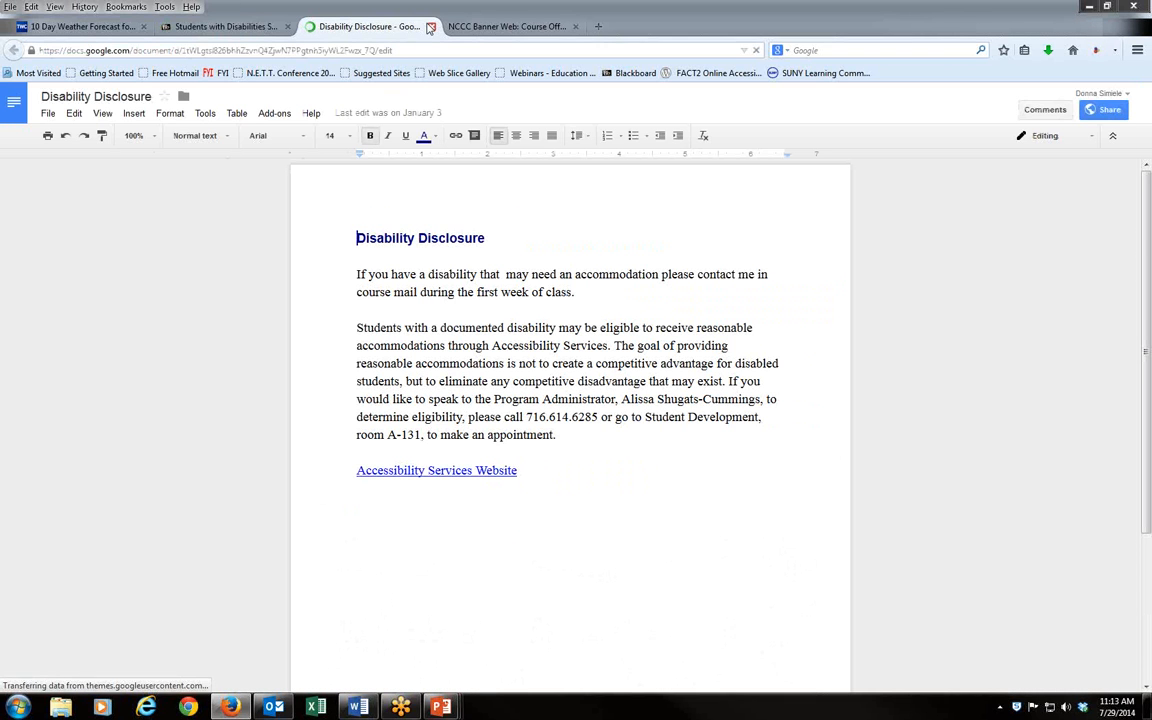
pyautogui.click(433, 27)
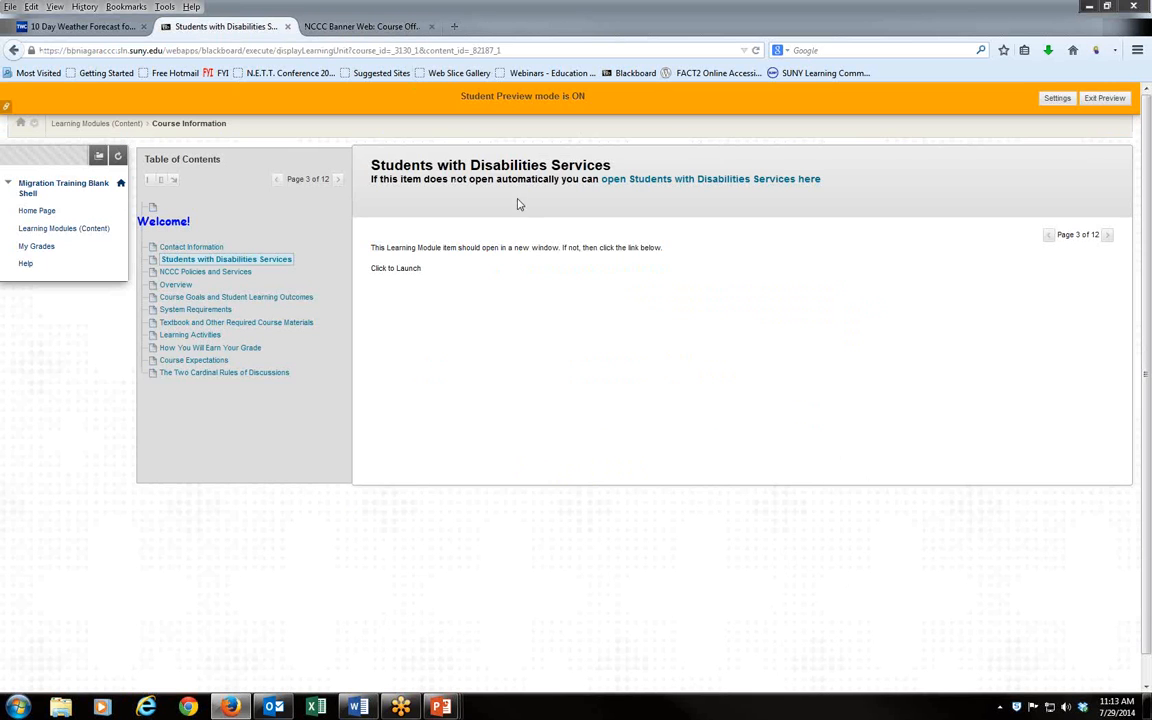
pyautogui.click(178, 274)
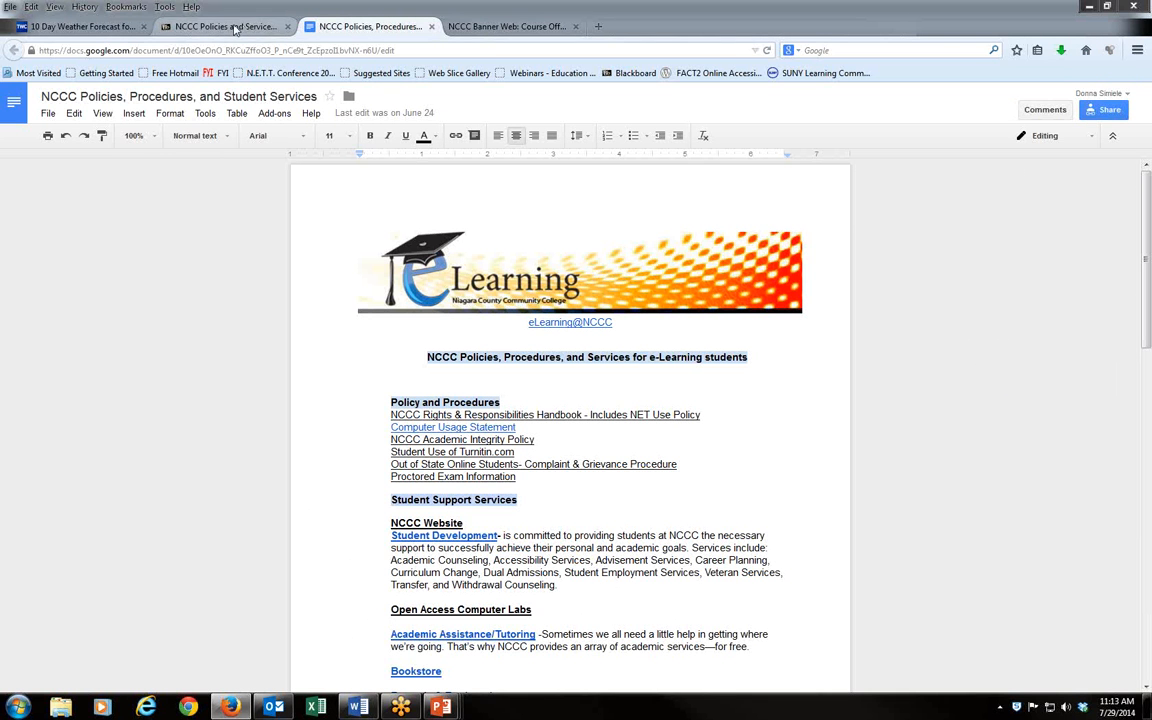
pyautogui.click(232, 26)
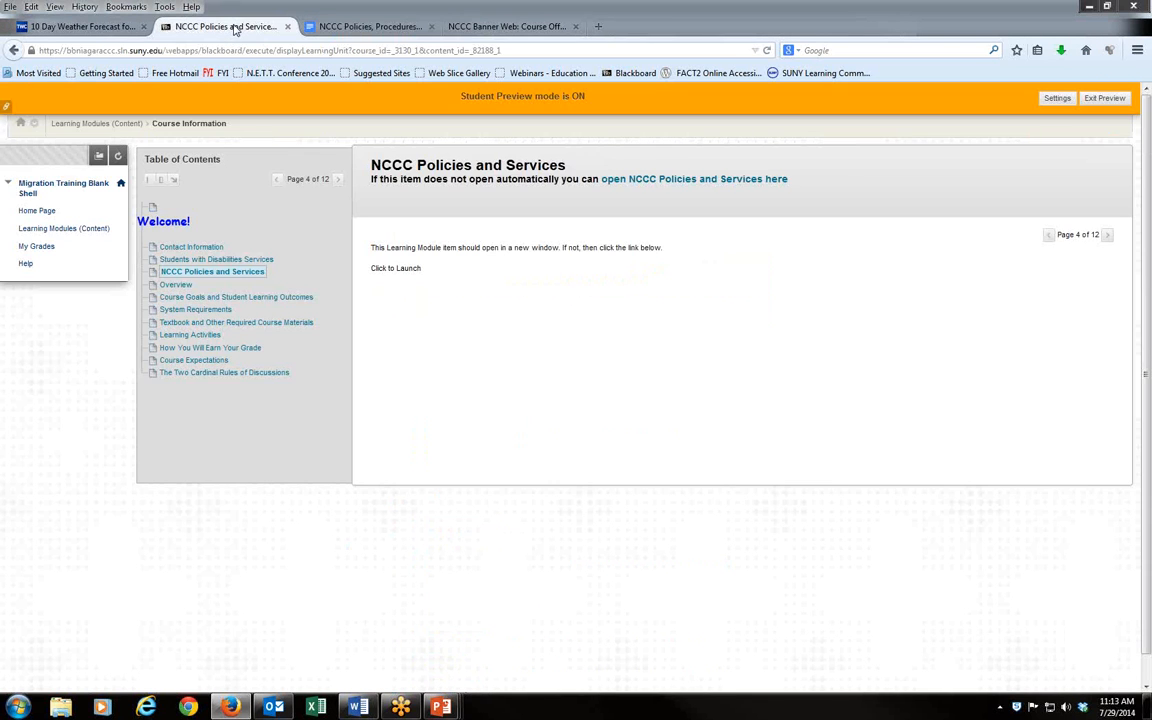
pyautogui.click(170, 285)
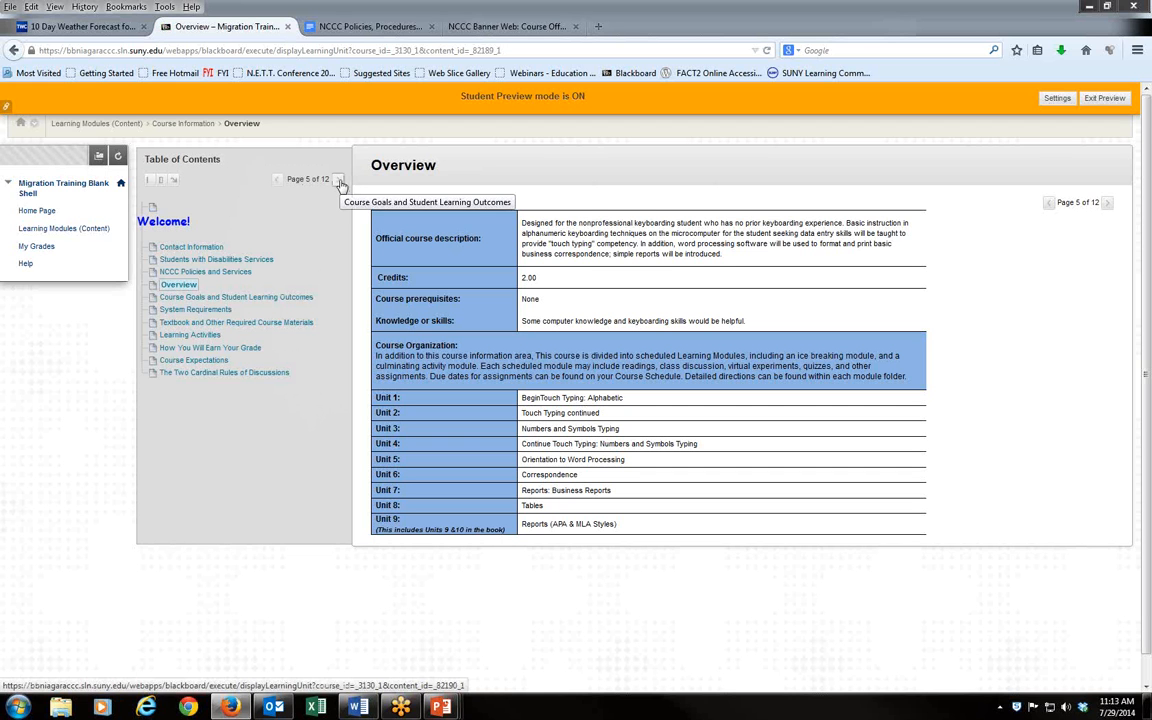
# Step: Exit student preview and reopen Learning Modules (Content) in the instructor's edit view
pyautogui.click(93, 229)
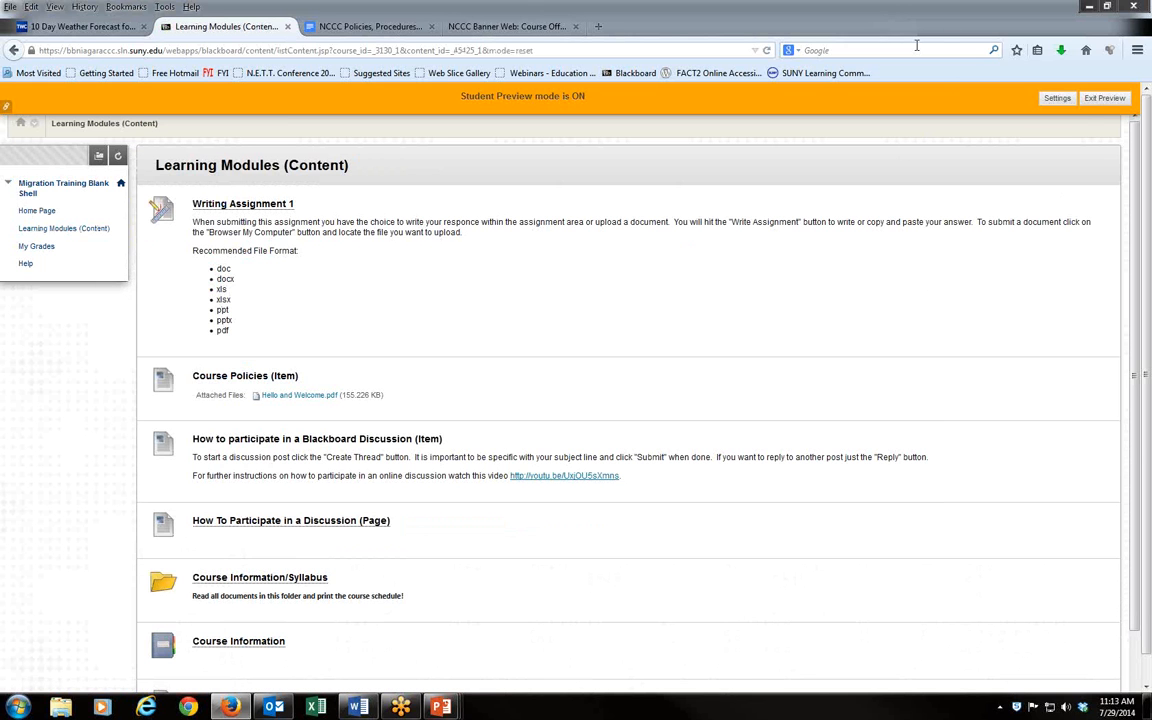
pyautogui.click(1104, 100)
pyautogui.click(662, 508)
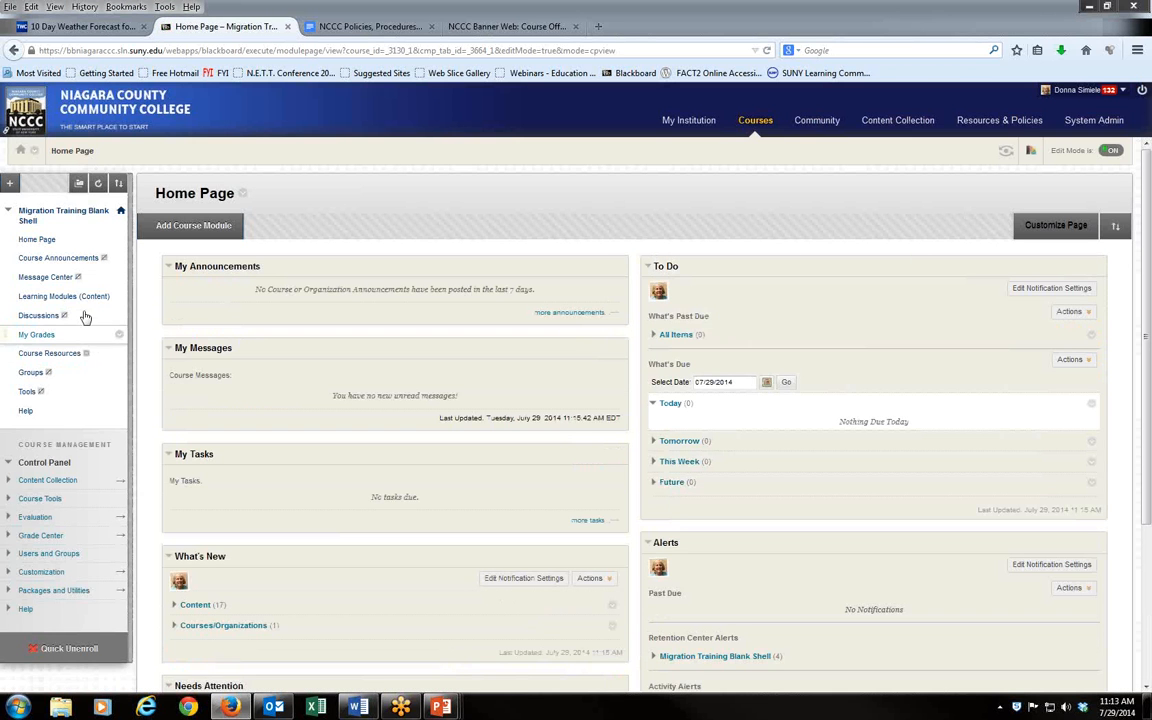
pyautogui.click(64, 296)
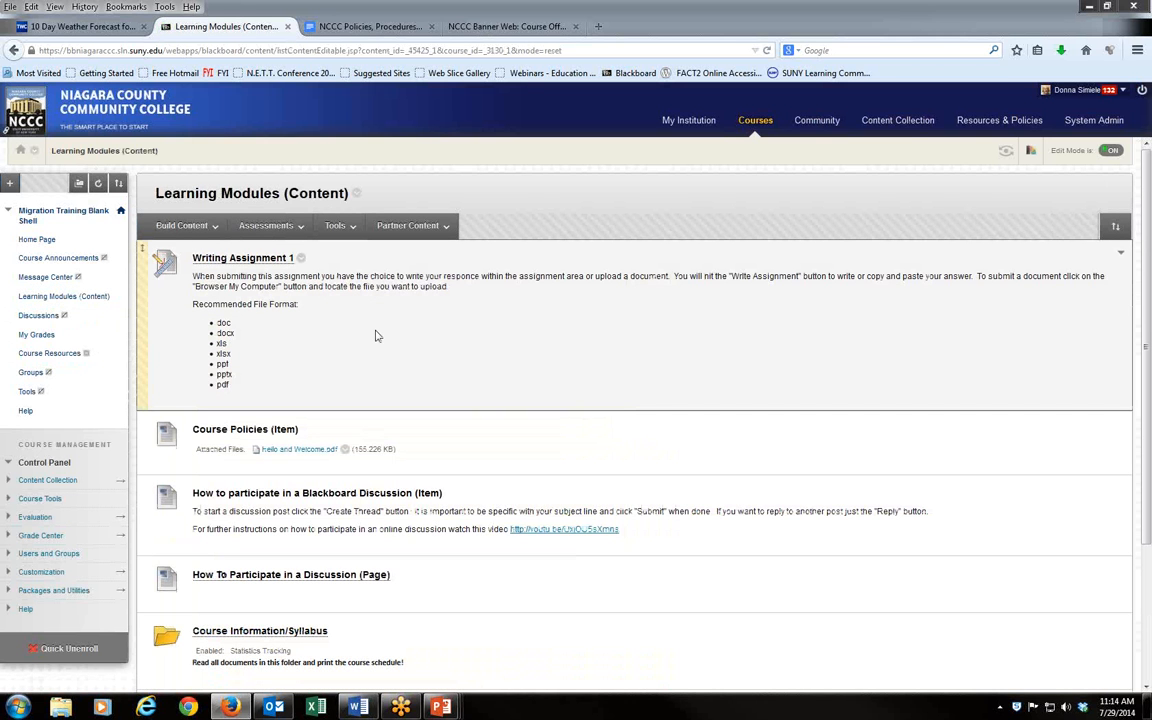
# Step: Start a new content folder in Learning Modules (Content) and enable its Display After and Display Until date restrictions
pyautogui.click(180, 225)
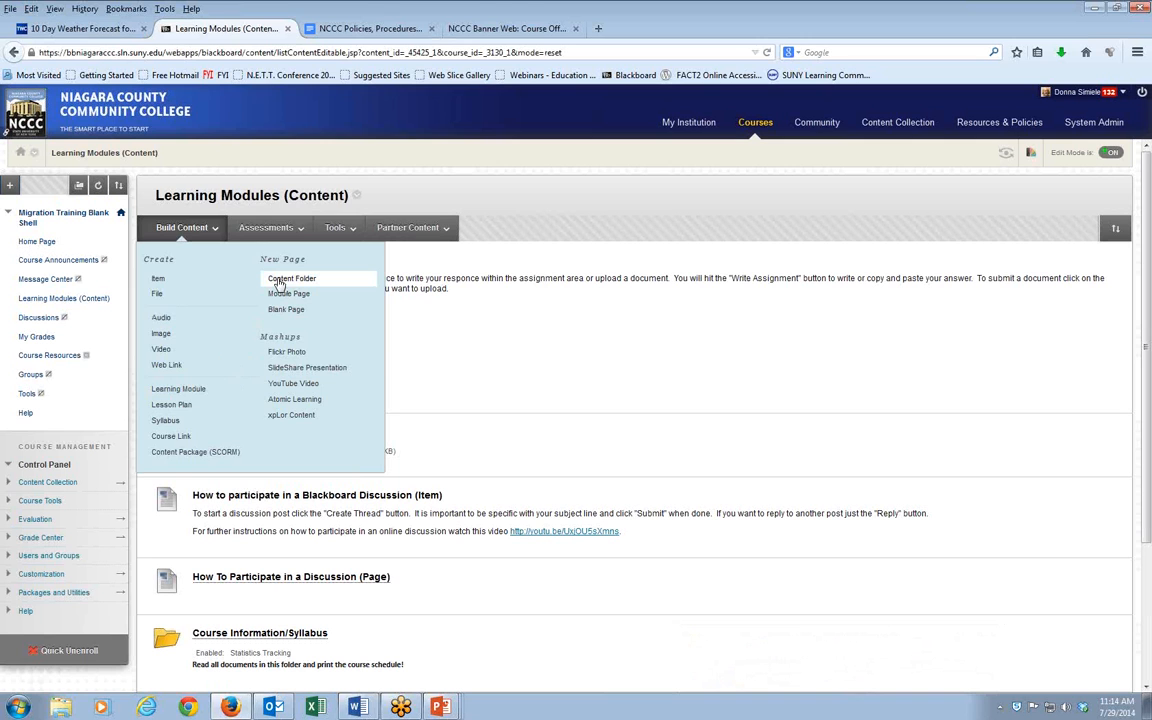
pyautogui.click(279, 284)
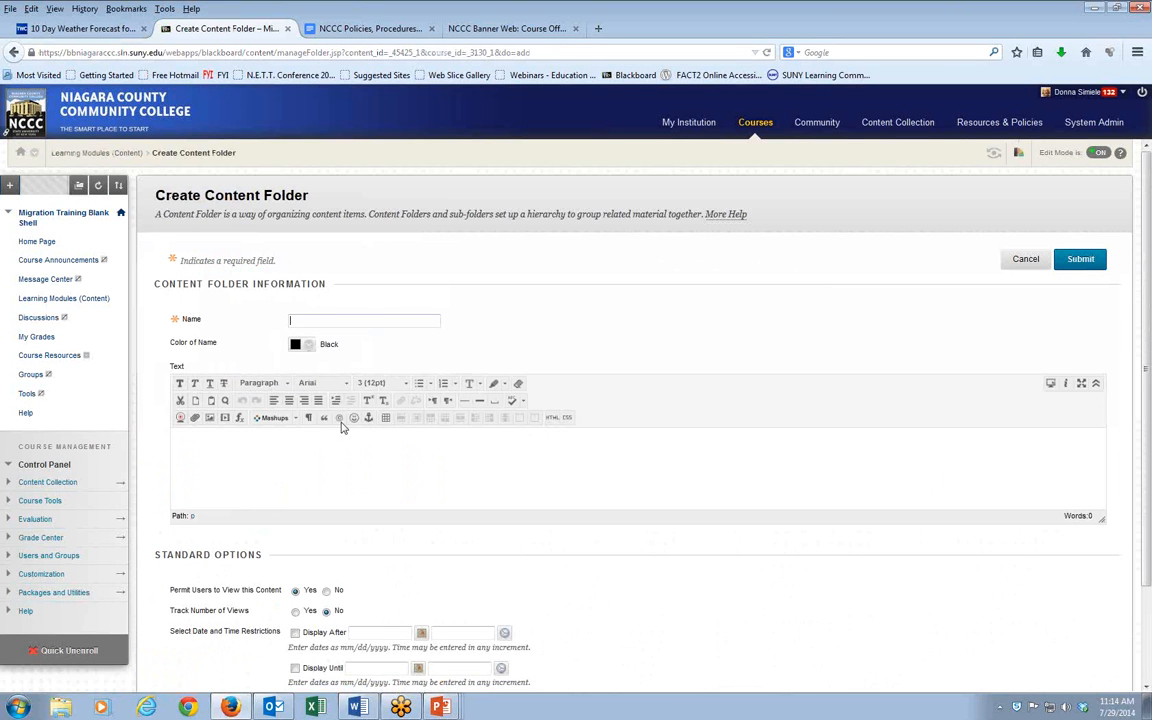
pyautogui.click(230, 447)
pyautogui.click(253, 441)
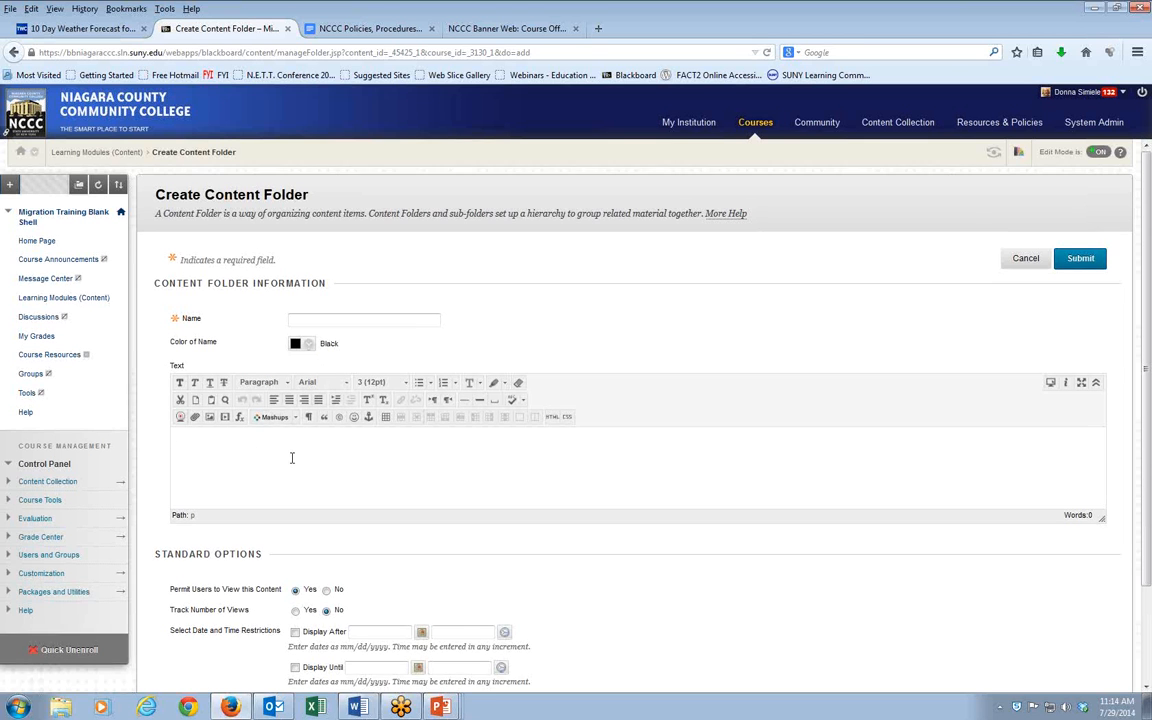
pyautogui.scroll(-2, 684, 512)
pyautogui.scroll(-1, 699, 523)
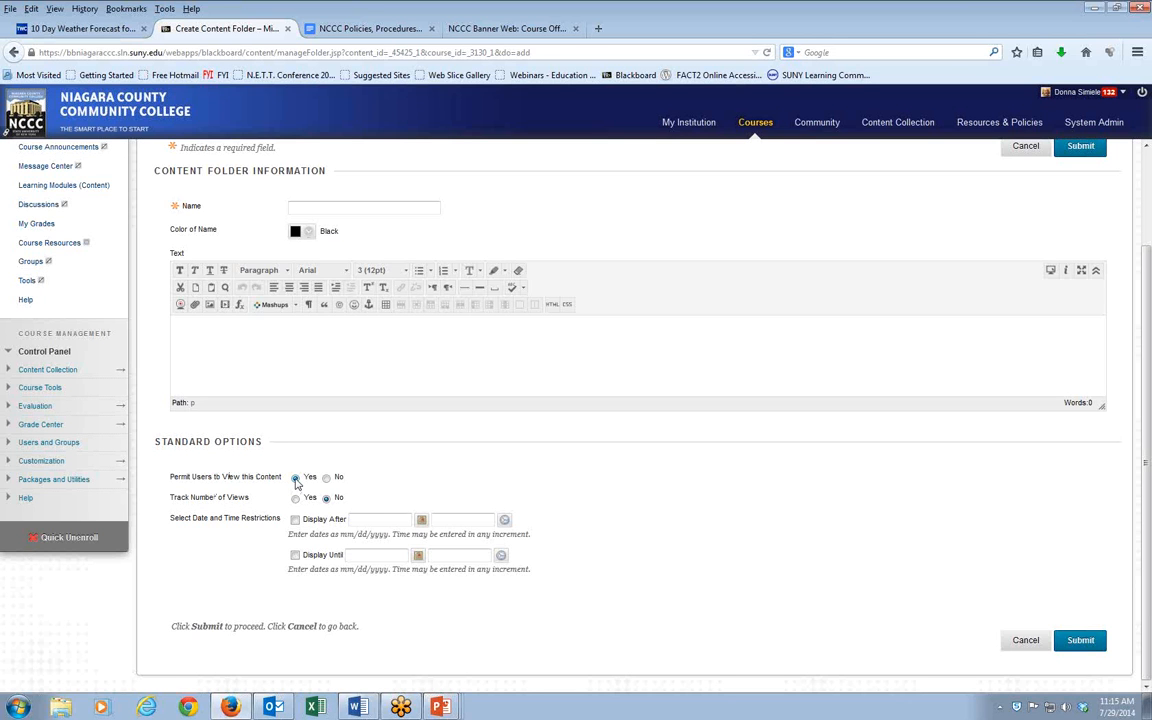
pyautogui.click(295, 519)
pyautogui.click(295, 555)
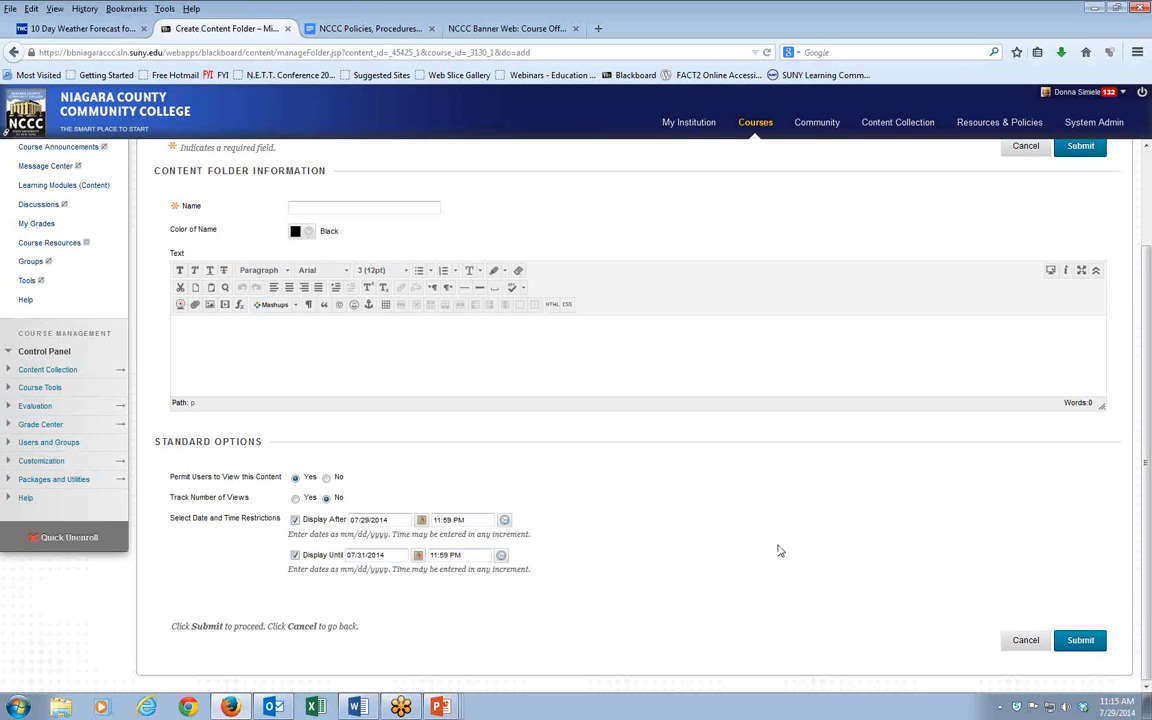
# Step: Name the content folder Practice Folder, disable both display date restrictions, and submit it
pyautogui.click(318, 208)
pyautogui.write('Practice Folder')
pyautogui.click(295, 519)
pyautogui.click(295, 555)
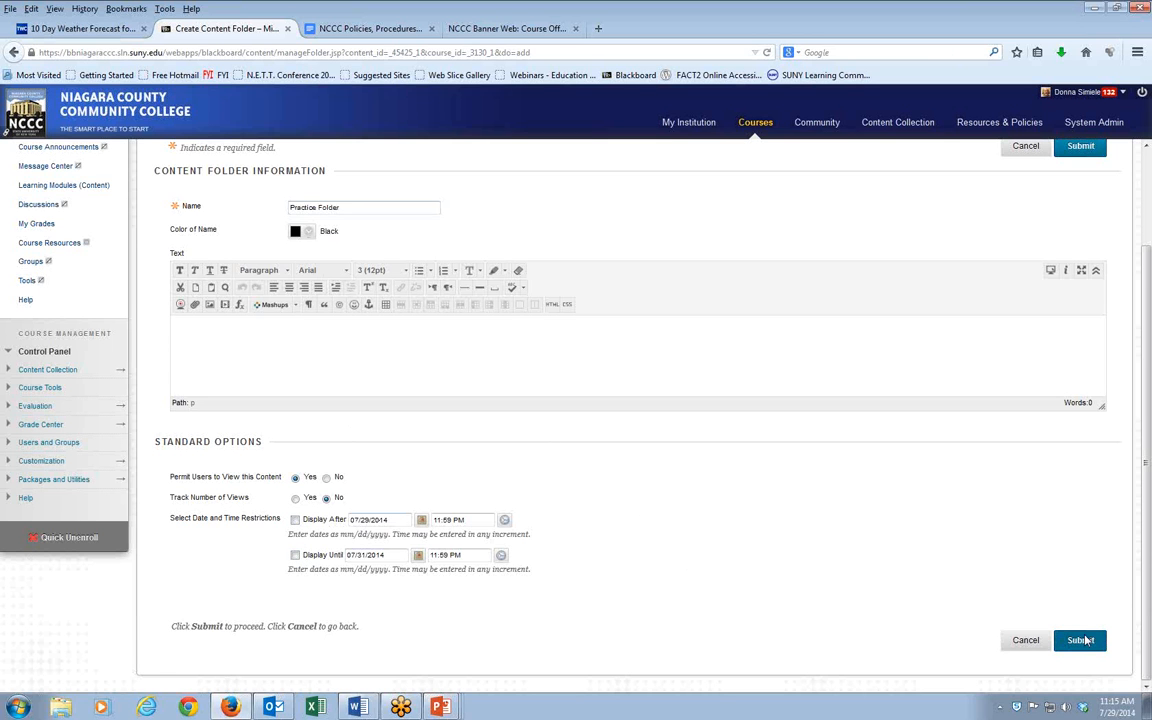
pyautogui.click(1083, 640)
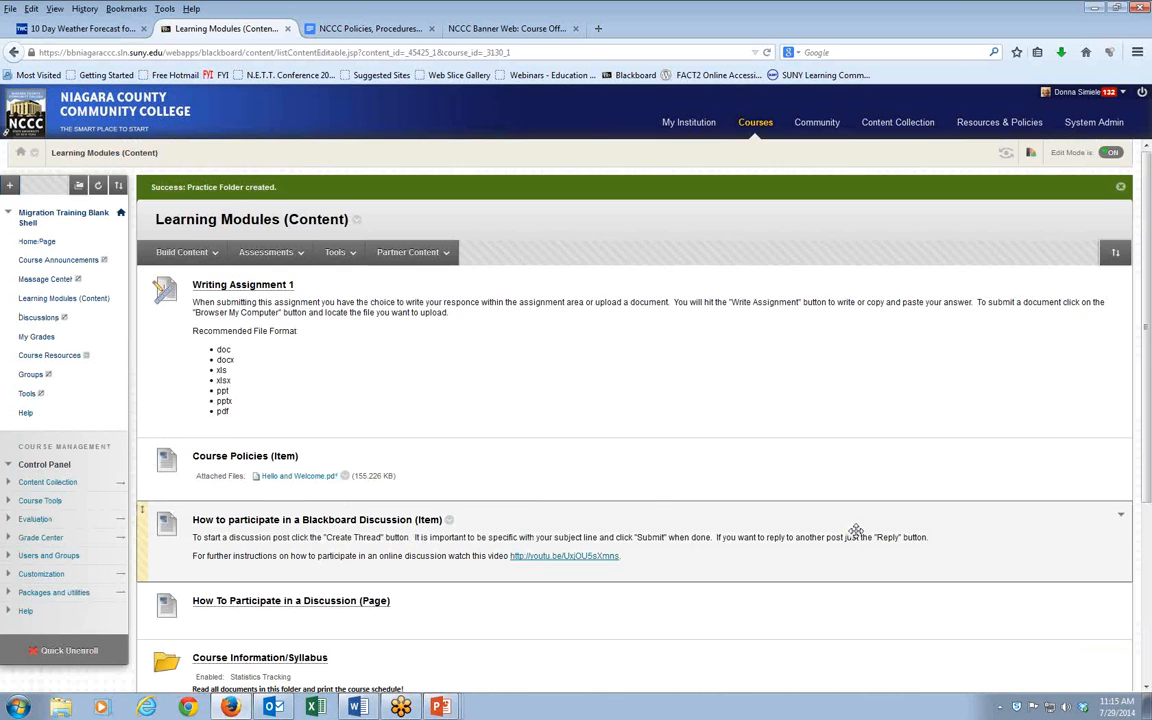
# Step: Move Practice Folder between How To Participate in a Discussion (Page) and the Course Information/Syllabus folder
pyautogui.scroll(-5, 663, 514)
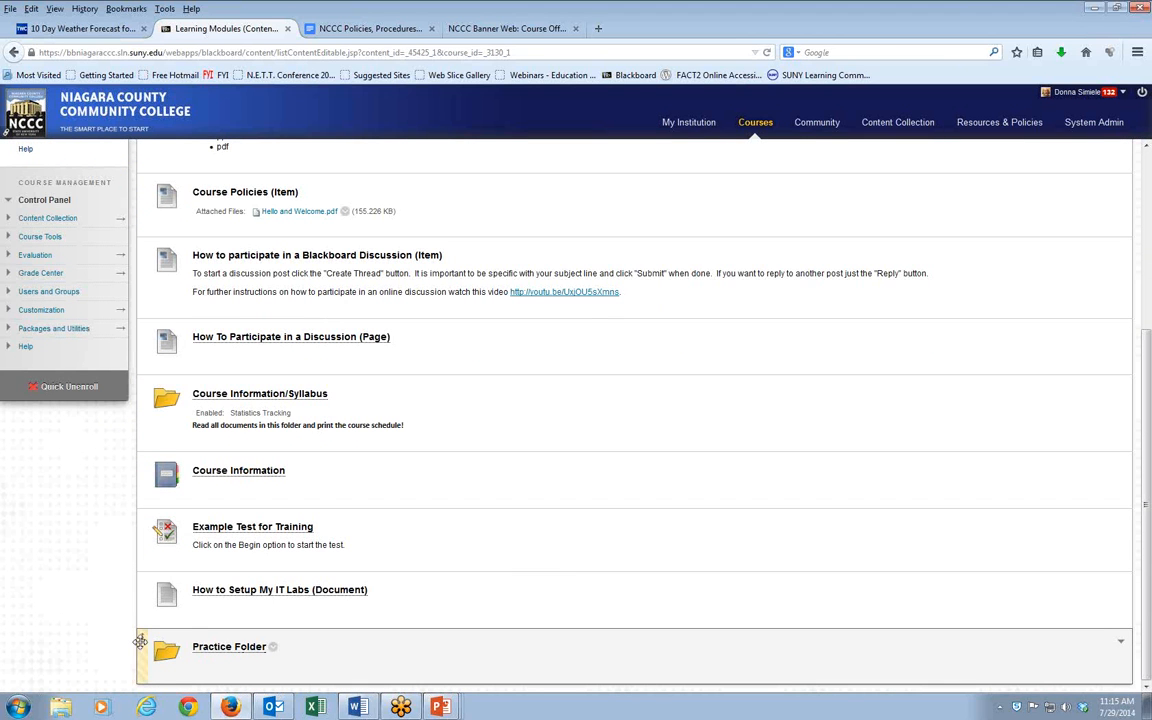
pyautogui.moveTo(140, 641); pyautogui.dragTo(146, 386)
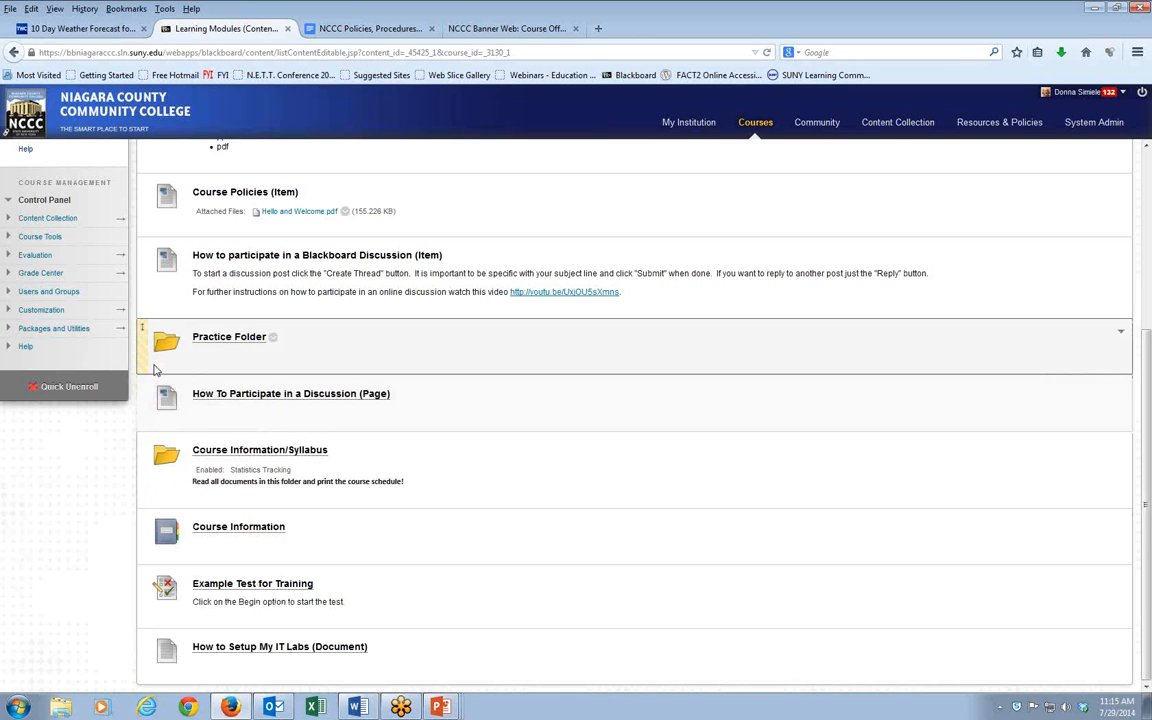
pyautogui.moveTo(146, 336); pyautogui.dragTo(143, 392)
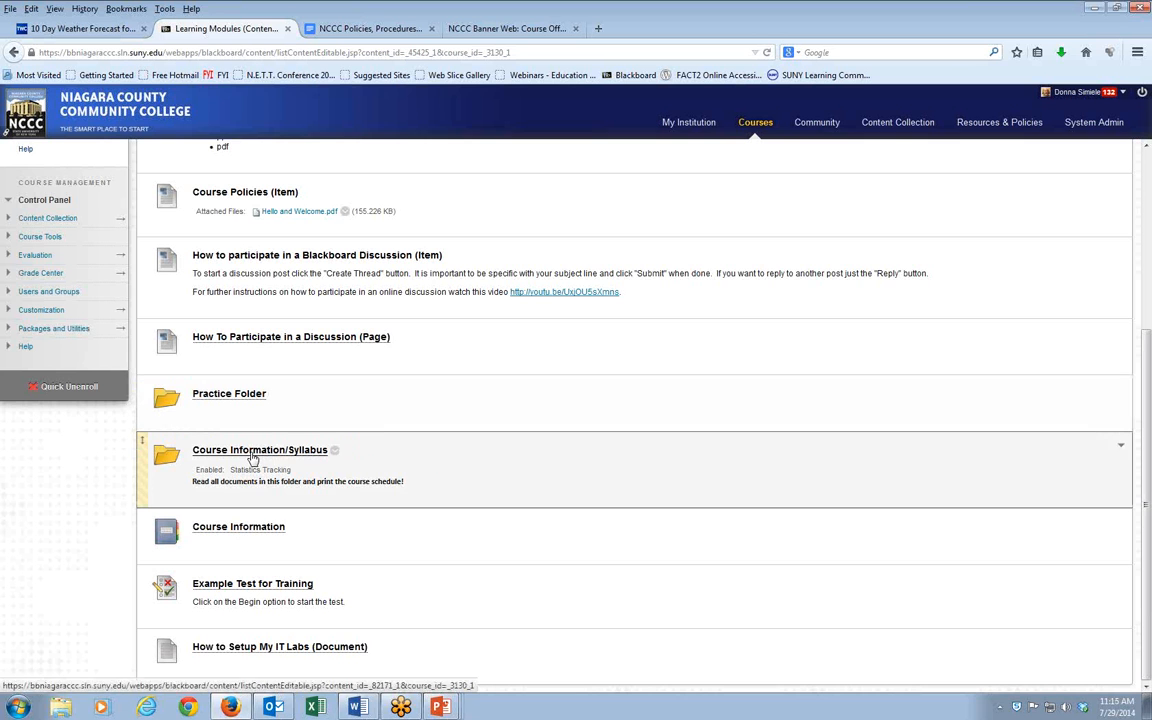
pyautogui.scroll(4, 1012, 492)
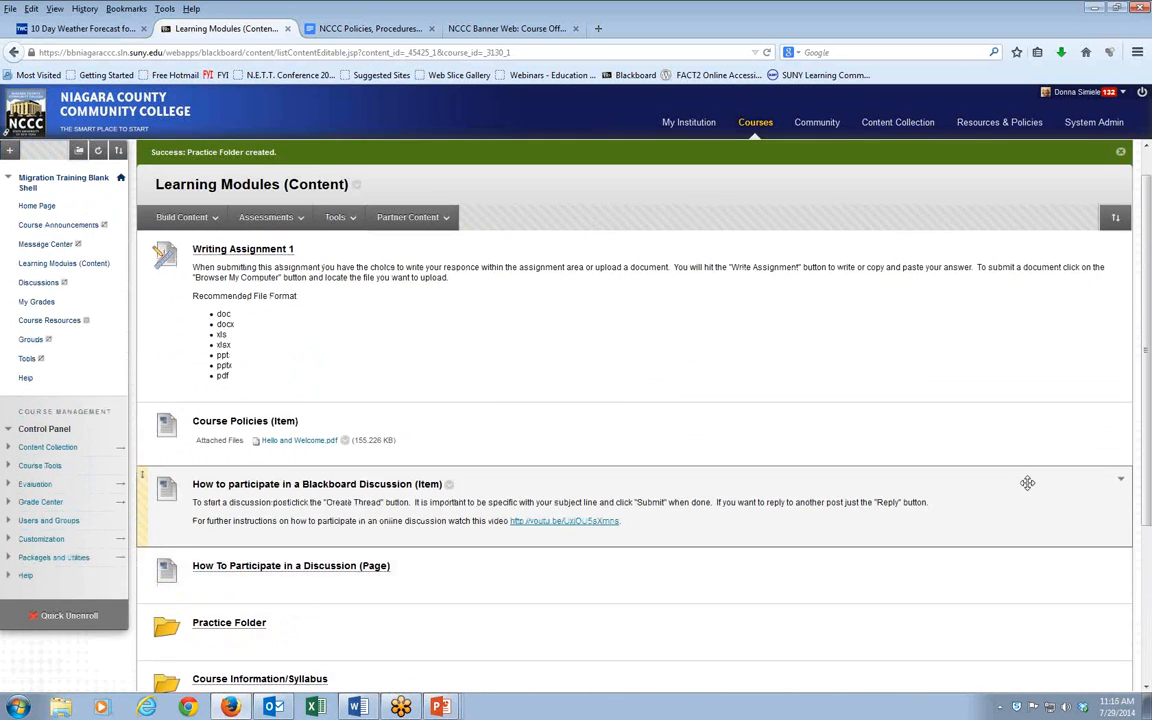
pyautogui.scroll(1, 1027, 483)
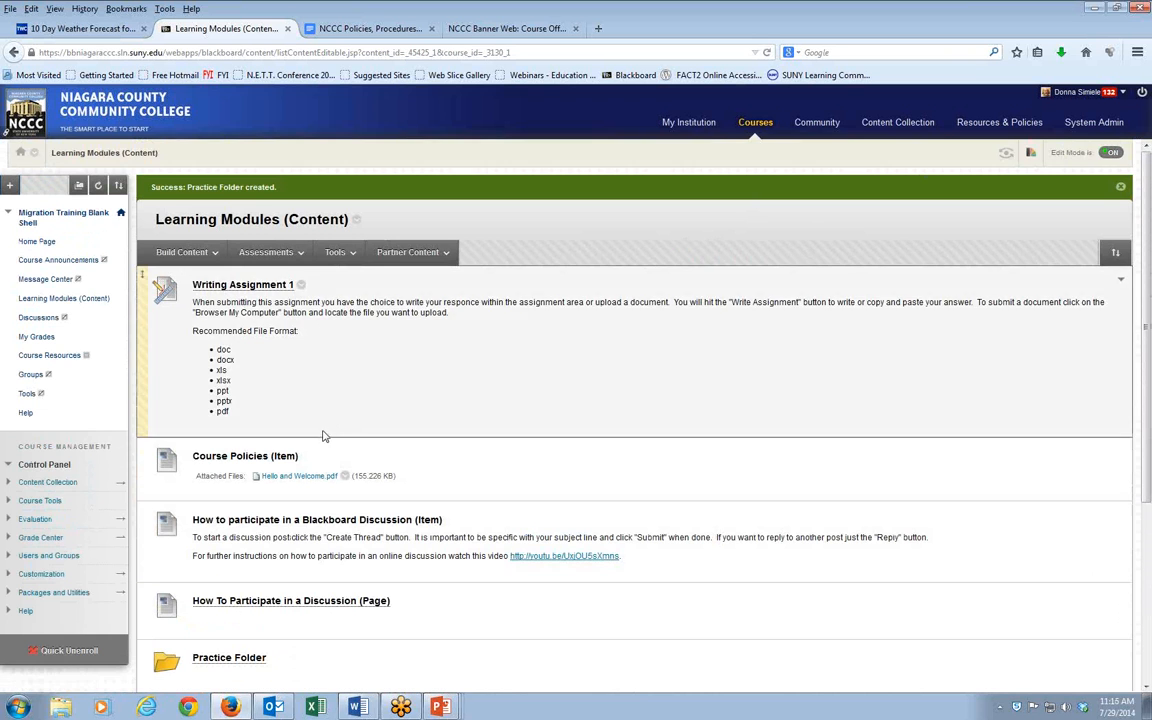
# Step: Start a new learning module and review its text, sequential viewing, availability, date restriction and table of contents options
pyautogui.scroll(-1, 321, 437)
pyautogui.click(185, 214)
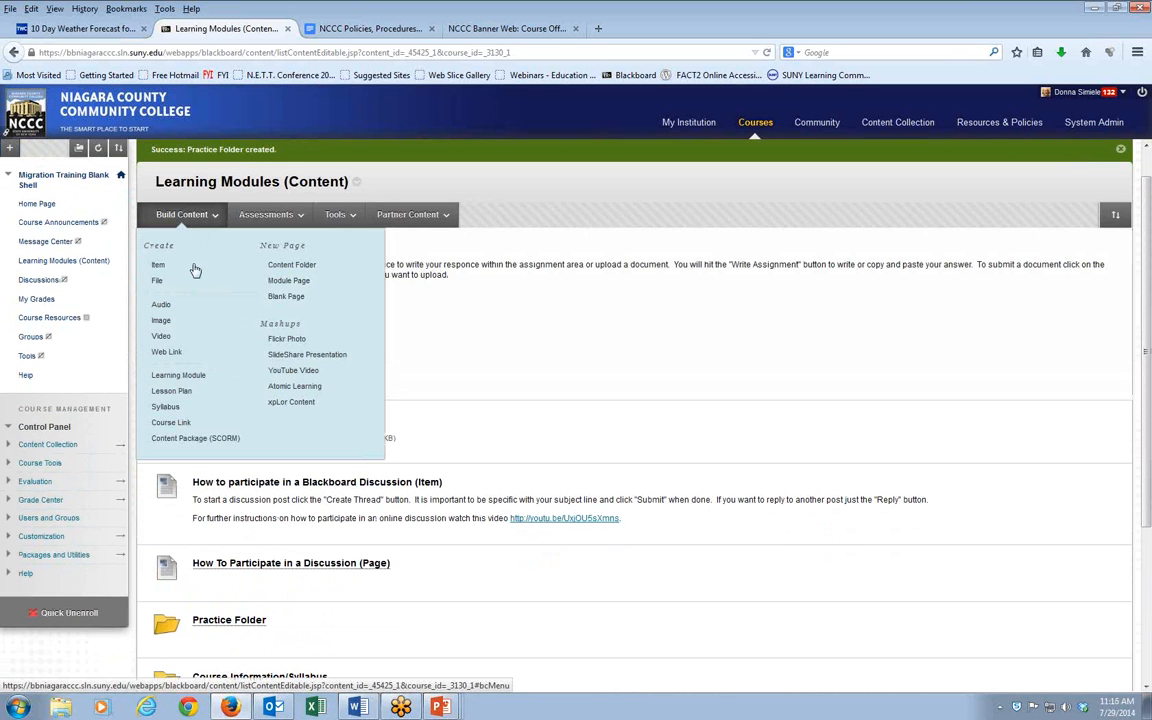
pyautogui.click(177, 378)
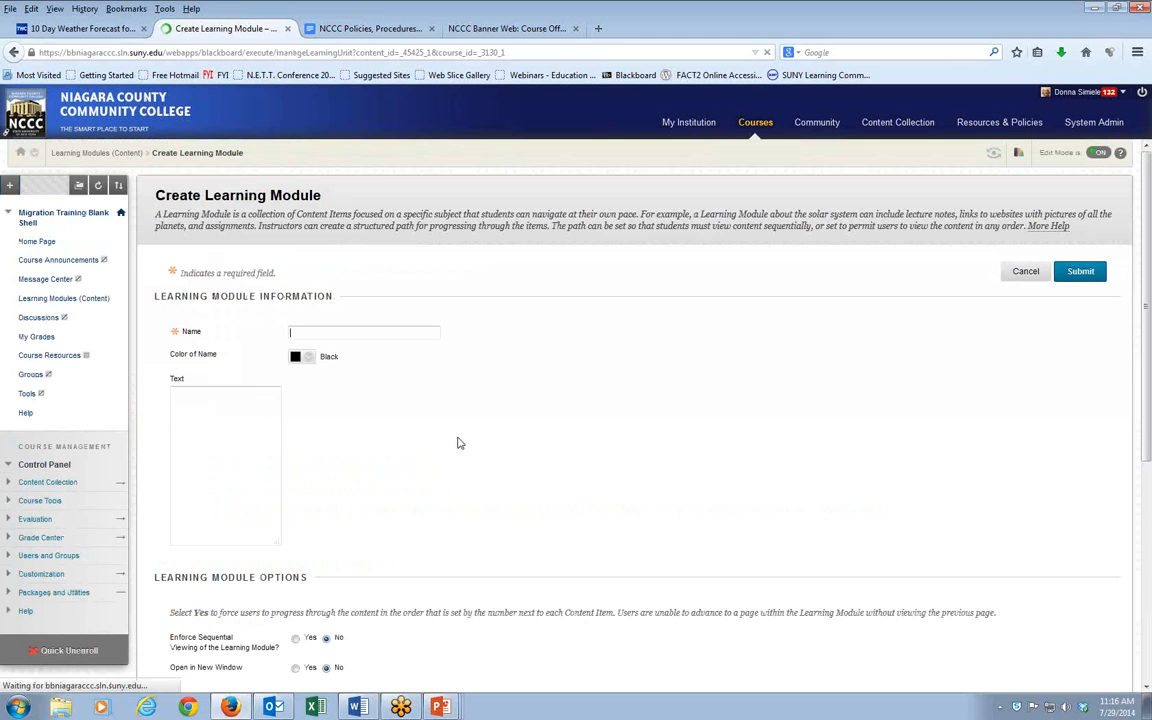
pyautogui.scroll(-3, 782, 527)
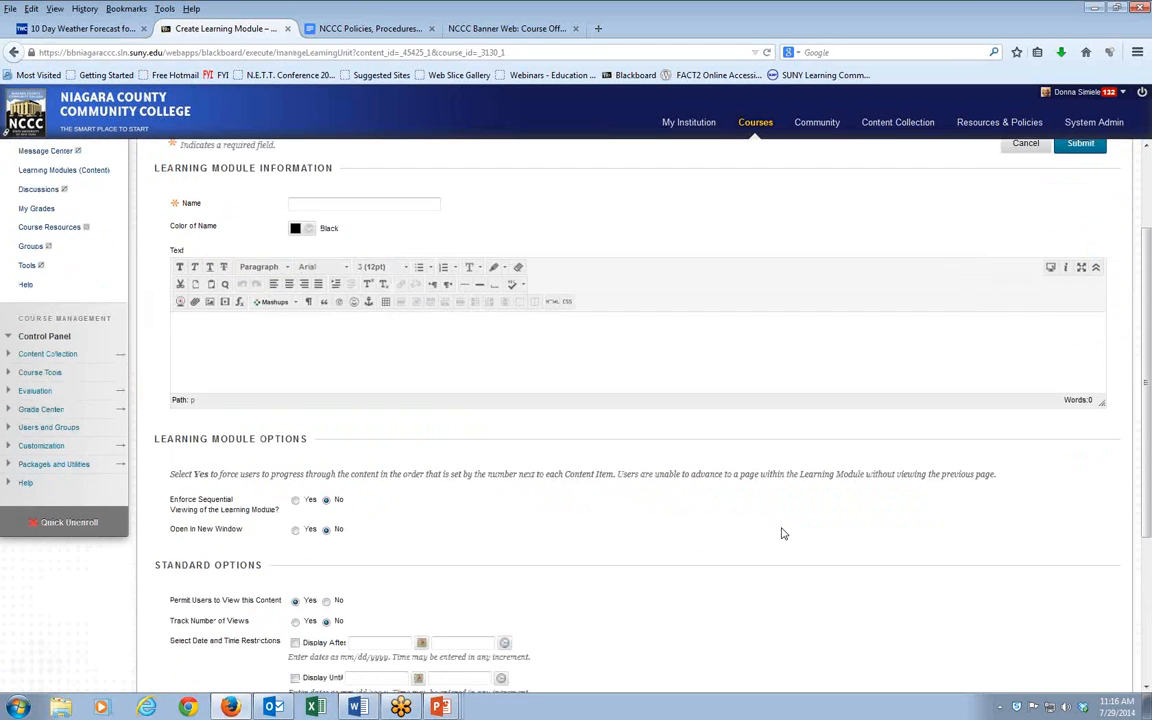
pyautogui.scroll(-3, 782, 533)
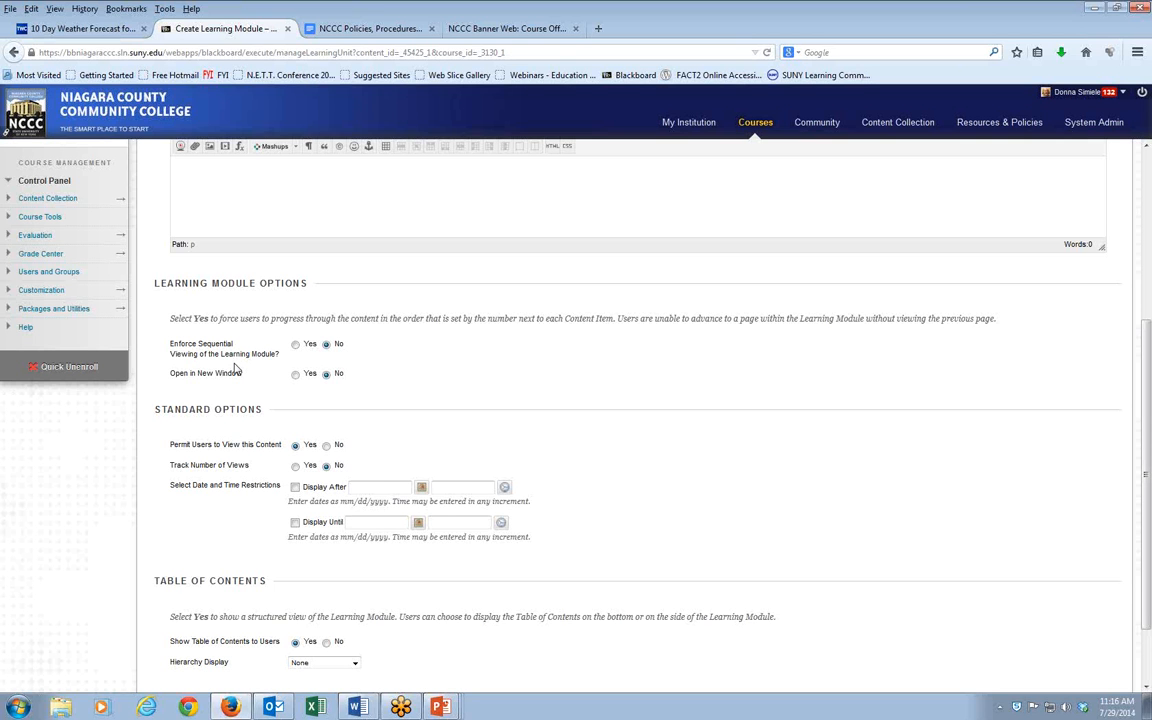
pyautogui.scroll(3, 340, 405)
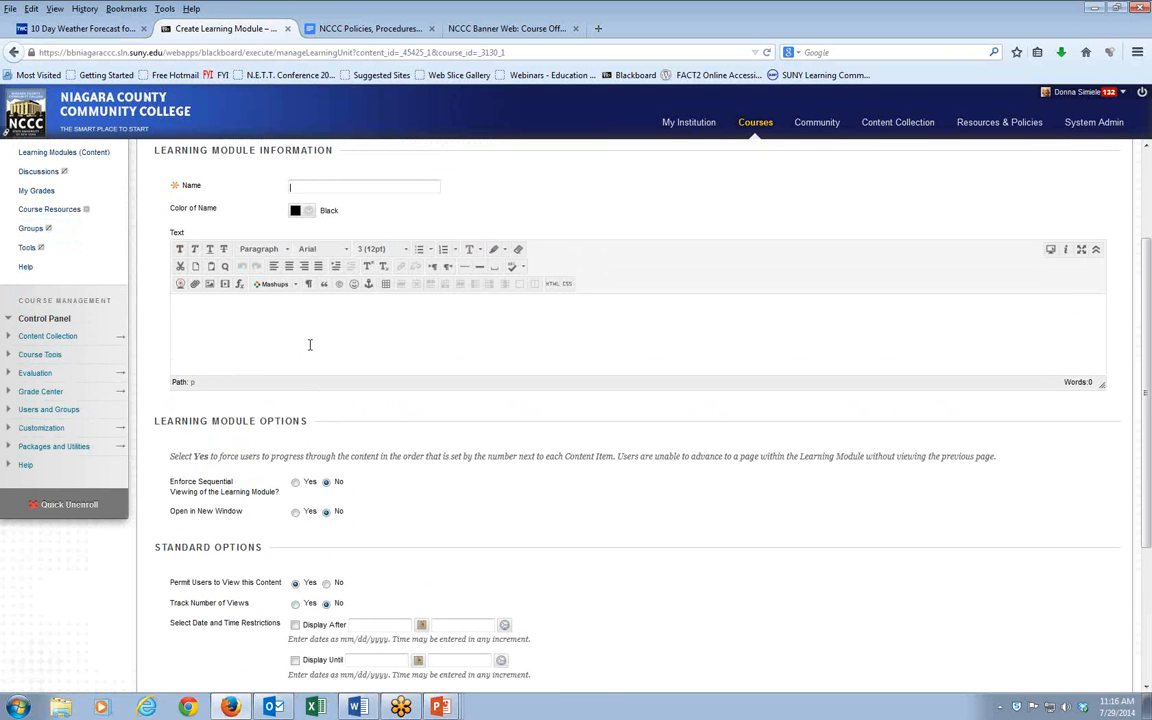
pyautogui.scroll(-3, 673, 411)
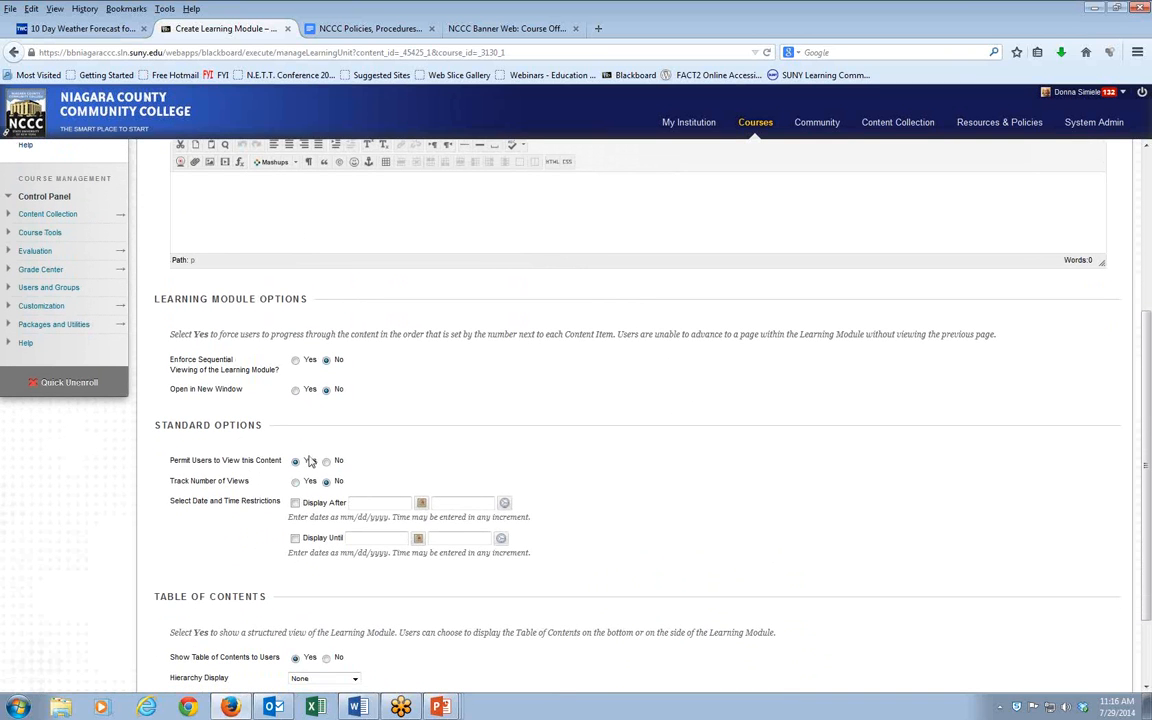
pyautogui.scroll(-2, 607, 447)
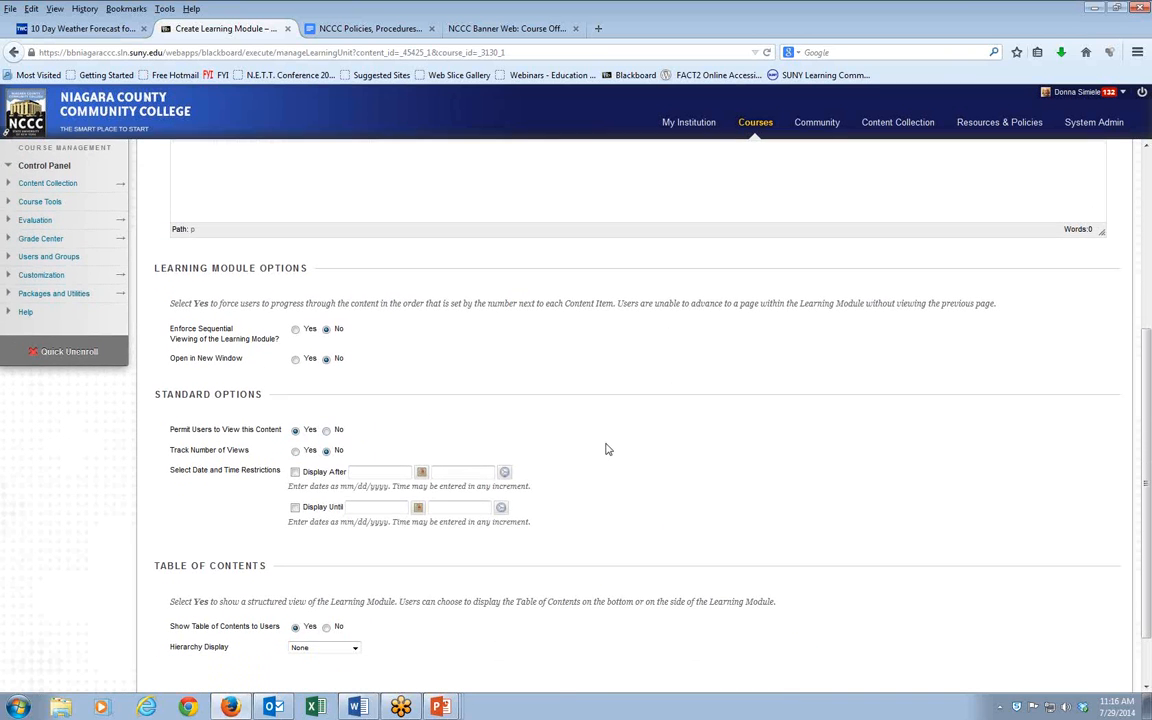
pyautogui.scroll(-1, 600, 498)
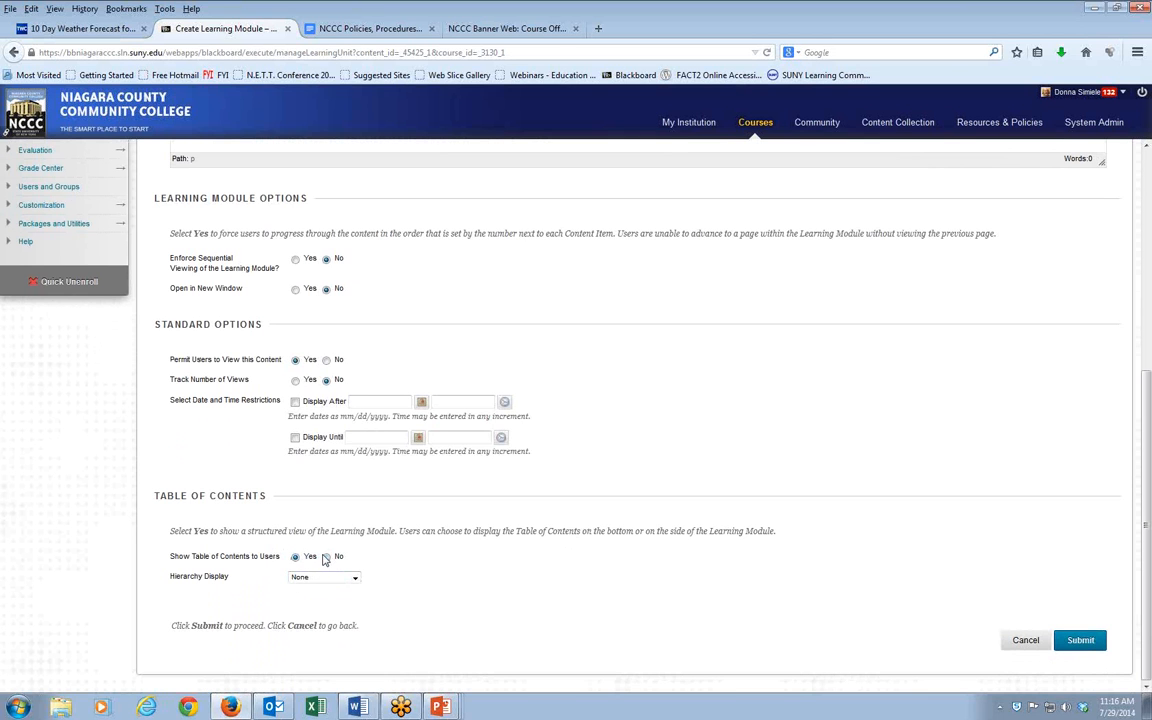
# Step: Check the Hierarchy Display choices for the table of contents and cancel the new learning module
pyautogui.click(353, 577)
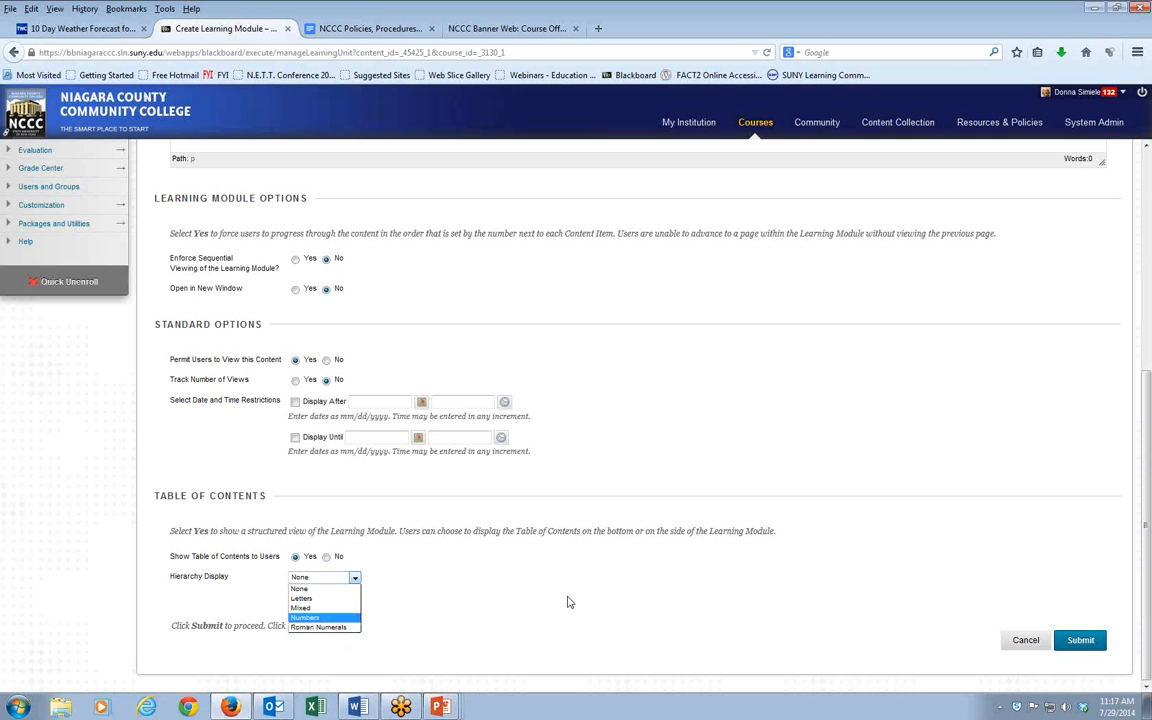
pyautogui.click(1030, 643)
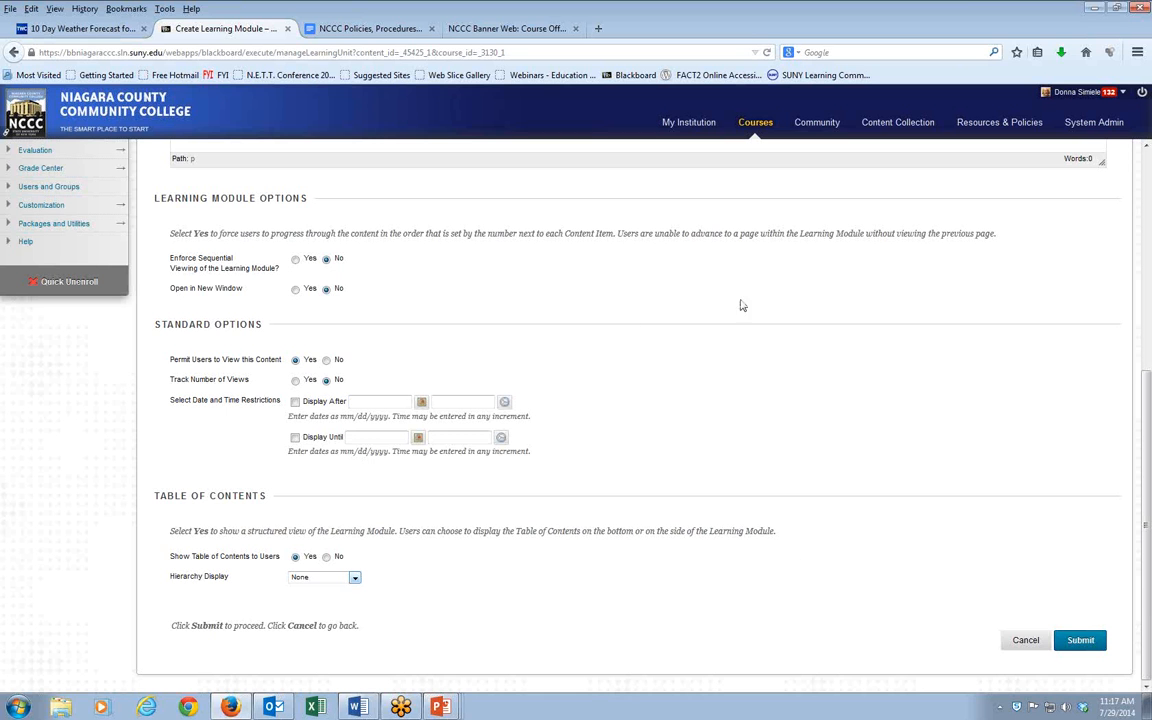
pyautogui.click(1027, 641)
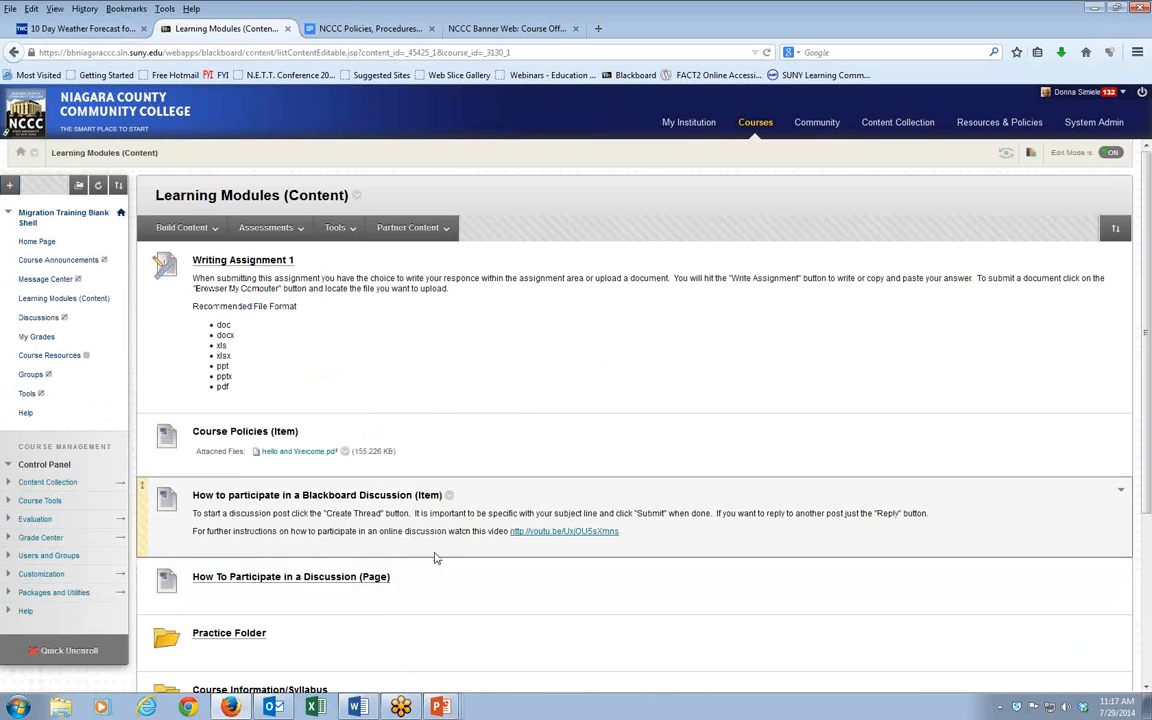
# Step: Enter student preview and open Learning Modules (Content) to examine how its items, pages and folders are listed
pyautogui.scroll(-5, 435, 558)
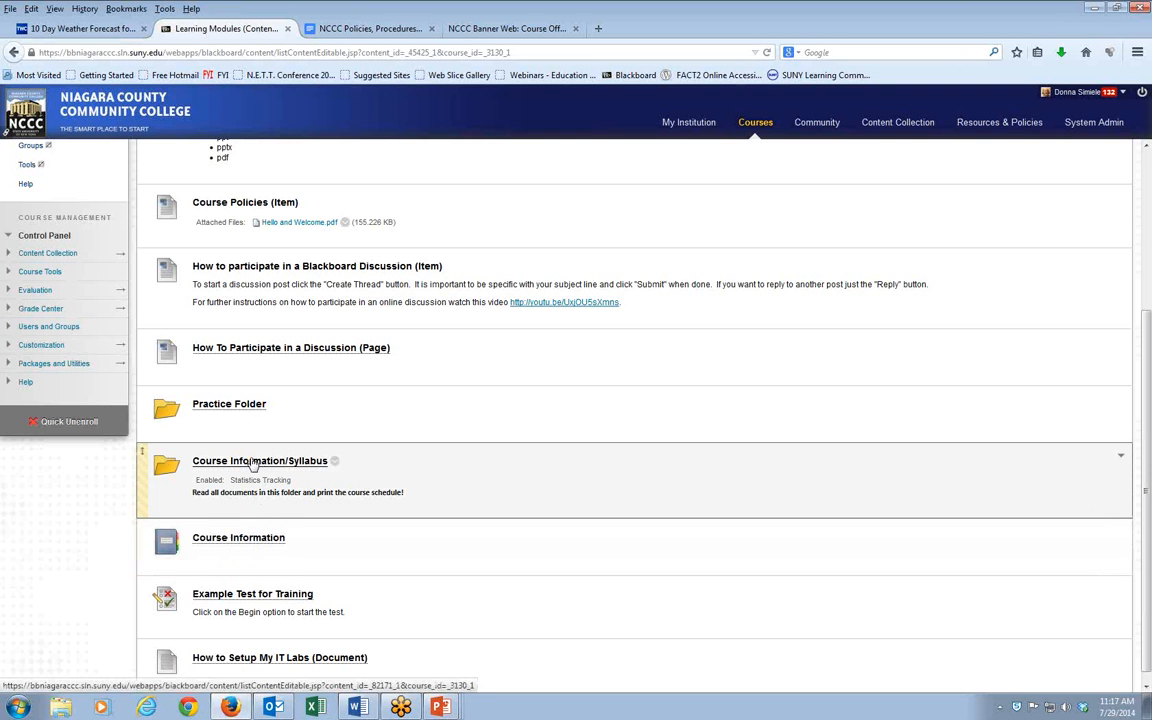
pyautogui.scroll(3, 476, 476)
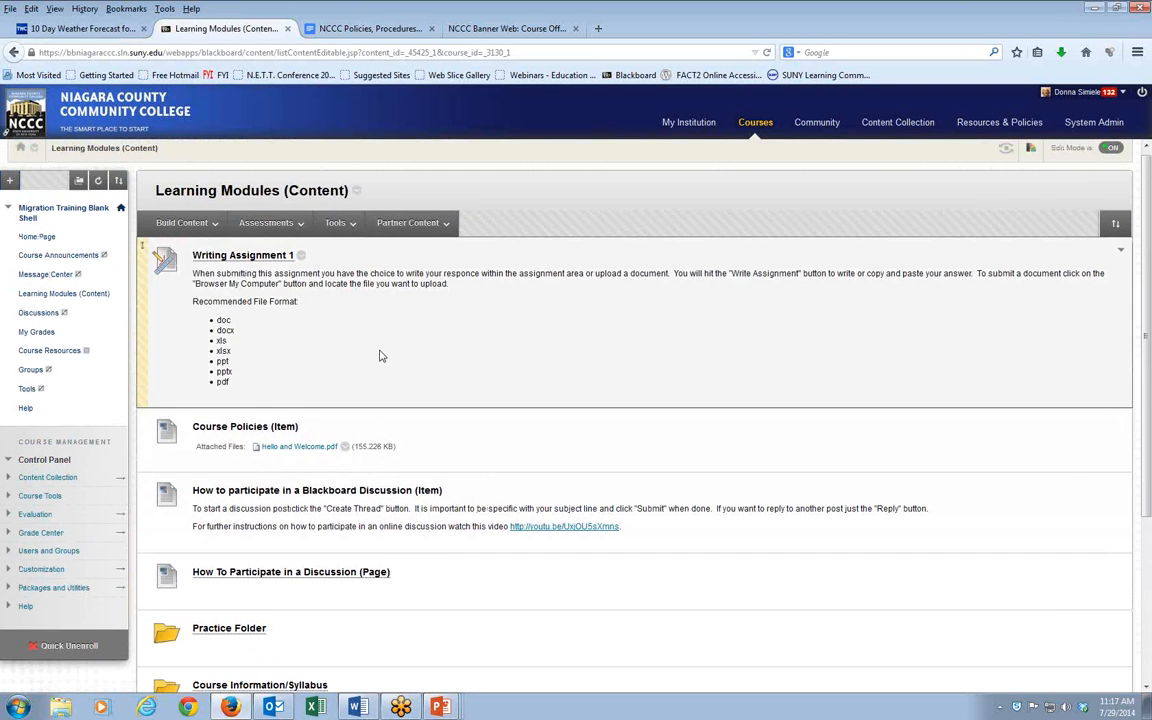
pyautogui.click(191, 229)
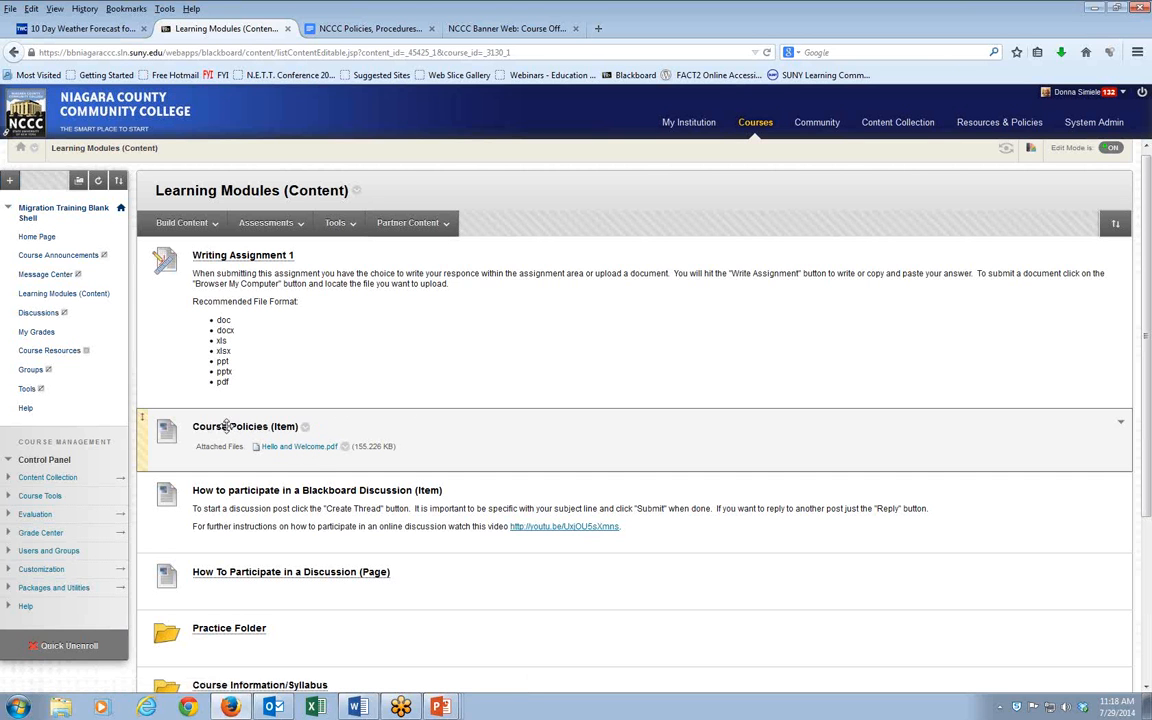
pyautogui.click(1006, 148)
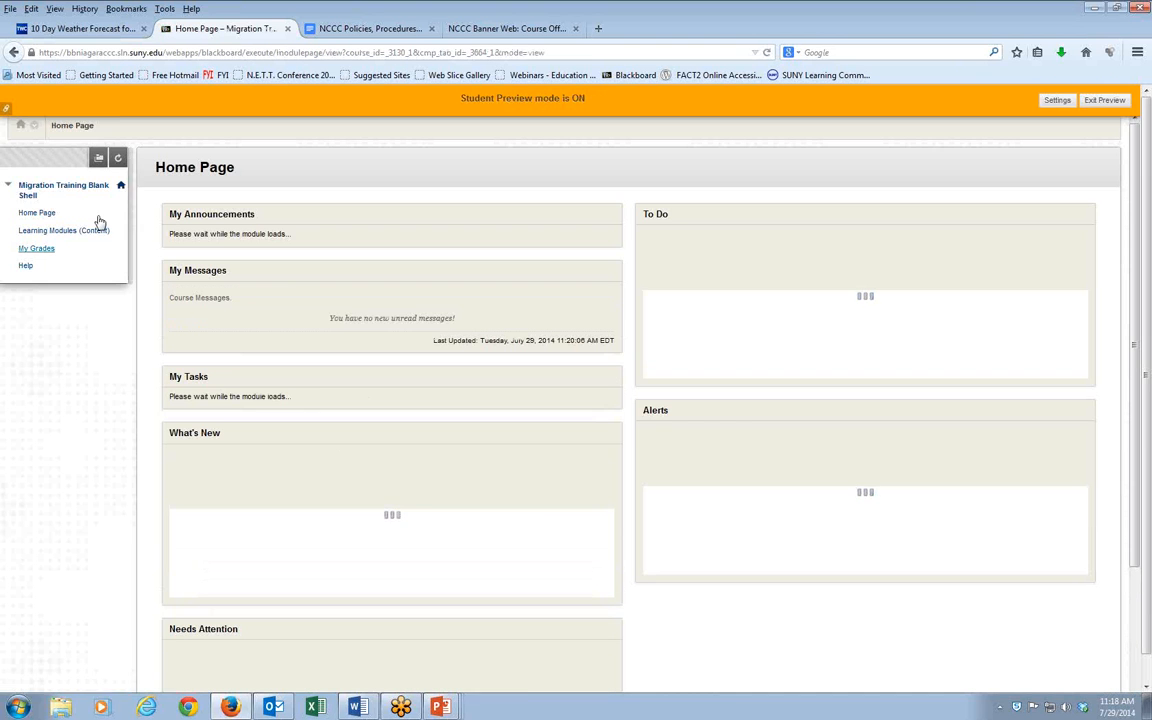
pyautogui.click(85, 231)
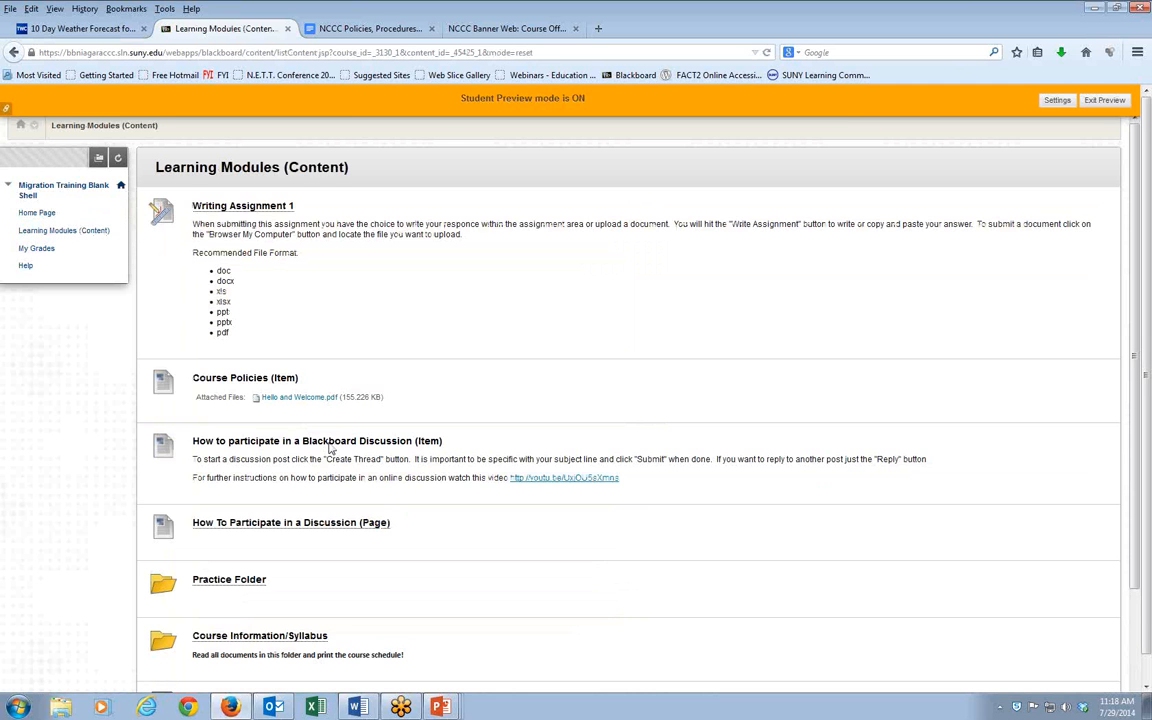
pyautogui.scroll(-2, 408, 442)
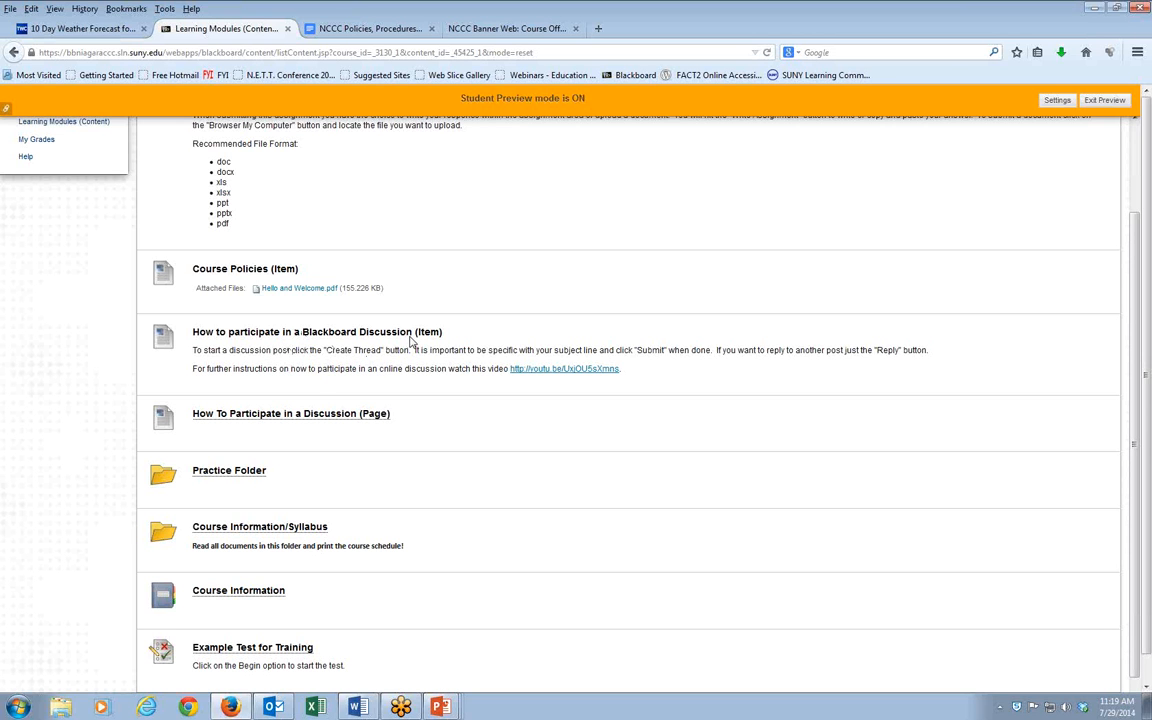
# Step: View How To Participate in a Discussion (Page), return to the list, and highlight the Blackboard Discussion item's text for comparison
pyautogui.click(256, 416)
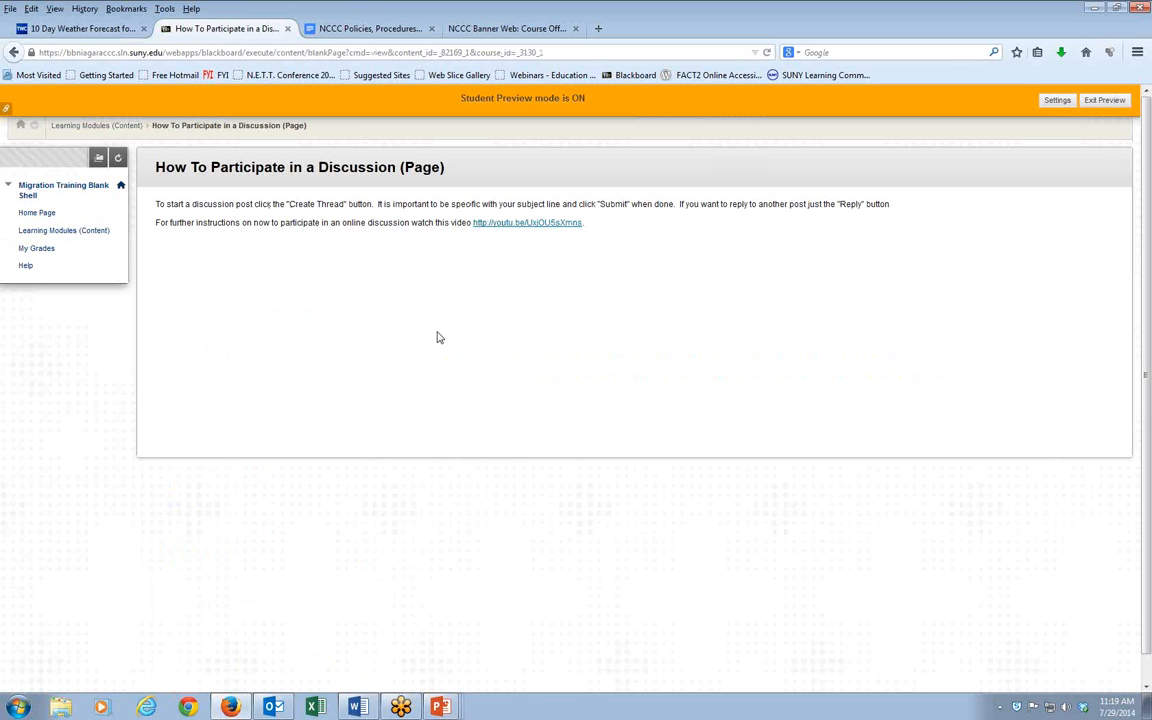
pyautogui.click(14, 53)
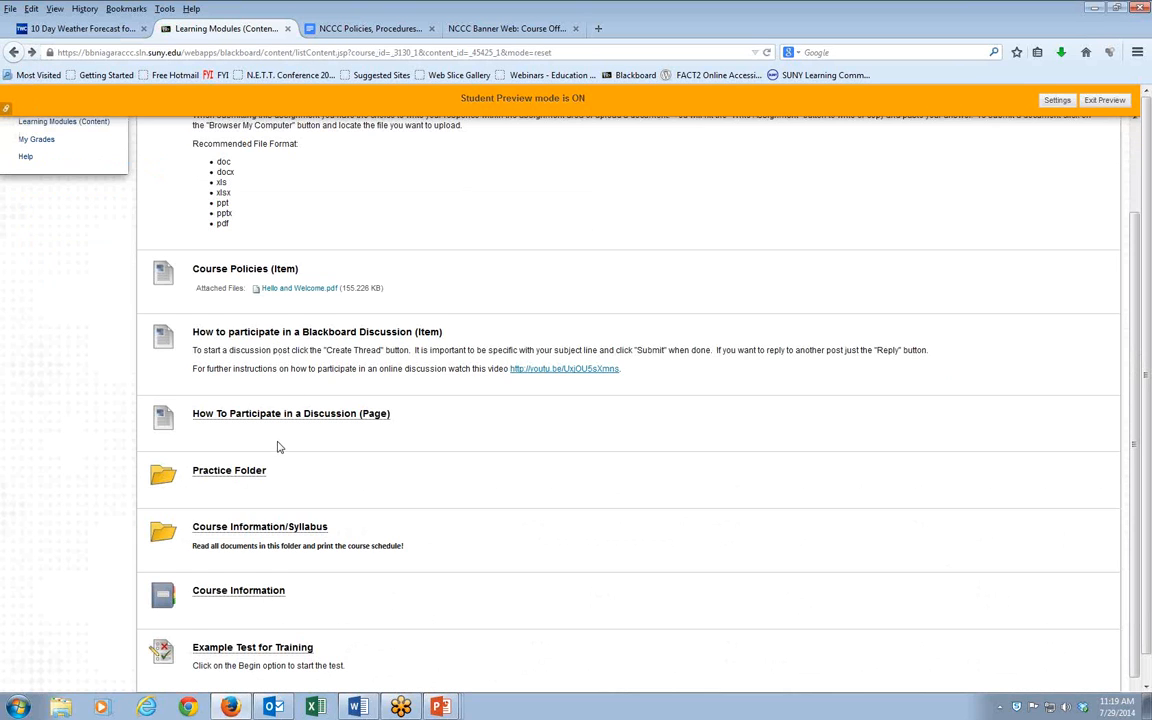
pyautogui.scroll(-1, 275, 460)
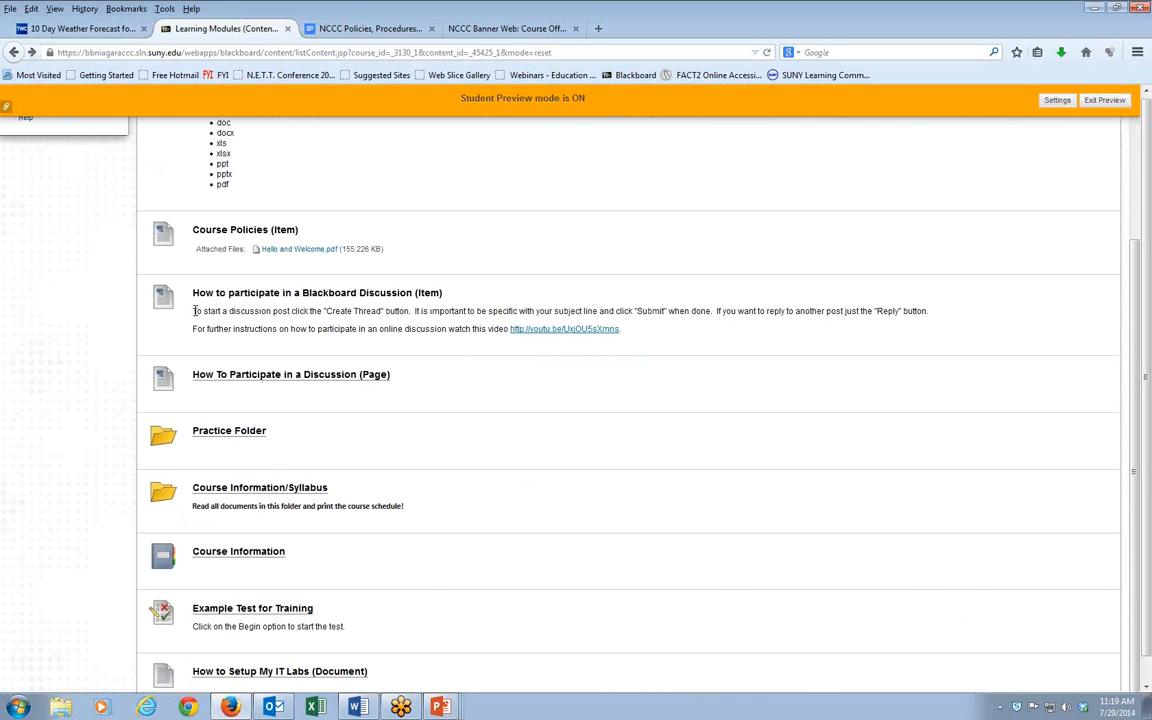
pyautogui.moveTo(180, 304); pyautogui.dragTo(637, 341)
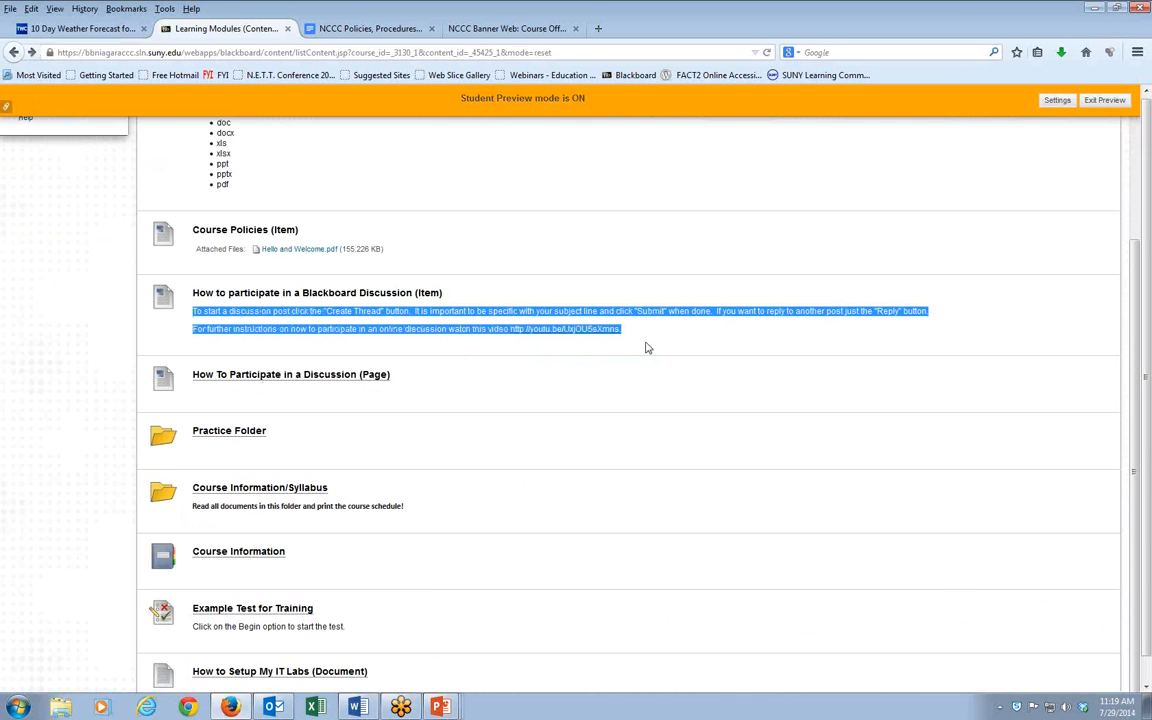
pyautogui.click(638, 337)
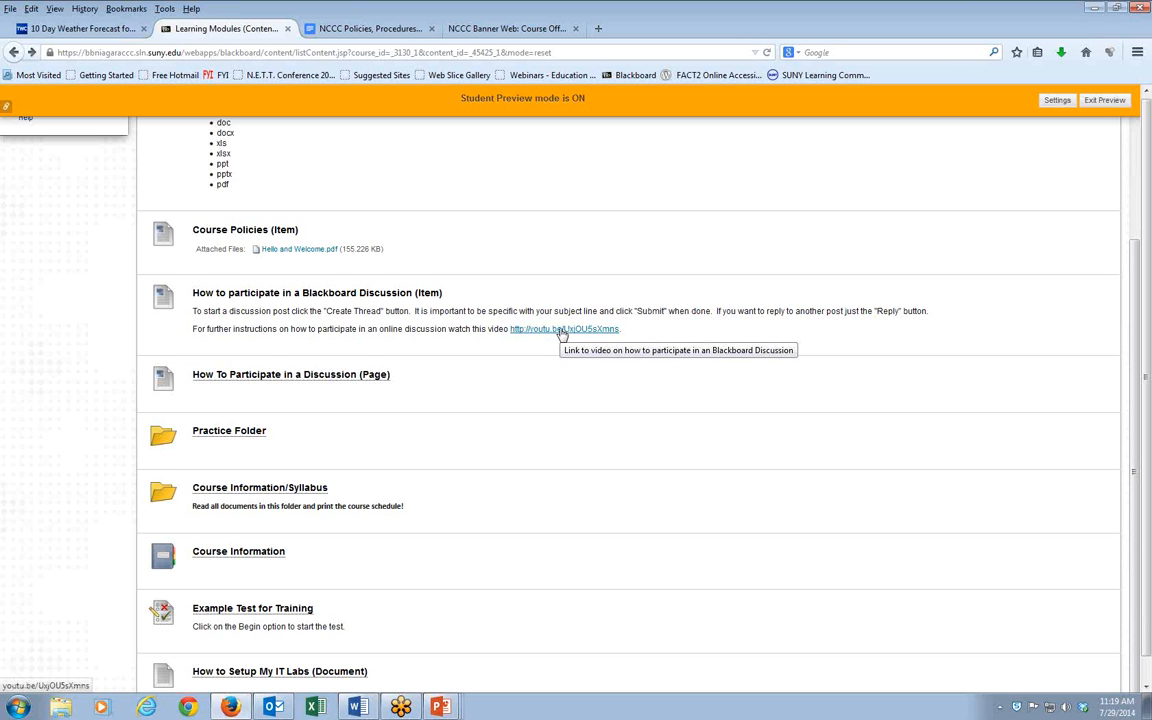
# Step: Exit student preview with the preview user and all its data deleted, and reopen Learning Modules (Content) in edit view
pyautogui.scroll(3, 560, 340)
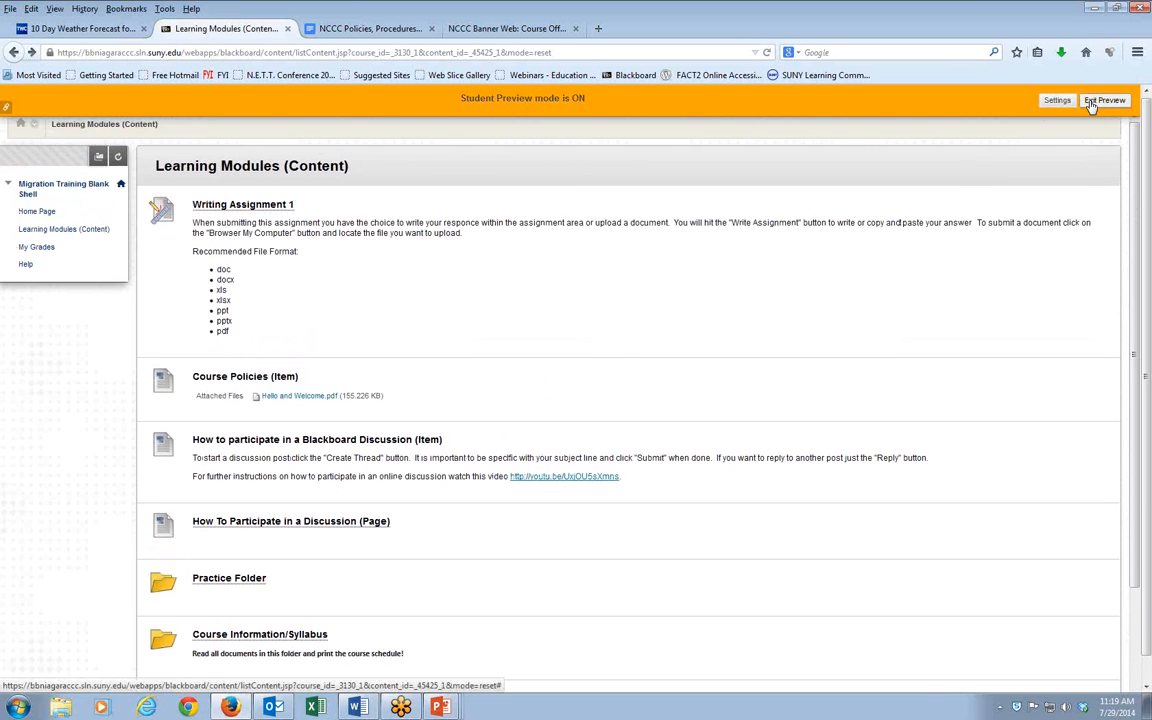
pyautogui.click(1104, 100)
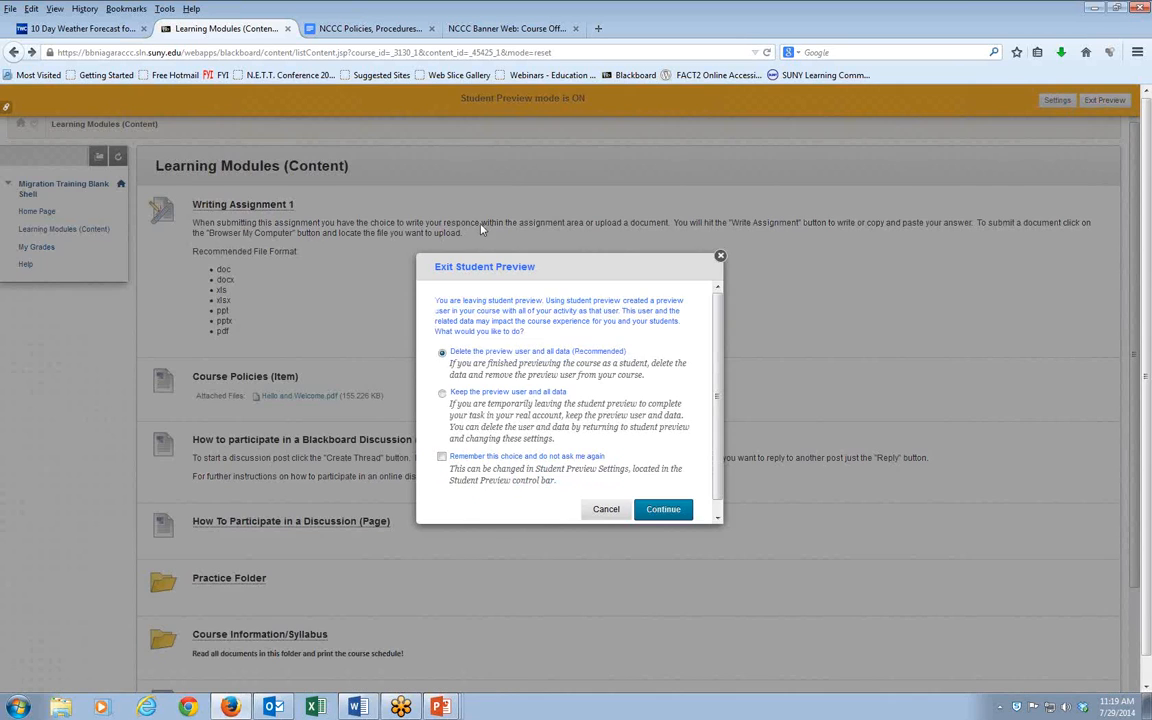
pyautogui.click(648, 509)
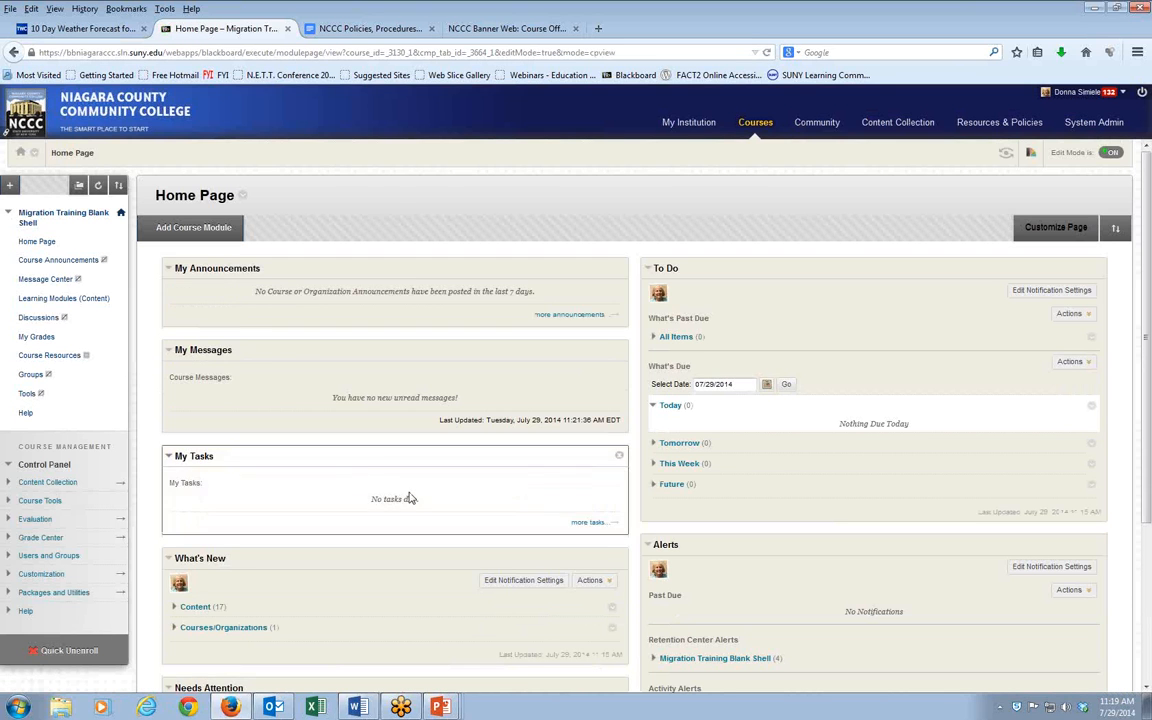
pyautogui.click(102, 299)
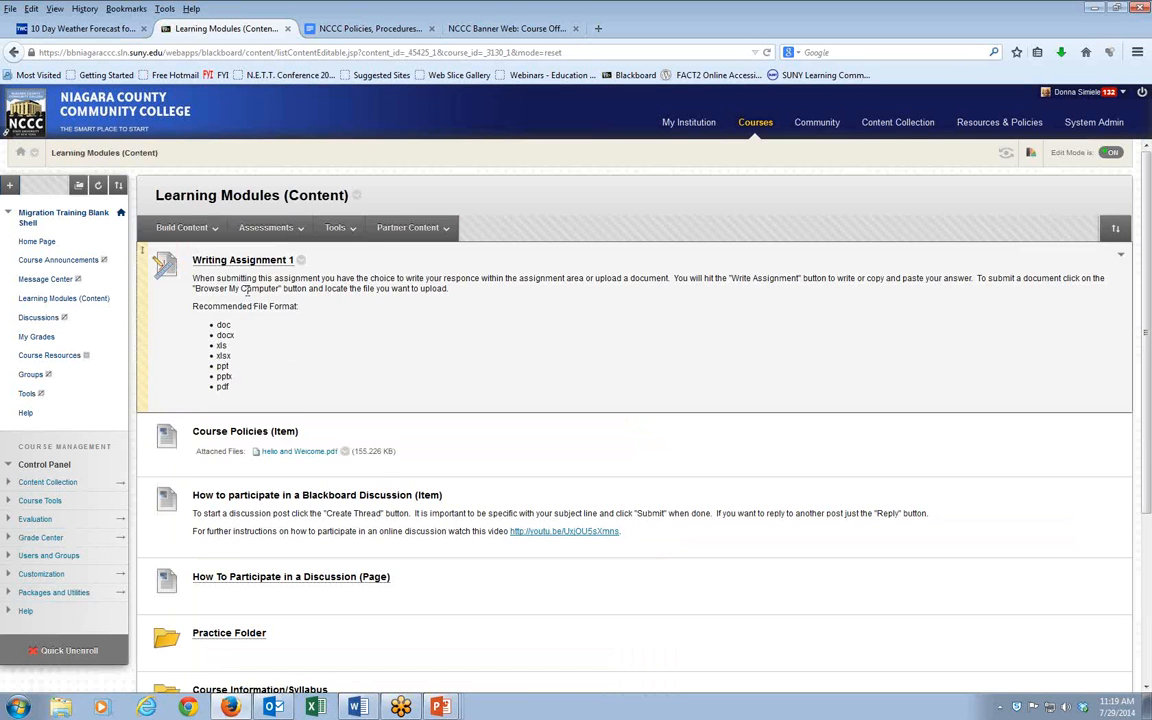
# Step: Start a new content item, review its text, attachment and standard options, and cancel it
pyautogui.click(188, 229)
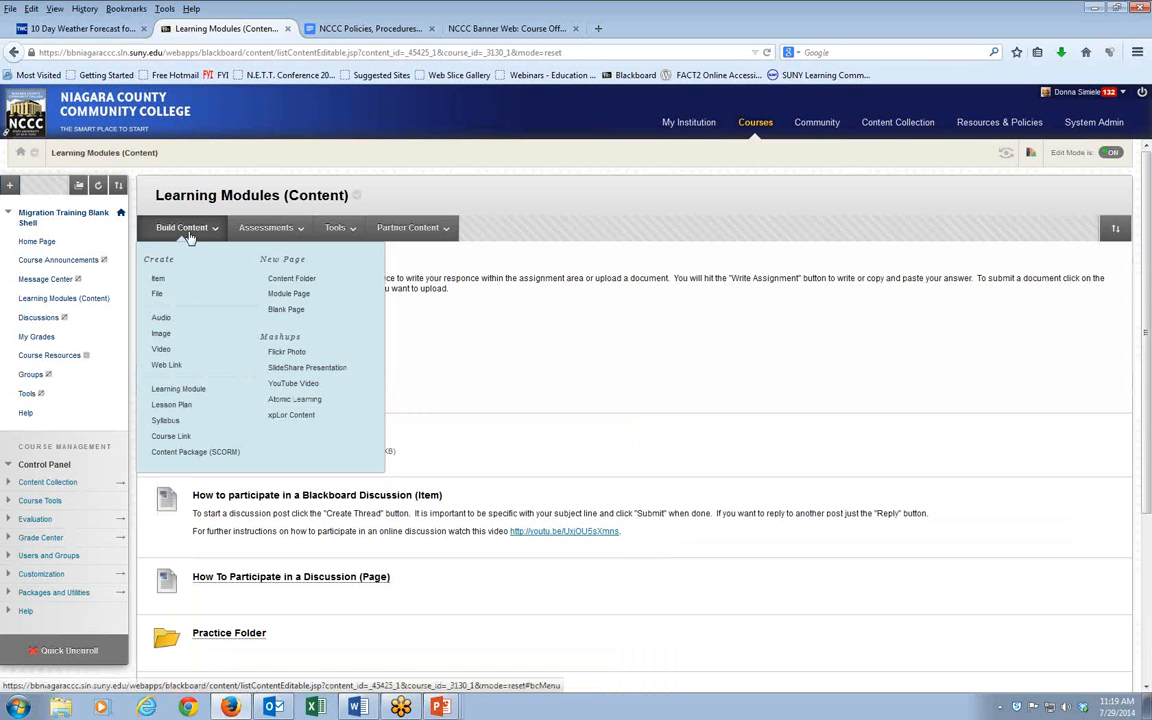
pyautogui.click(159, 280)
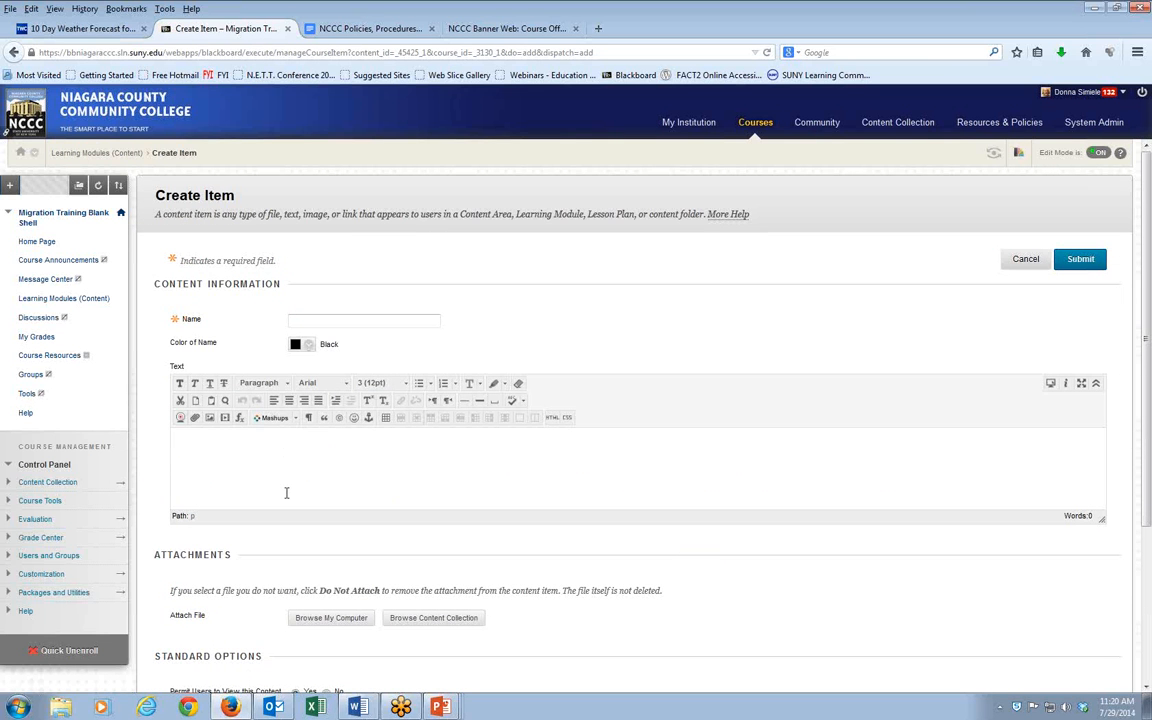
pyautogui.scroll(-1, 388, 491)
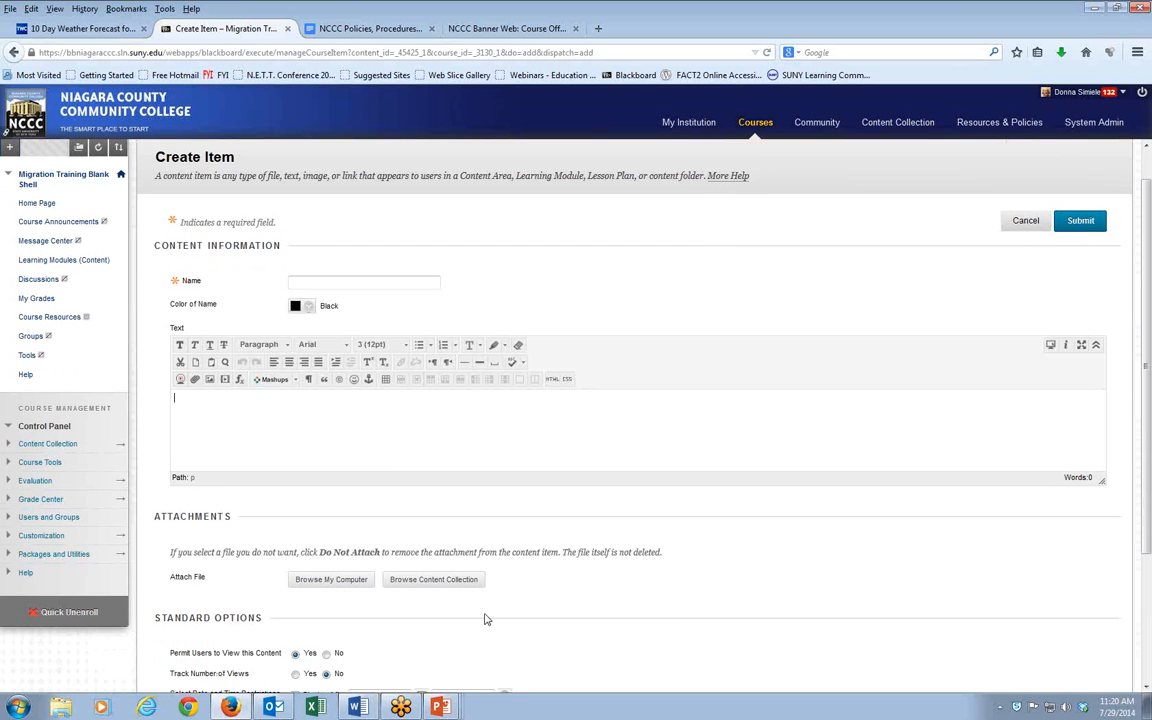
pyautogui.scroll(-4, 716, 647)
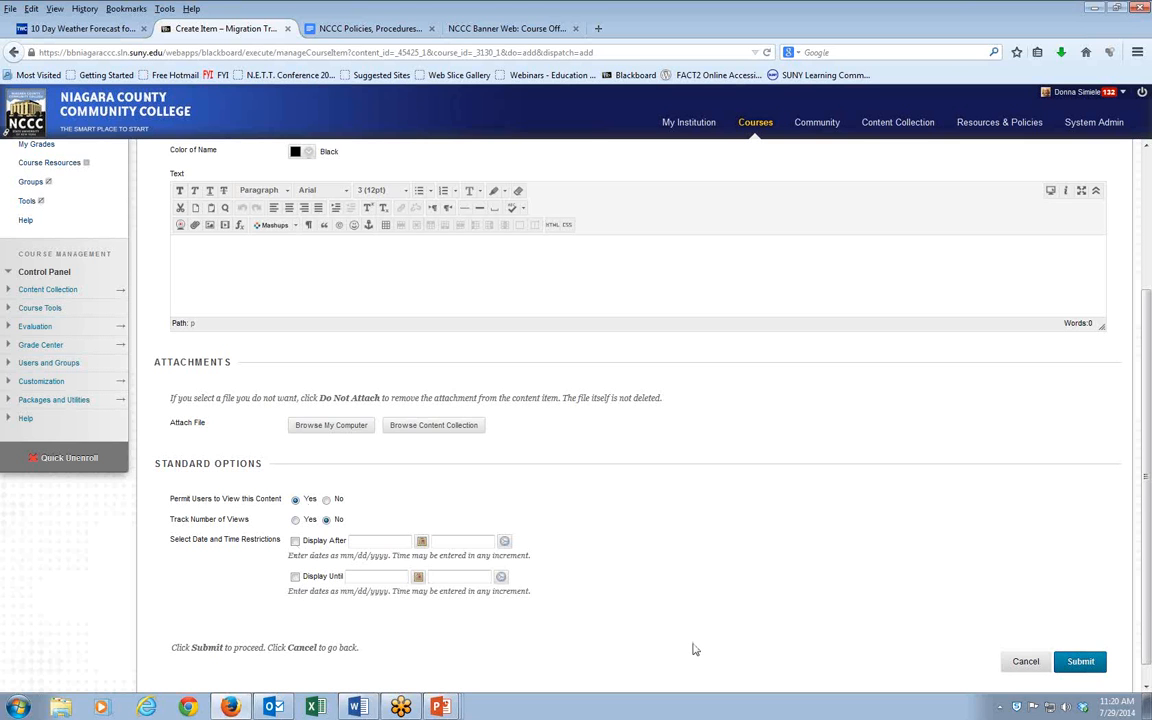
pyautogui.scroll(-1, 700, 650)
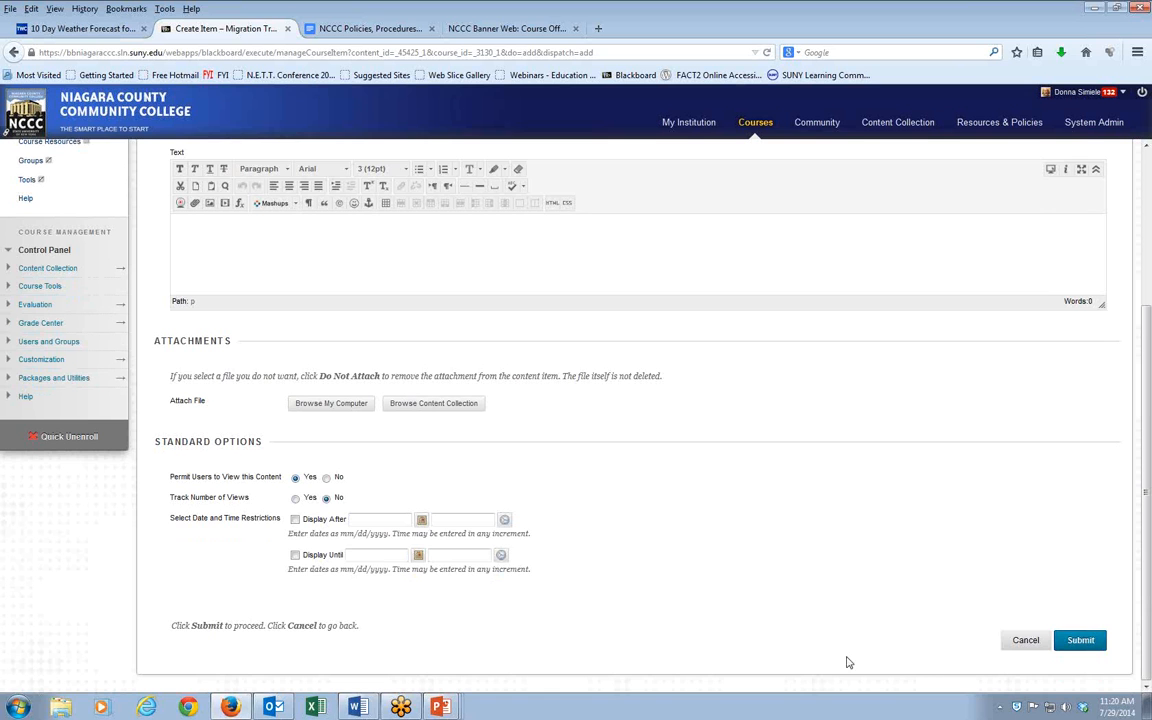
pyautogui.click(1015, 642)
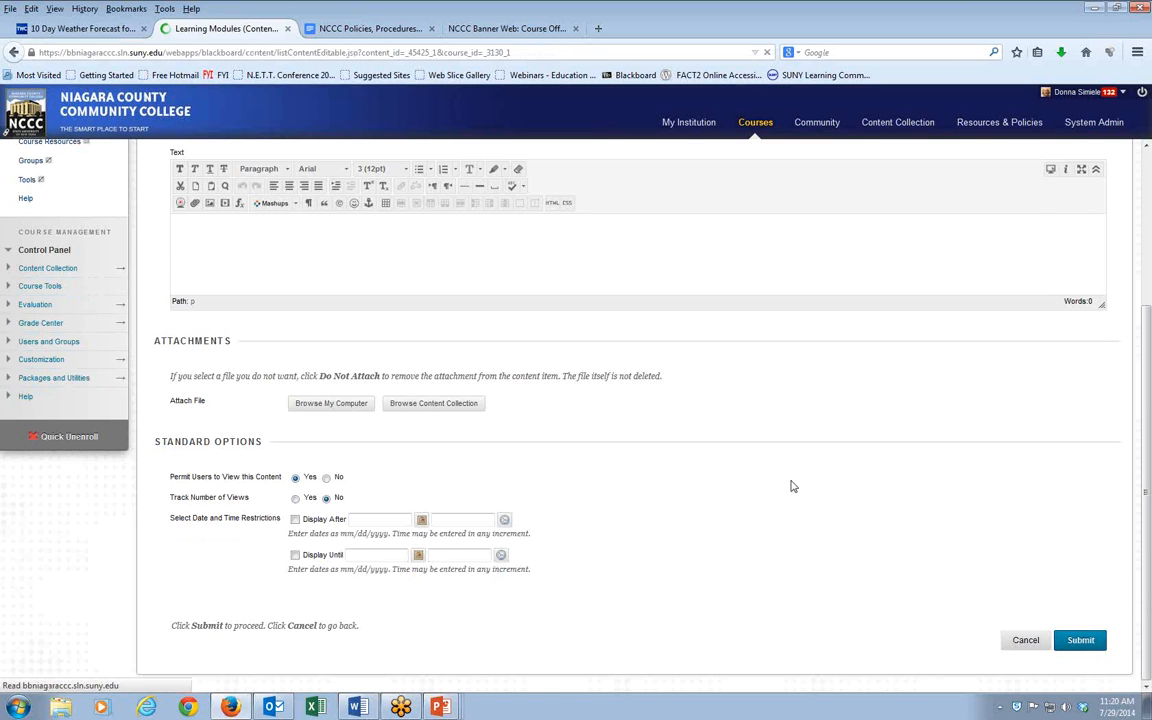
# Step: Start a new blank page in Learning Modules (Content), review its options, and attach the local file Fal10 - CIS 115 256.xlsx
pyautogui.click(183, 228)
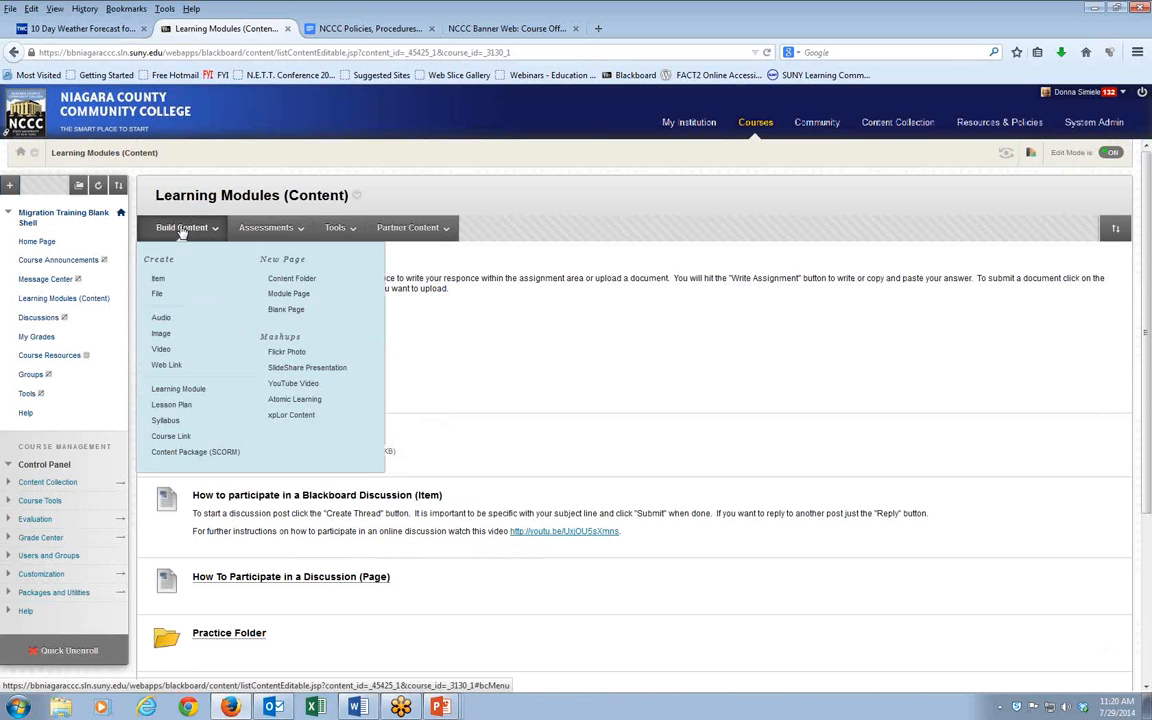
pyautogui.click(274, 312)
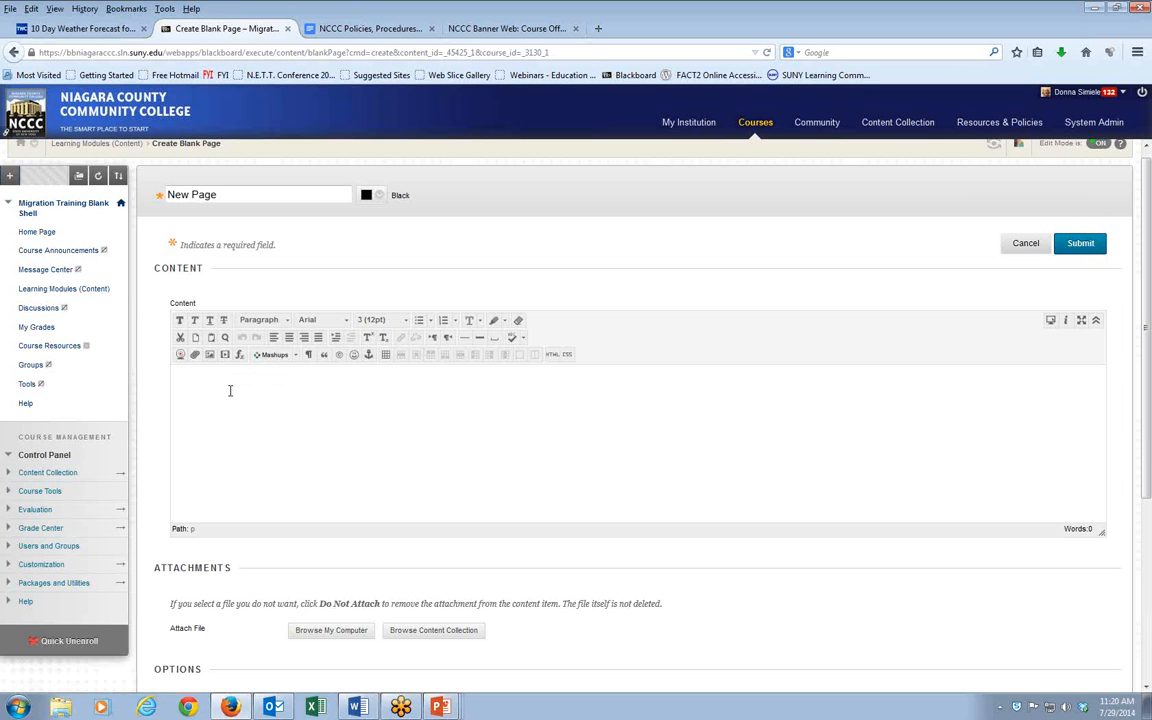
pyautogui.scroll(-3, 745, 615)
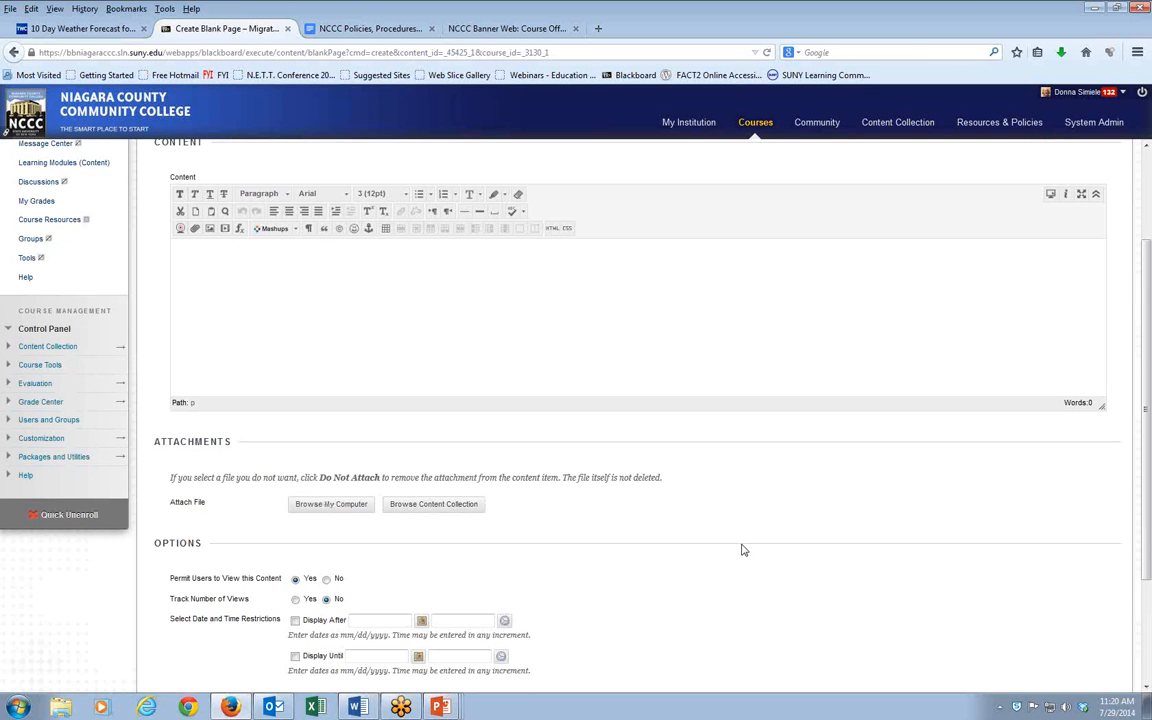
pyautogui.scroll(-2, 749, 551)
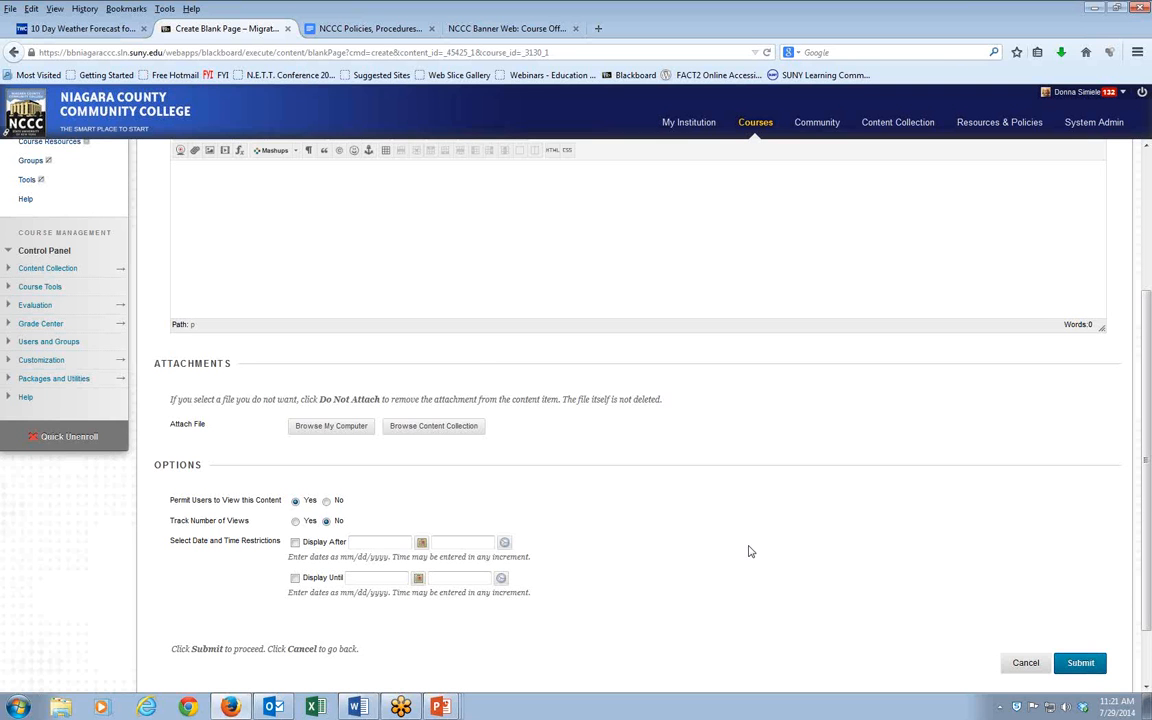
pyautogui.scroll(-1, 789, 552)
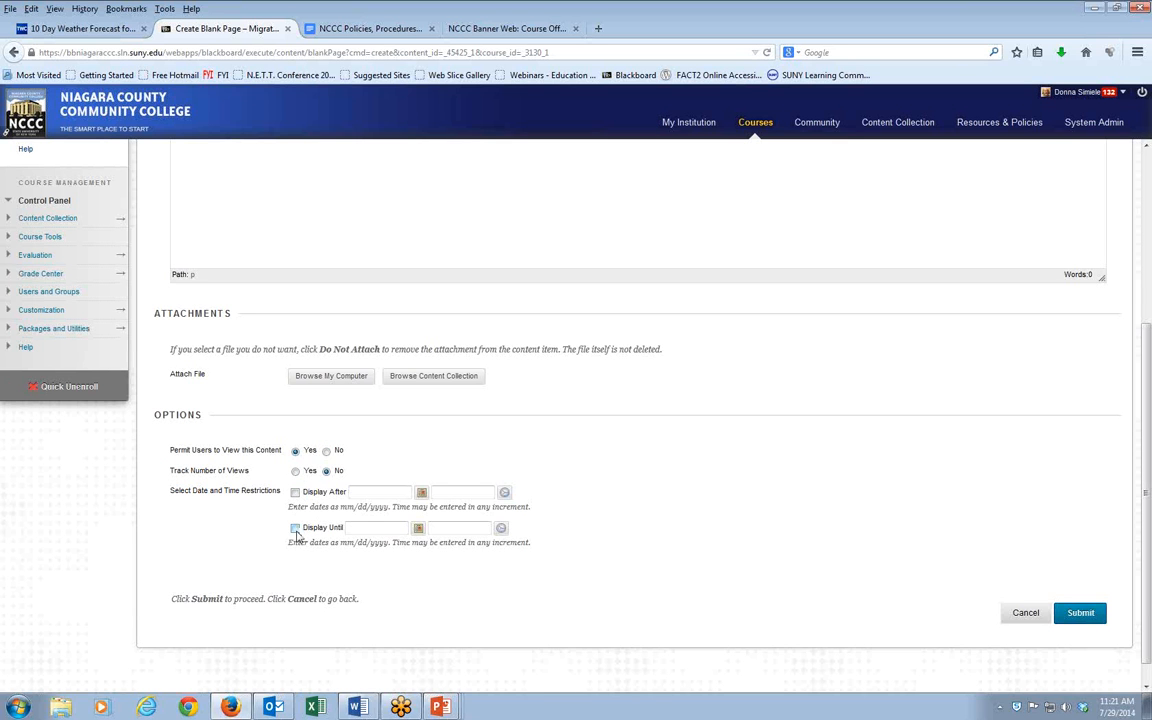
pyautogui.scroll(2, 705, 526)
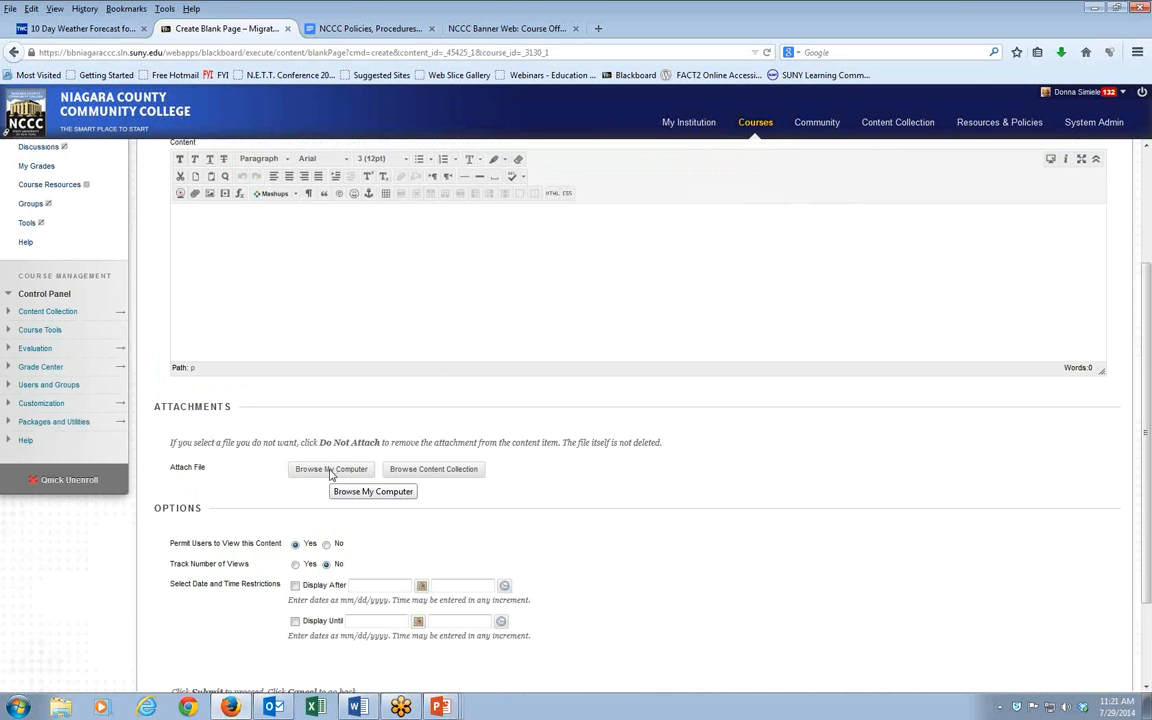
pyautogui.click(330, 470)
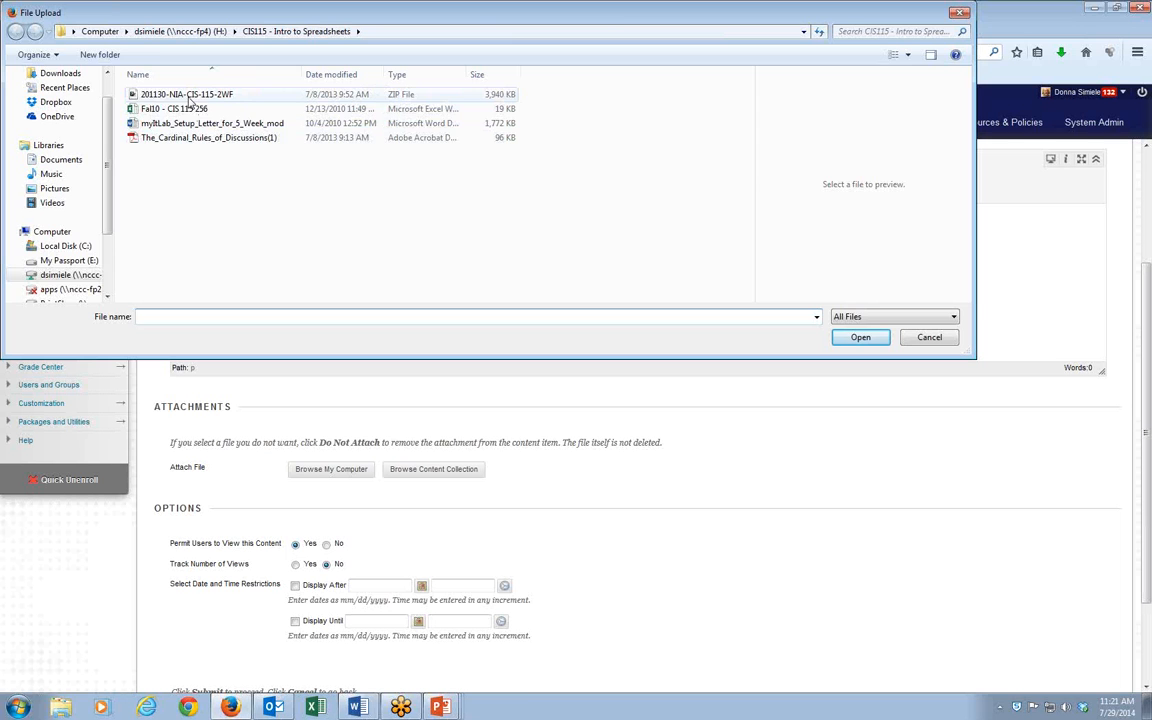
pyautogui.doubleClick(176, 110)
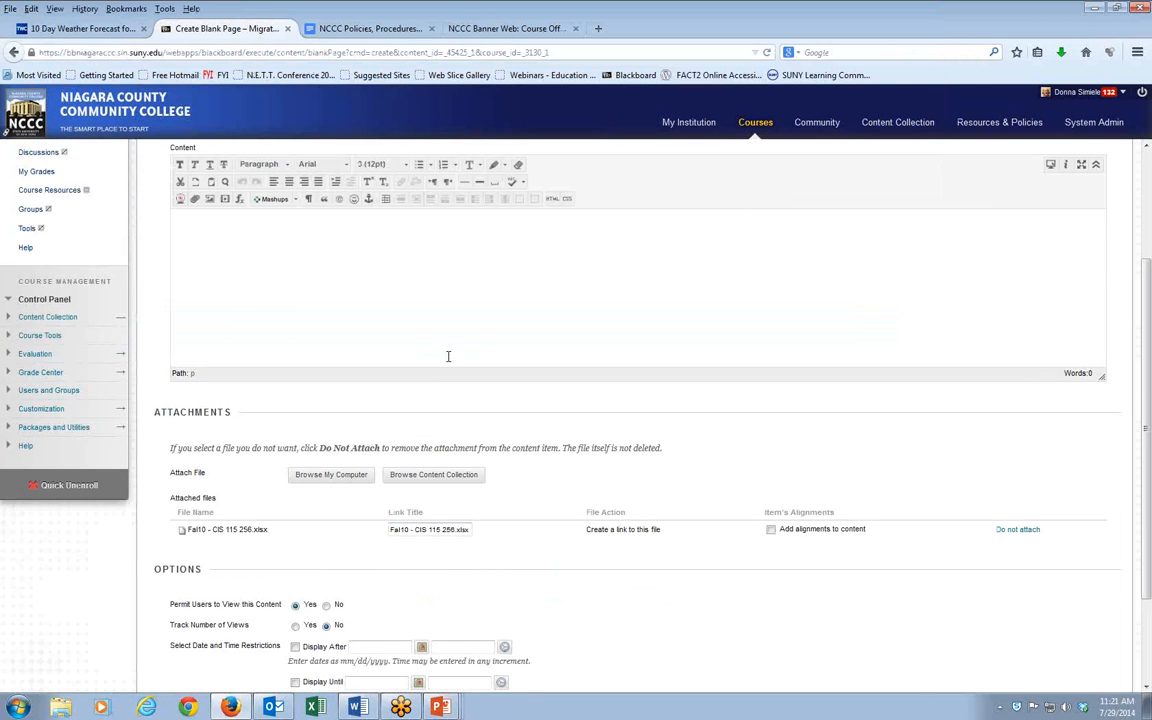
# Step: Title the blank page Excel File Page and submit it
pyautogui.scroll(3, 447, 355)
pyautogui.tripleClick(243, 190)
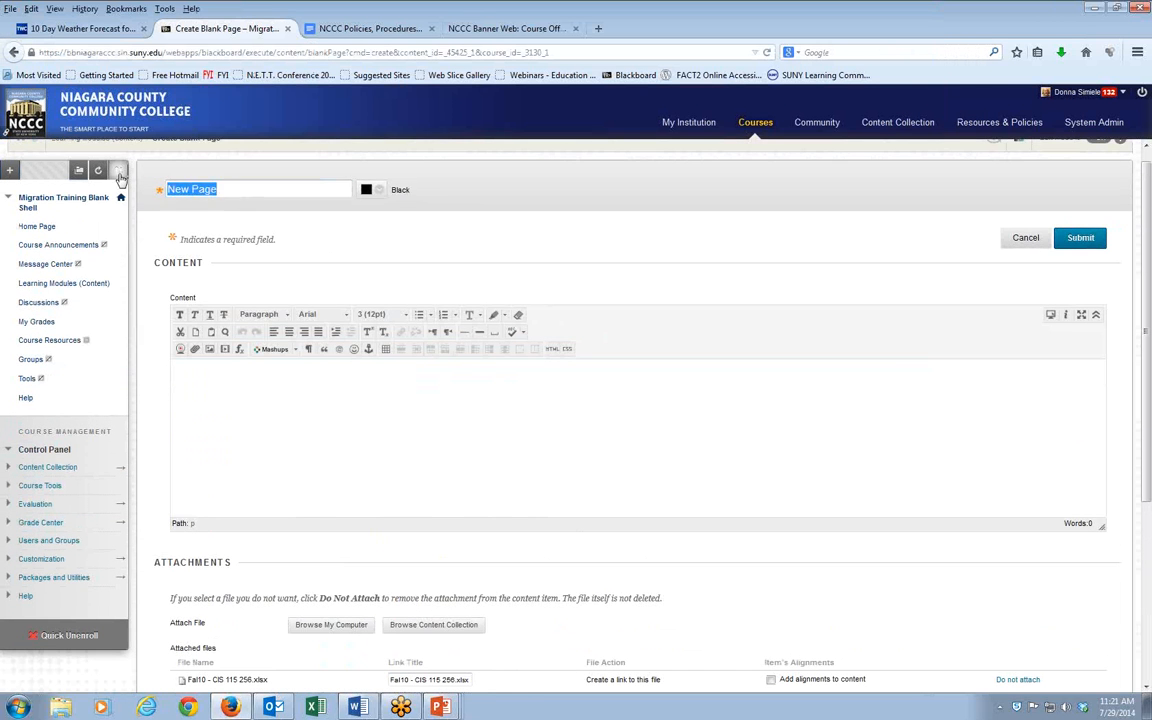
pyautogui.write('Excel File')
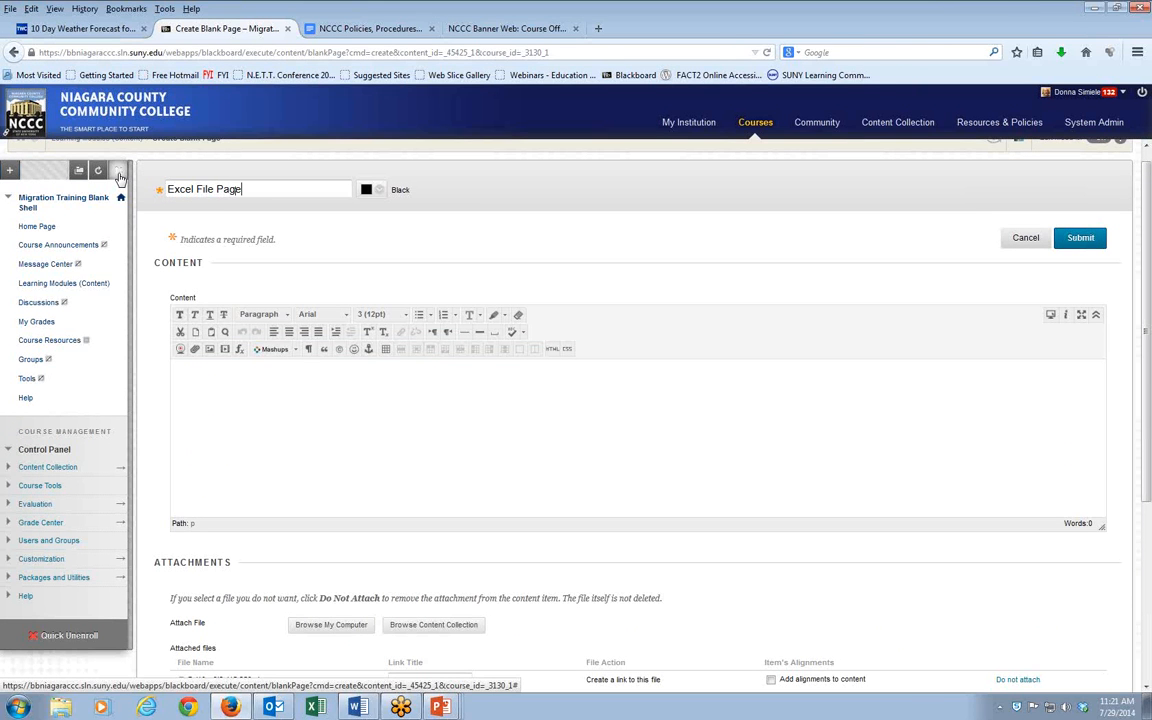
pyautogui.click(1080, 237)
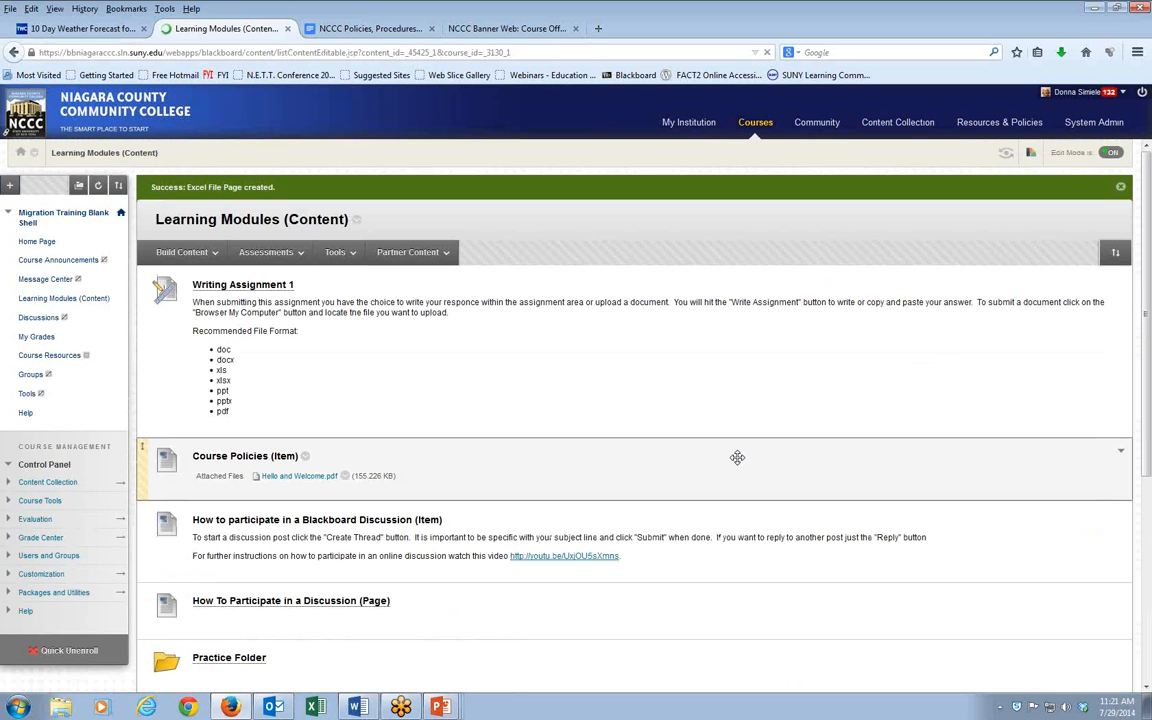
# Step: Open Excel File Page in edit view, and view the same page from Learning Modules (Content) in student preview
pyautogui.scroll(-5, 655, 487)
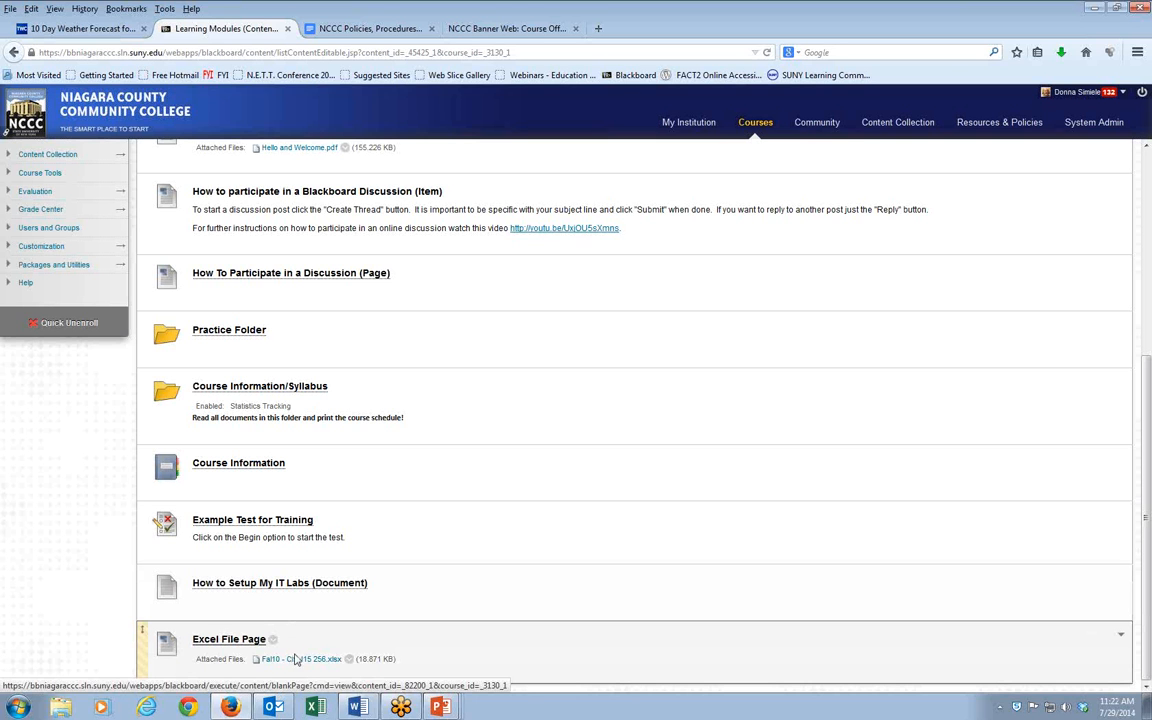
pyautogui.click(233, 643)
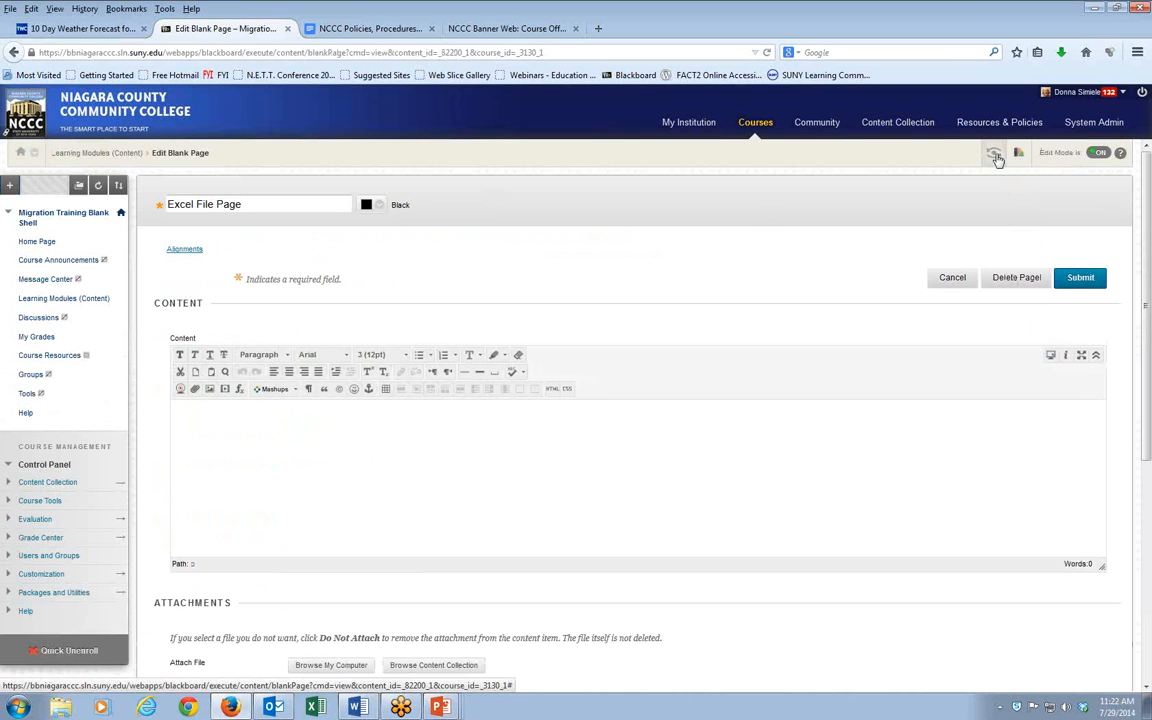
pyautogui.click(995, 153)
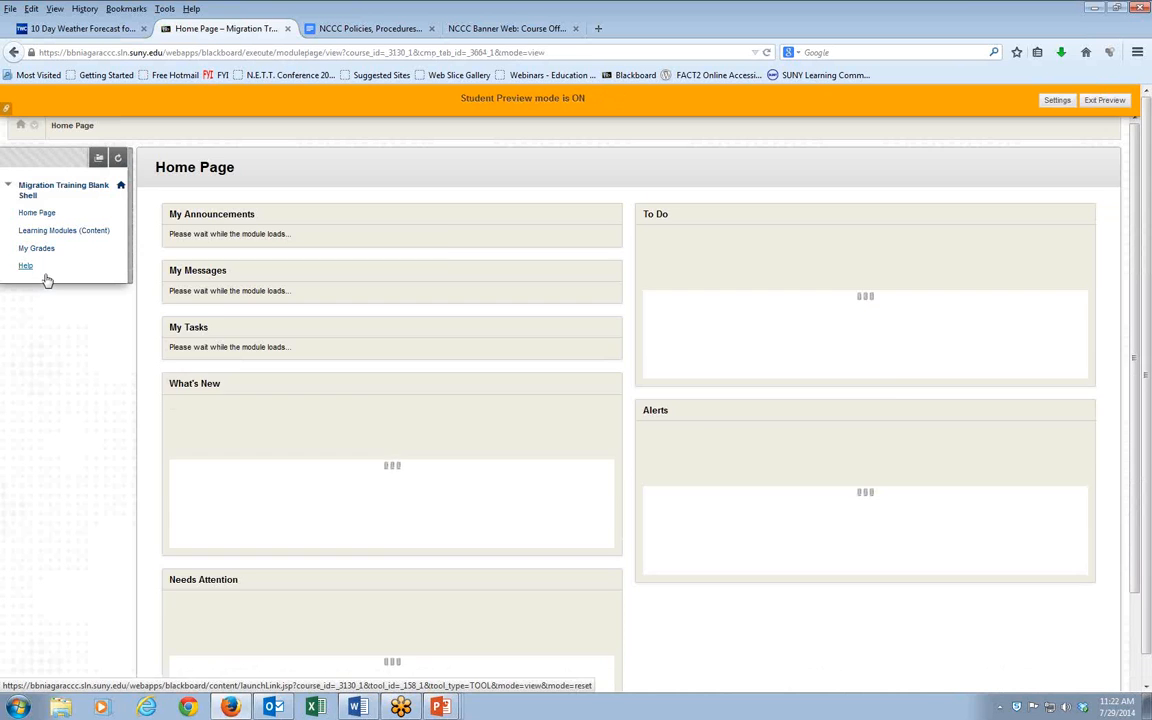
pyautogui.click(26, 232)
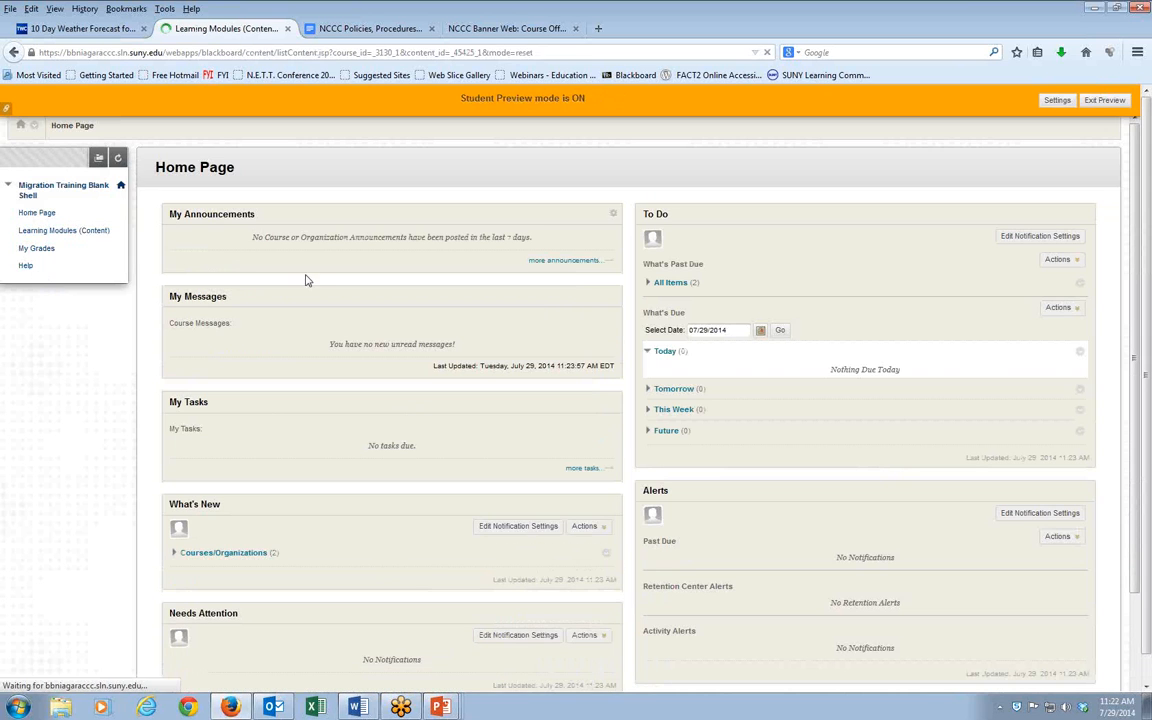
pyautogui.scroll(-4, 339, 561)
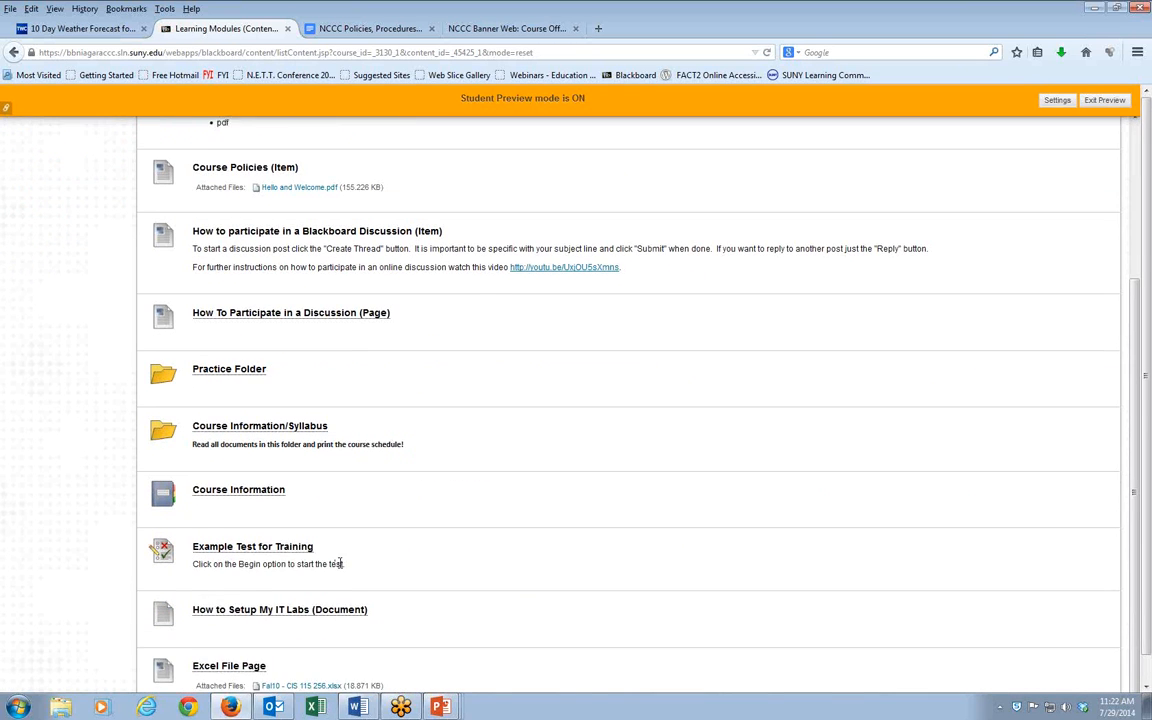
pyautogui.click(230, 643)
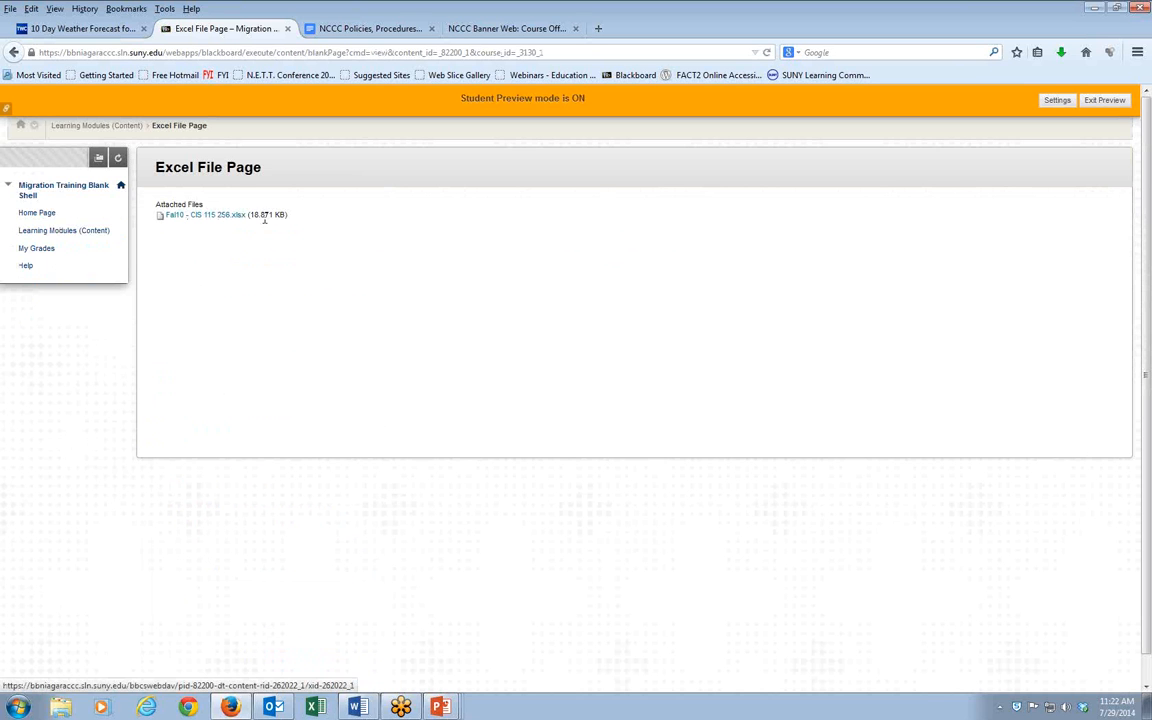
# Step: Leave student preview, deleting the preview user and all data, and return to the editable Learning Modules (Content) list
pyautogui.click(1098, 102)
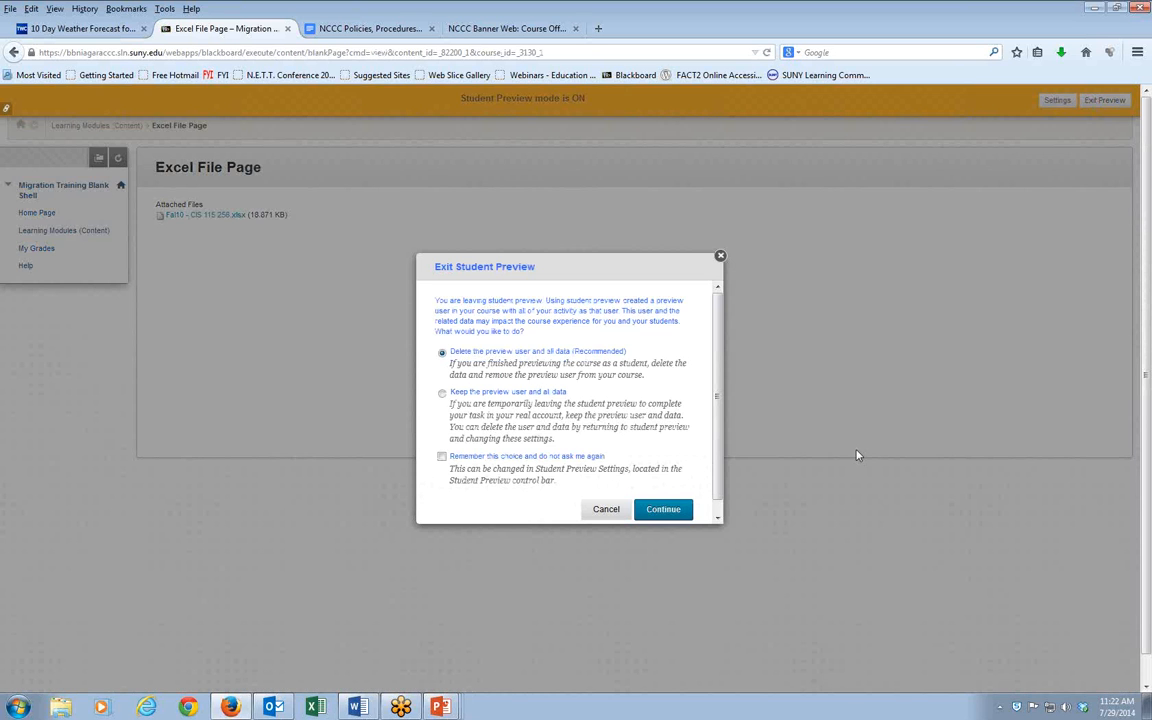
pyautogui.click(648, 507)
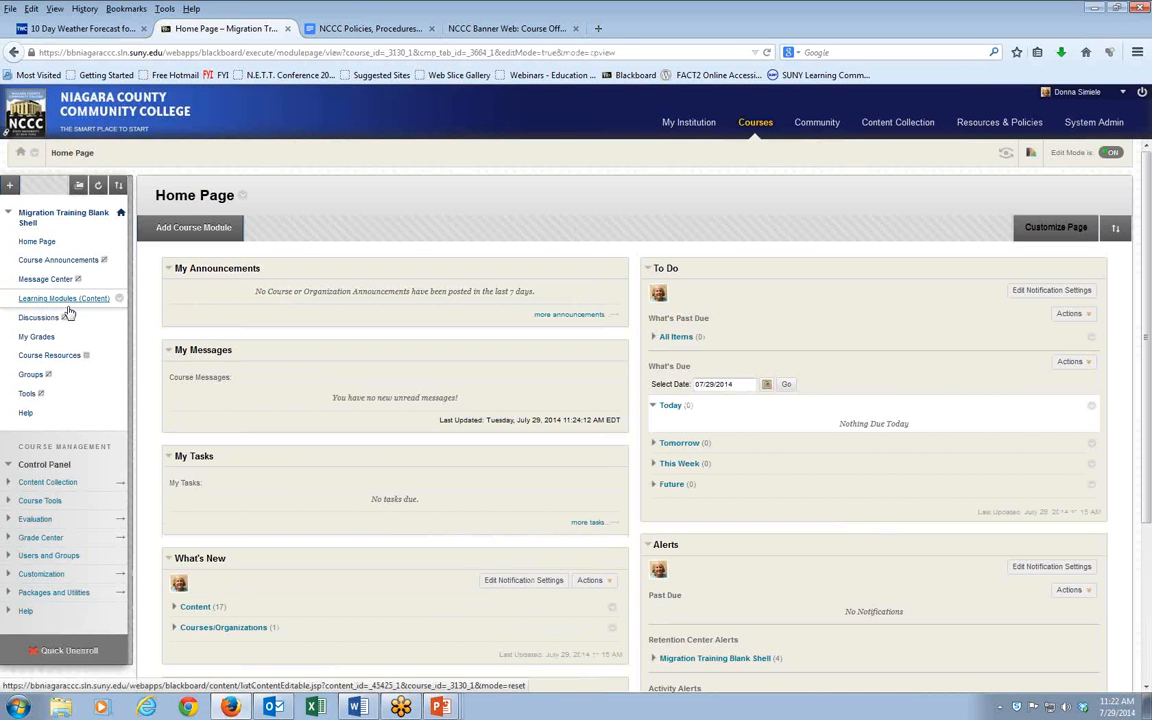
pyautogui.click(74, 299)
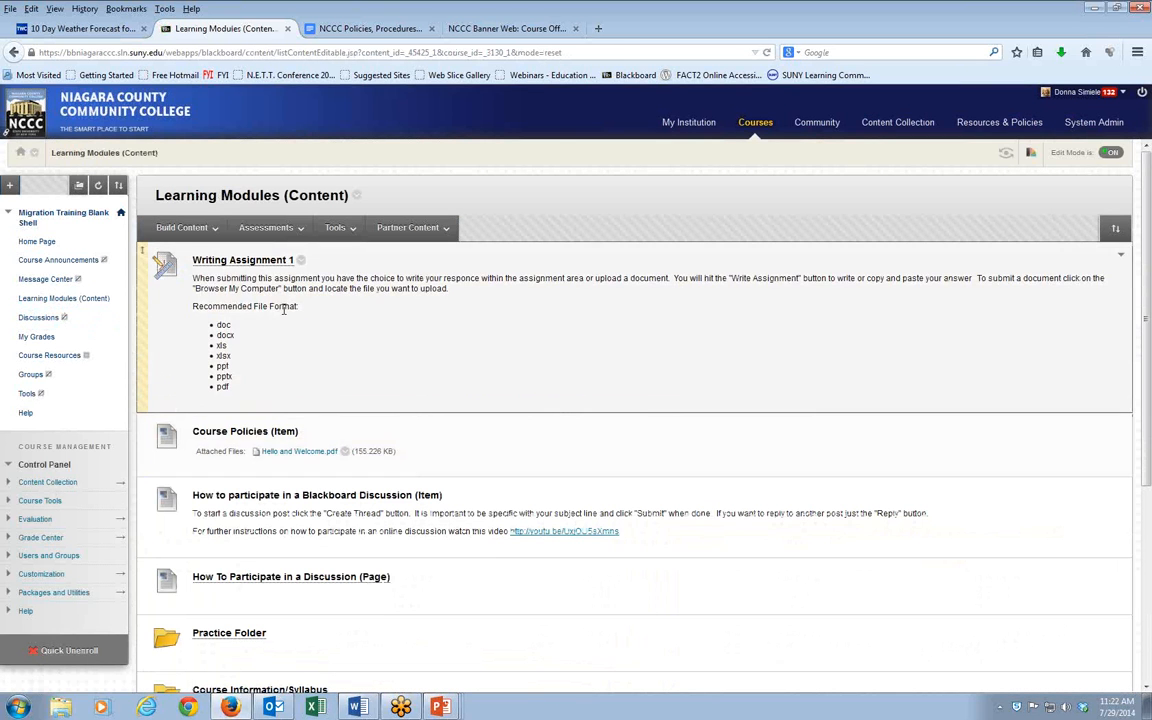
# Step: Start a new File content entry named Execl File and select Fal10 - CIS 115 256.xlsx from the computer
pyautogui.click(180, 229)
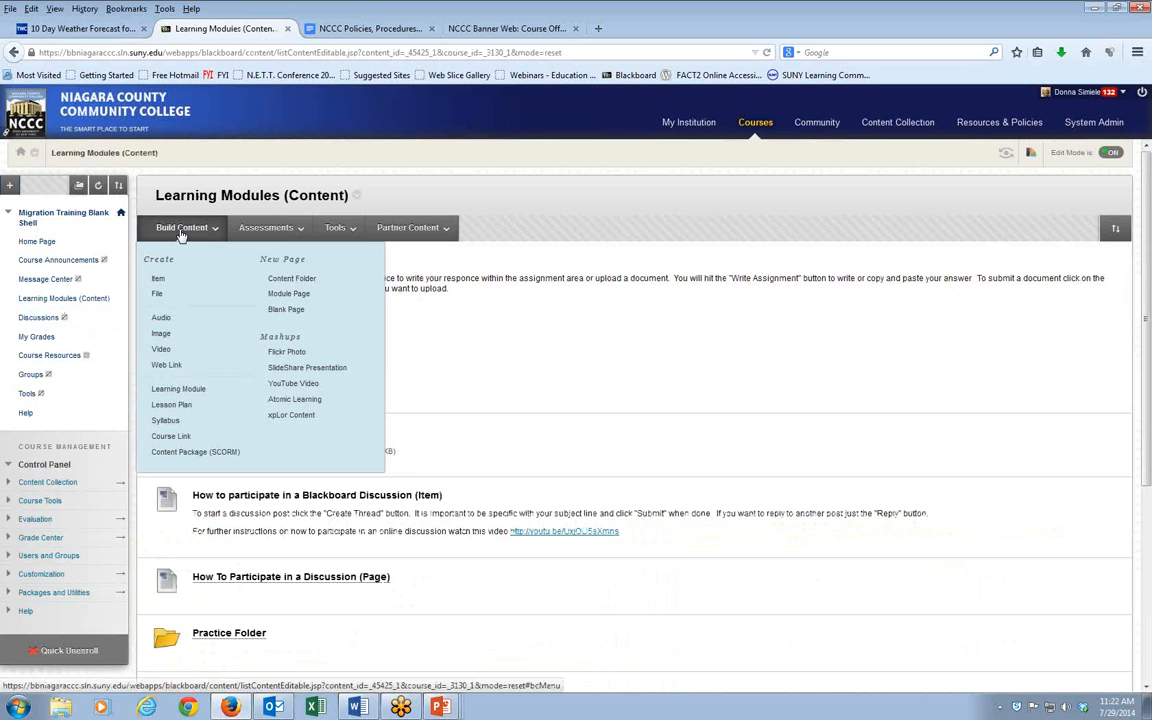
pyautogui.click(158, 296)
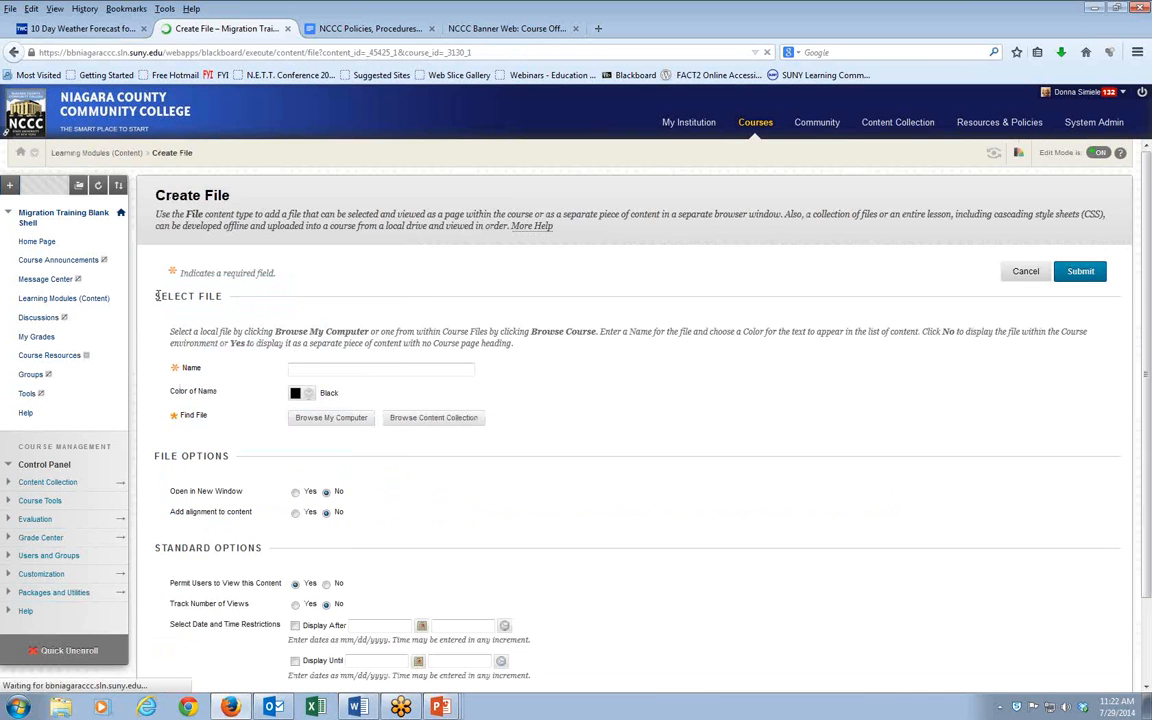
pyautogui.click(379, 370)
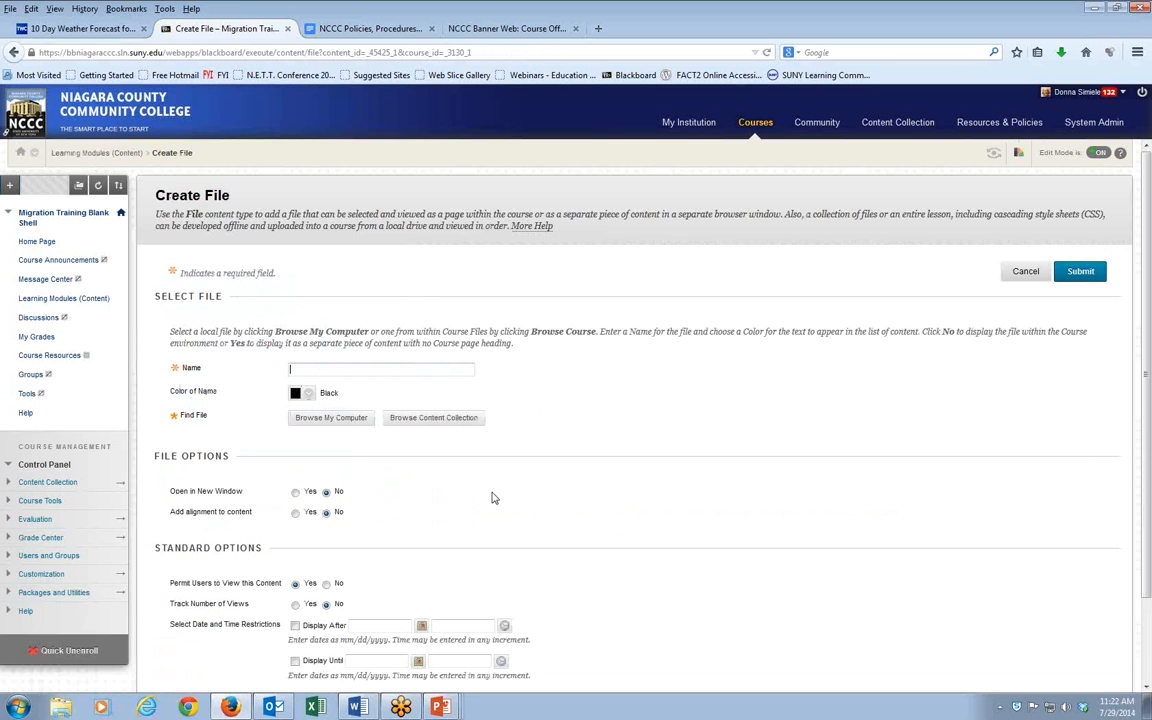
pyautogui.scroll(-1, 466, 491)
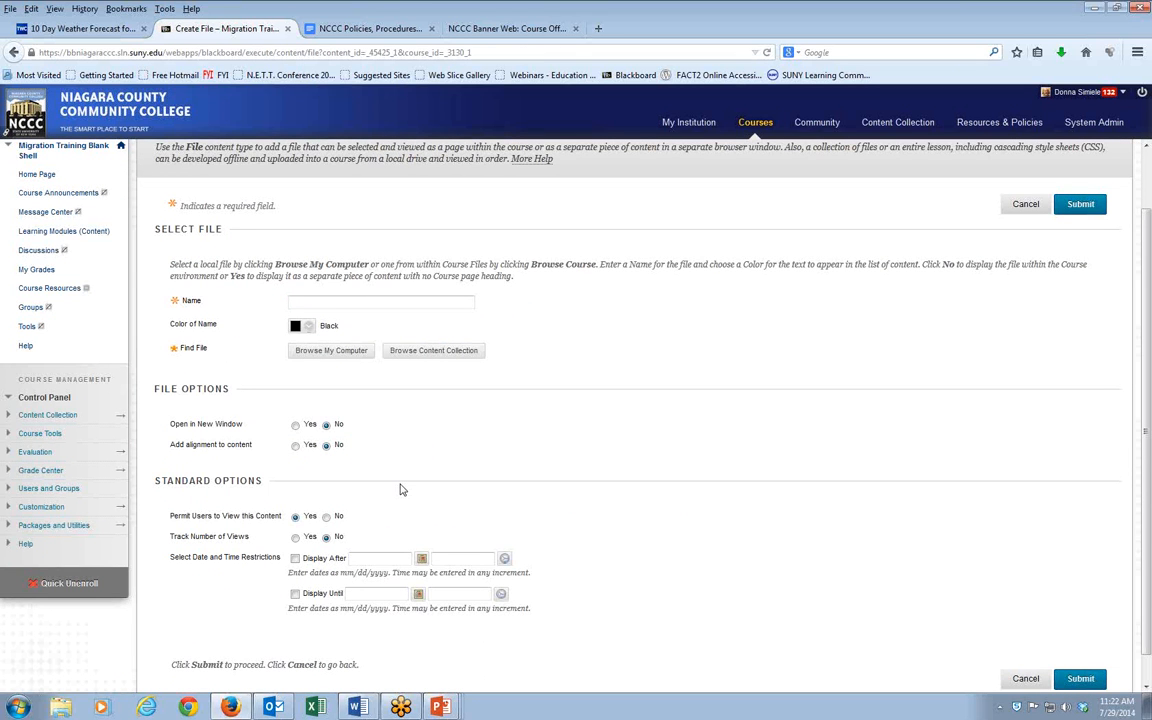
pyautogui.write('Exeq File')
pyautogui.click(331, 351)
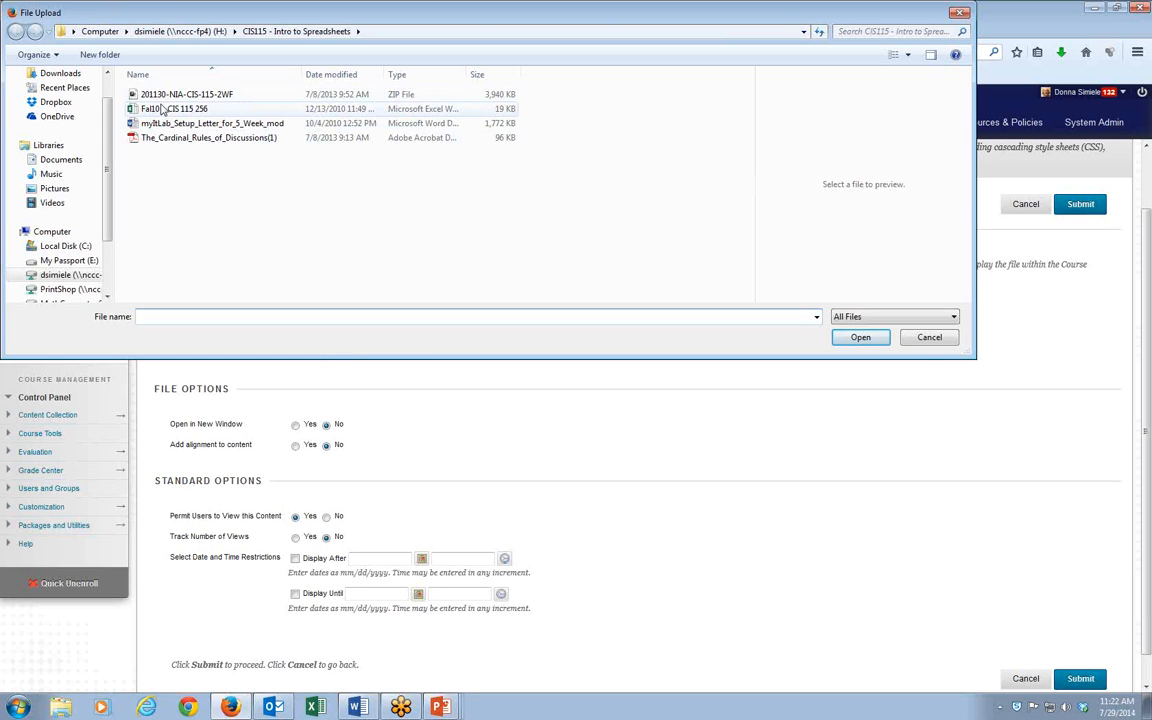
pyautogui.doubleClick(163, 110)
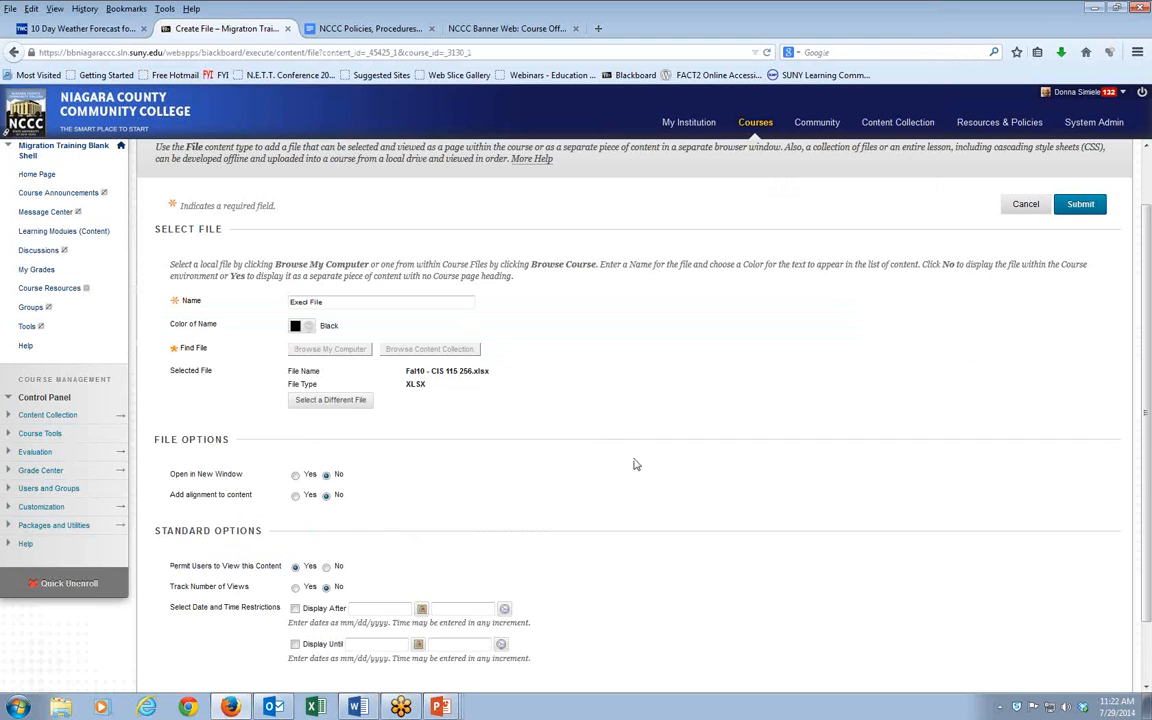
# Step: Set the Execl File entry to open in a new window and submit it
pyautogui.scroll(-1, 630, 464)
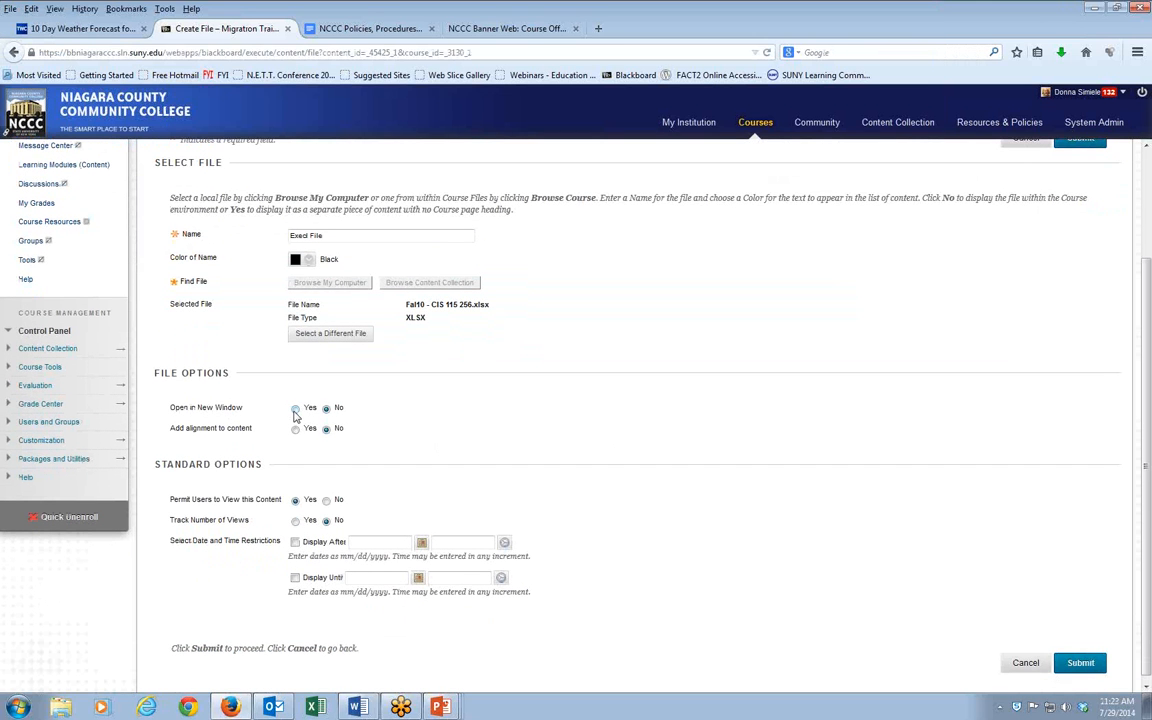
pyautogui.click(295, 409)
pyautogui.scroll(-1, 520, 460)
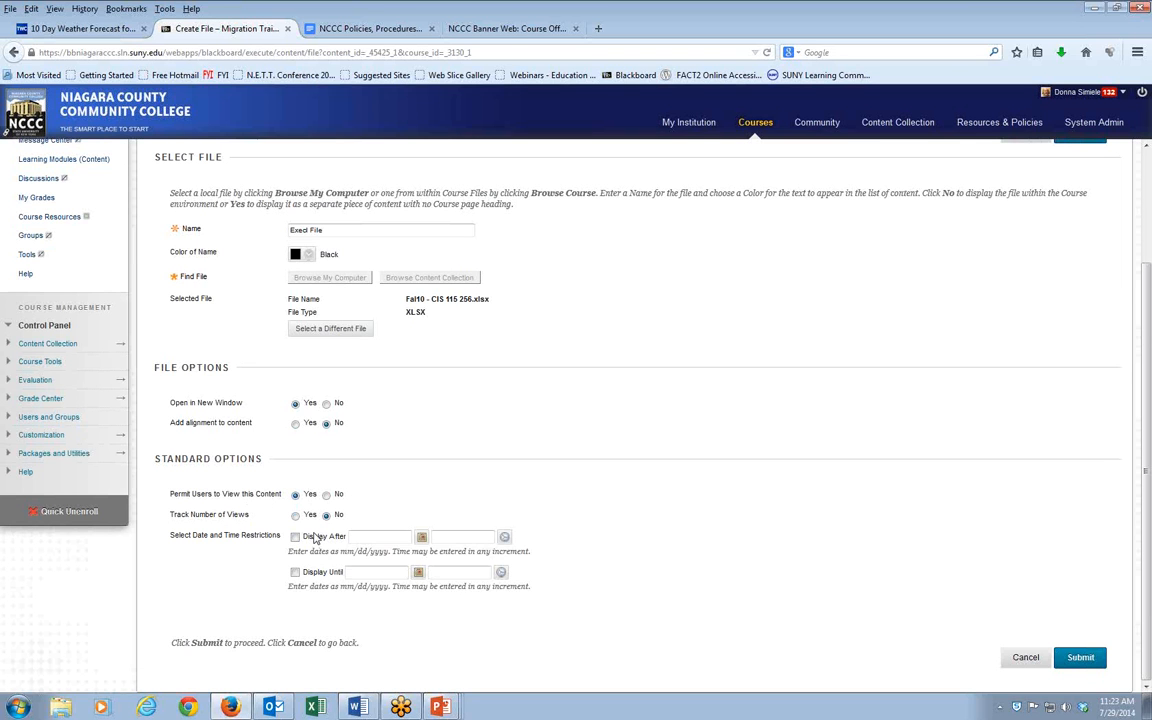
pyautogui.click(1080, 658)
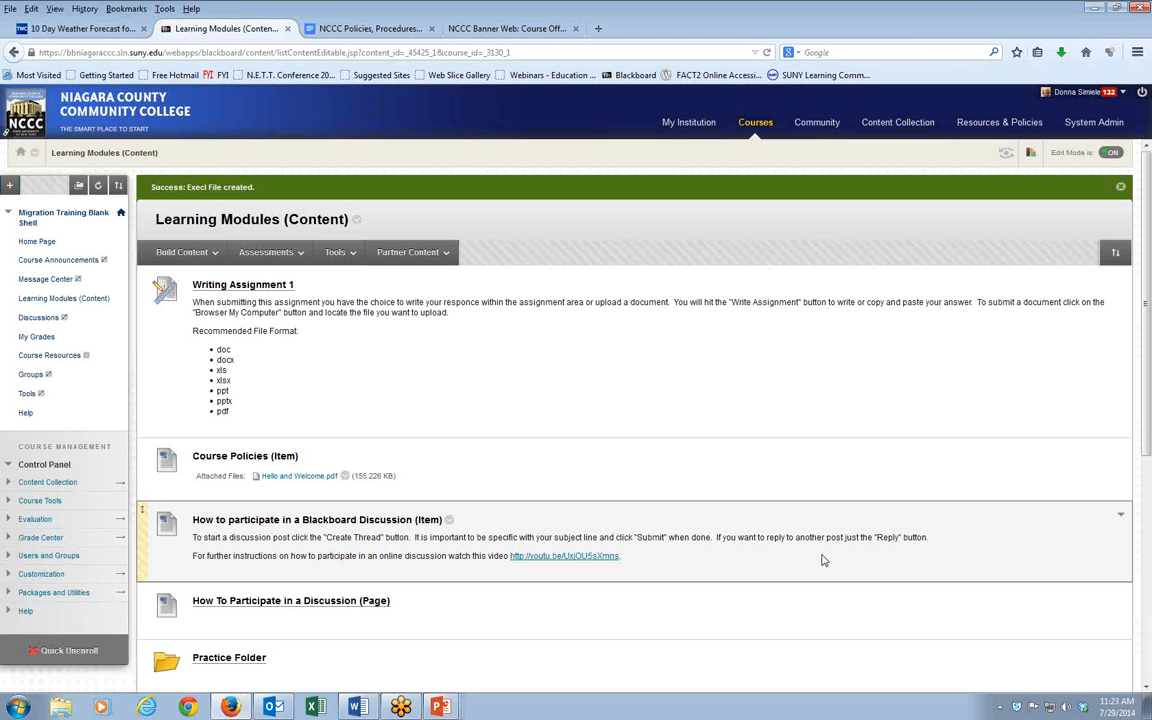
# Step: Compare the Excel File Page and Execl File entries in the content list, and show the content types that can be built
pyautogui.moveTo(1148, 387); pyautogui.dragTo(1147, 615)
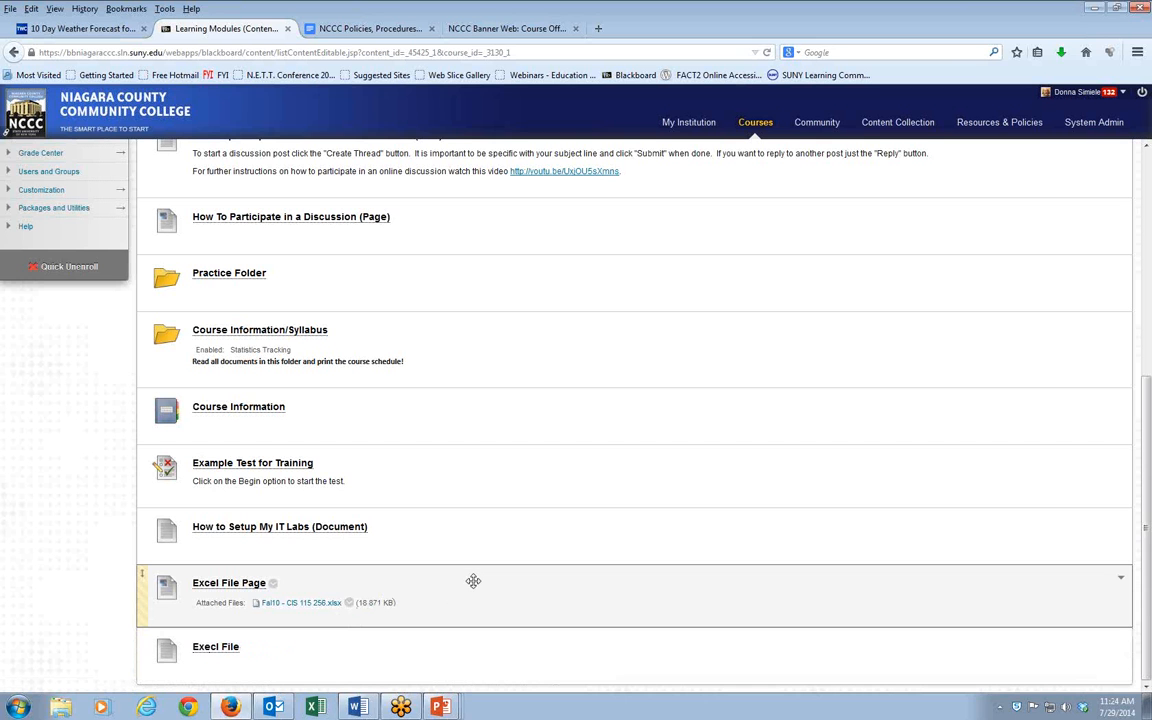
pyautogui.scroll(3, 473, 581)
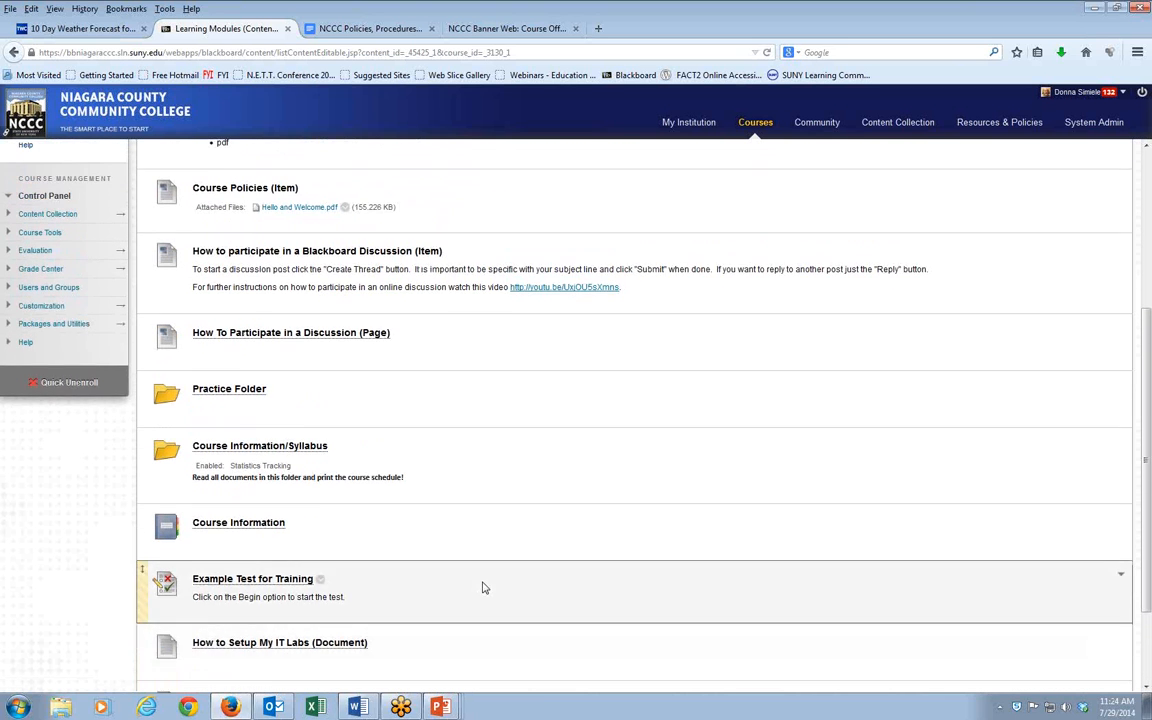
pyautogui.scroll(1, 501, 589)
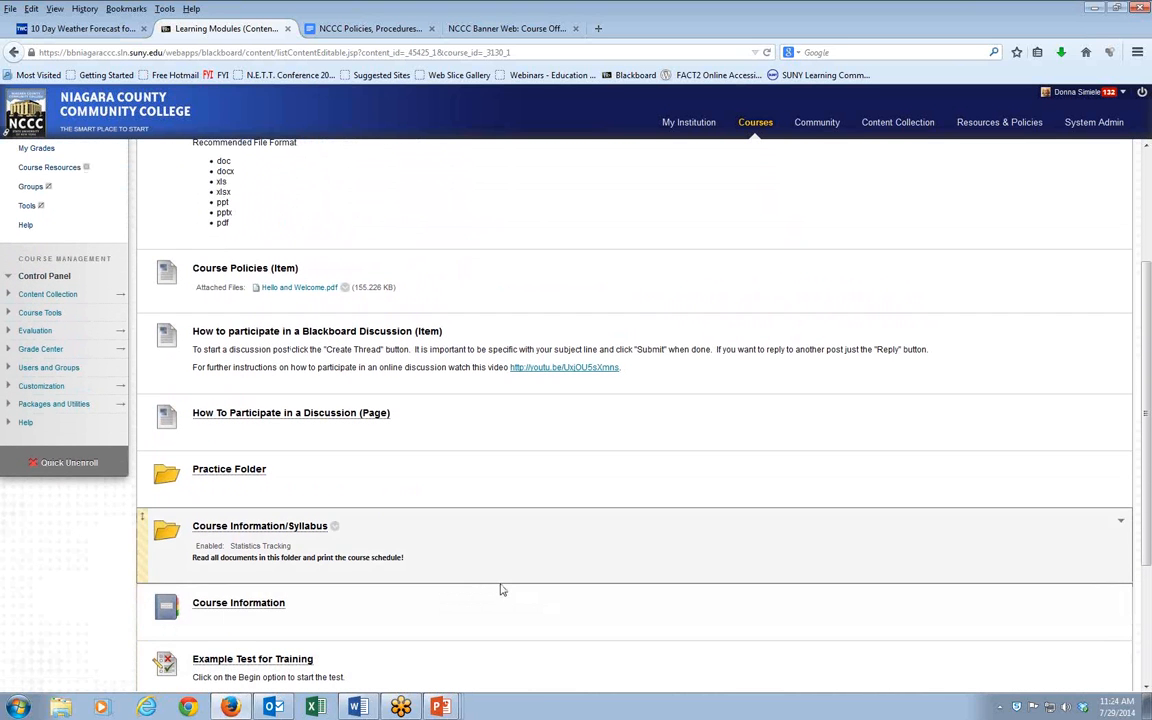
pyautogui.scroll(2, 545, 577)
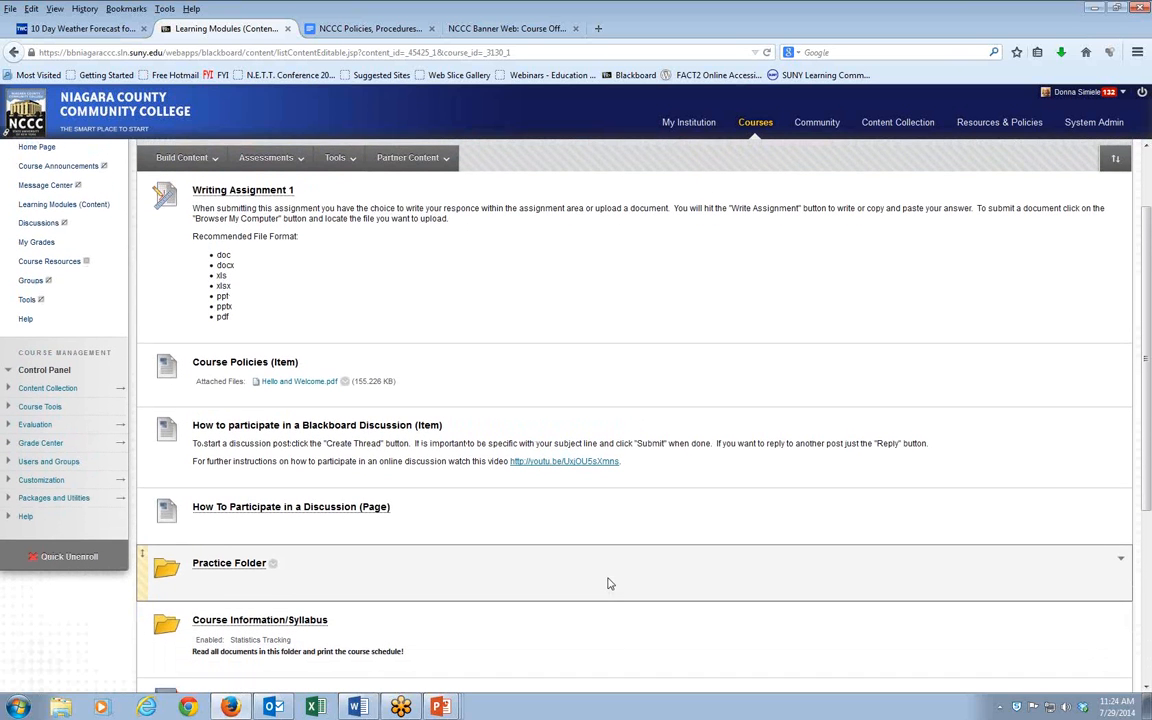
pyautogui.scroll(1, 609, 583)
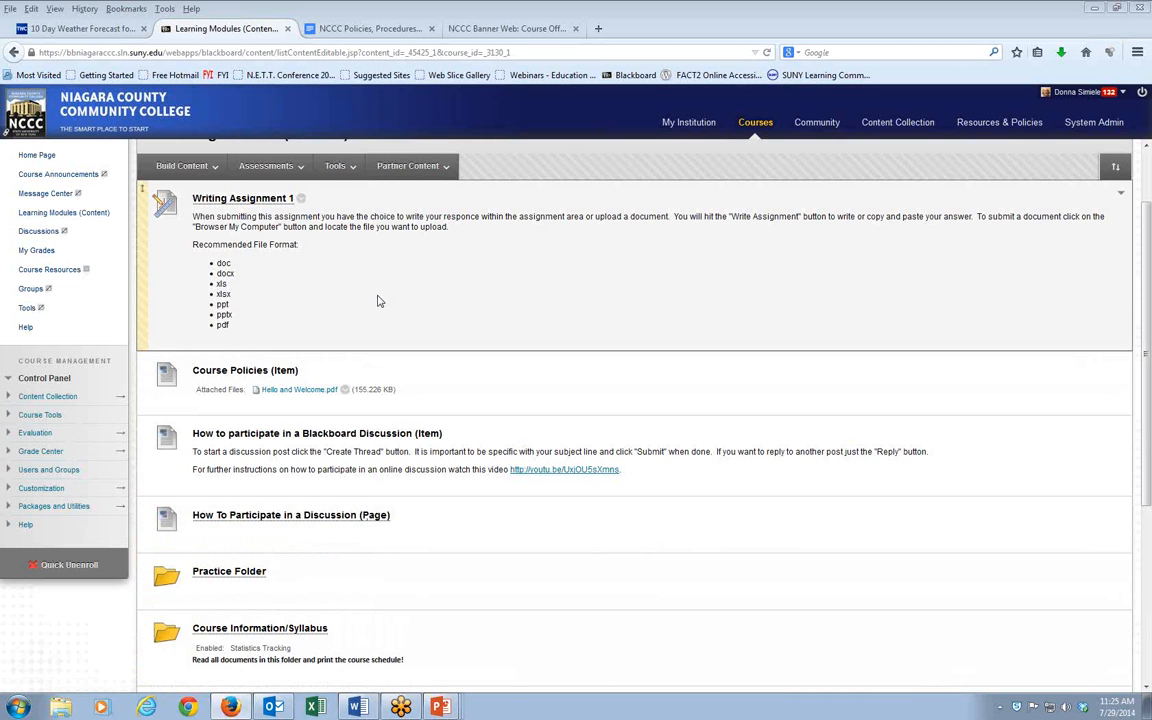
pyautogui.click(200, 165)
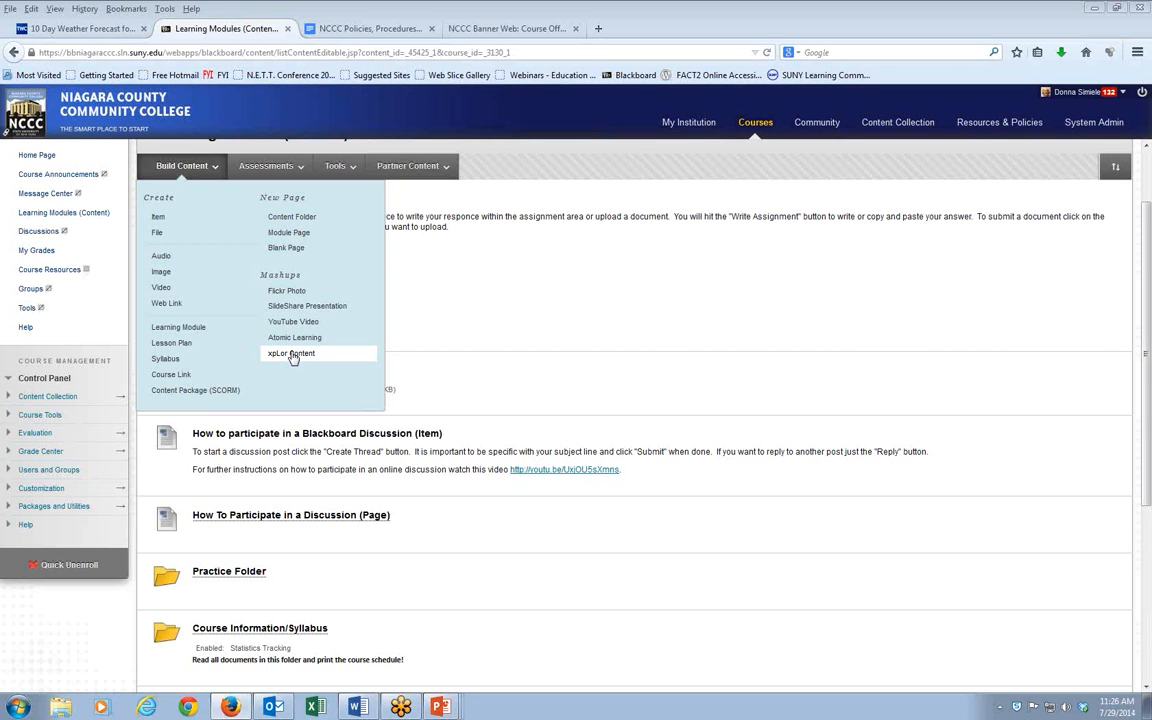
# Step: Start a new Web Link content entry and name it eLearning Blog Site
pyautogui.click(167, 305)
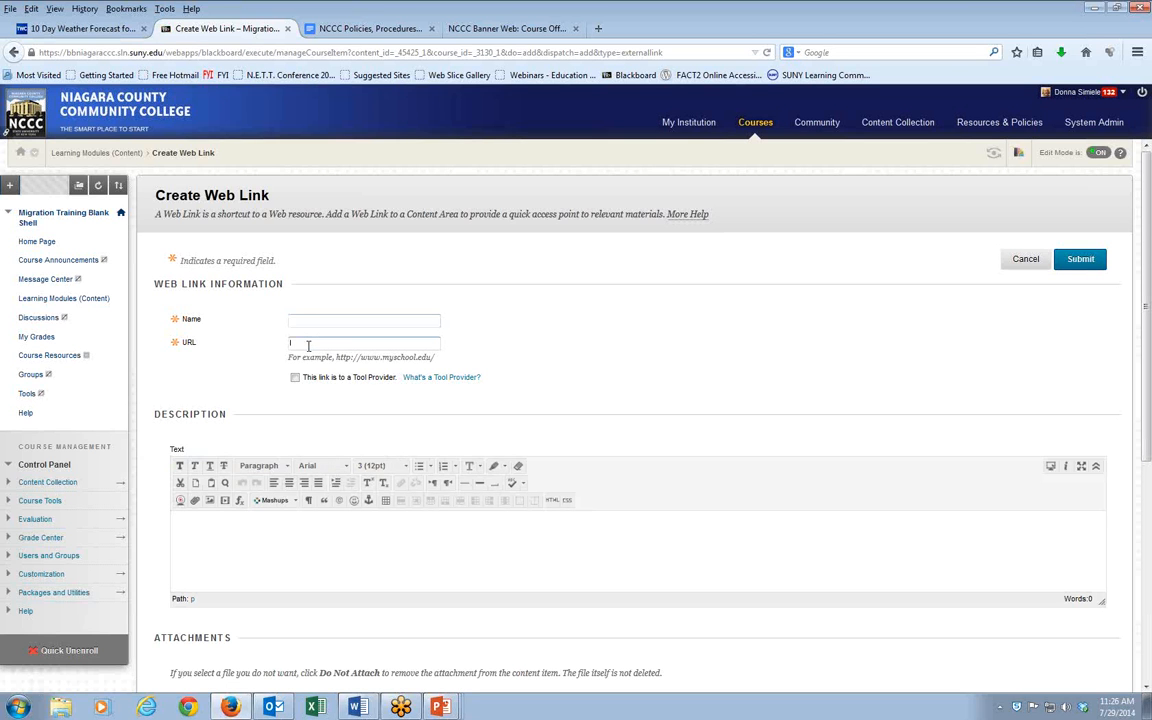
pyautogui.click(308, 346)
pyautogui.write('eLearning')
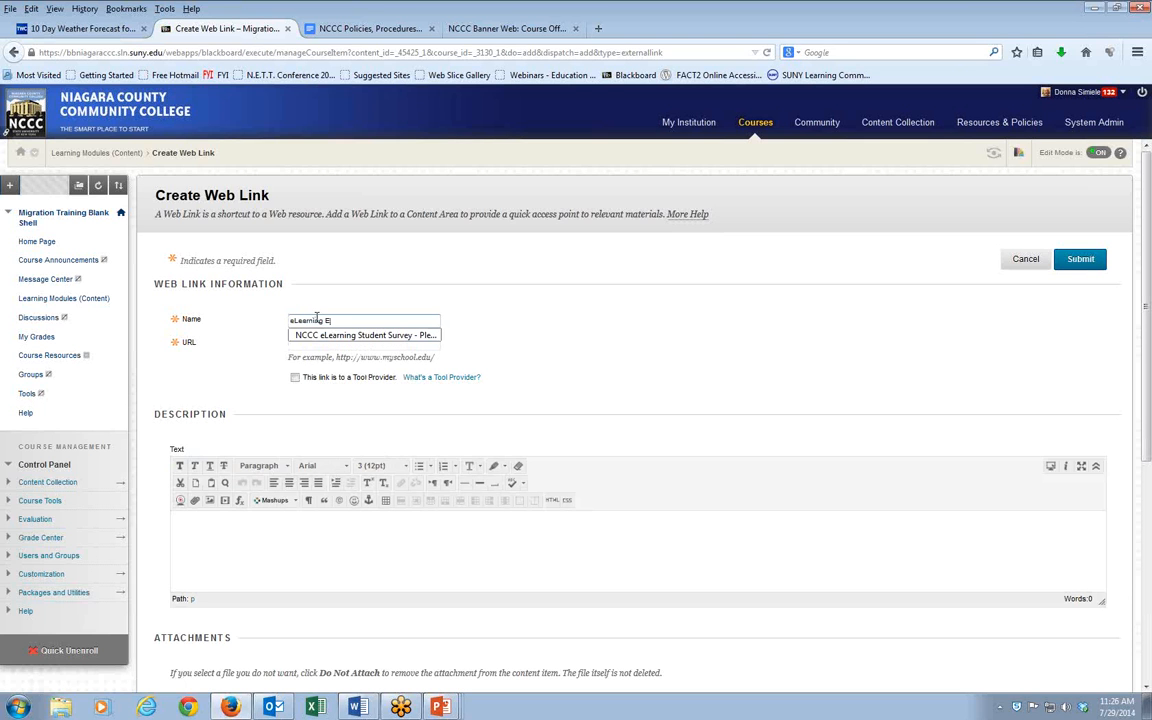
pyautogui.write(' Blog Sli')
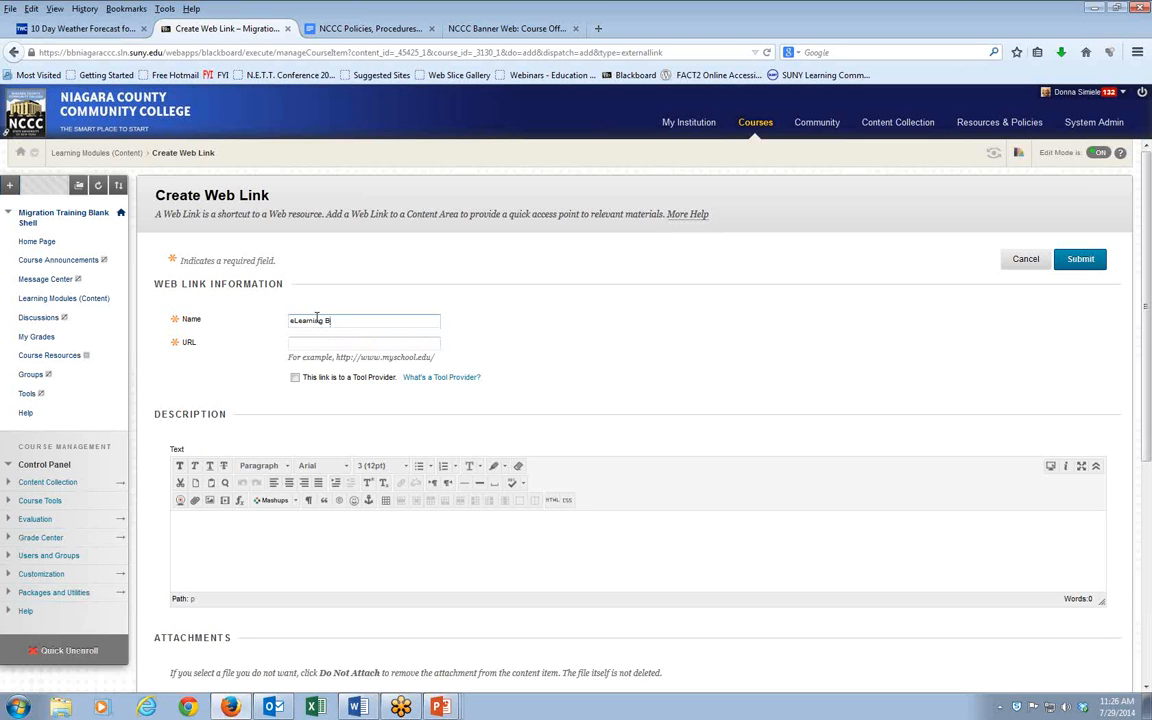
pyautogui.write('te')
pyautogui.click(318, 344)
pyautogui.write('ht')
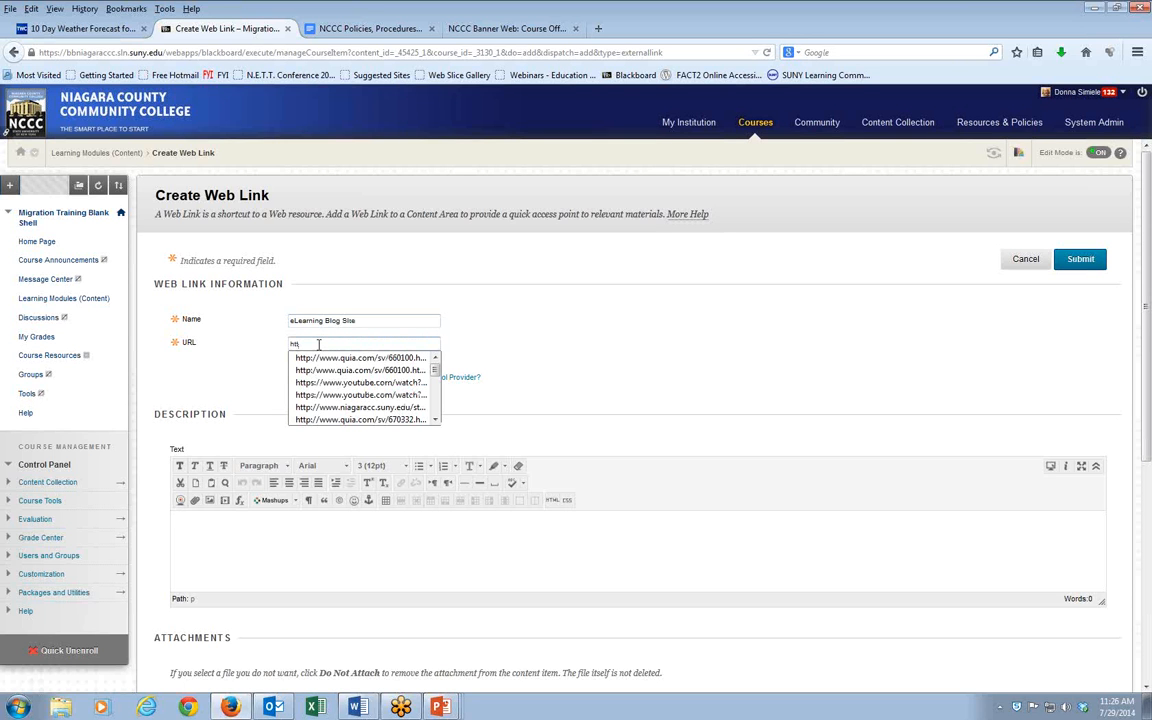
pyautogui.write('tp://')
pyautogui.press('BackSpace')
pyautogui.press('BackSpace')
pyautogui.press('BackSpace')
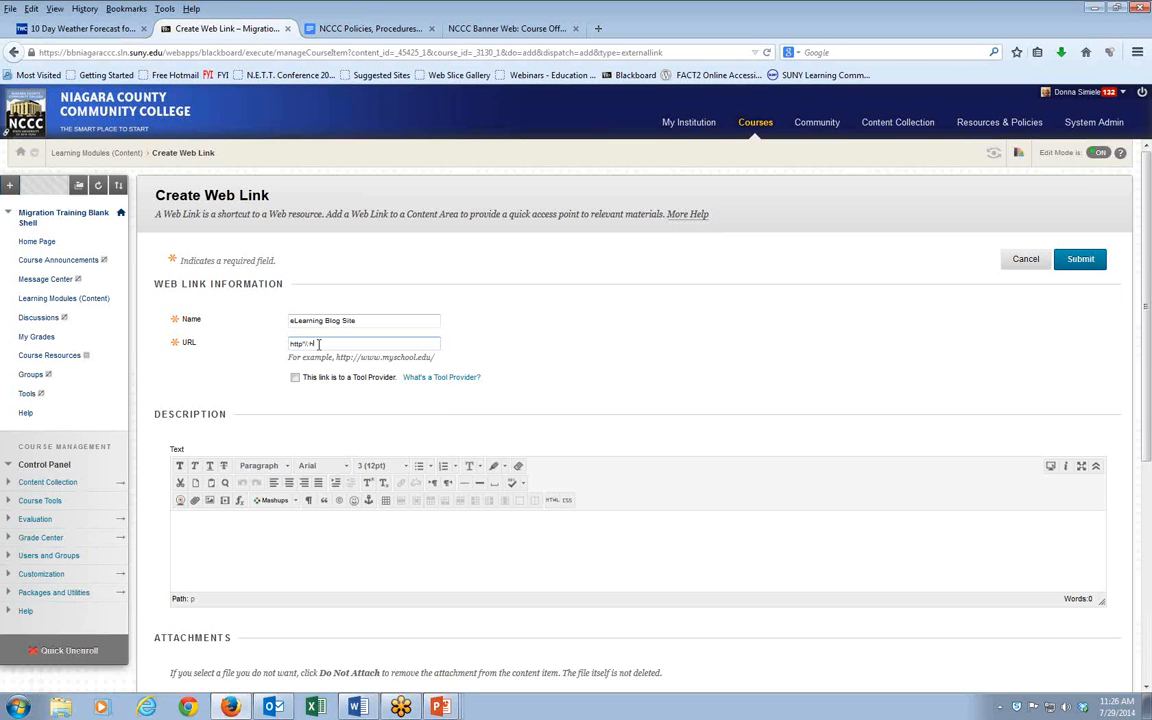
pyautogui.write('://')
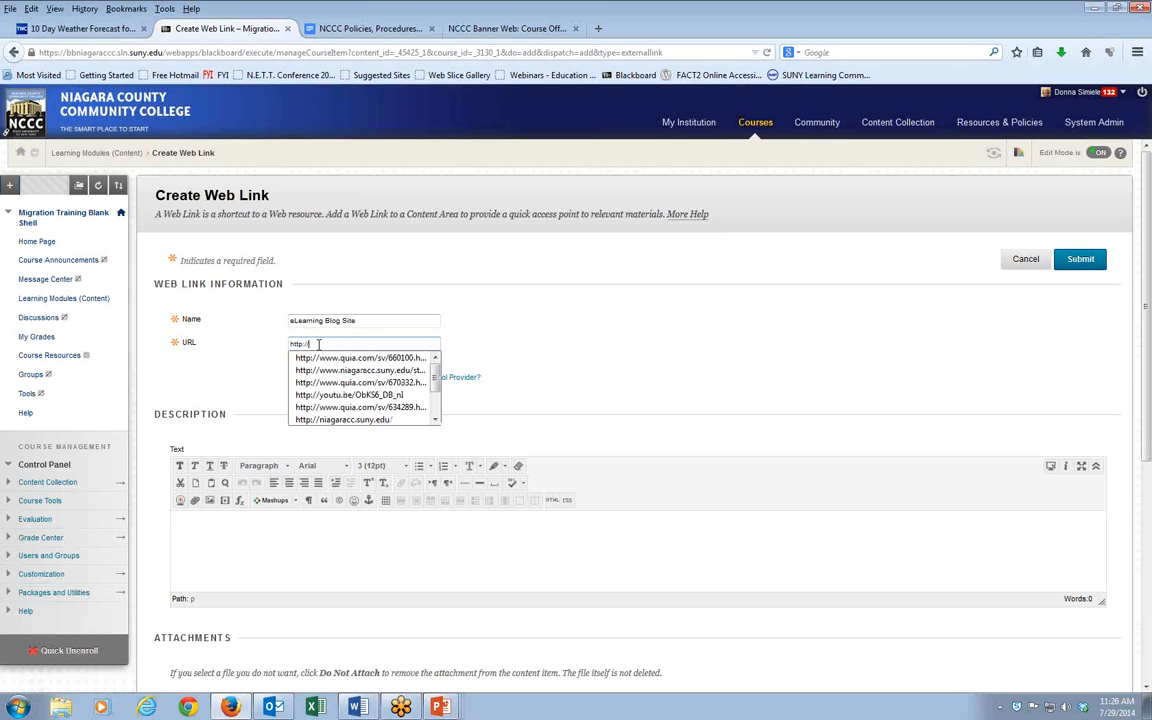
pyautogui.write('w')
pyautogui.press('BackSpace')
pyautogui.write('nccc')
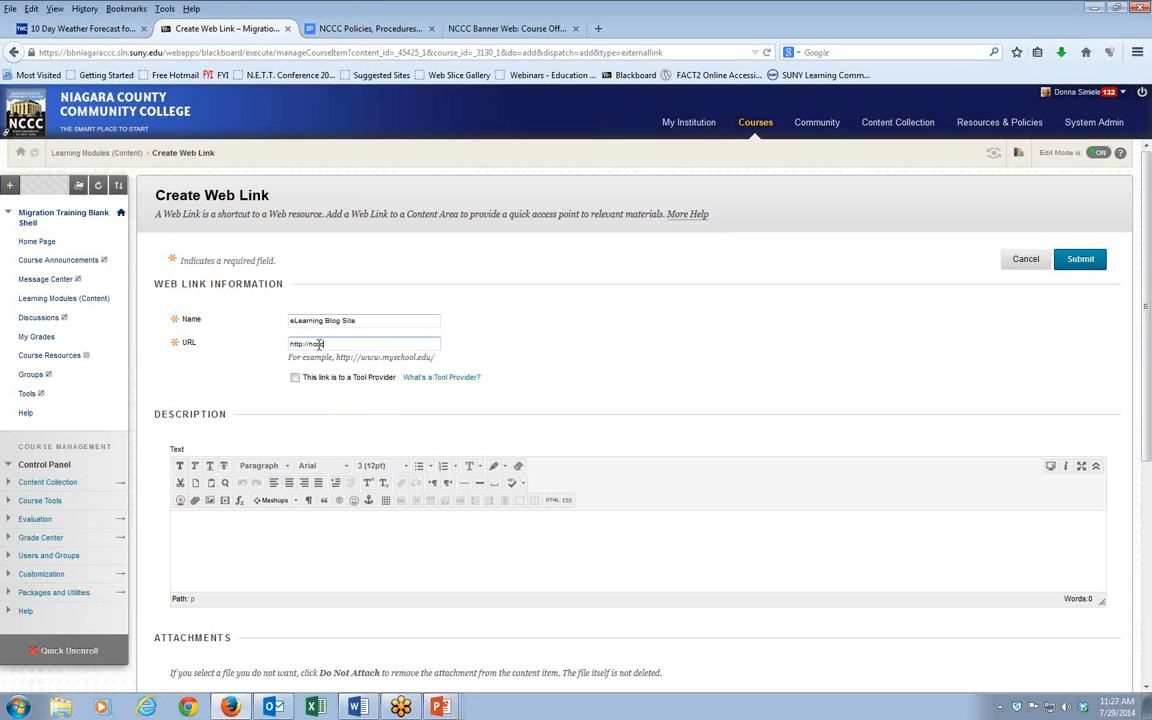
pyautogui.write('.elearning.com')
# Step: Review the web link's attachment, new-window and availability options, leave them as they are, and submit the link
pyautogui.click(452, 555)
pyautogui.scroll(-3, 440, 555)
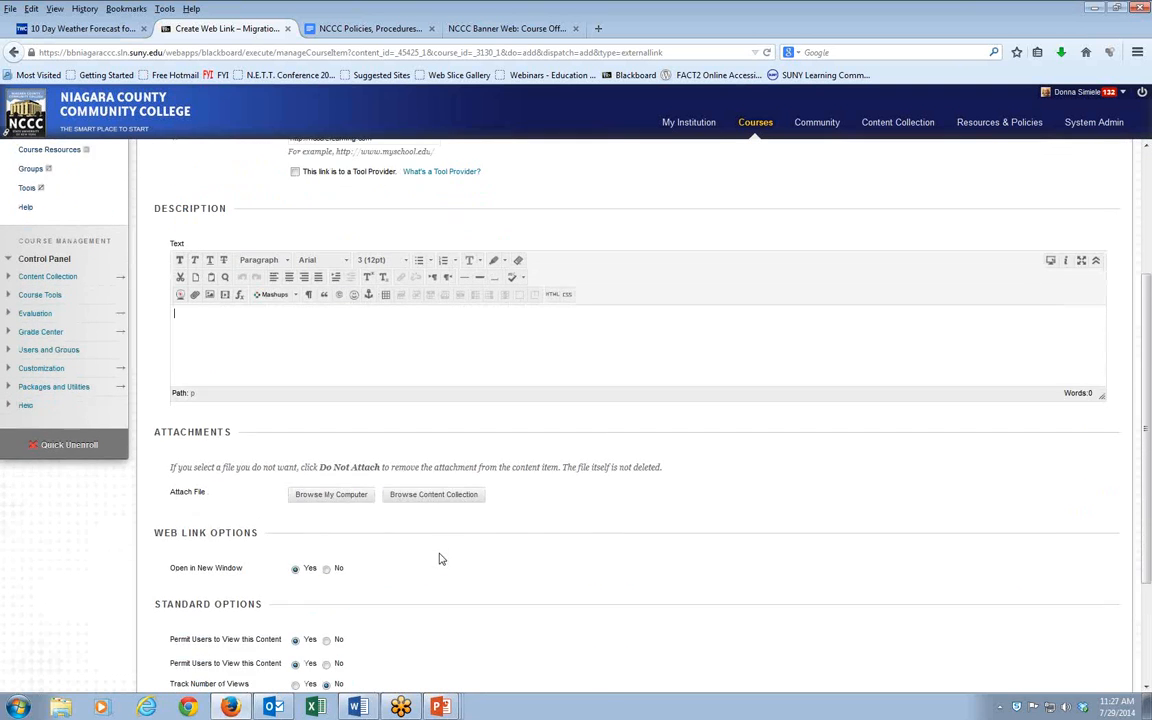
pyautogui.scroll(-1, 440, 555)
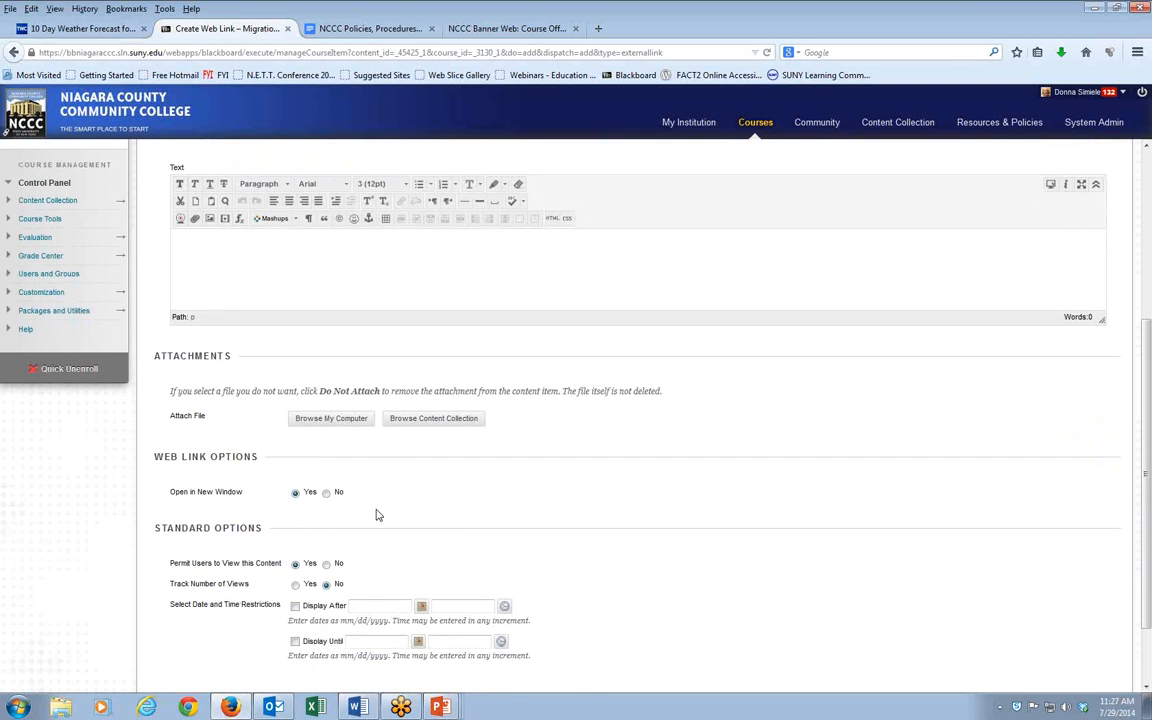
pyautogui.scroll(-1, 380, 507)
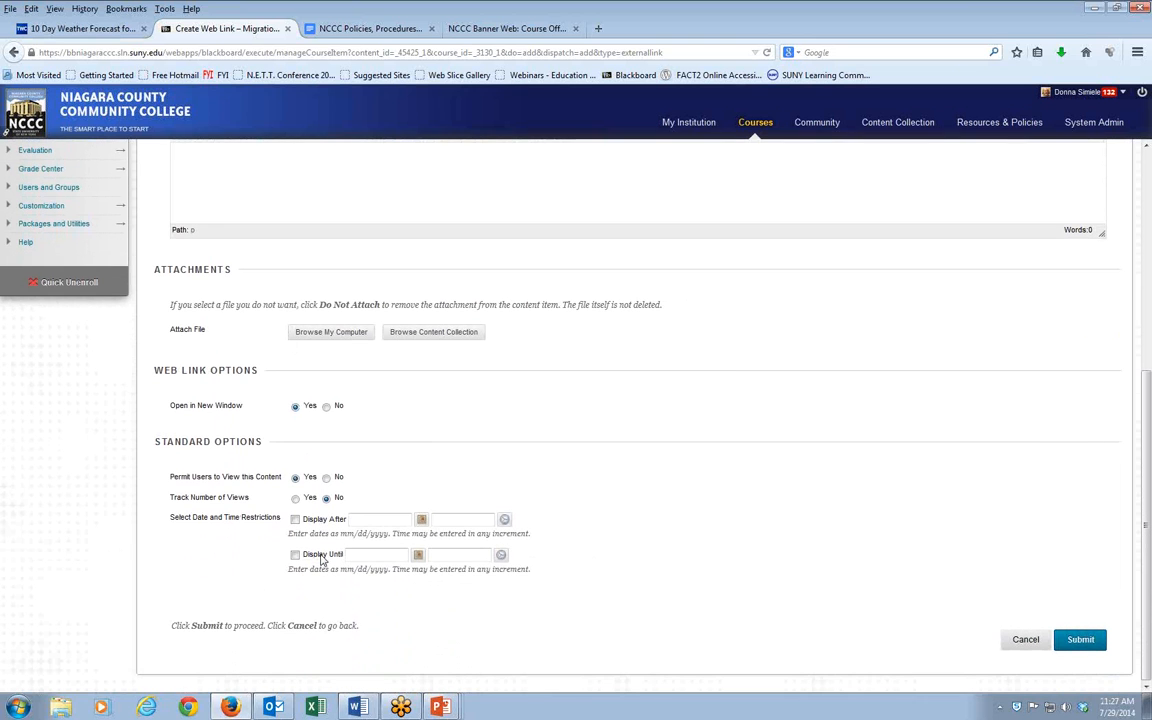
pyautogui.click(1075, 639)
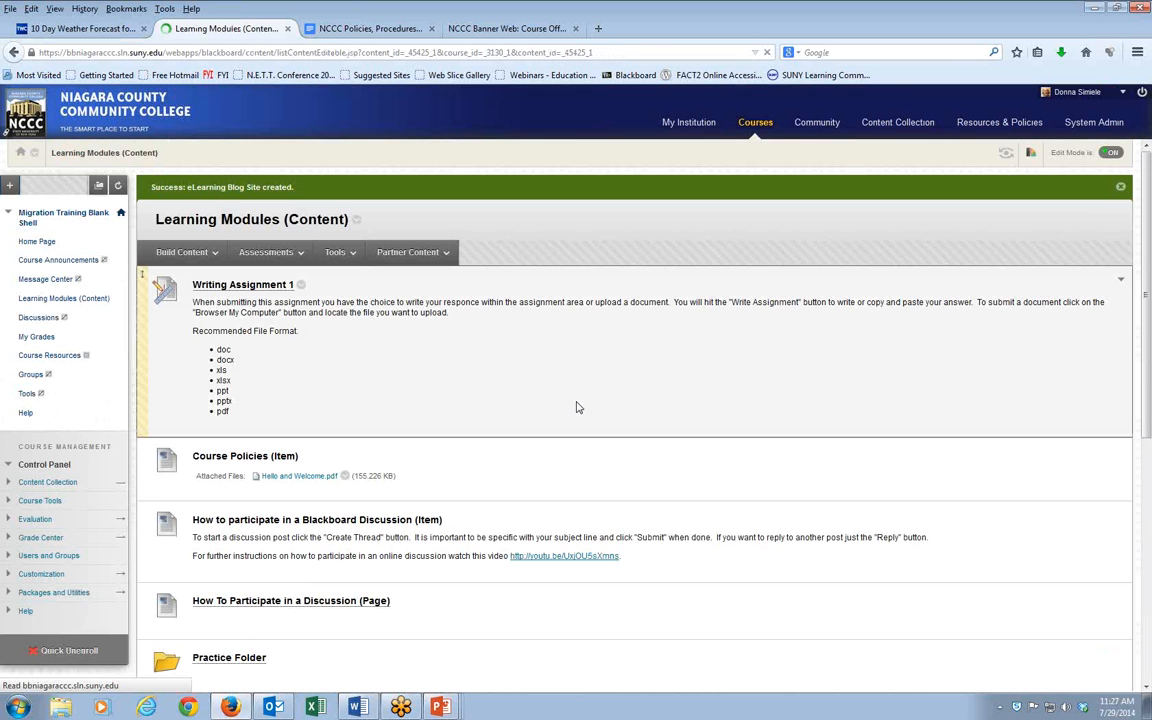
# Step: Test the eLearning Blog Site link from the content list and close the page it opens
pyautogui.scroll(-8, 571, 430)
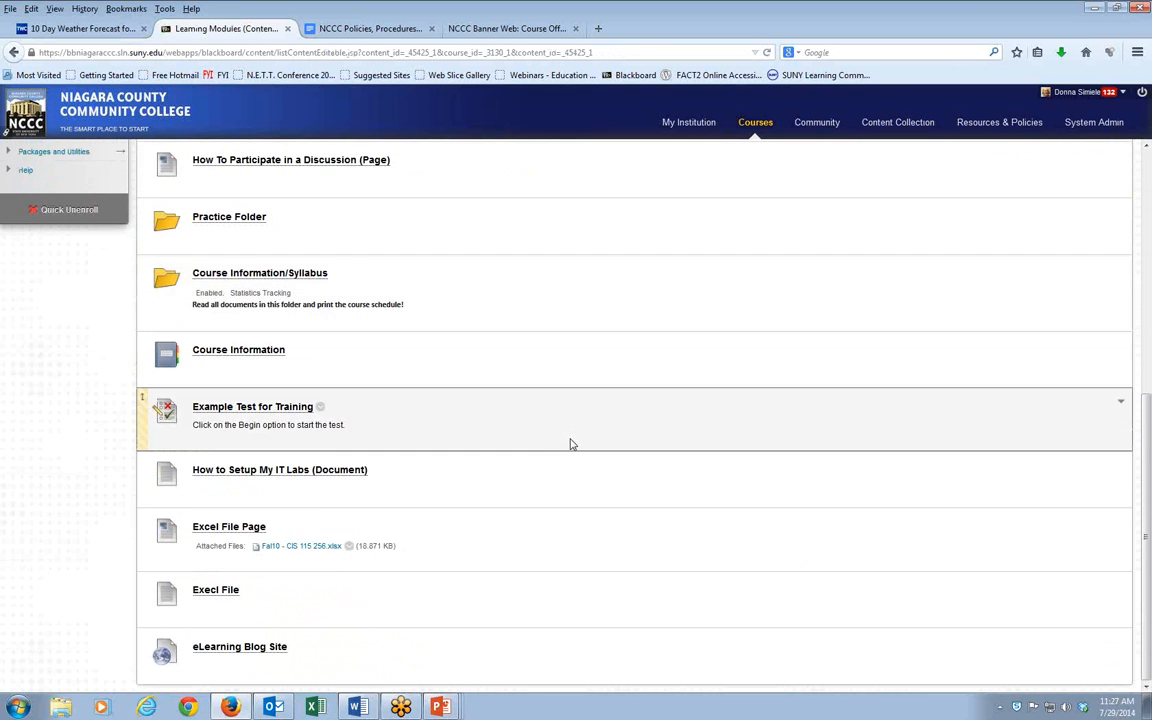
pyautogui.click(227, 648)
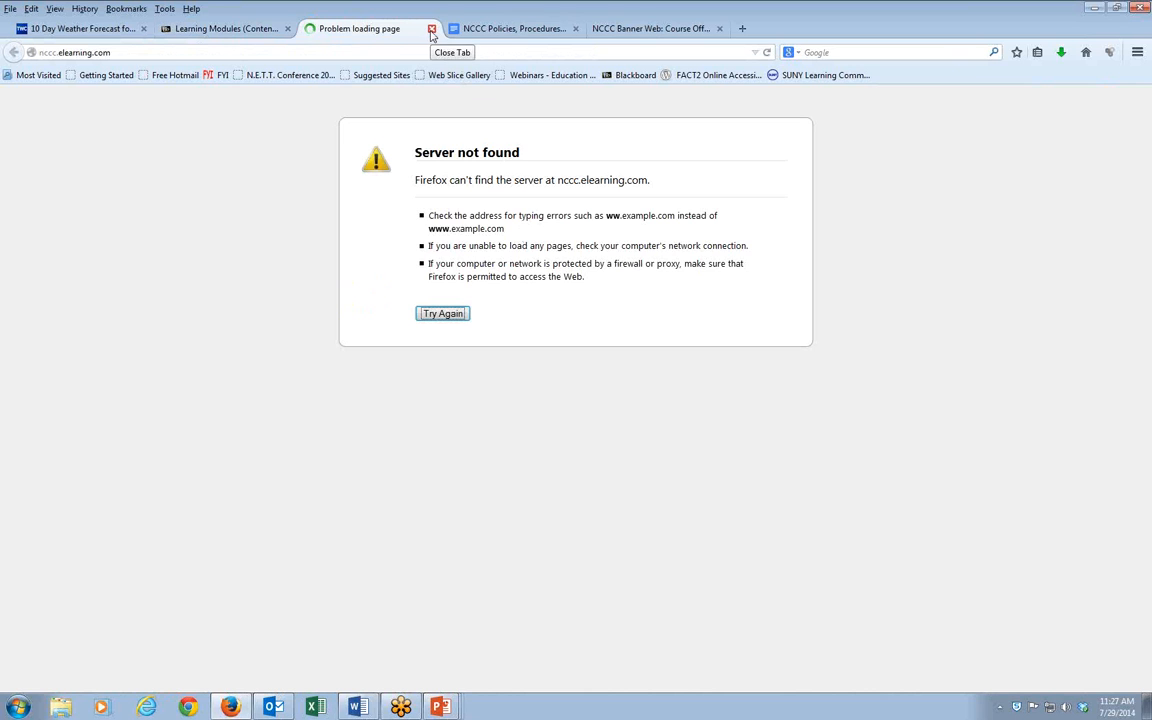
pyautogui.click(431, 29)
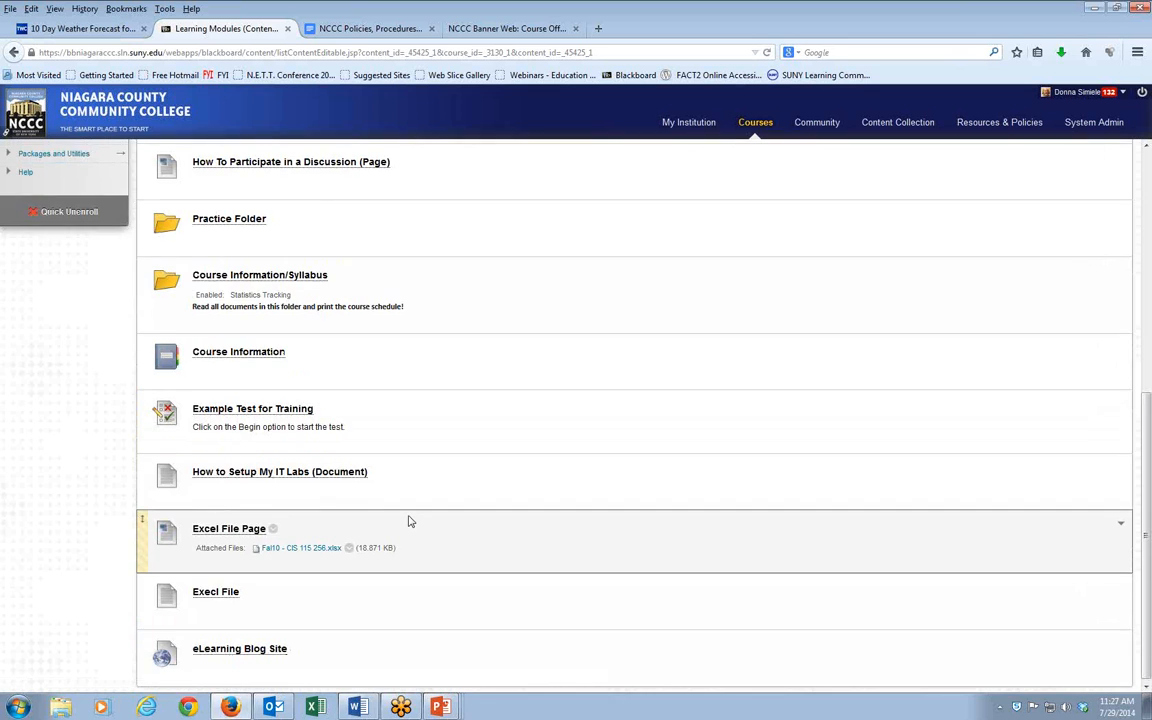
# Step: Start a new assignment in Learning Modules (Content) and name it Project 1 - Submit Work Here
pyautogui.scroll(2, 408, 520)
pyautogui.scroll(7, 408, 520)
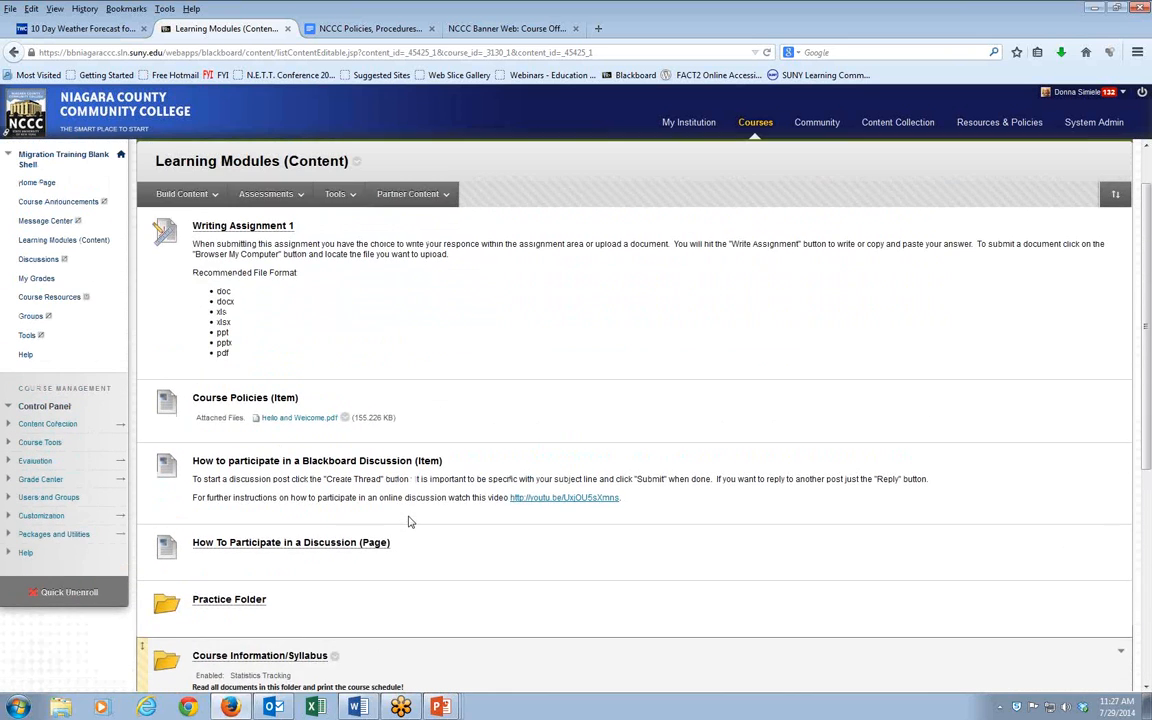
pyautogui.click(185, 223)
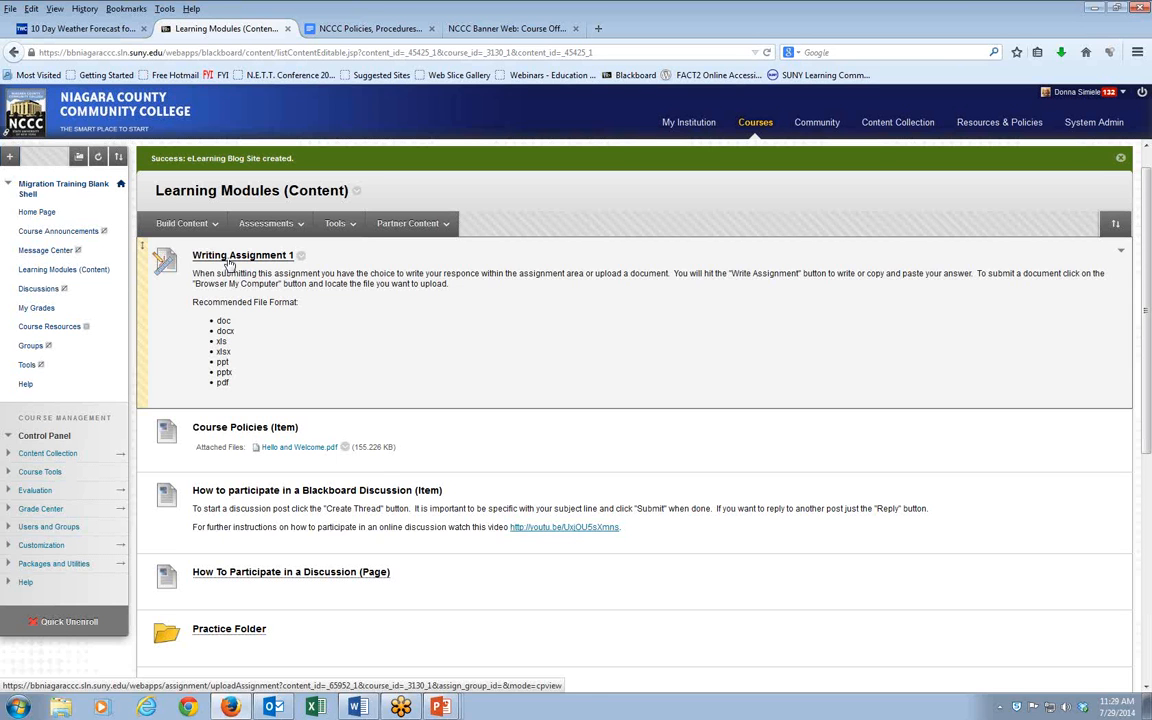
pyautogui.click(212, 224)
pyautogui.click(265, 225)
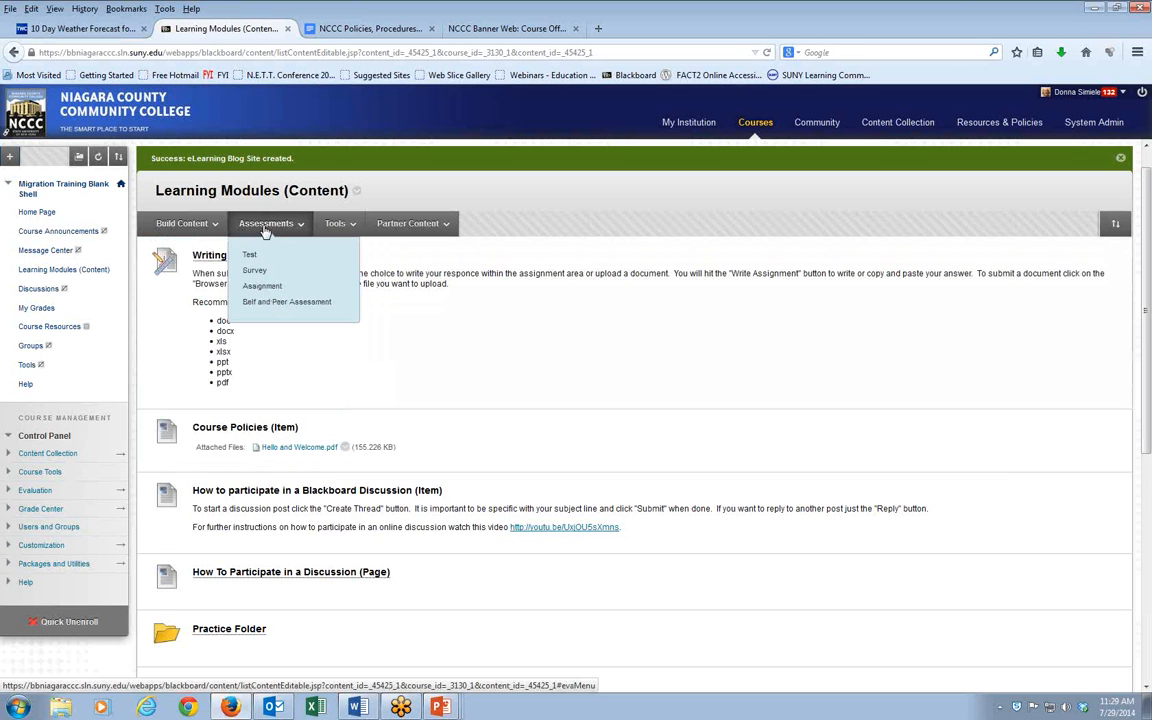
pyautogui.click(262, 287)
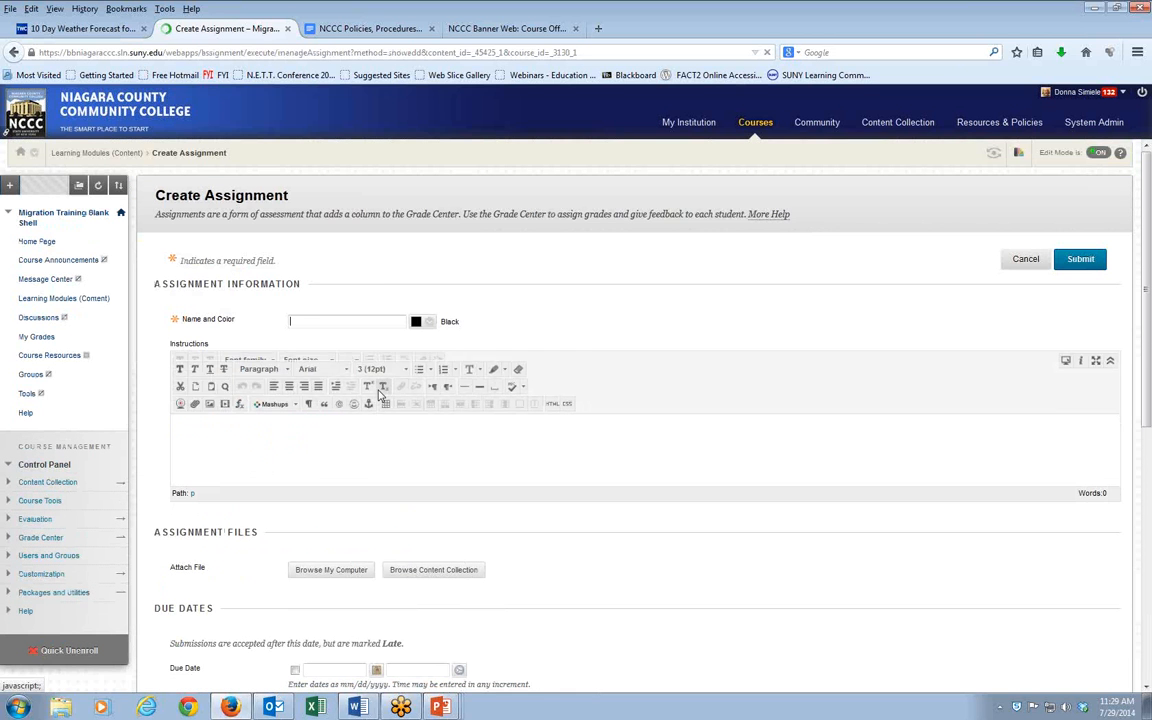
pyautogui.click(334, 320)
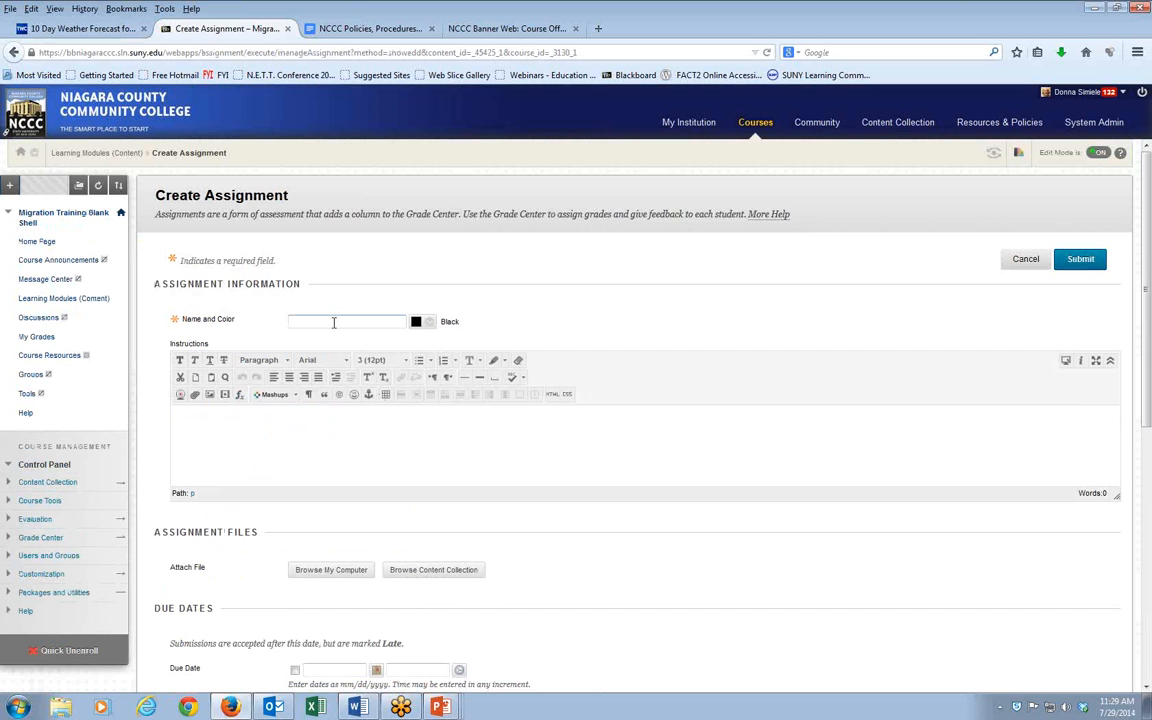
pyautogui.write('Pho')
pyautogui.write('j')
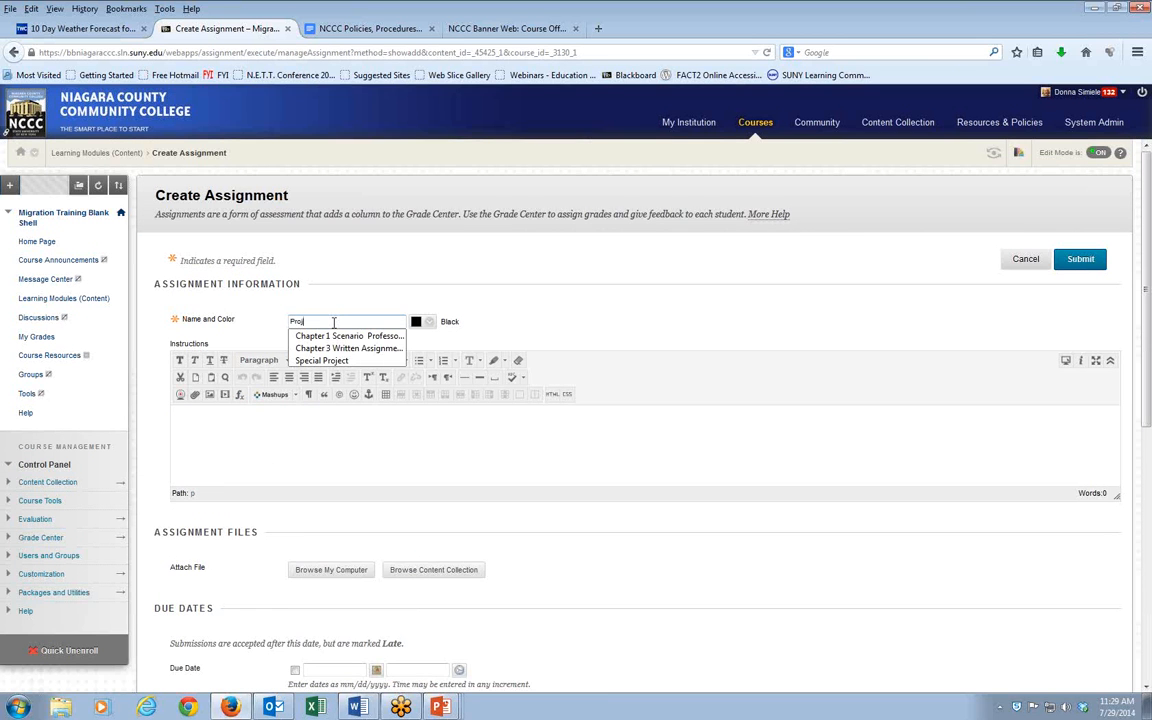
pyautogui.write('ec')
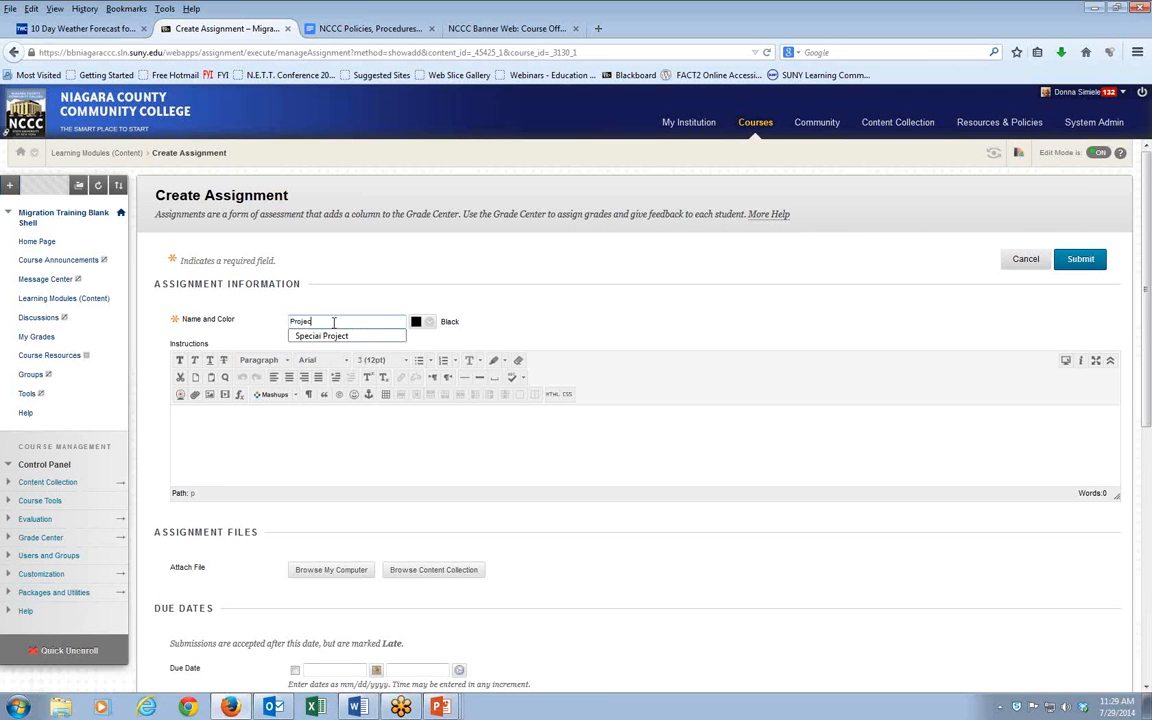
pyautogui.write('t 1 - Submit Work Here')
# Step: Attach myItLab_Setup_Letter_for_5_Week_mod.docx from the computer to the assignment
pyautogui.scroll(-3, 600, 465)
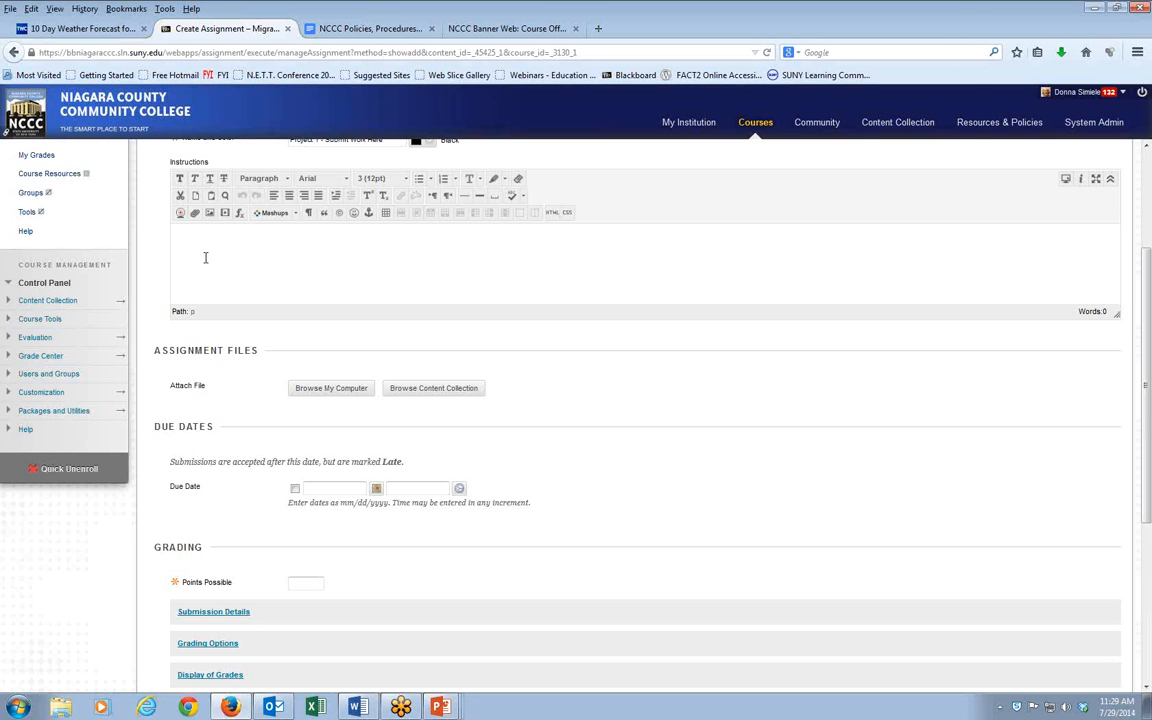
pyautogui.click(325, 390)
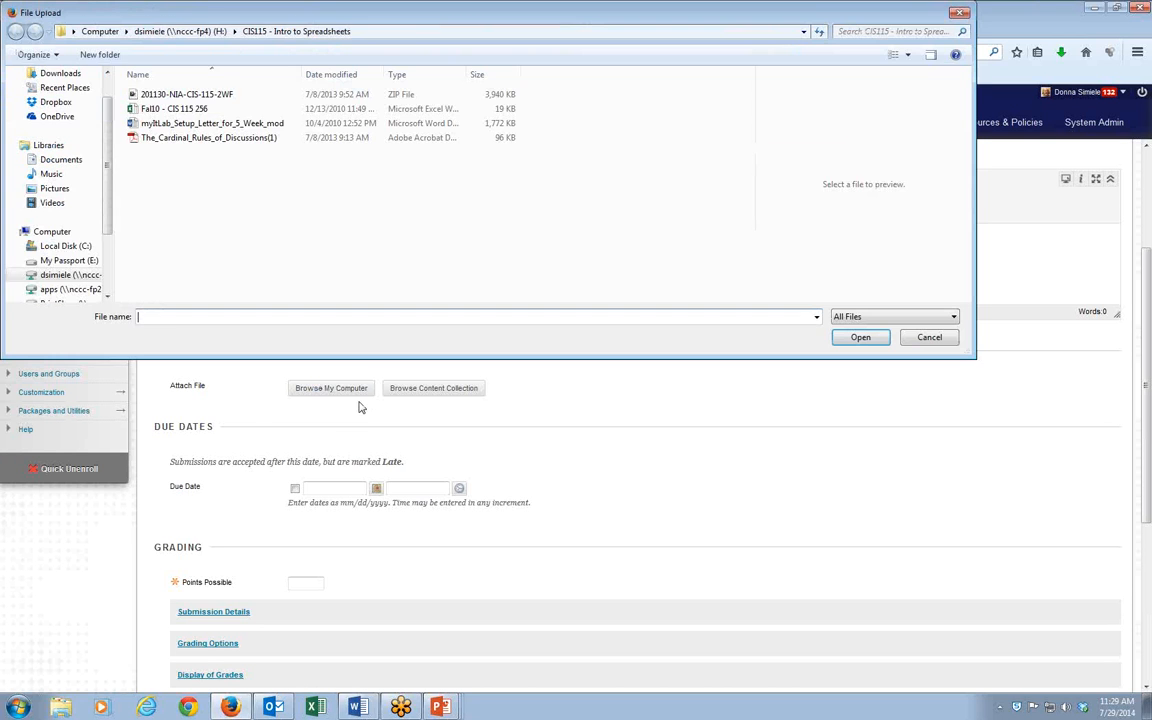
pyautogui.click(174, 125)
pyautogui.doubleClick(174, 125)
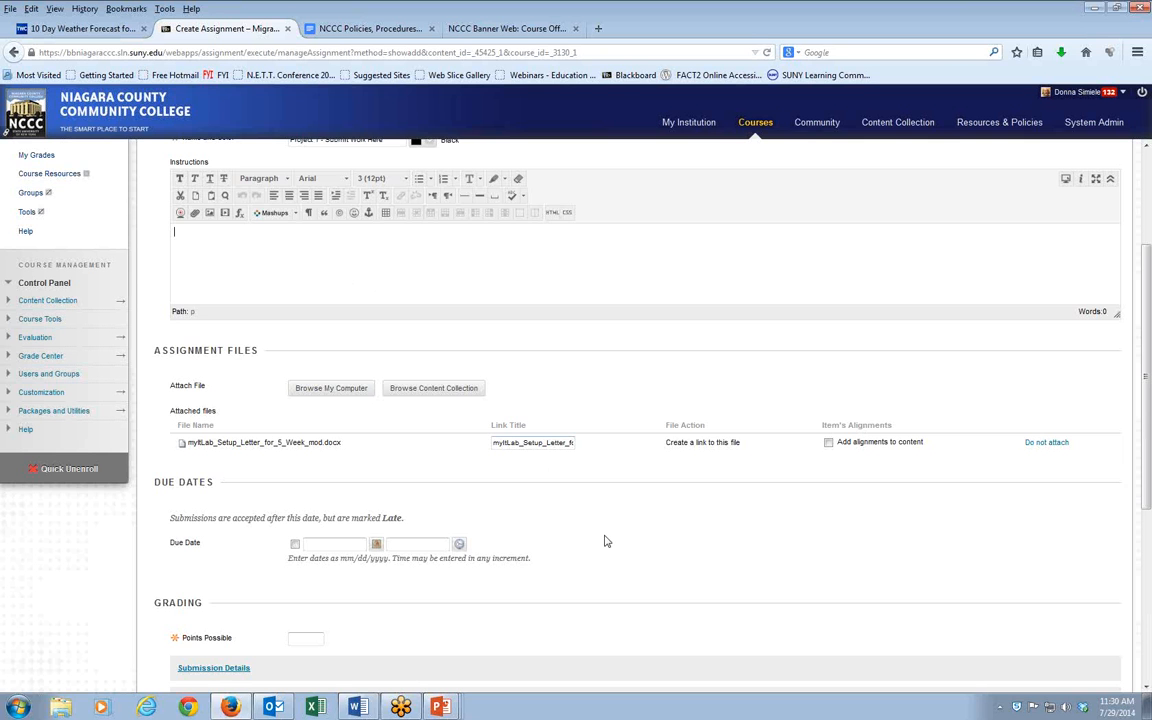
# Step: Leave the assignment's due date empty and set the points possible to 100
pyautogui.scroll(-2, 604, 541)
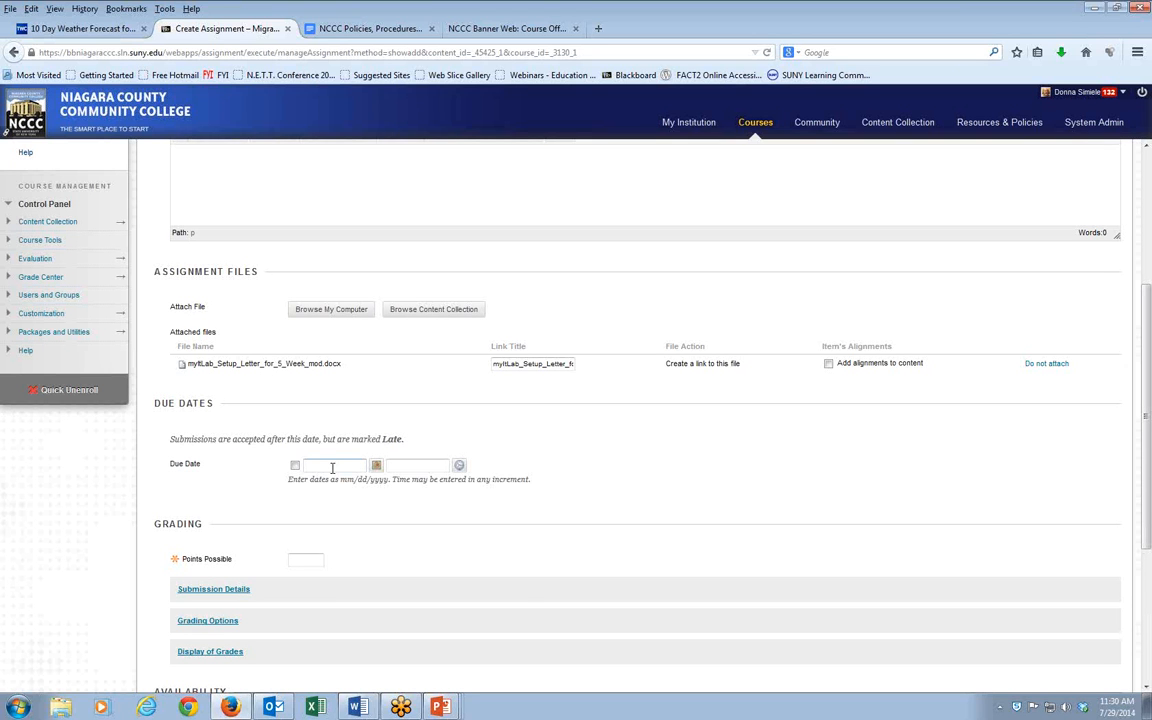
pyautogui.click(302, 560)
pyautogui.write('100')
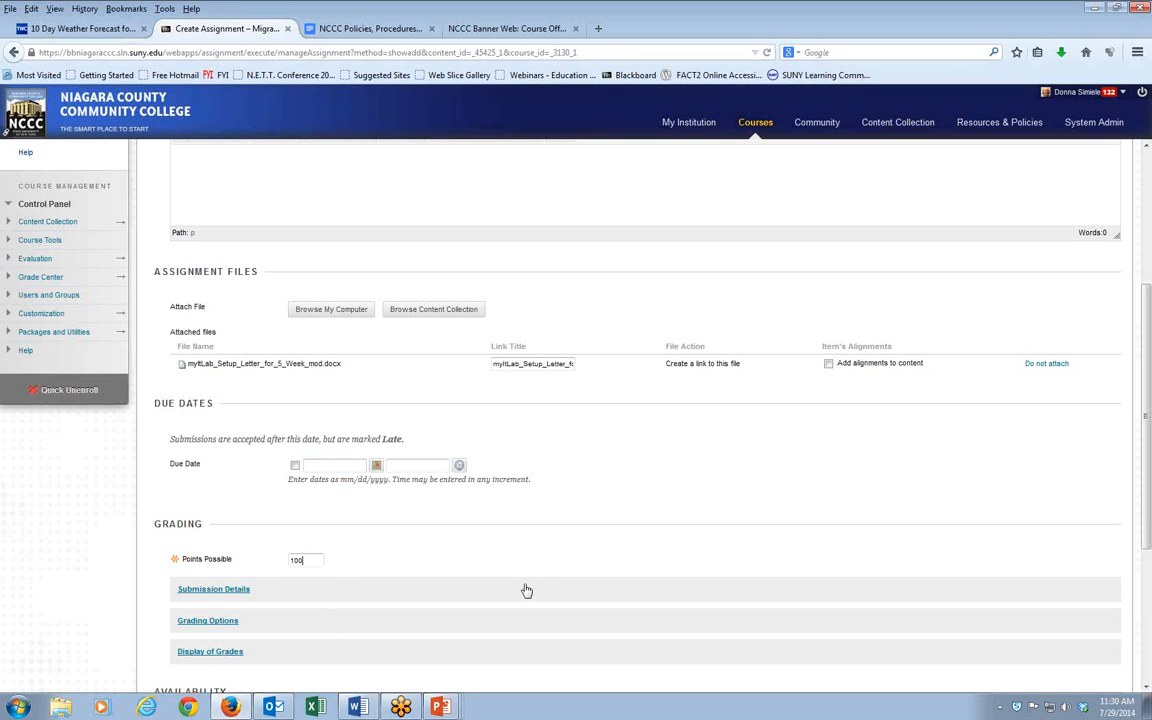
# Step: Examine the assignment's submission details, including type, attempts and plagiarism tools, and its anonymous and delegated grading options
pyautogui.scroll(-1, 527, 591)
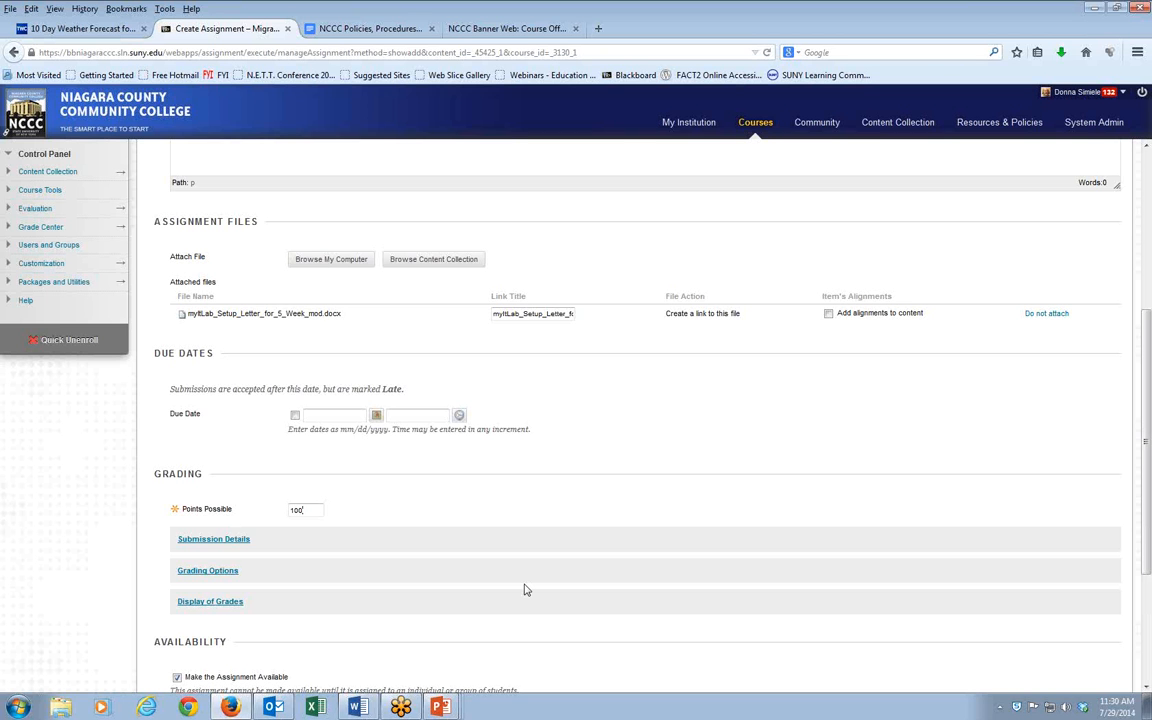
pyautogui.scroll(-1, 527, 591)
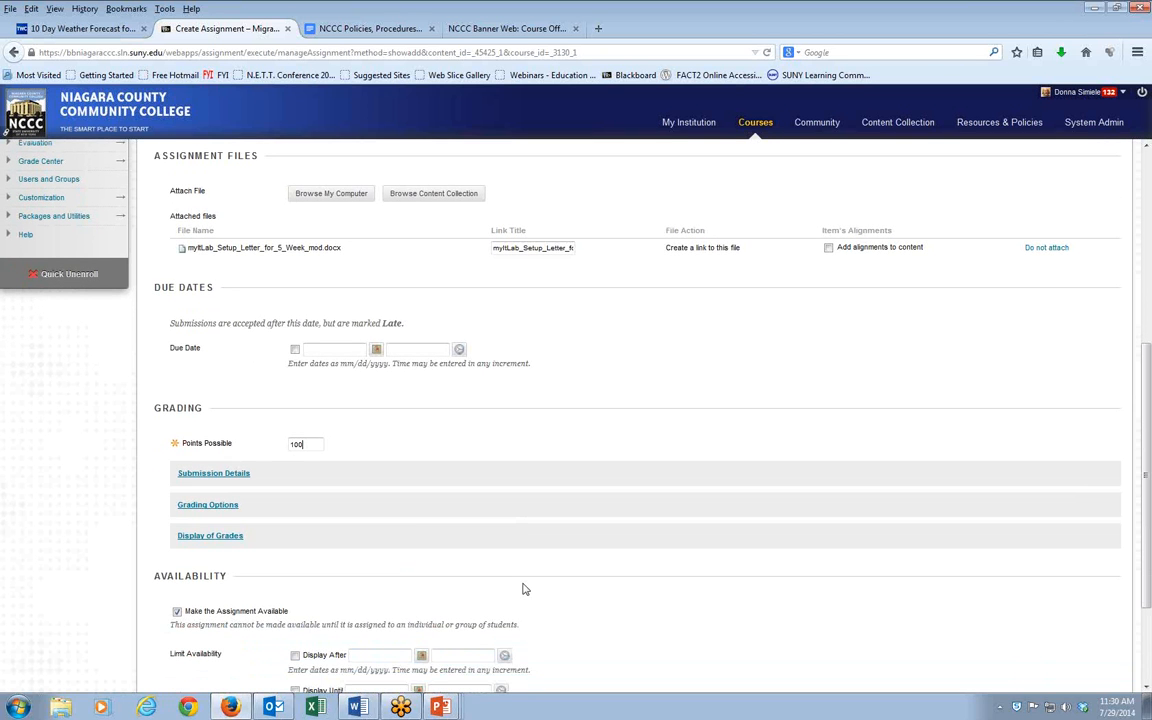
pyautogui.click(228, 477)
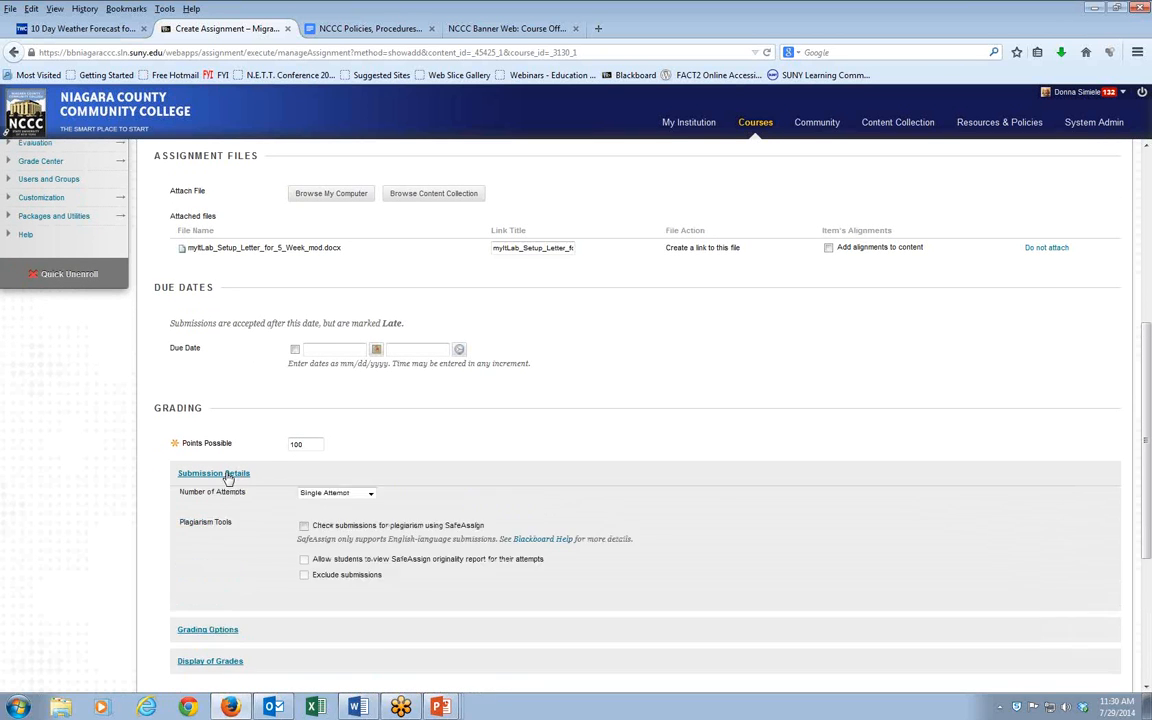
pyautogui.scroll(-2, 681, 558)
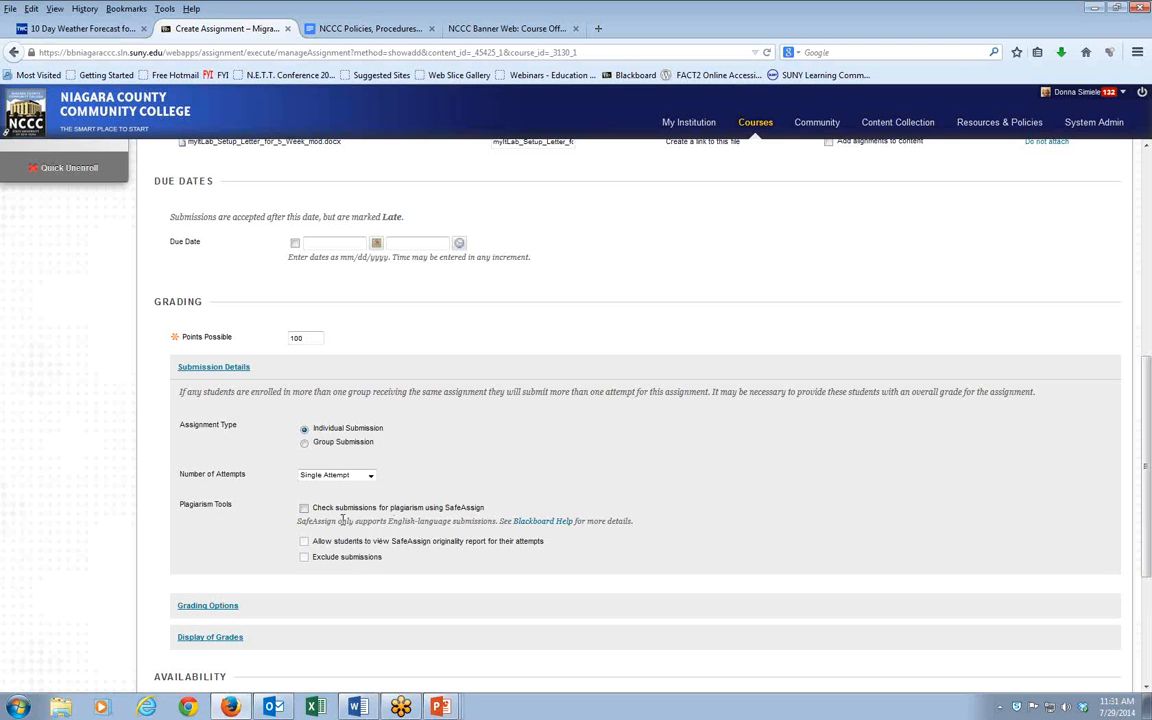
pyautogui.scroll(-1, 352, 585)
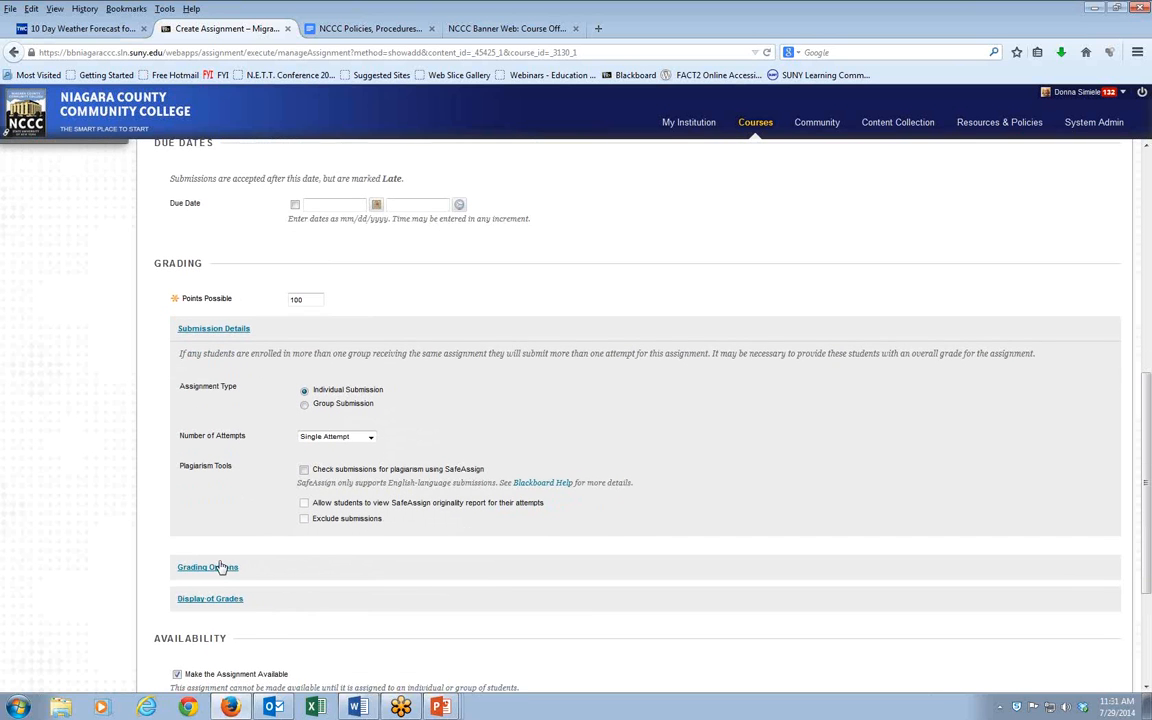
pyautogui.click(220, 567)
pyautogui.scroll(-2, 509, 566)
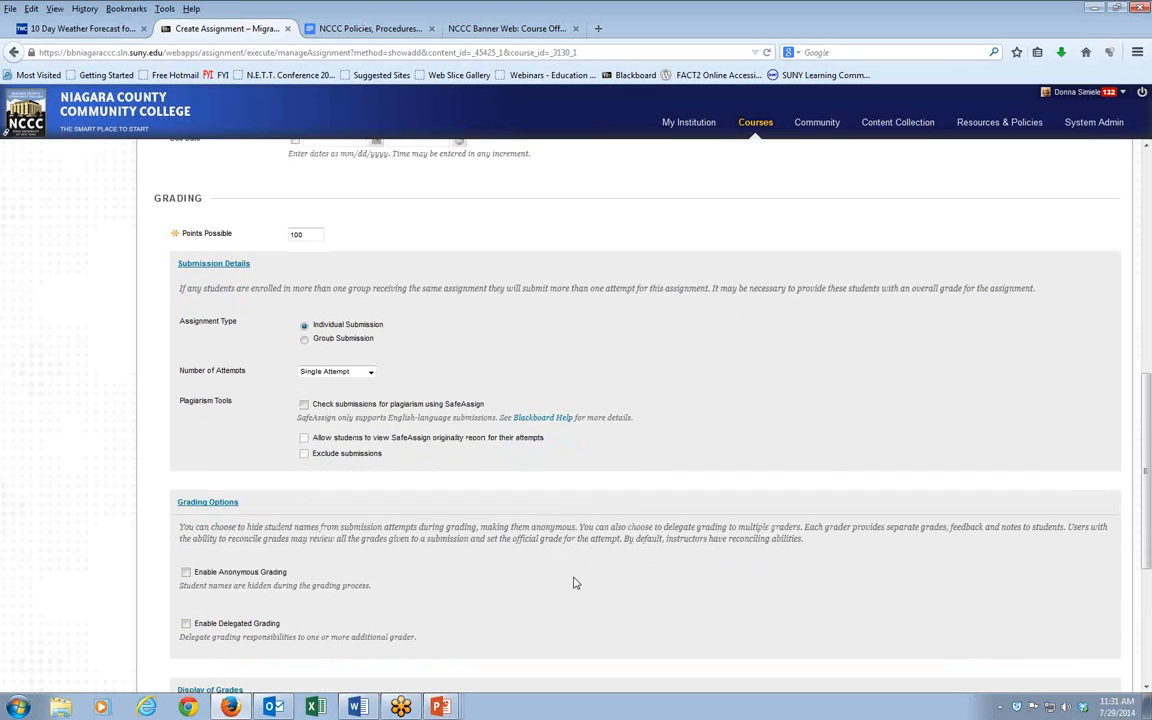
pyautogui.scroll(-1, 575, 580)
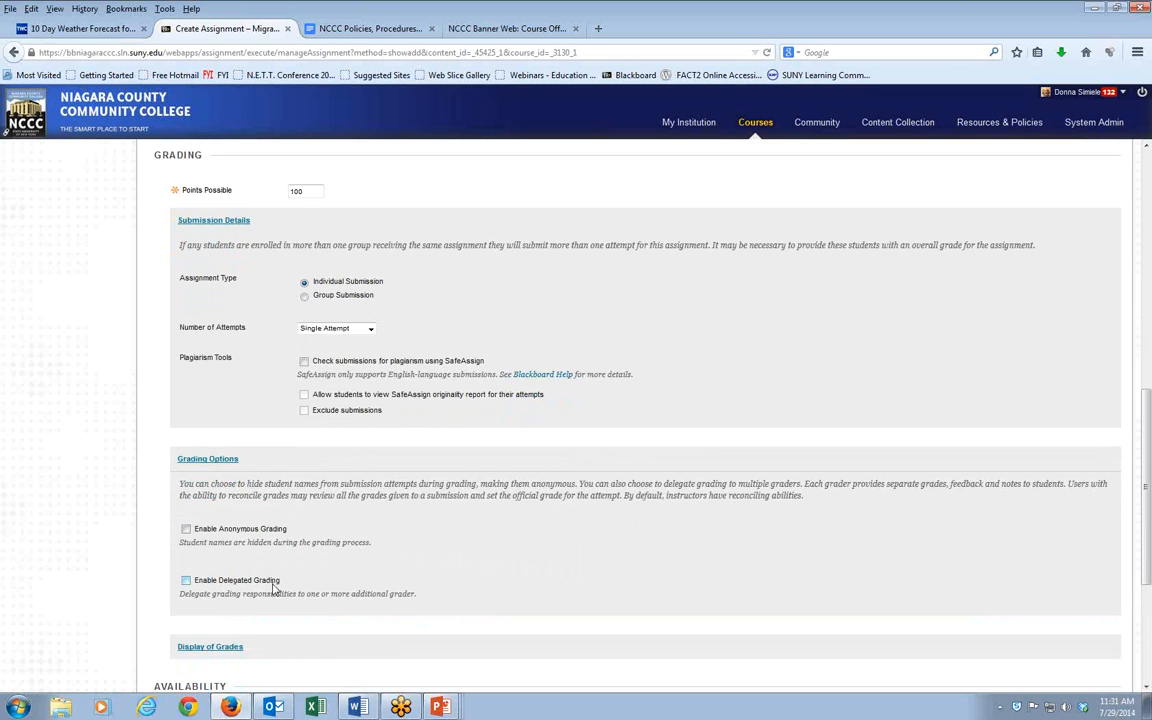
pyautogui.scroll(-1, 330, 572)
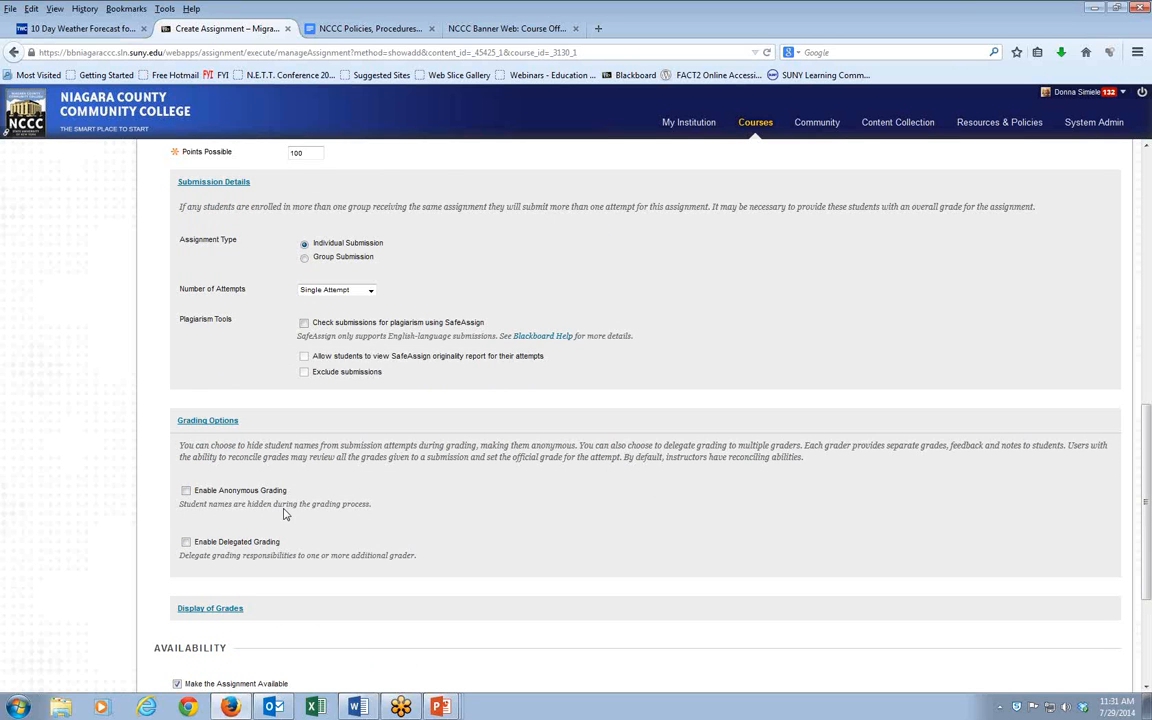
pyautogui.scroll(-1, 417, 555)
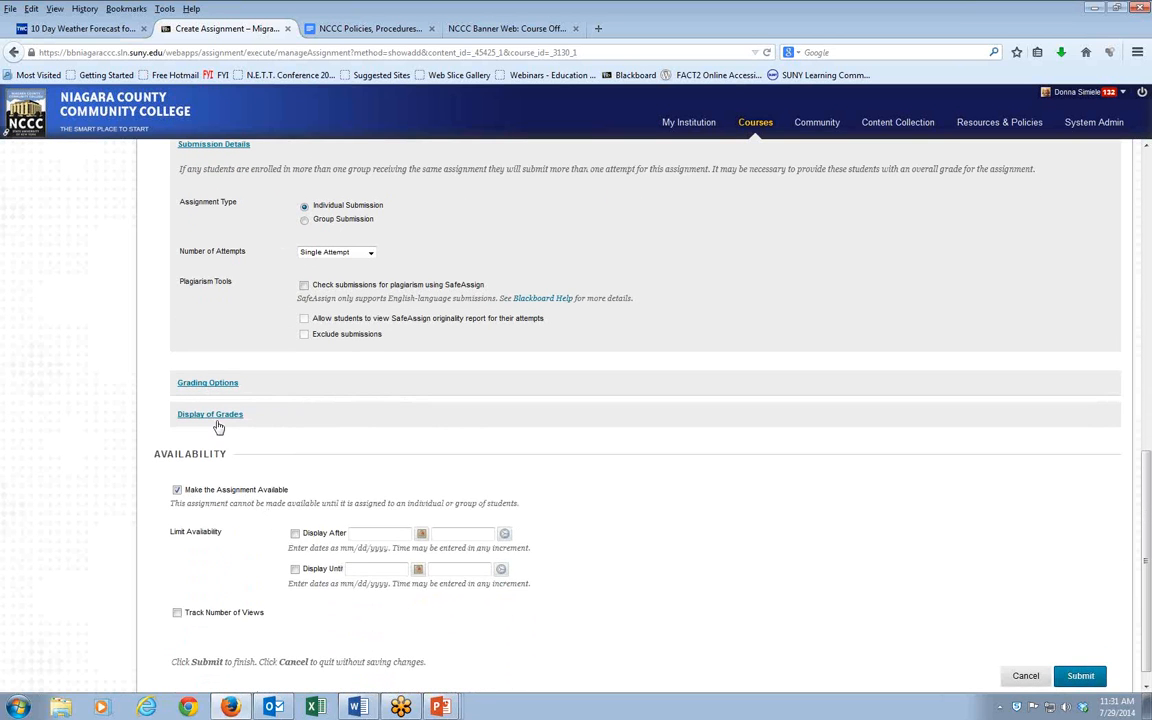
# Step: Expand the assignment's grade display settings and set the primary grade display to Percentage
pyautogui.click(214, 411)
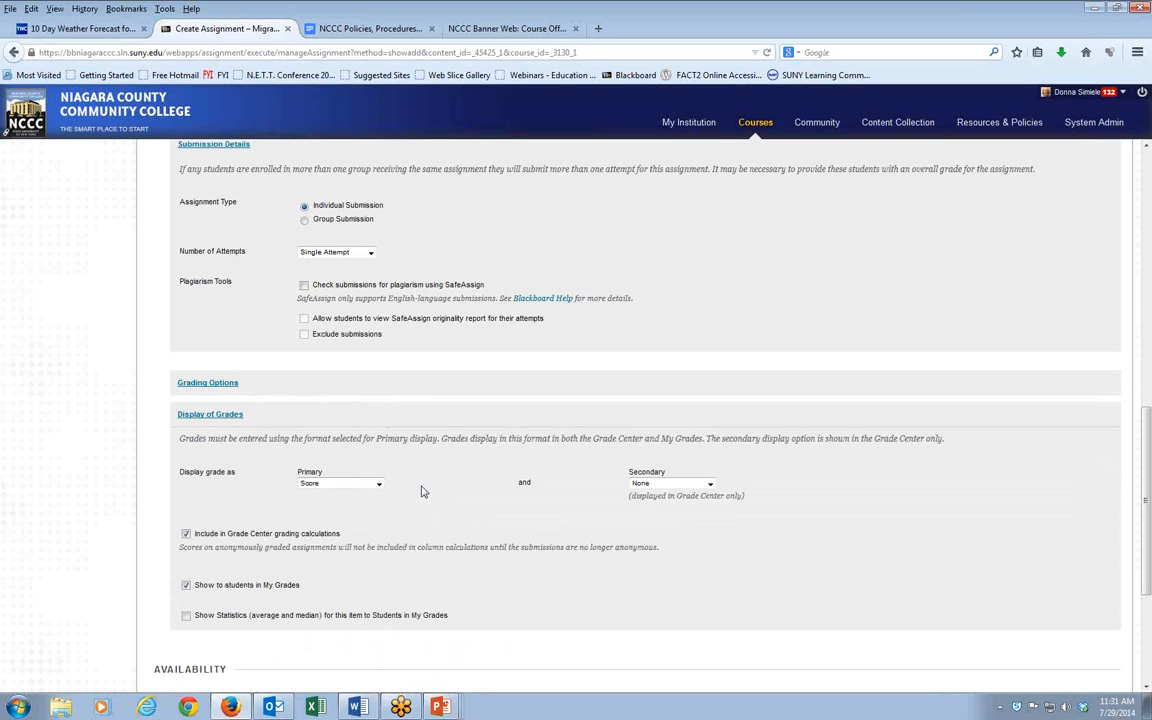
pyautogui.click(378, 484)
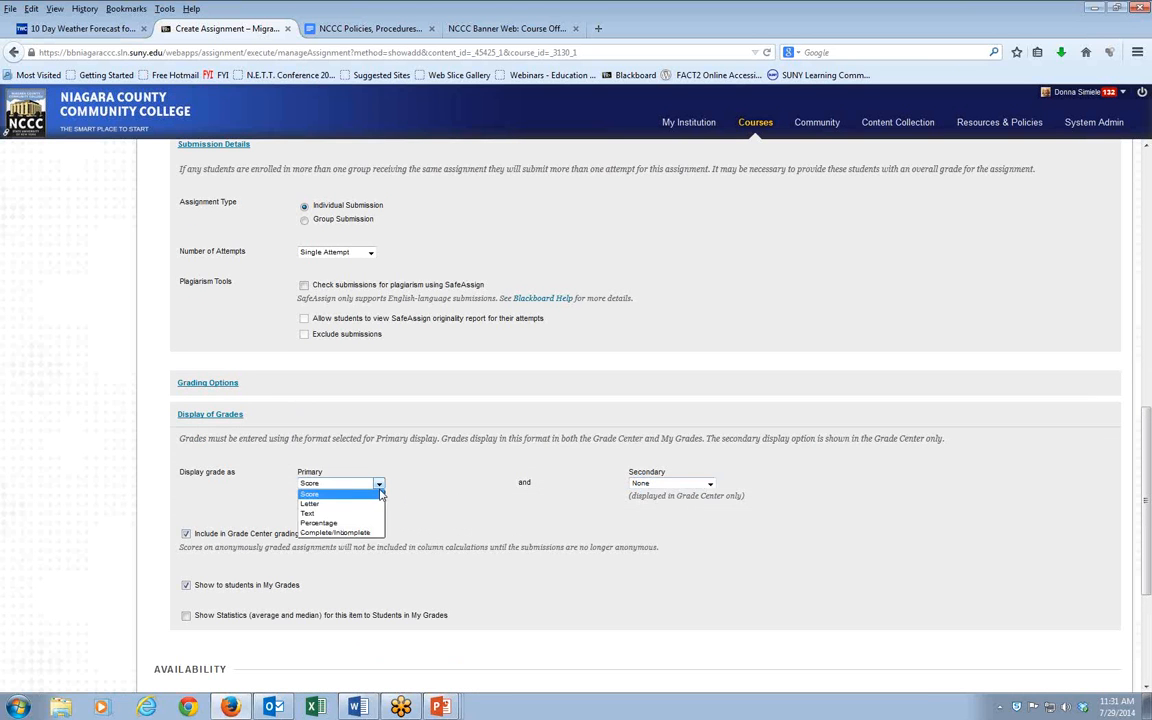
pyautogui.click(360, 523)
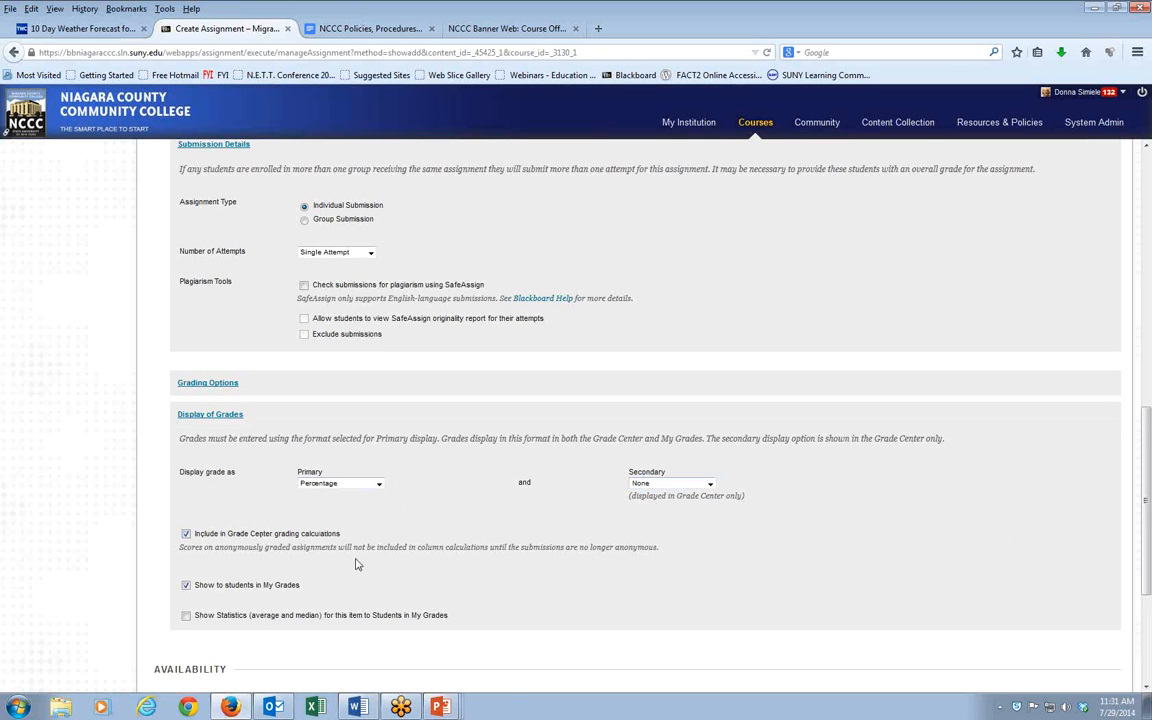
# Step: Turn on tracking of the number of views for the assignment and submit it to create it
pyautogui.scroll(-2, 355, 560)
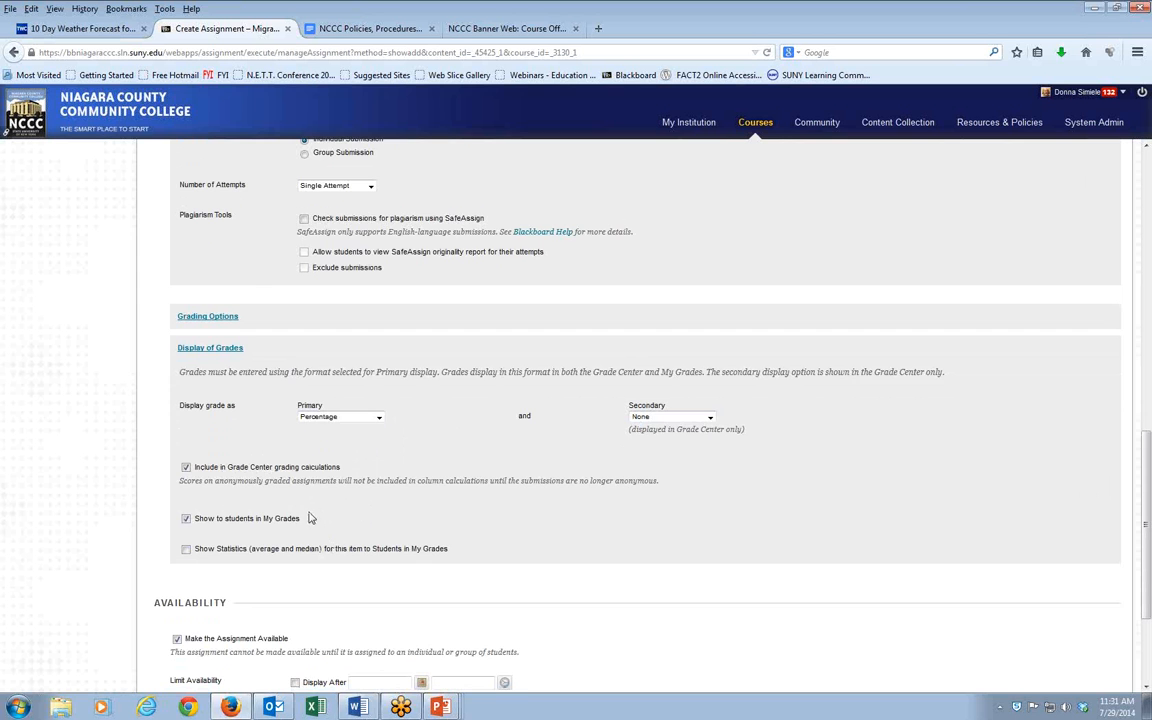
pyautogui.scroll(-1, 281, 518)
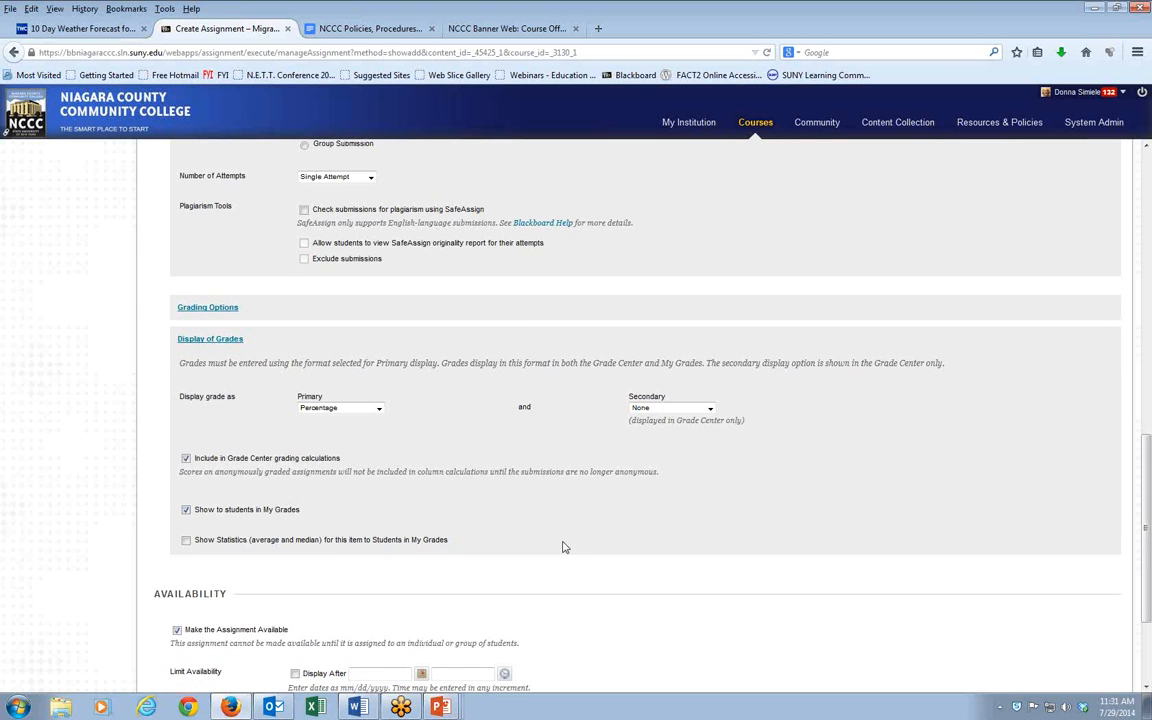
pyautogui.scroll(-2, 592, 550)
pyautogui.scroll(-2, 594, 549)
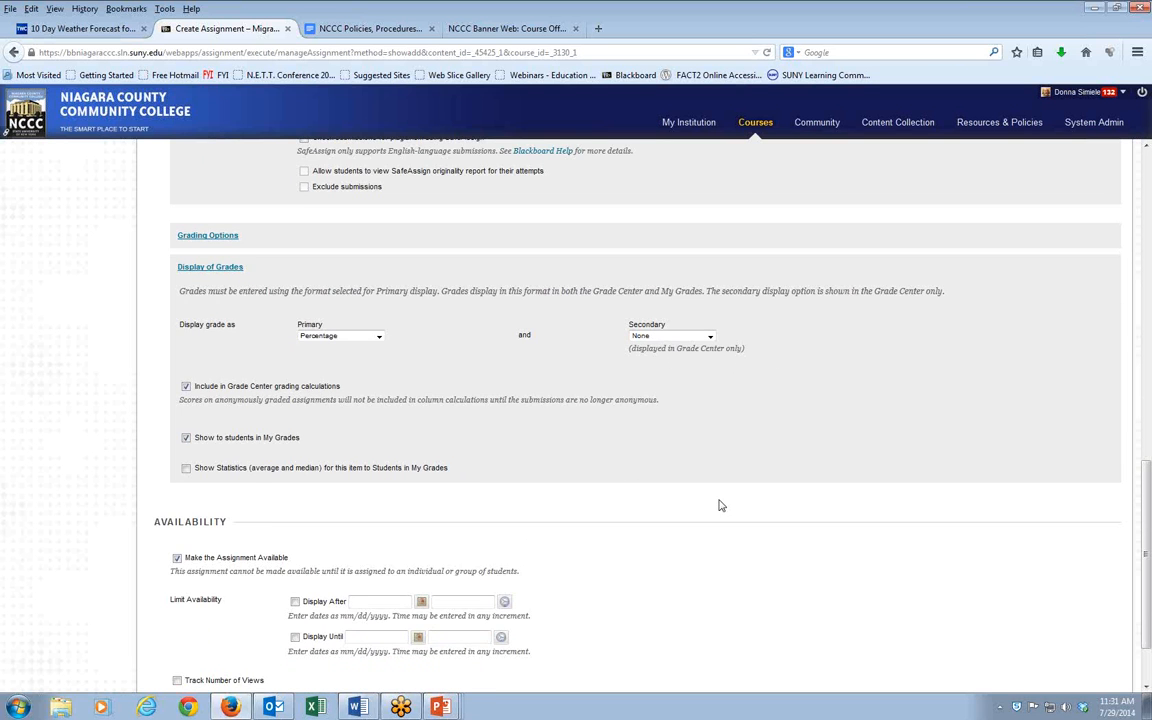
pyautogui.scroll(-2, 717, 504)
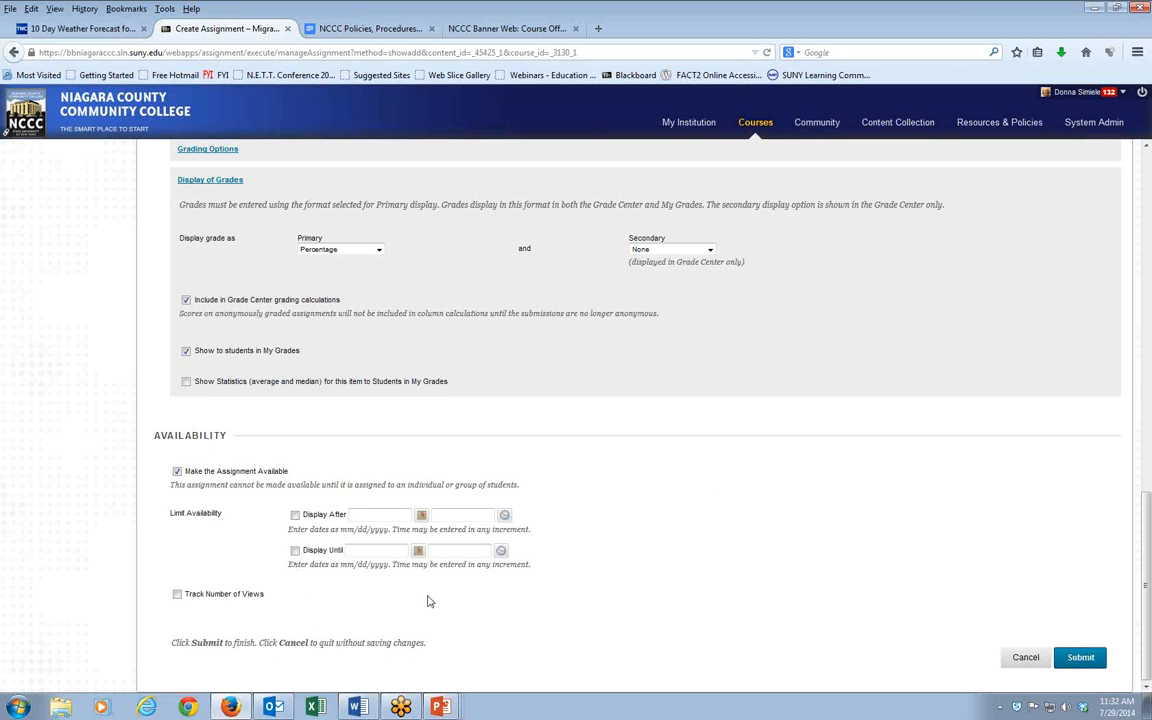
pyautogui.click(197, 597)
pyautogui.click(1081, 659)
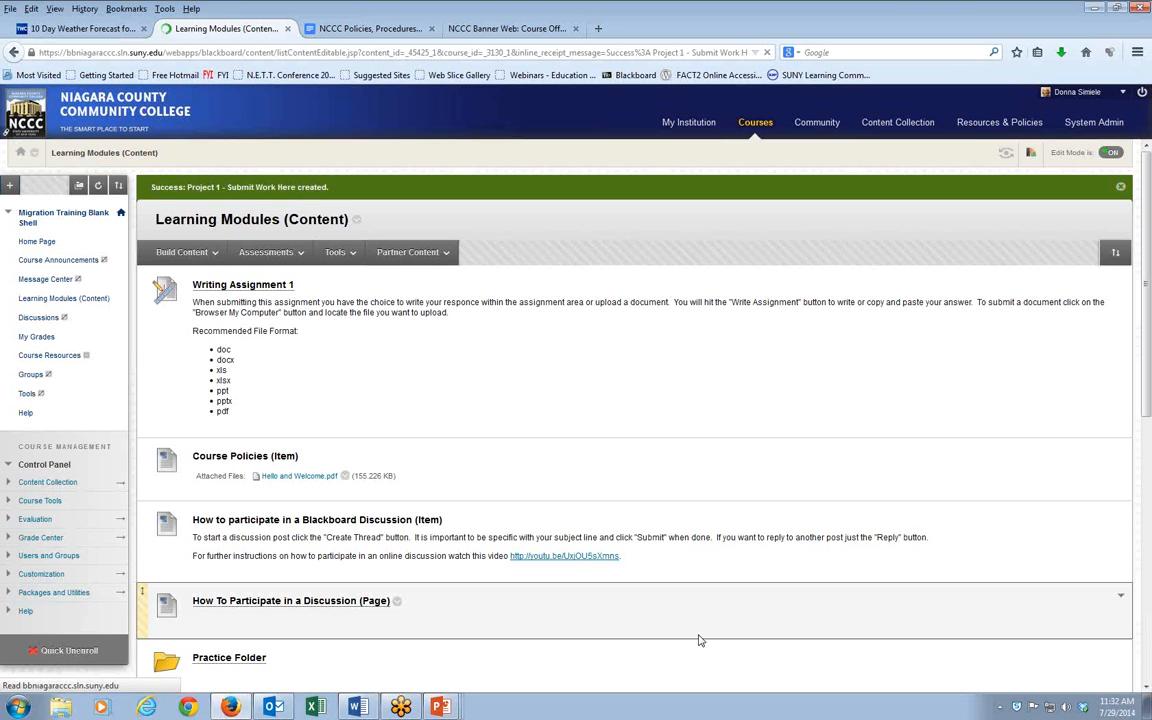
# Step: Move the Project 1 - Submit Work Here assignment to the start of the Learning Modules (Content) list, above Writing Assignment 1
pyautogui.scroll(-3, 416, 638)
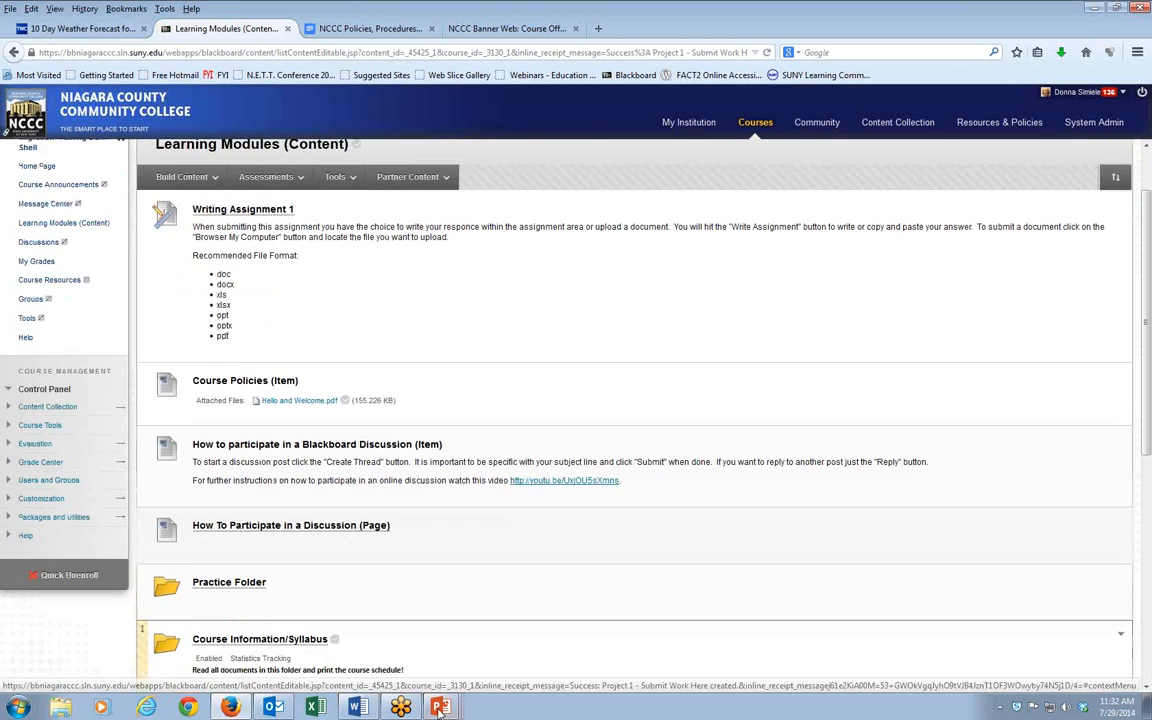
pyautogui.scroll(-6, 416, 638)
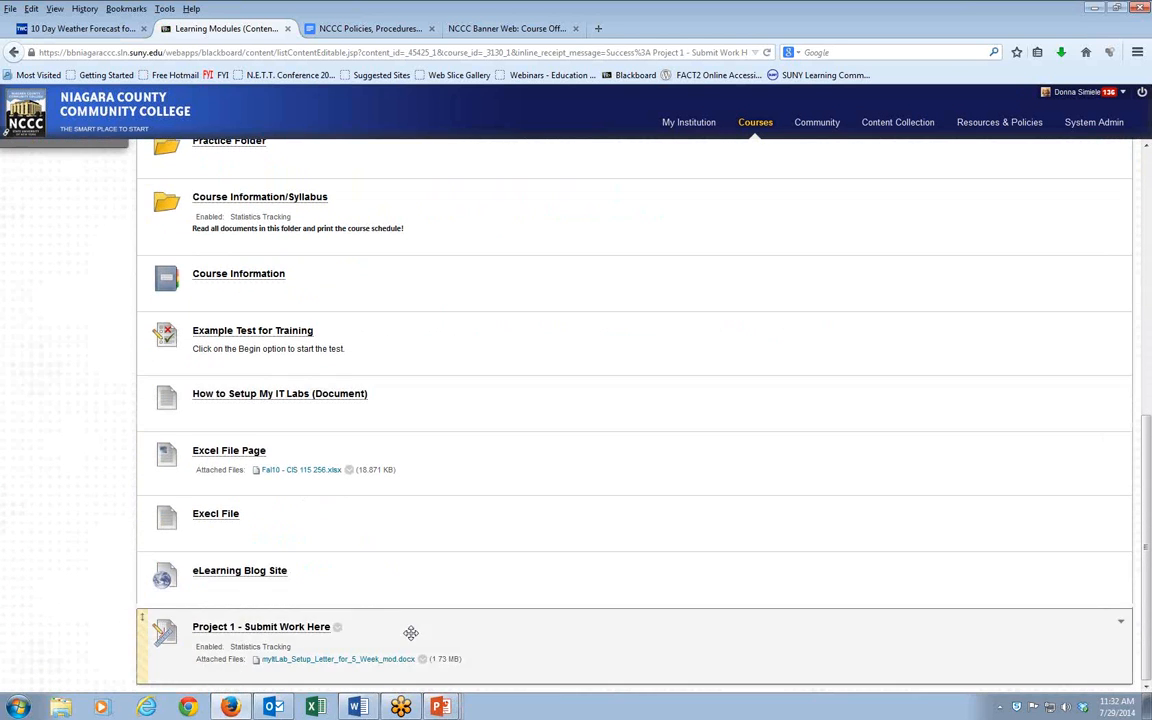
pyautogui.moveTo(146, 620); pyautogui.dragTo(173, 283)
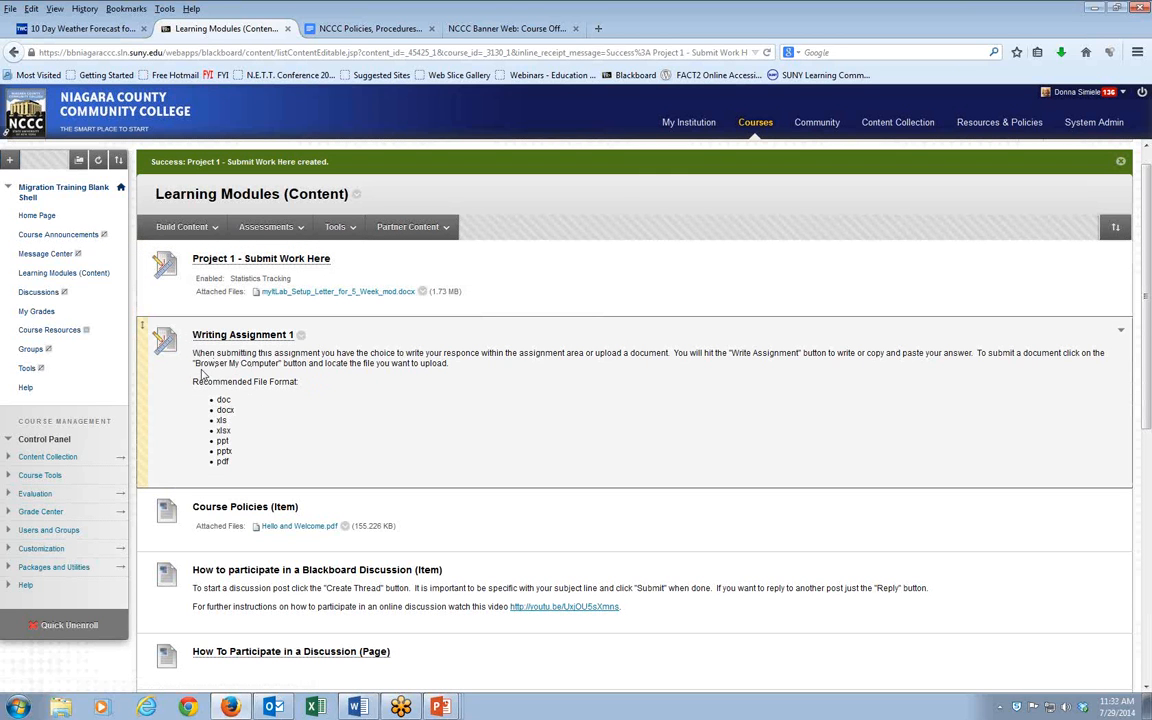
# Step: Open Writing Assignment 1 for editing, review its instructions, due date, grading and availability settings, and leave without saving
pyautogui.click(302, 334)
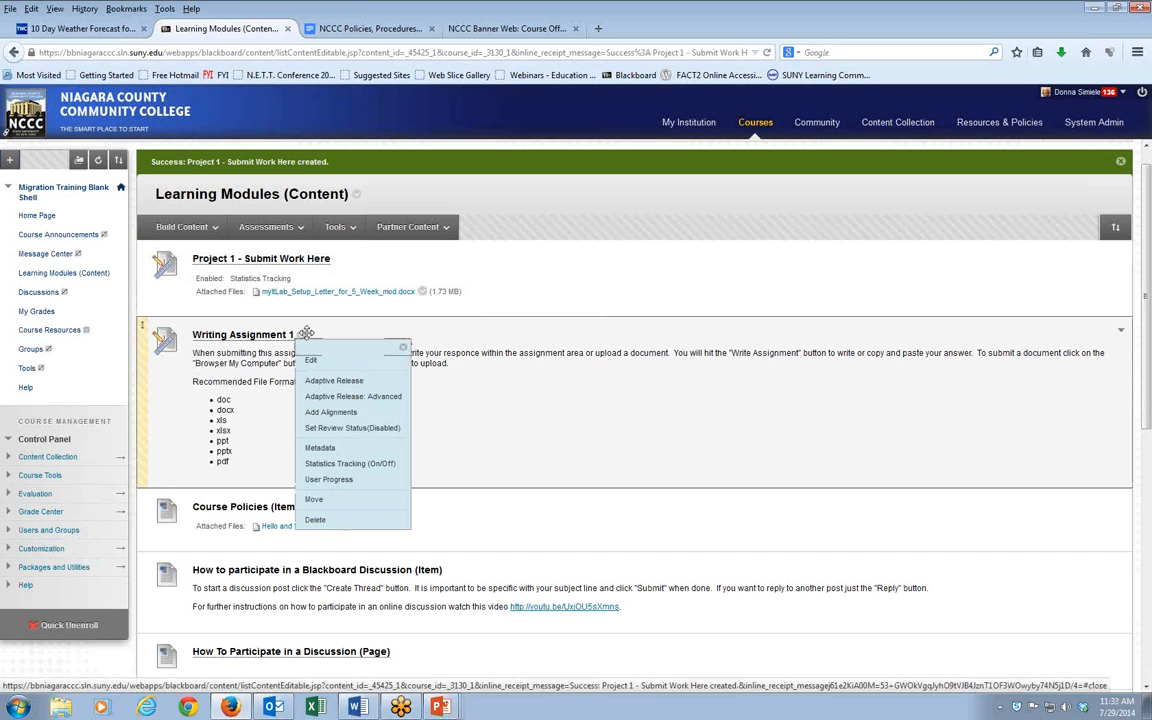
pyautogui.click(311, 360)
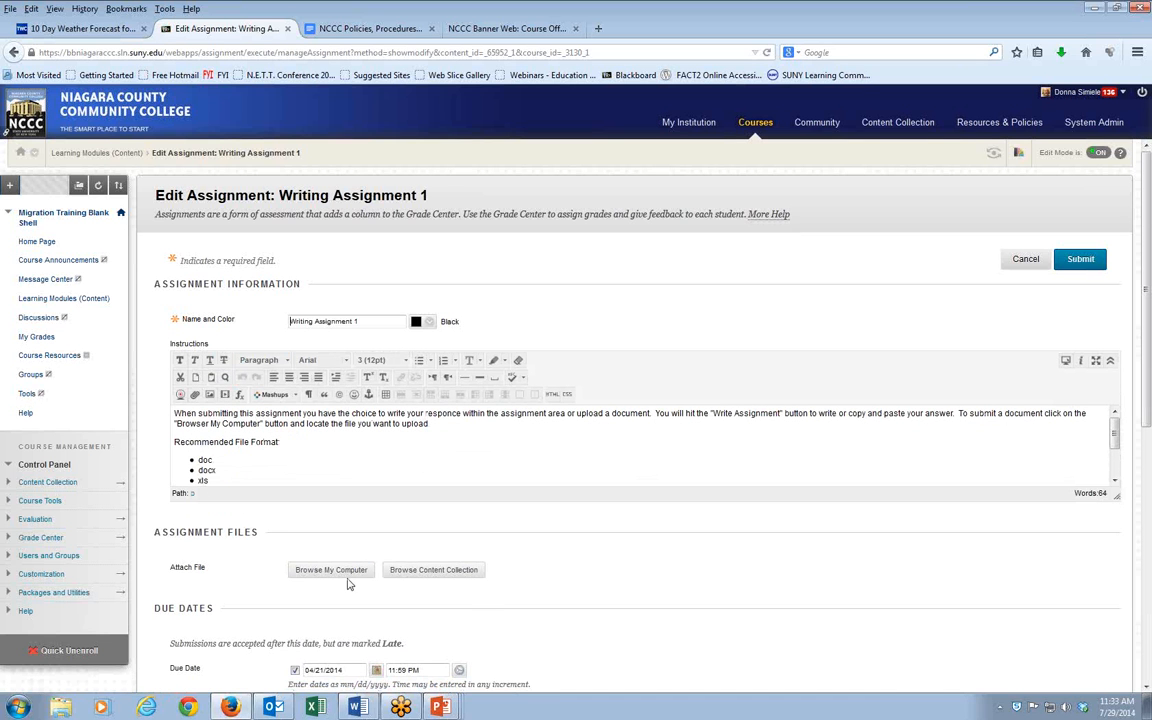
pyautogui.scroll(-2, 638, 571)
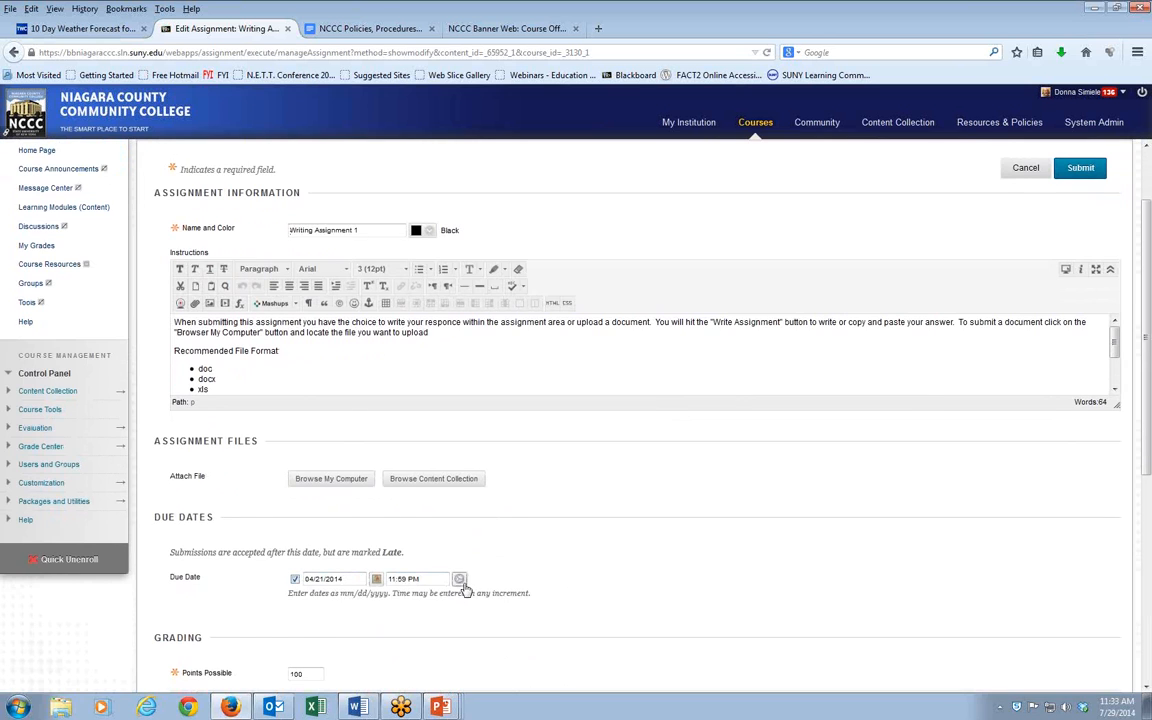
pyautogui.scroll(-1, 465, 589)
pyautogui.scroll(-6, 720, 607)
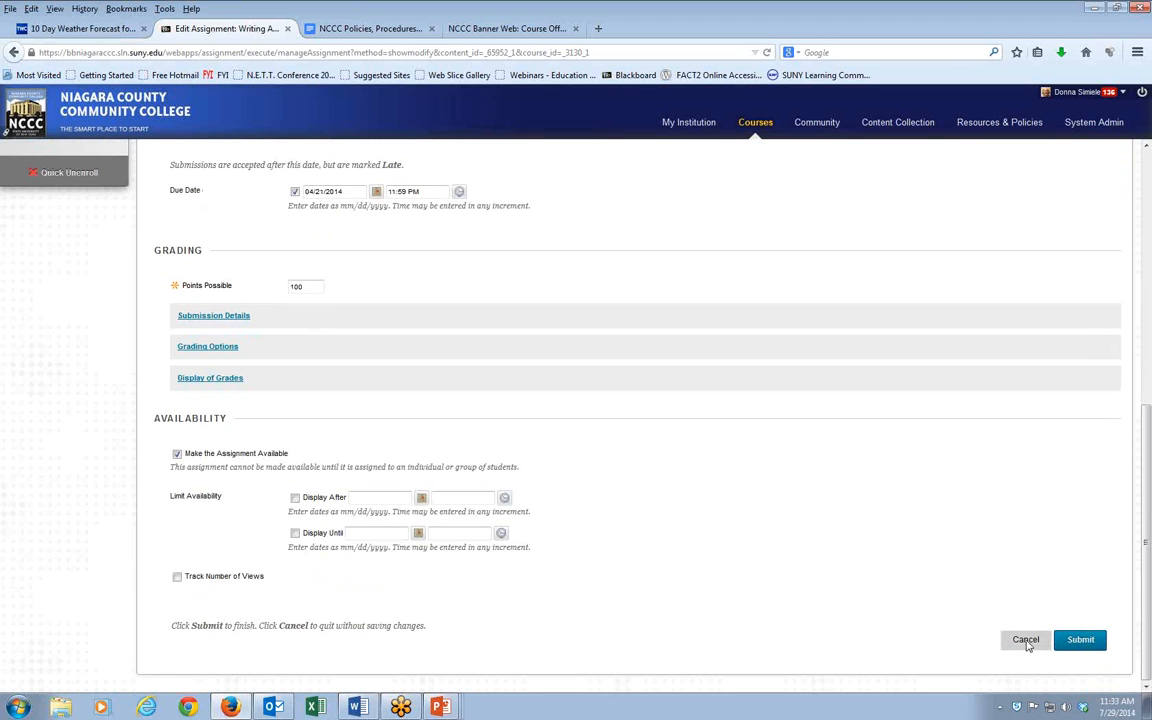
pyautogui.click(1027, 642)
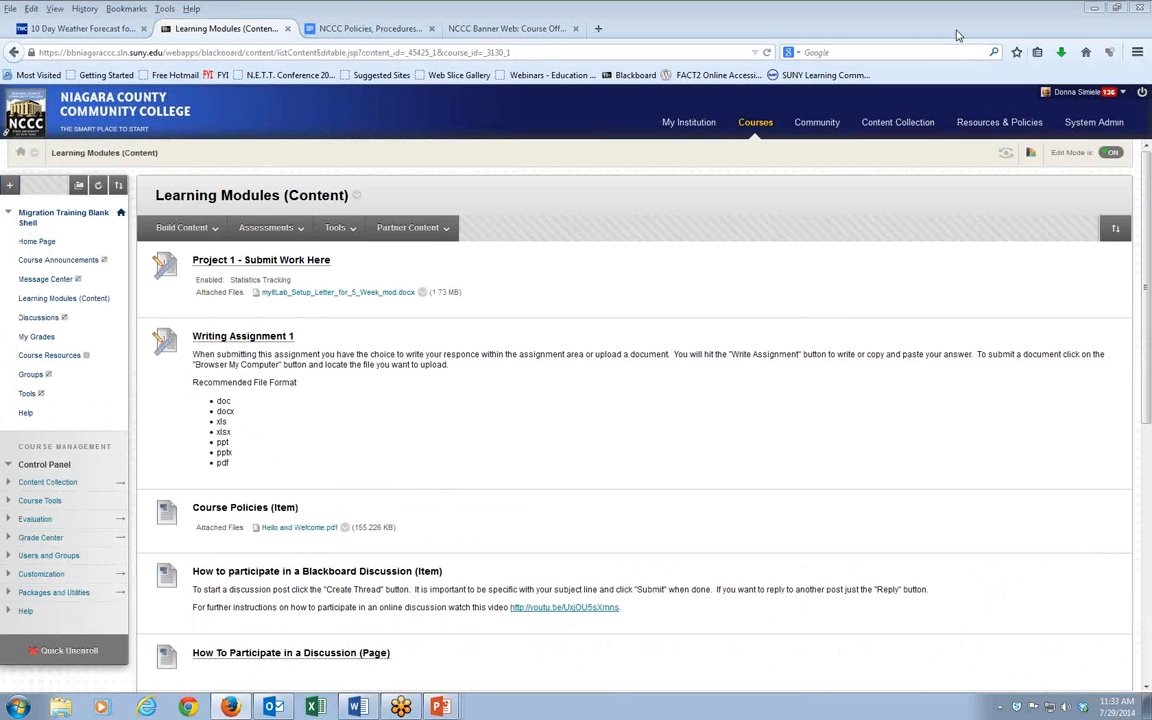
# Step: Enter student preview mode and open Project 1 - Submit Work Here from Learning Modules (Content)
pyautogui.click(1026, 155)
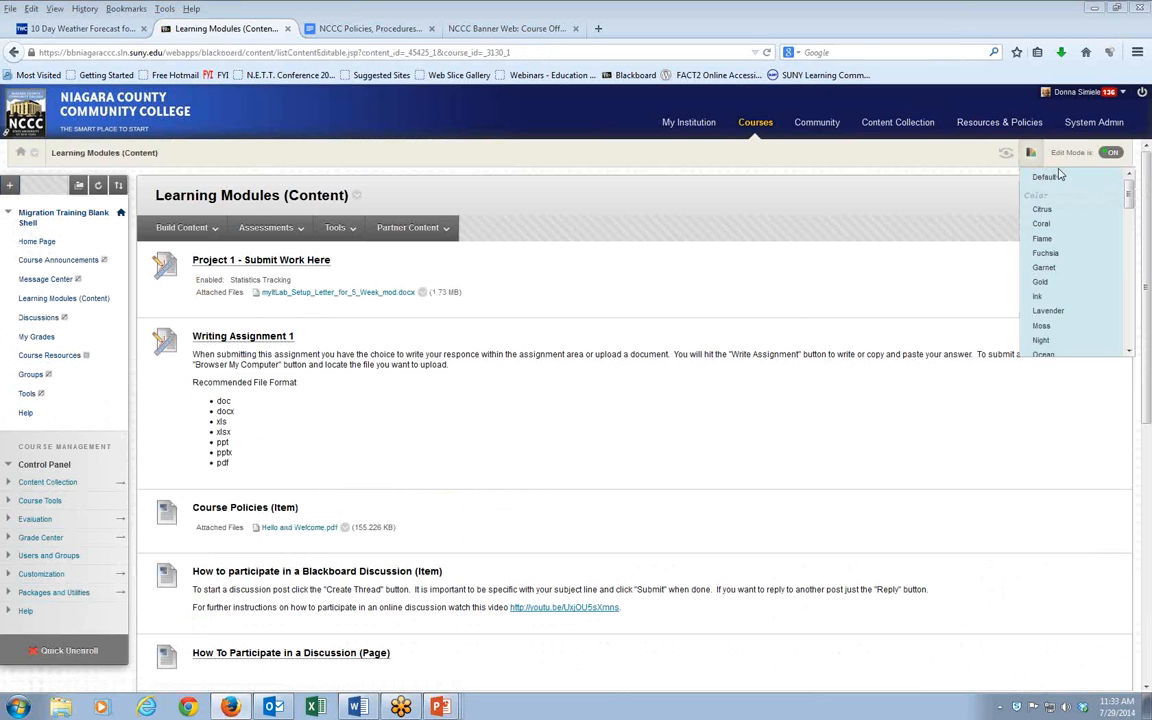
pyautogui.click(1006, 152)
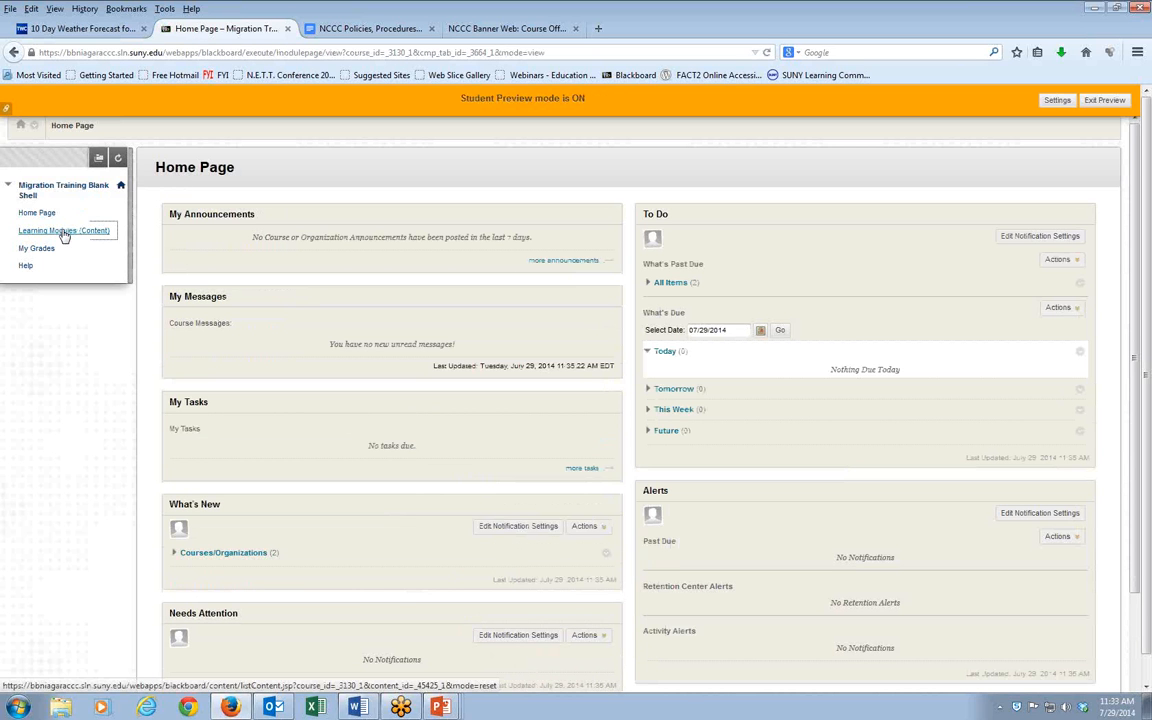
pyautogui.click(64, 231)
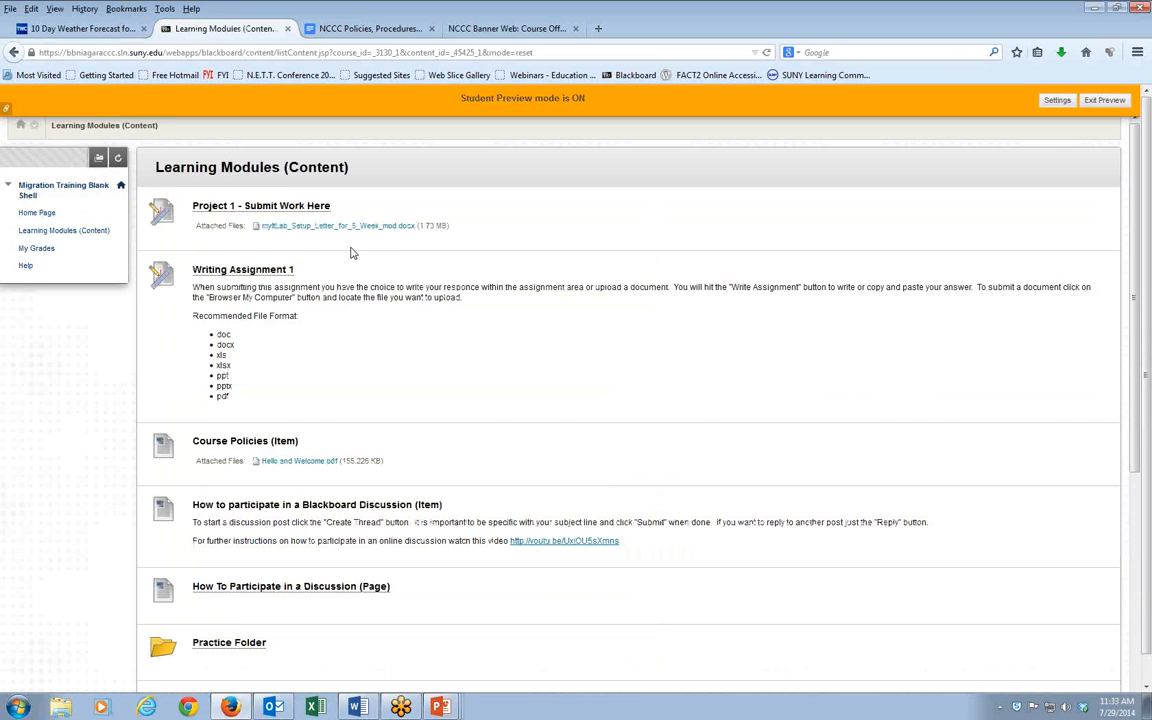
pyautogui.click(268, 208)
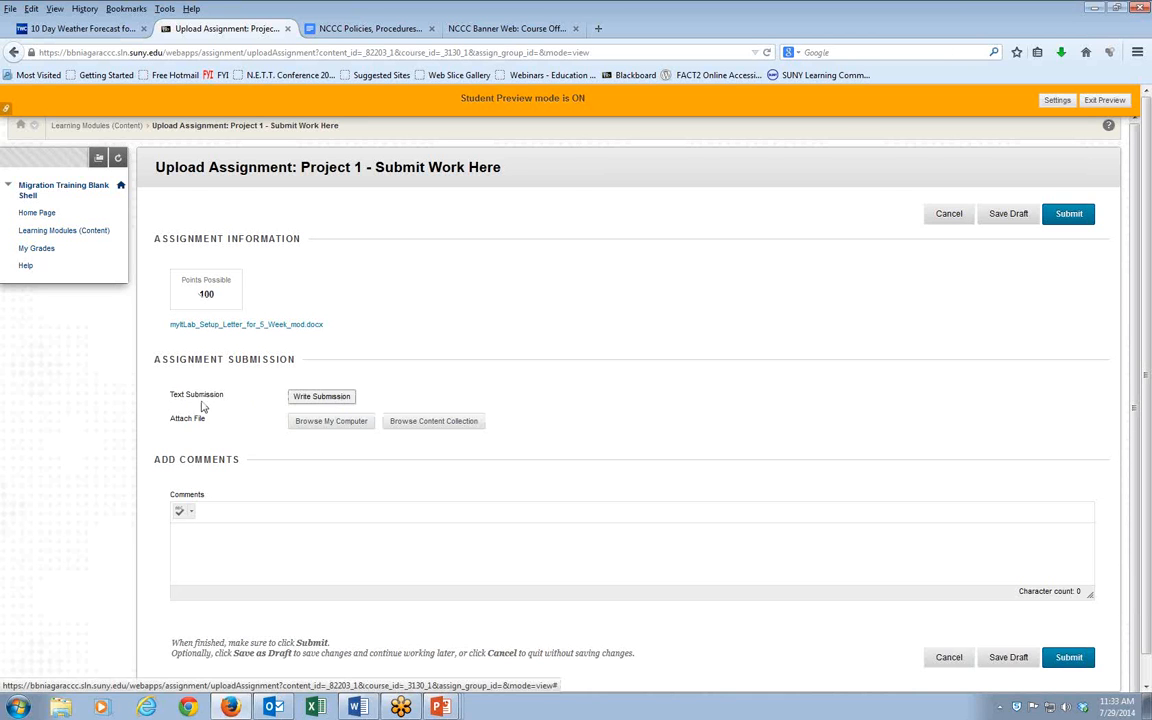
# Step: Attach myItLab_Setup_Letter_for_5_Week_mod.docx from the computer without a written submission, submit Project 1 as the student, and close the submission review
pyautogui.click(320, 398)
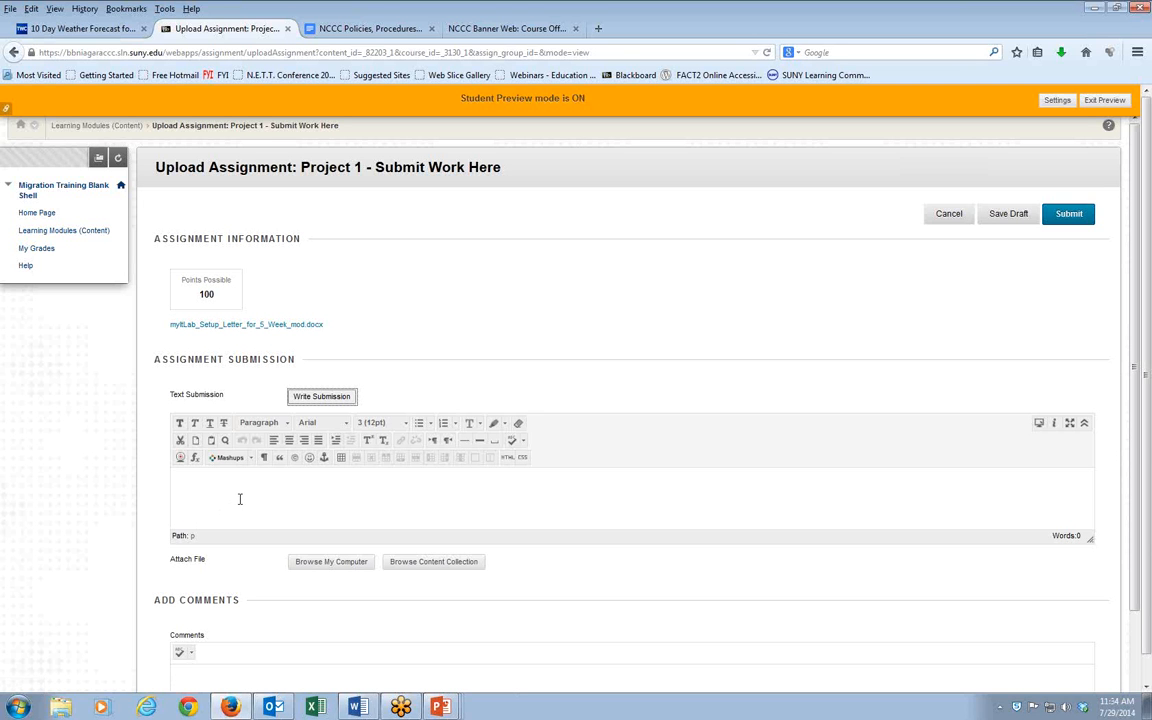
pyautogui.scroll(-1, 675, 558)
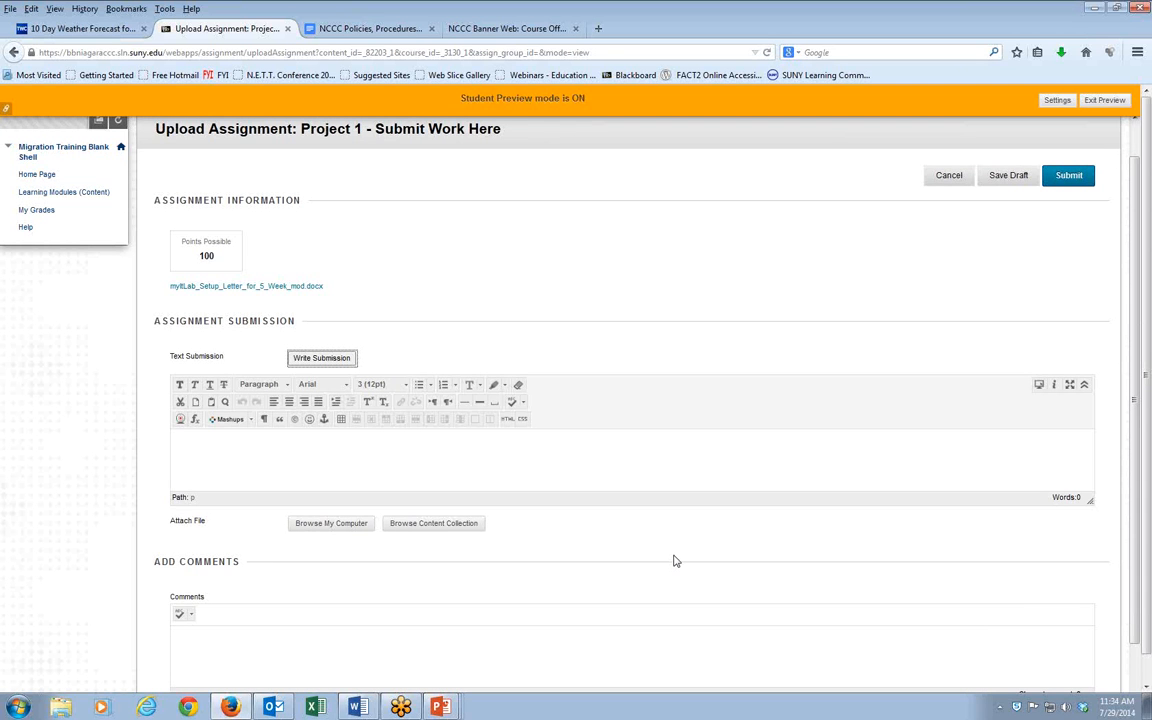
pyautogui.click(323, 528)
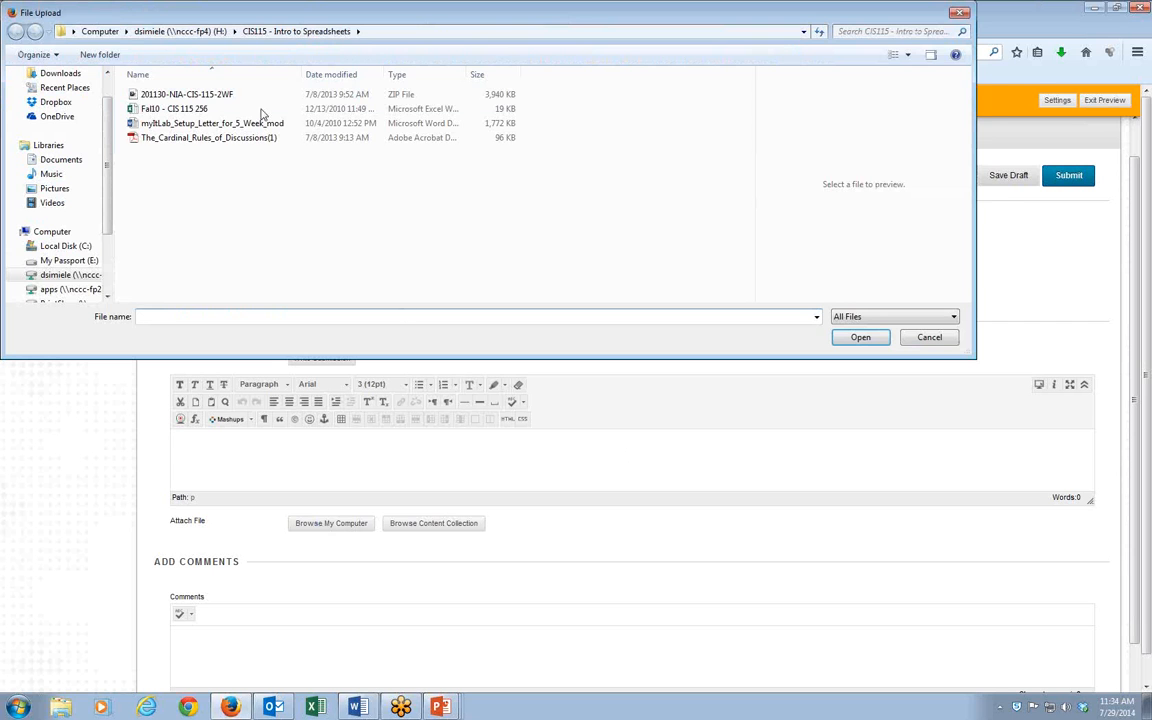
pyautogui.click(212, 124)
pyautogui.doubleClick(212, 124)
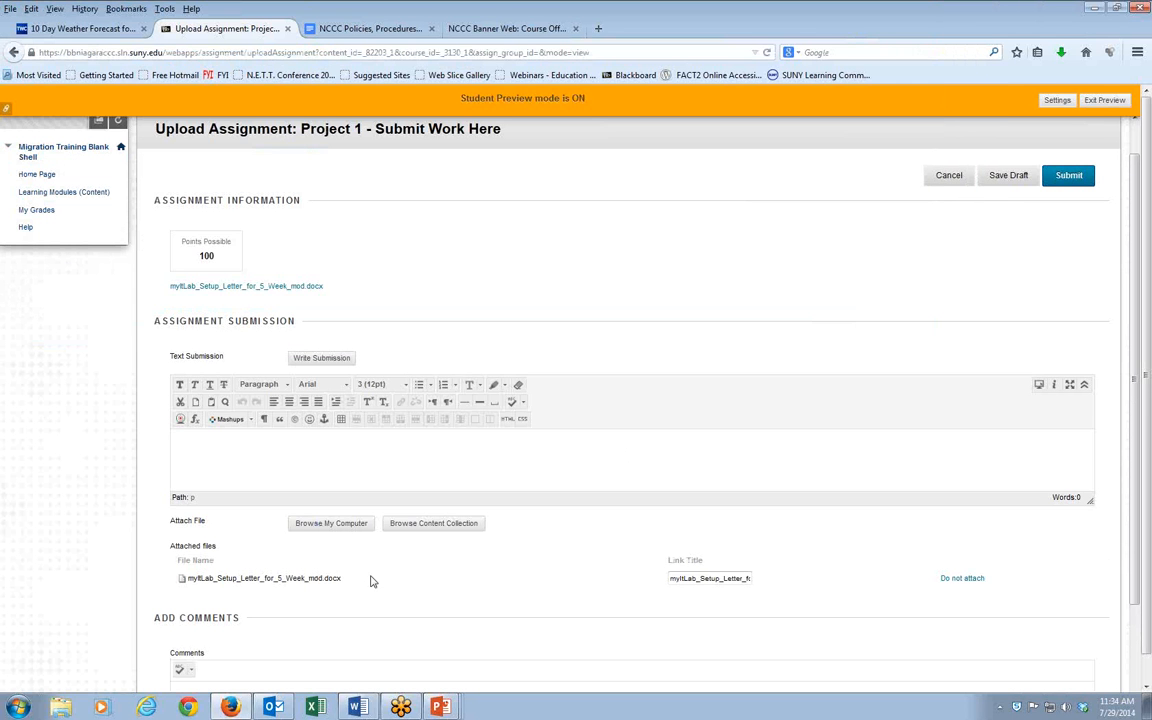
pyautogui.scroll(-1, 378, 580)
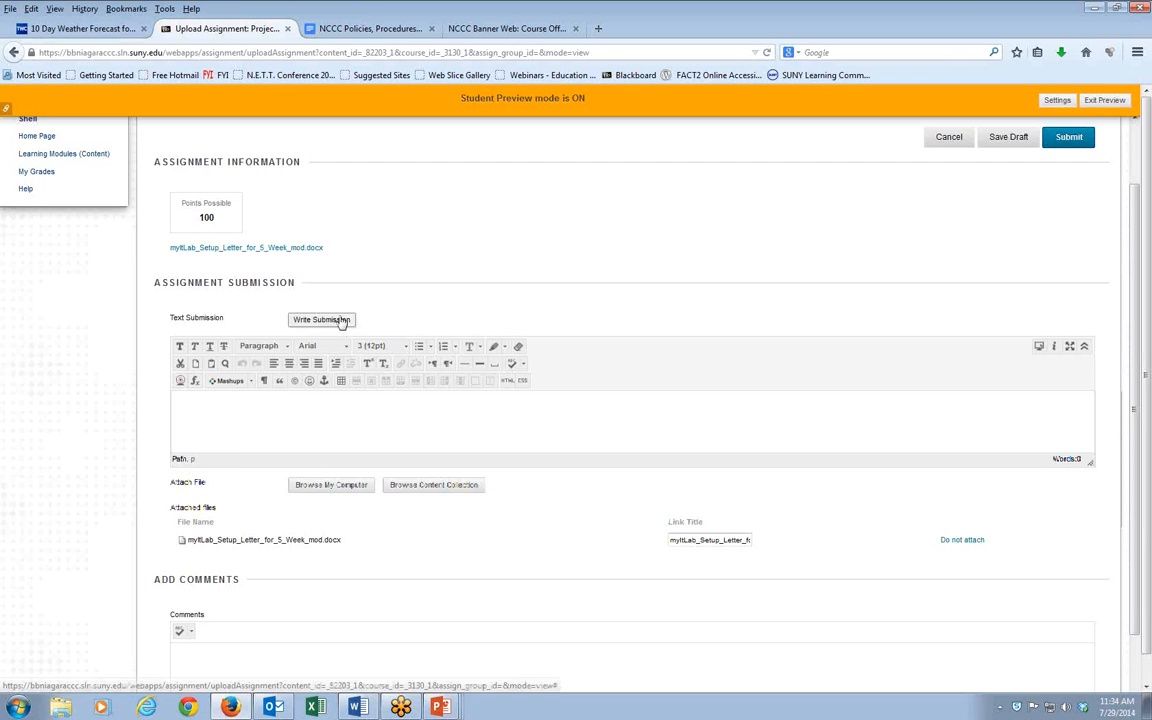
pyautogui.click(340, 321)
pyautogui.scroll(-1, 515, 515)
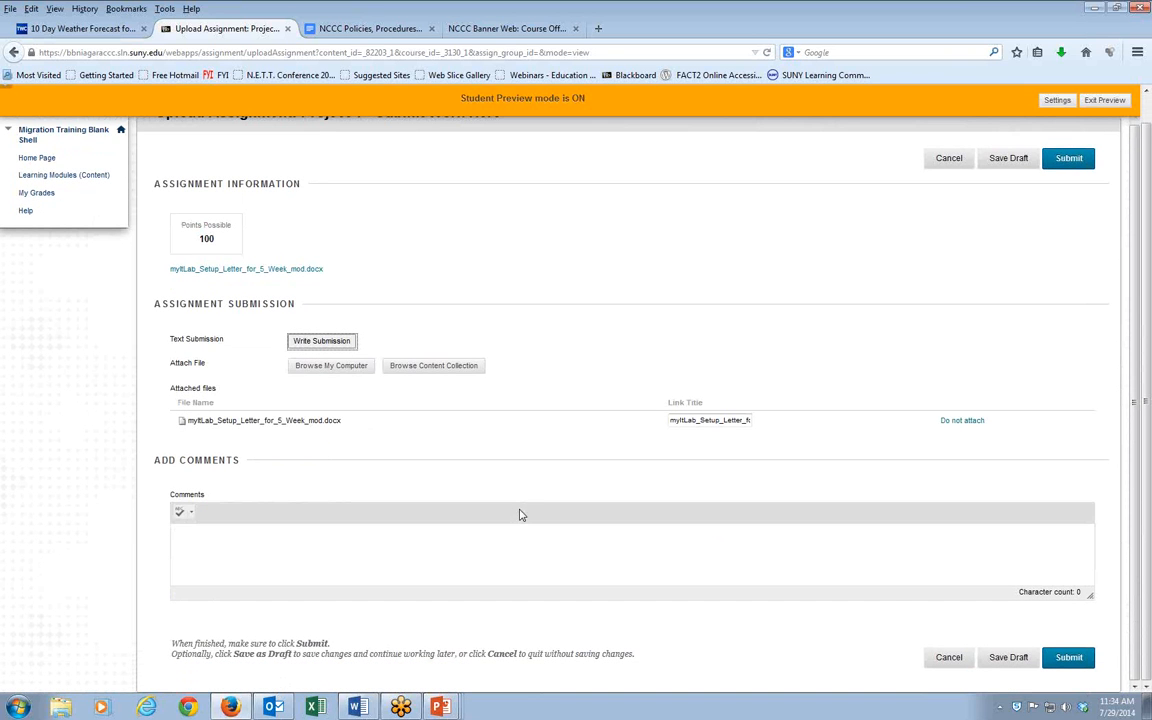
pyautogui.click(1070, 659)
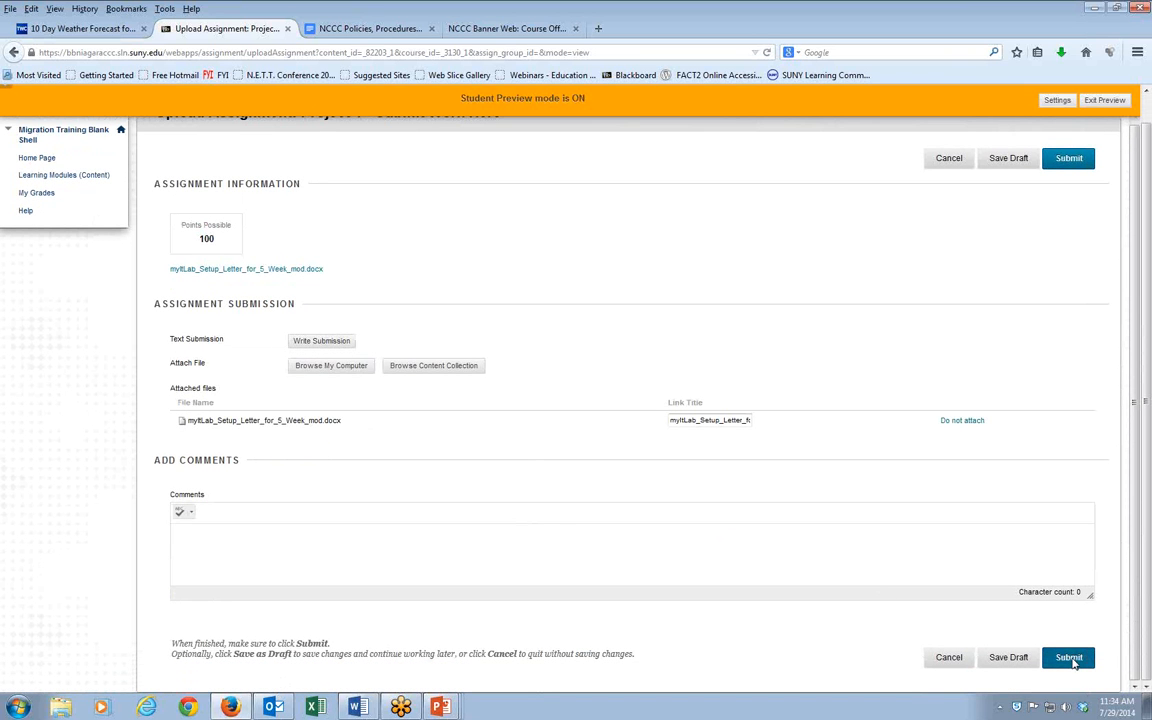
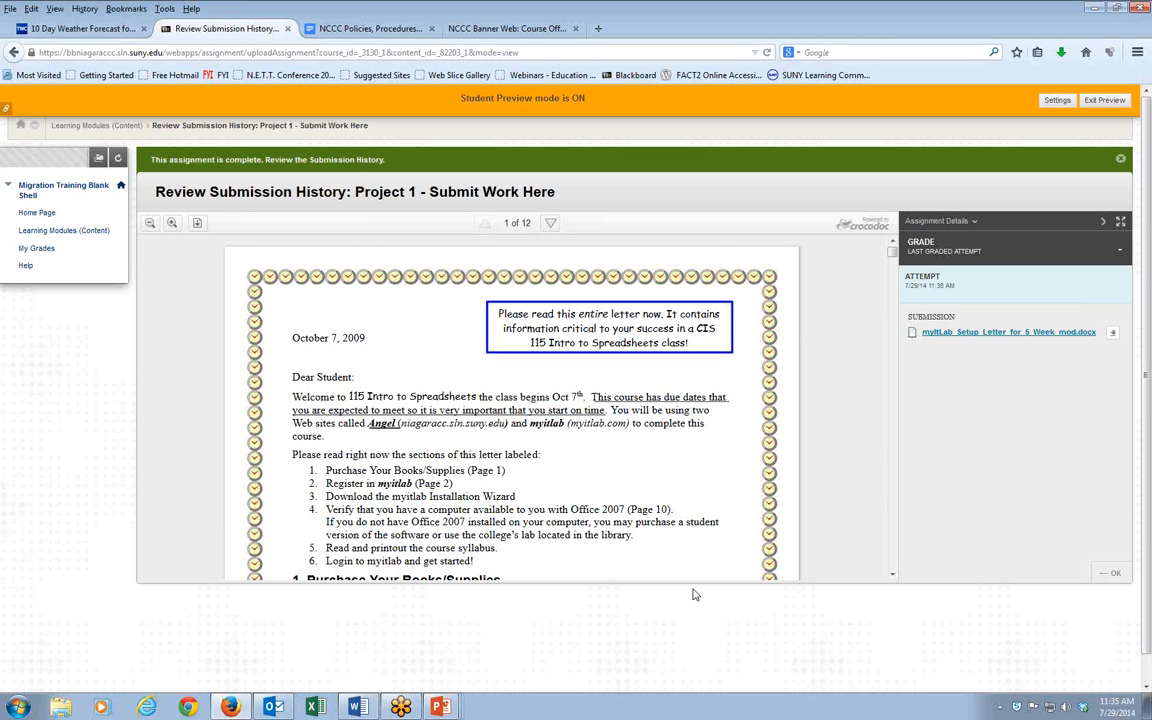
pyautogui.click(1112, 573)
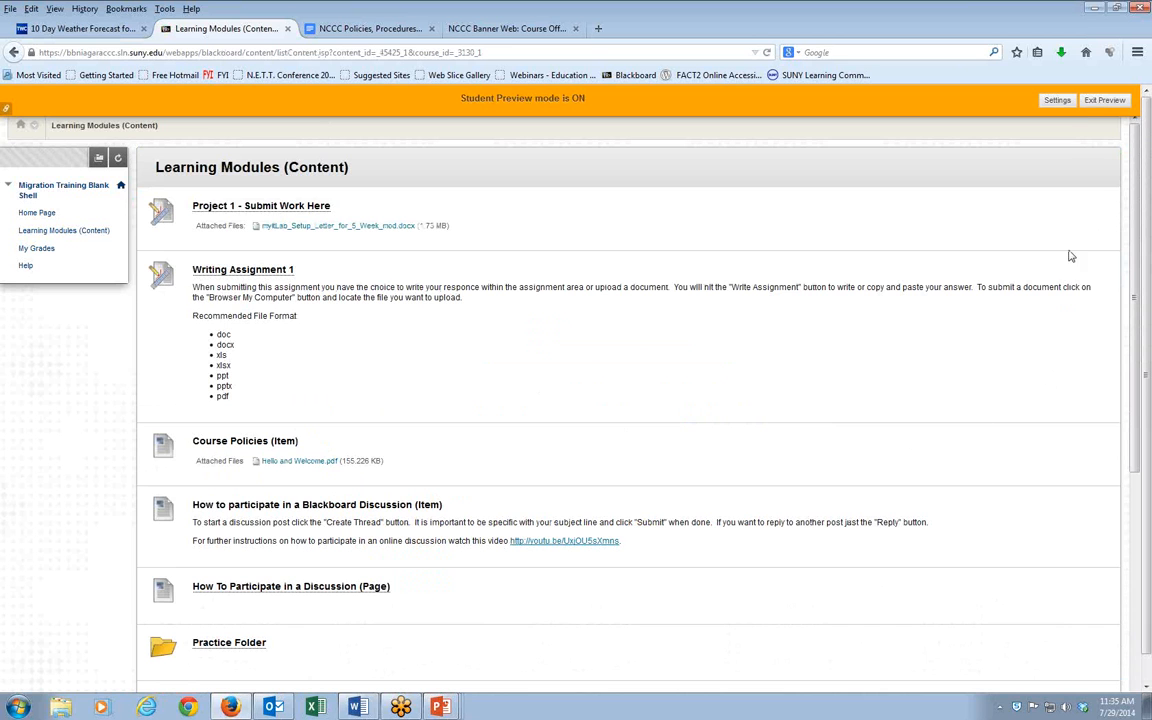
# Step: Exit student preview, keeping the preview user and all data
pyautogui.click(1104, 100)
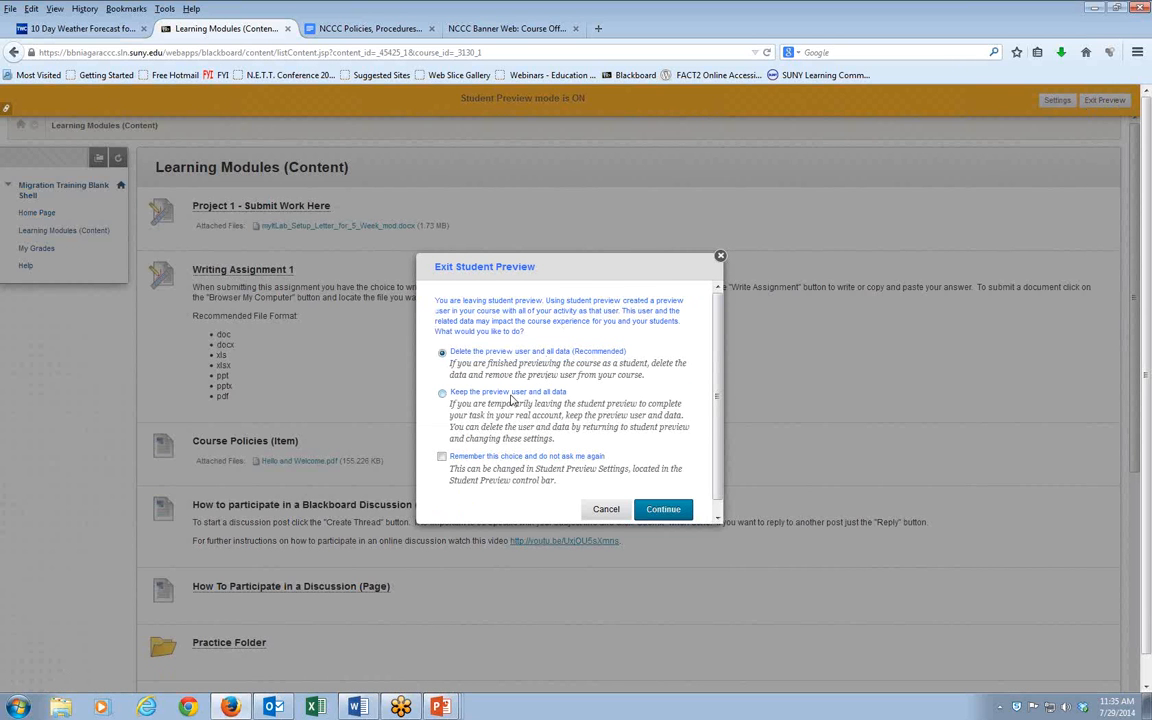
pyautogui.click(442, 393)
pyautogui.click(663, 512)
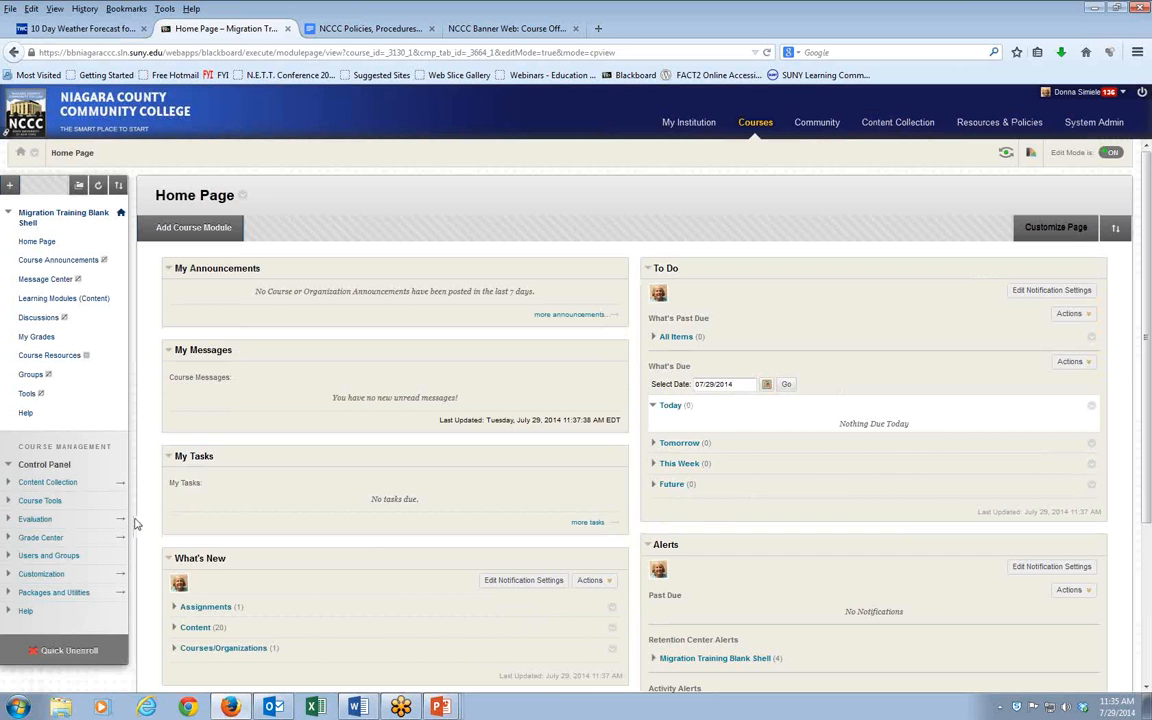
# Step: Open the Full Grade Center and view the grade details of the preview user's Project 1 submission
pyautogui.click(42, 540)
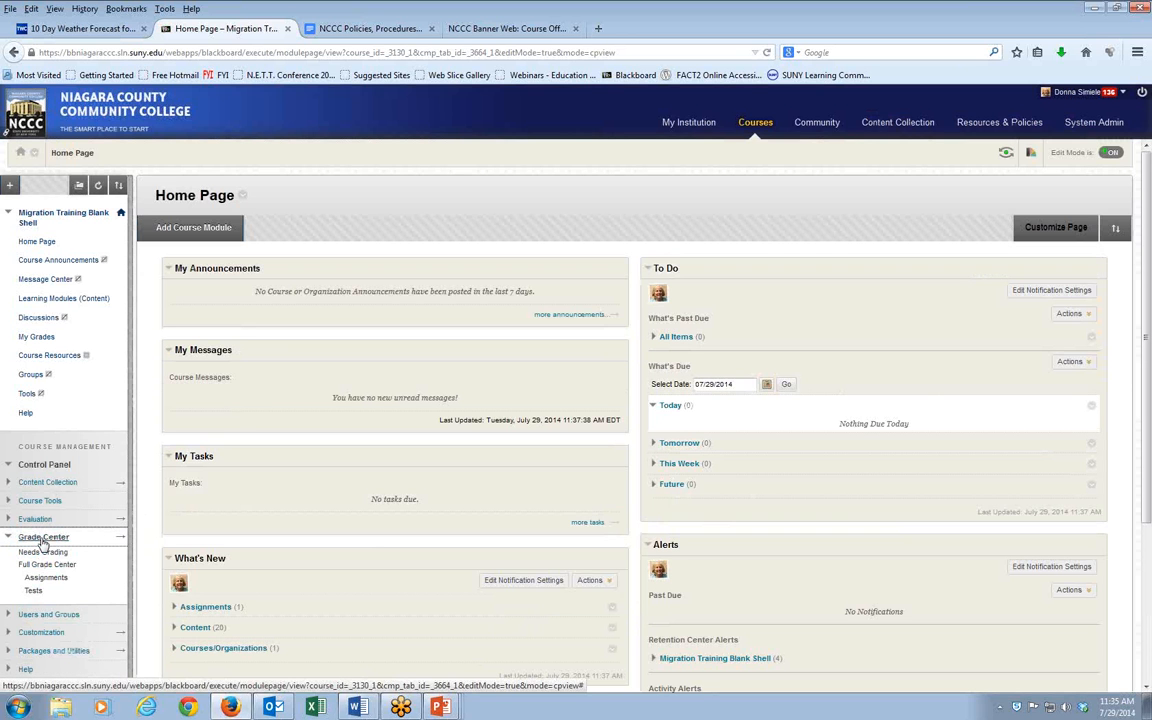
pyautogui.click(30, 566)
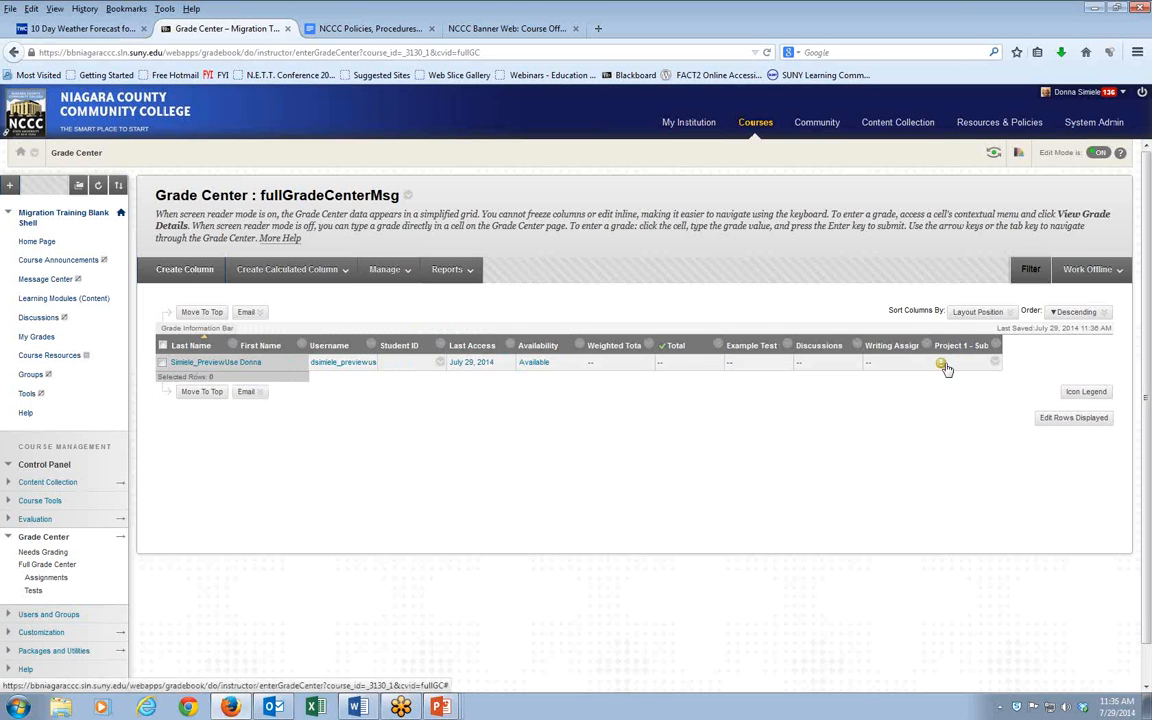
pyautogui.click(997, 364)
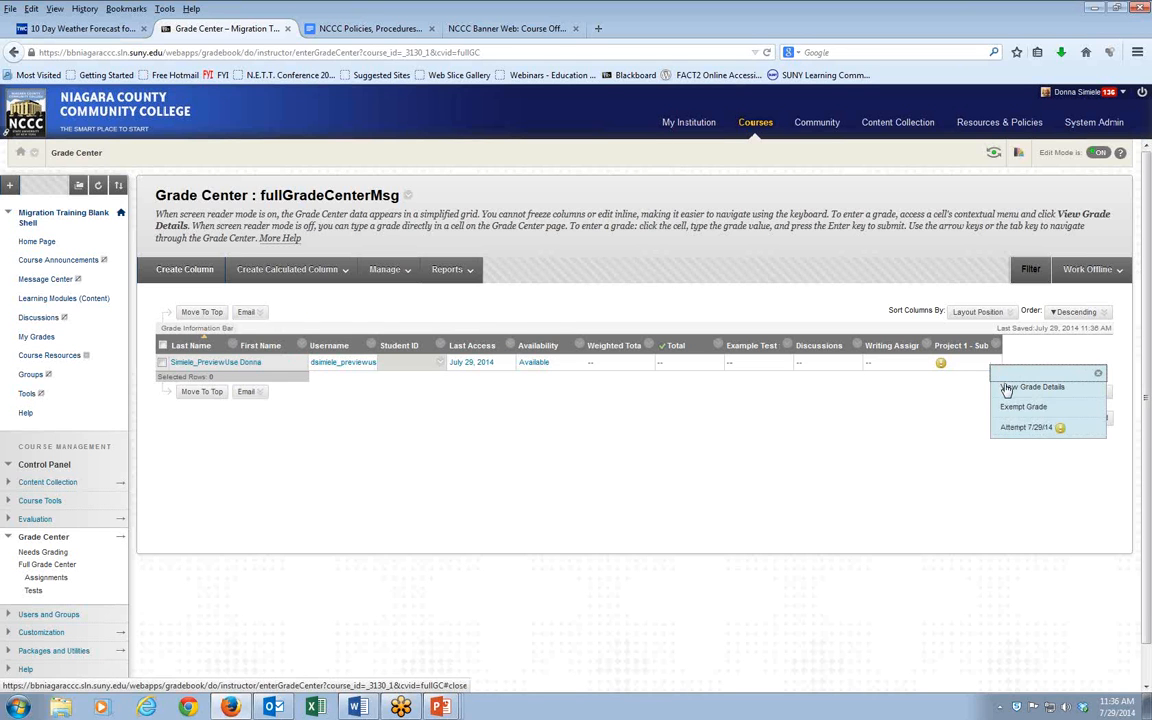
pyautogui.click(1007, 388)
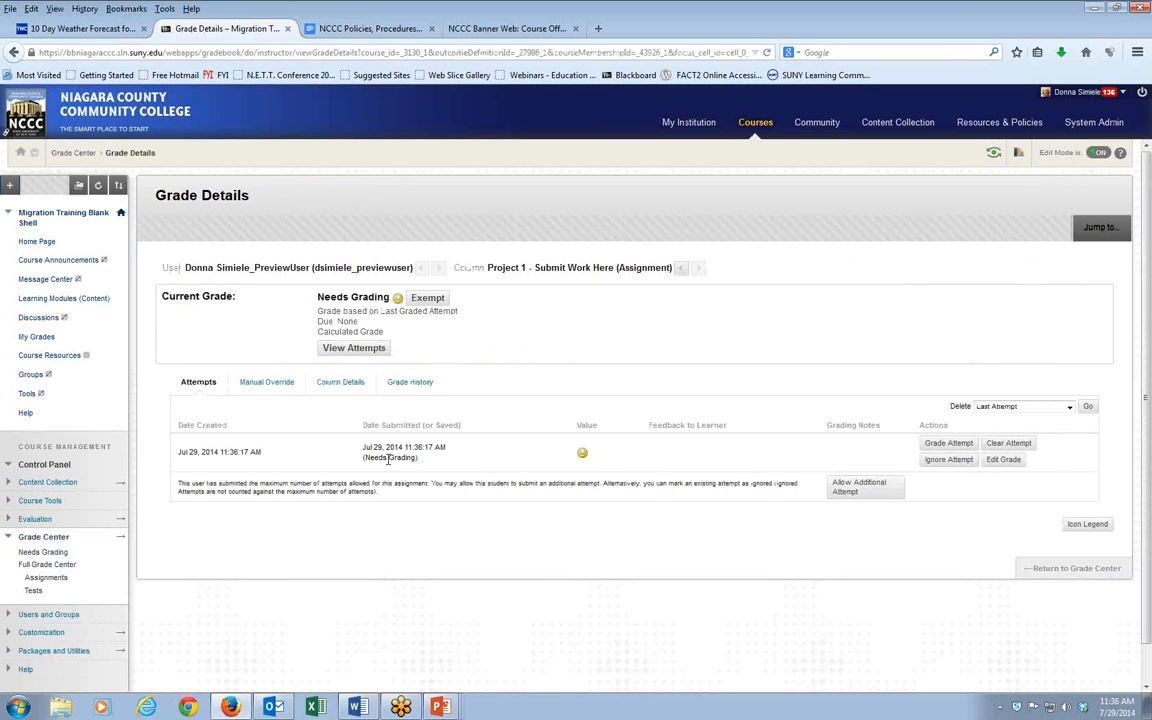
# Step: Open the preview user's Project 1 attempt, highlight the opening welcome sentence, and strike out "Purchase Your Books/Supplies (Page 1)" in the list
pyautogui.click(348, 349)
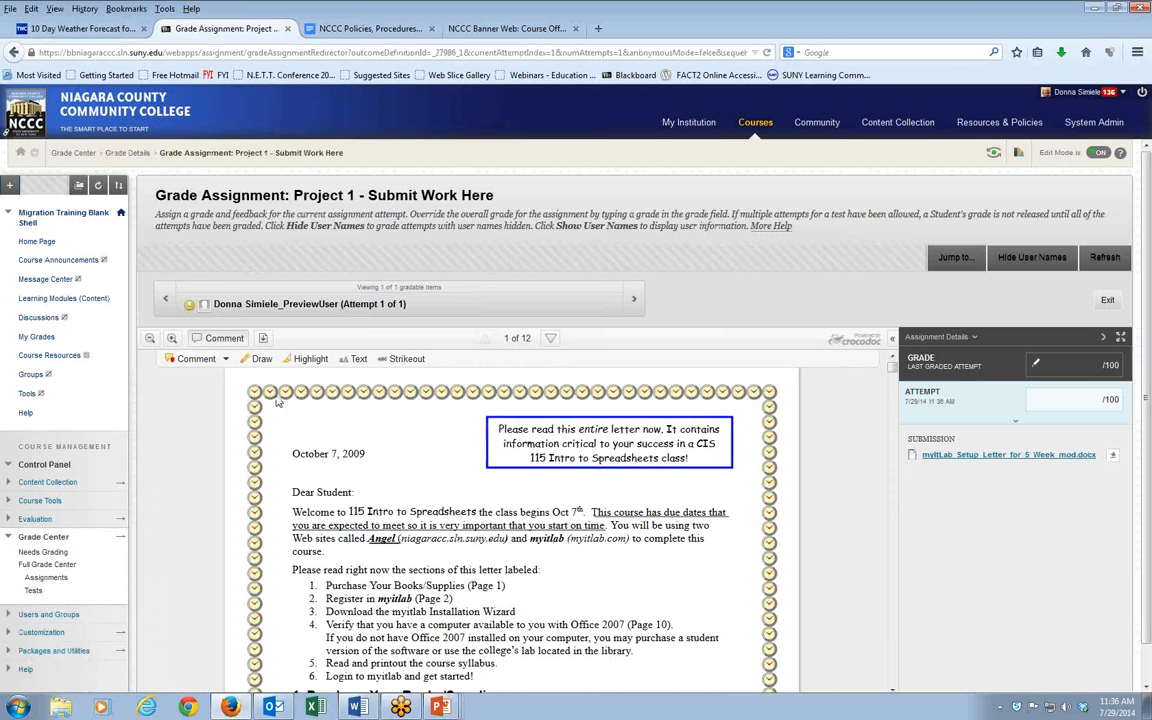
pyautogui.click(309, 358)
pyautogui.moveTo(300, 509); pyautogui.dragTo(583, 510)
pyautogui.click(404, 358)
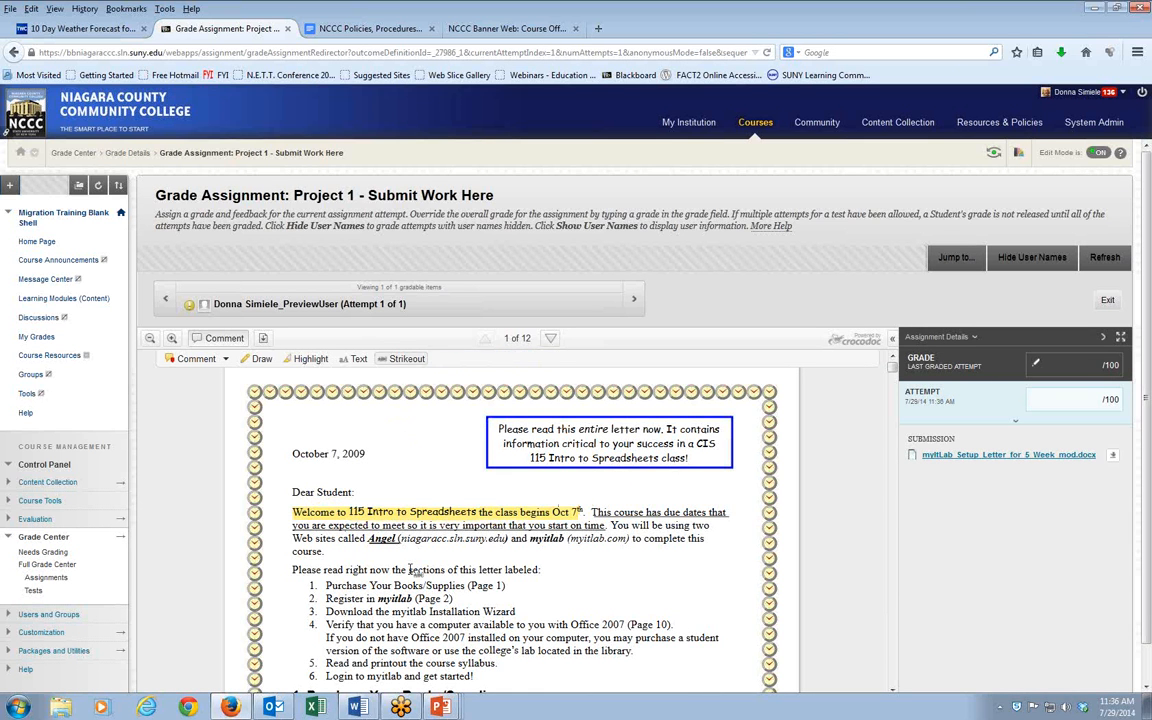
pyautogui.moveTo(326, 585); pyautogui.dragTo(509, 584)
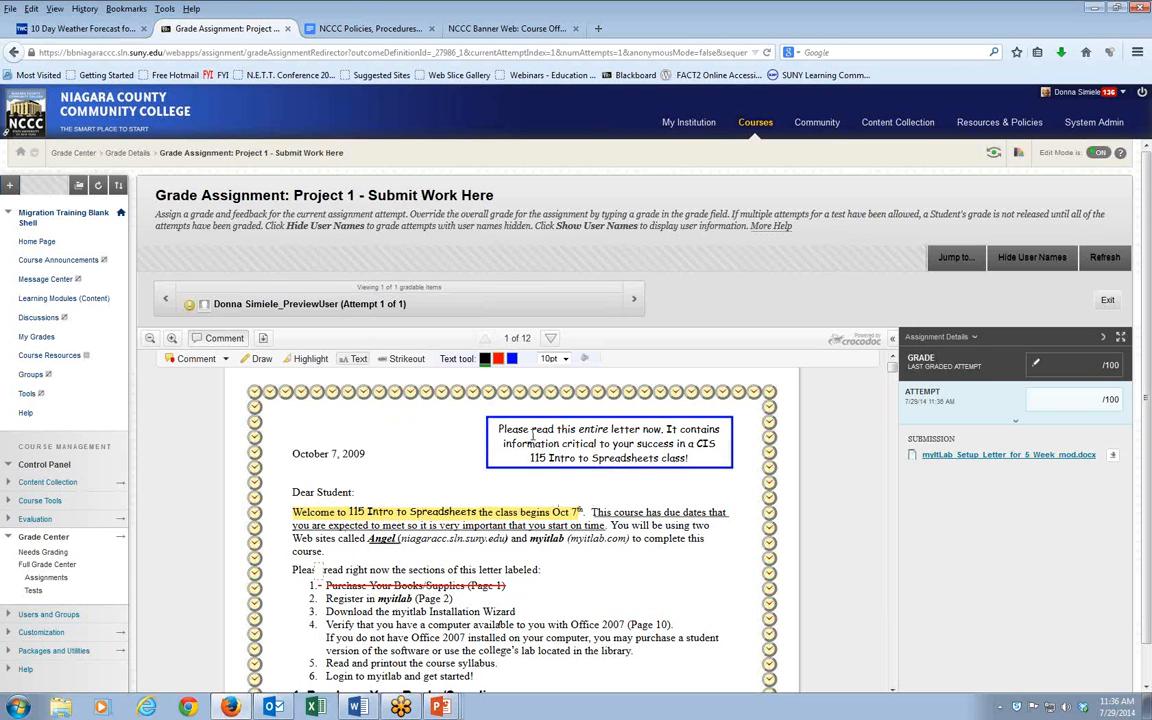
# Step: Add an area comment around the lines of the first paragraph below the highlighted sentence, reading "Need to use Proper Grammar"
pyautogui.click(216, 362)
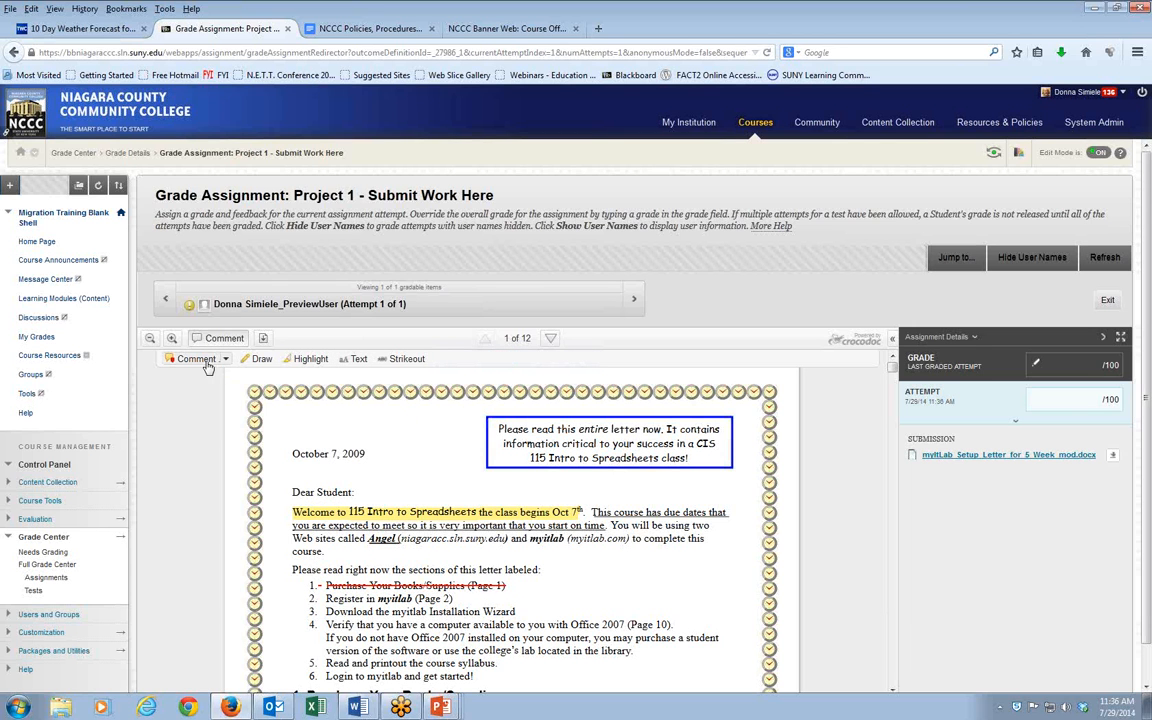
pyautogui.click(224, 364)
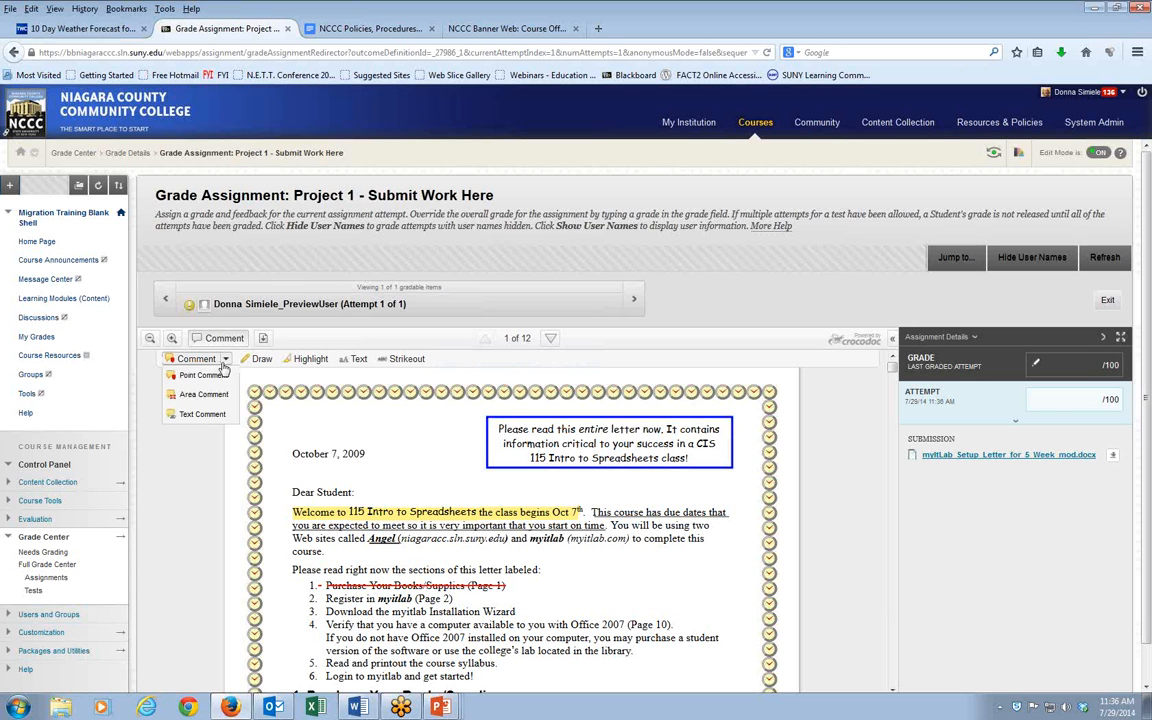
pyautogui.click(204, 397)
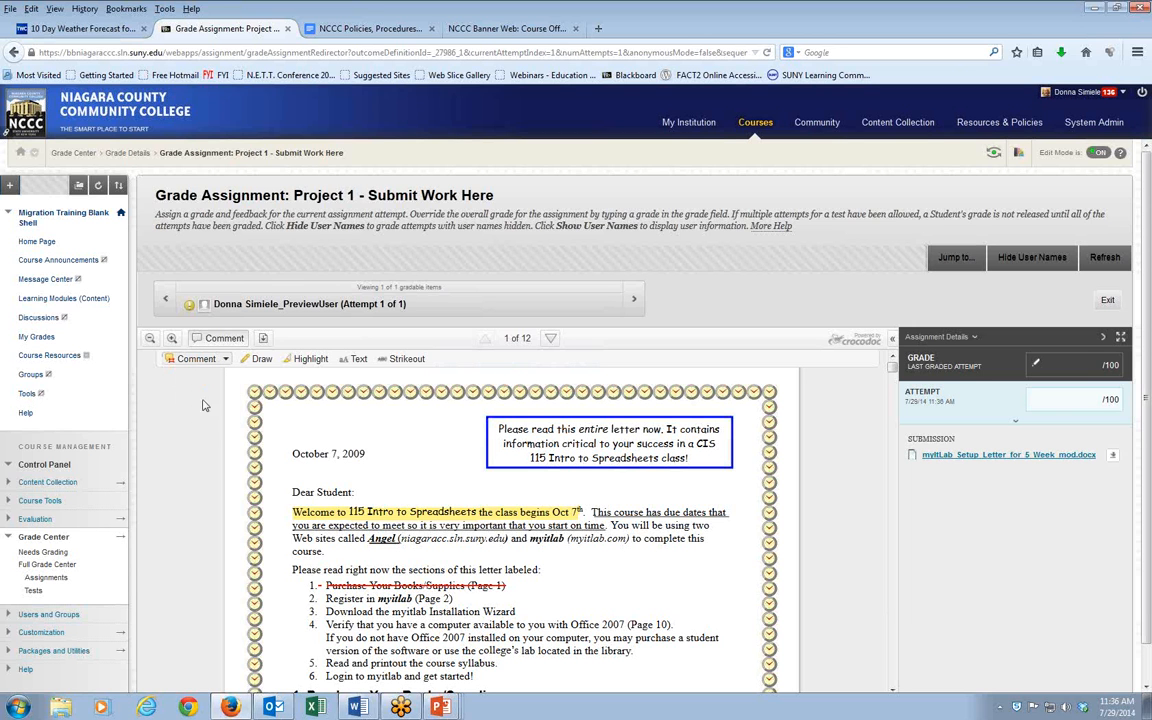
pyautogui.moveTo(292, 518); pyautogui.dragTo(729, 550)
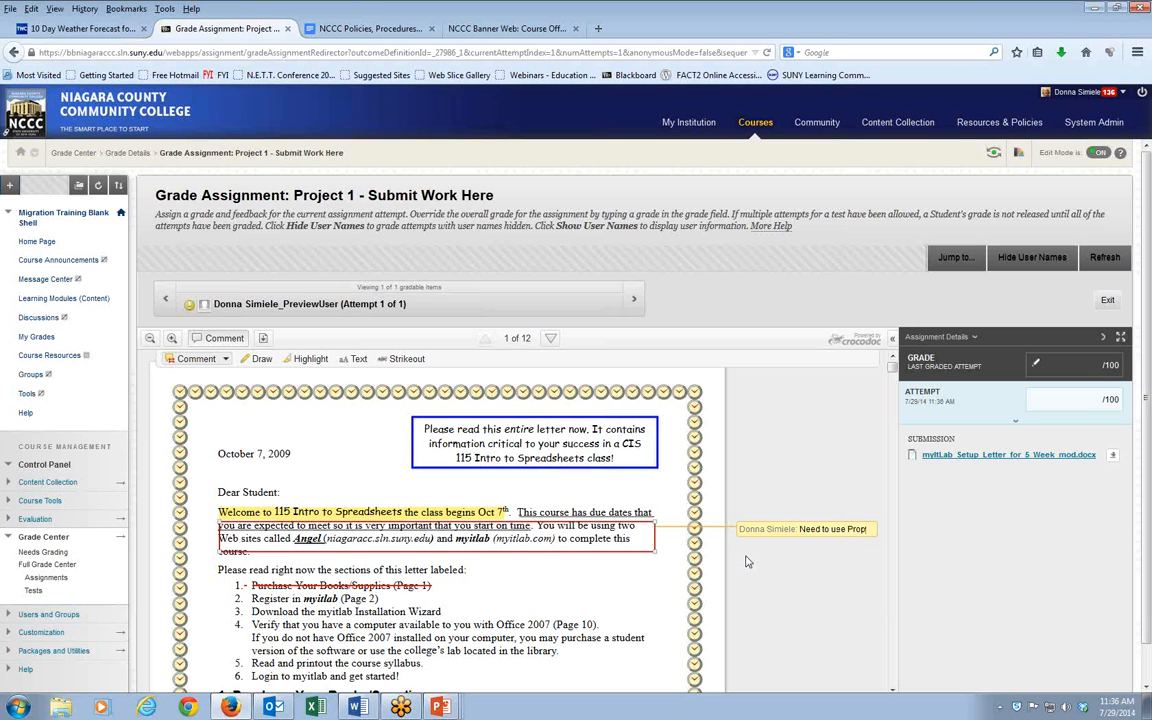
pyautogui.write('Need to use Proper Grammar')
# Step: Grade the attempt 85 with the learner feedback "You need some work on this.", submit it, and return to the Grade Center
pyautogui.click(1083, 399)
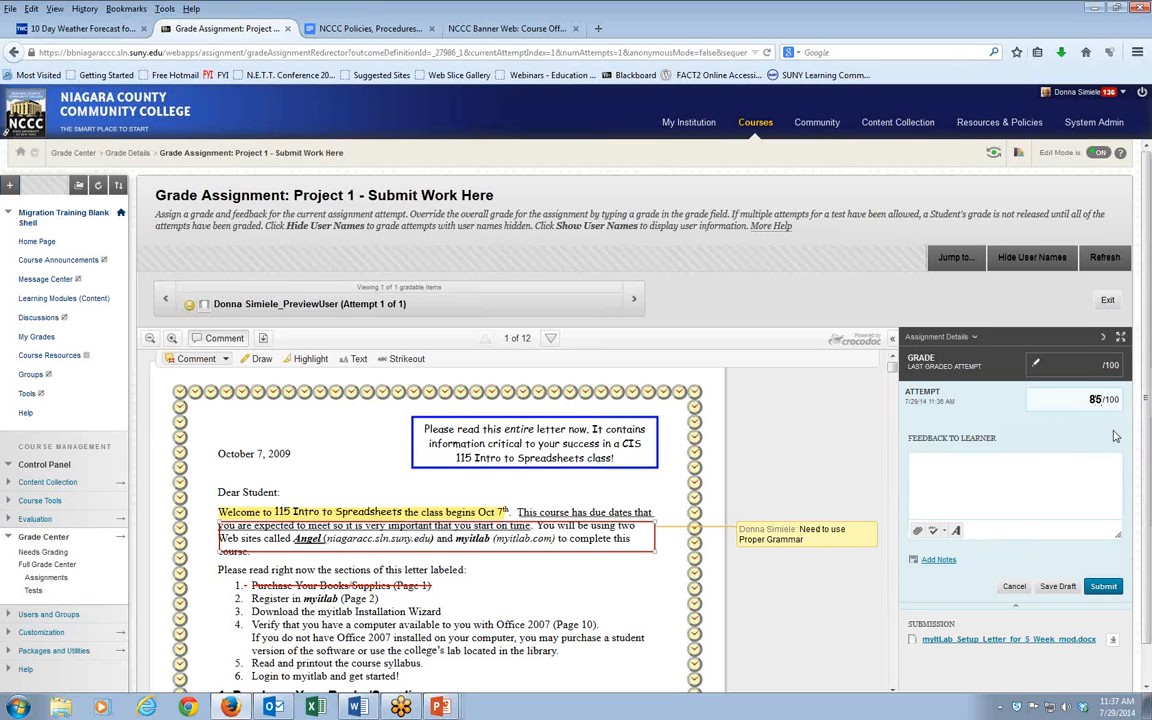
pyautogui.click(1015, 473)
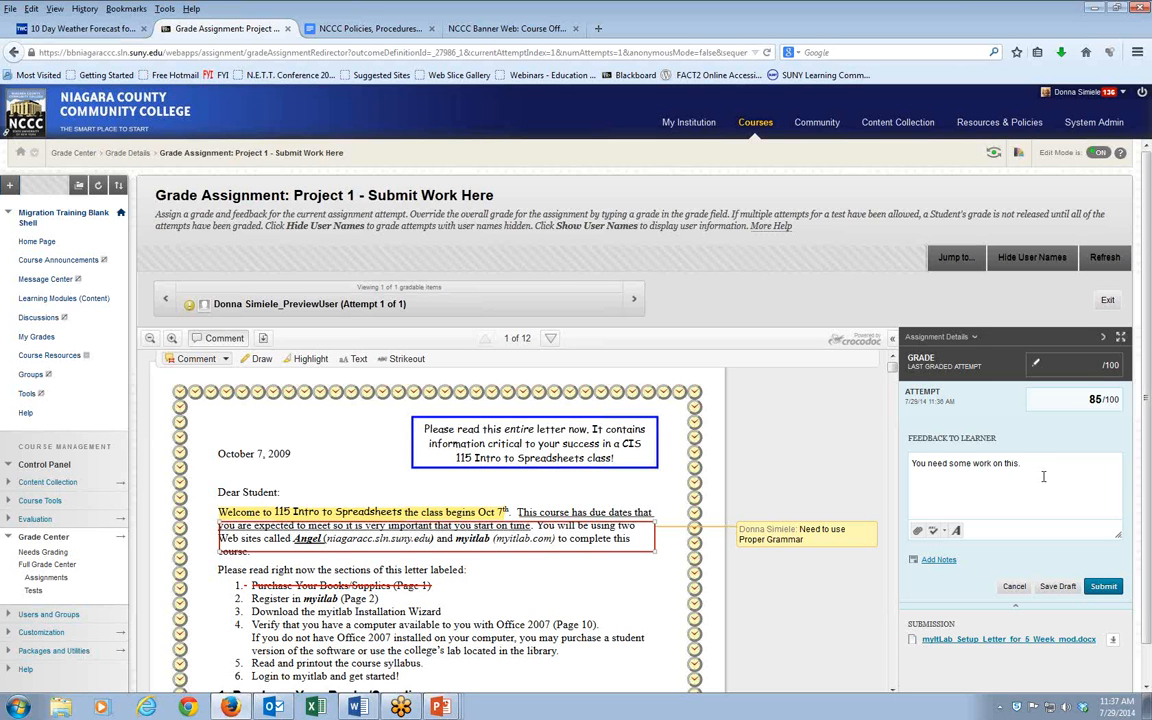
pyautogui.click(1105, 587)
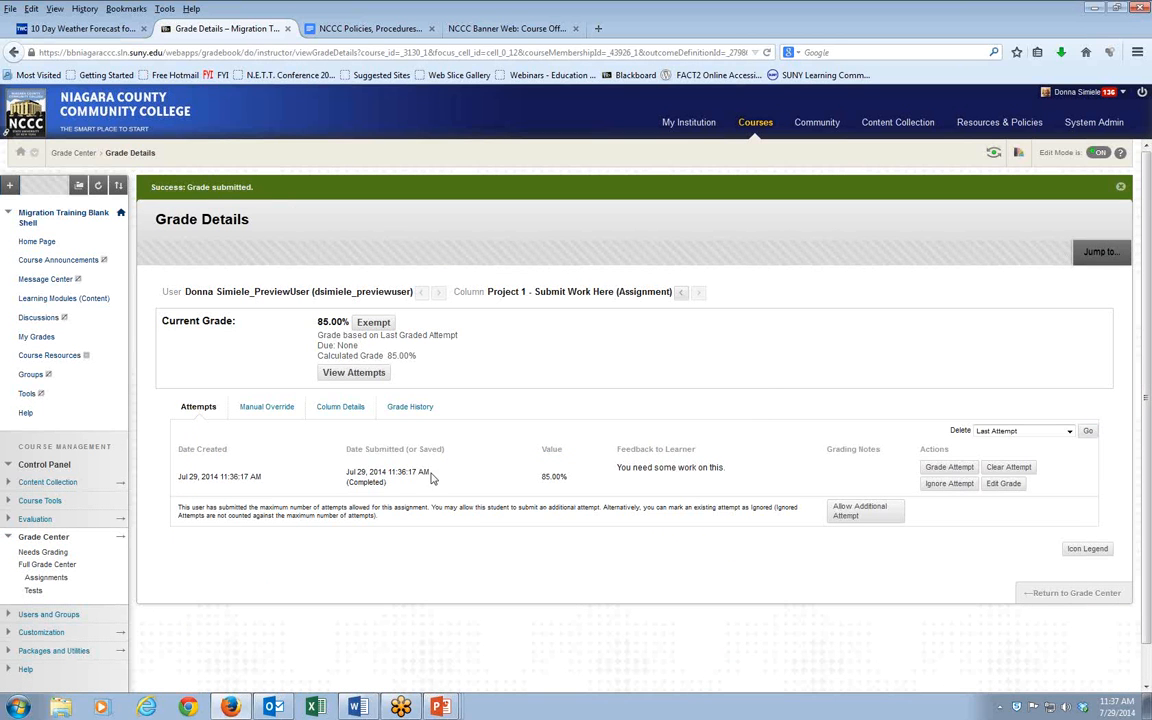
pyautogui.click(1069, 593)
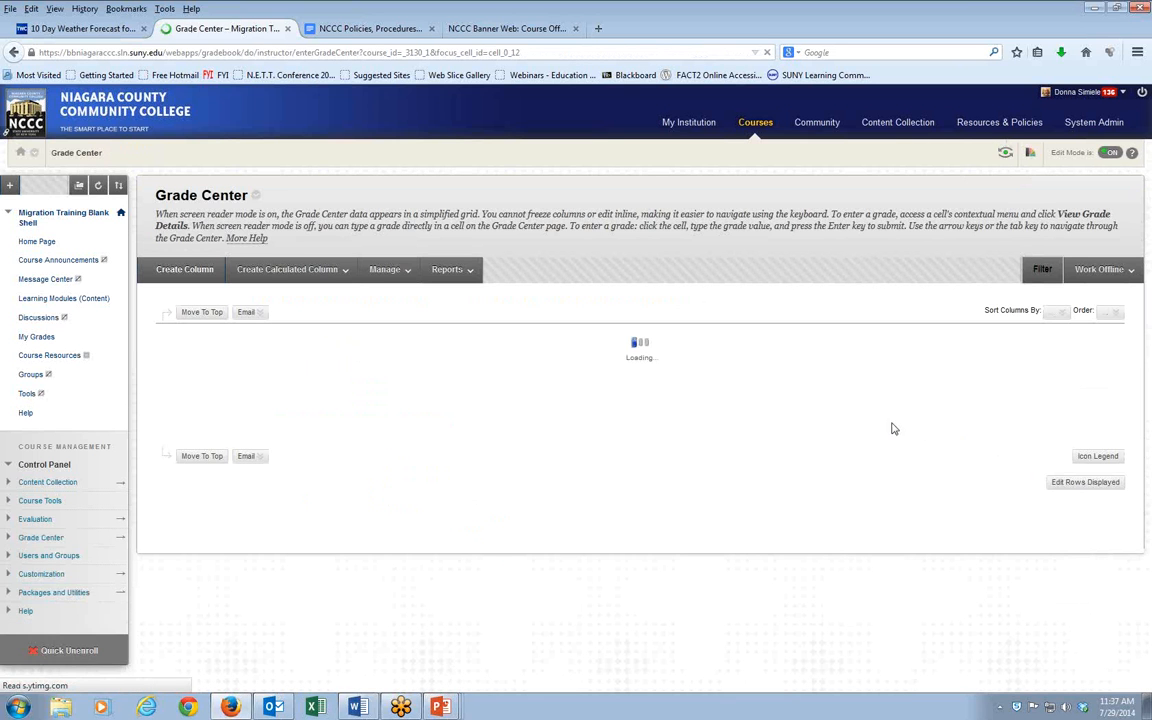
# Step: Enter student preview mode and review the graded Project 1 - Submit Work Here submission from Learning Modules (Content)
pyautogui.click(994, 155)
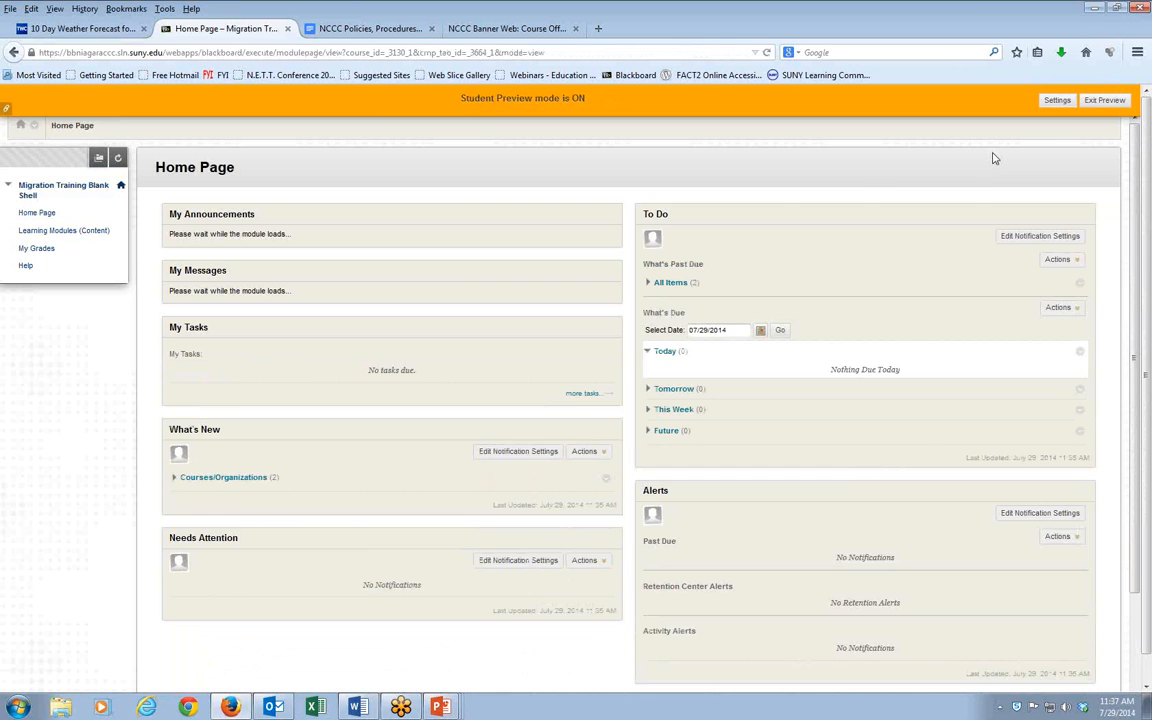
pyautogui.click(66, 233)
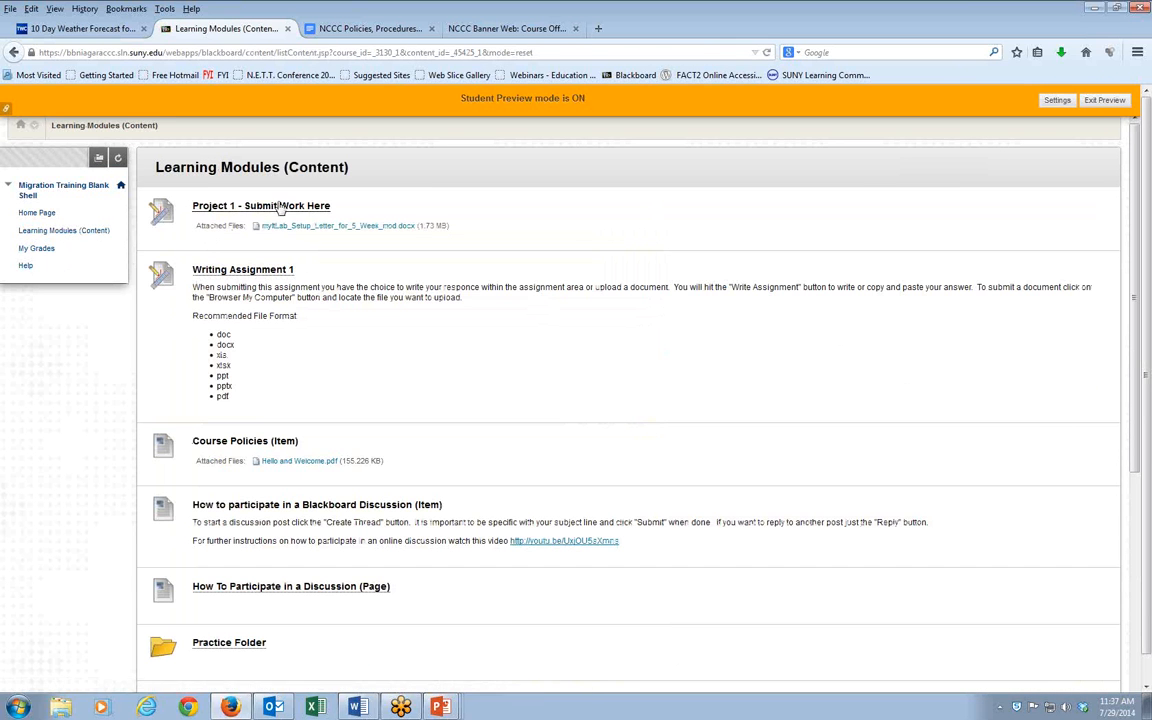
pyautogui.click(281, 207)
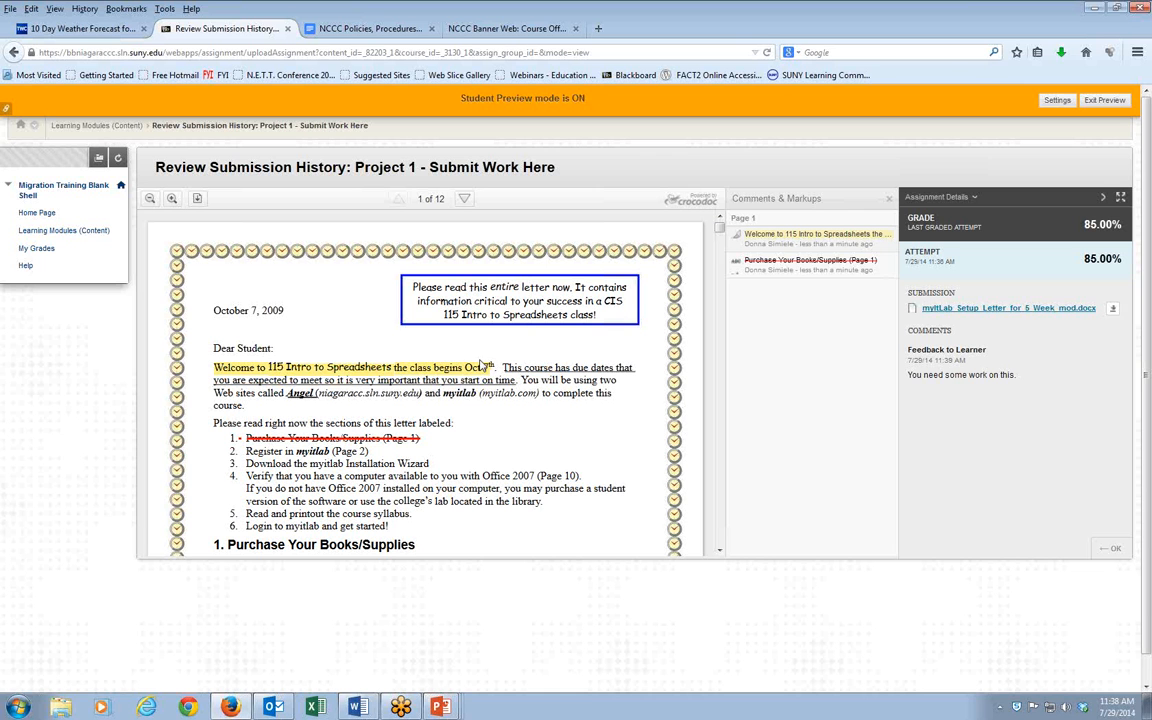
# Step: View the Project 1 feedback comment and graded submission from the student's My Grades page, then close the submission review
pyautogui.click(36, 248)
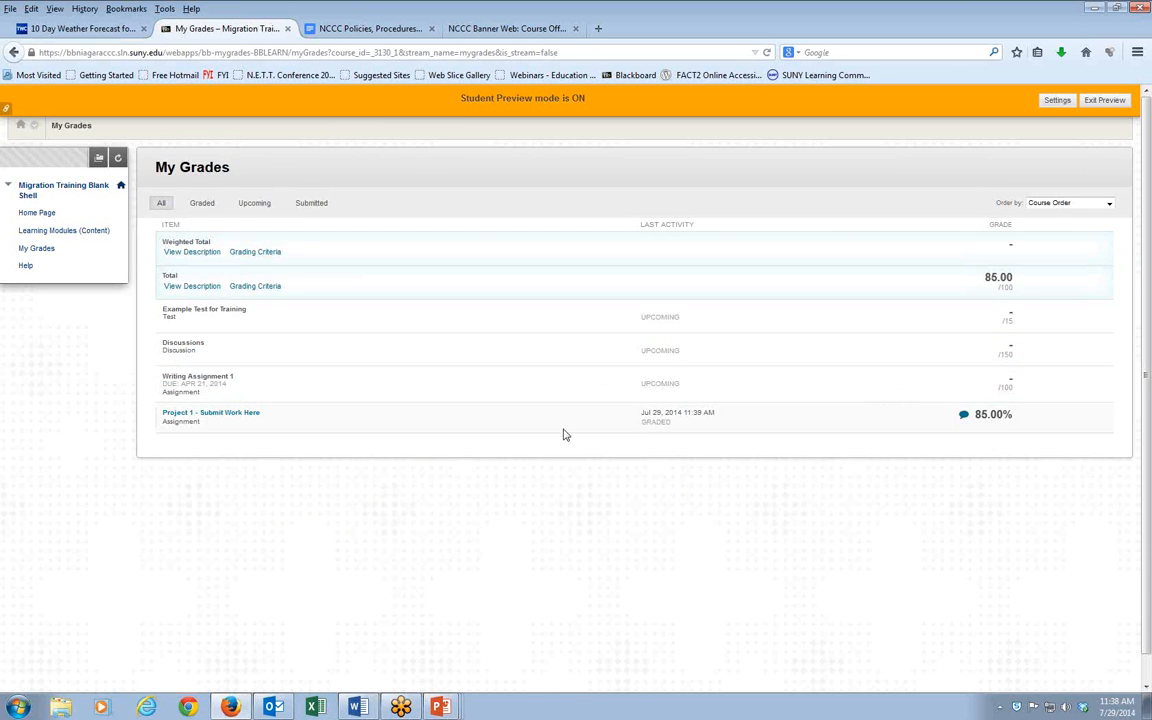
pyautogui.click(964, 416)
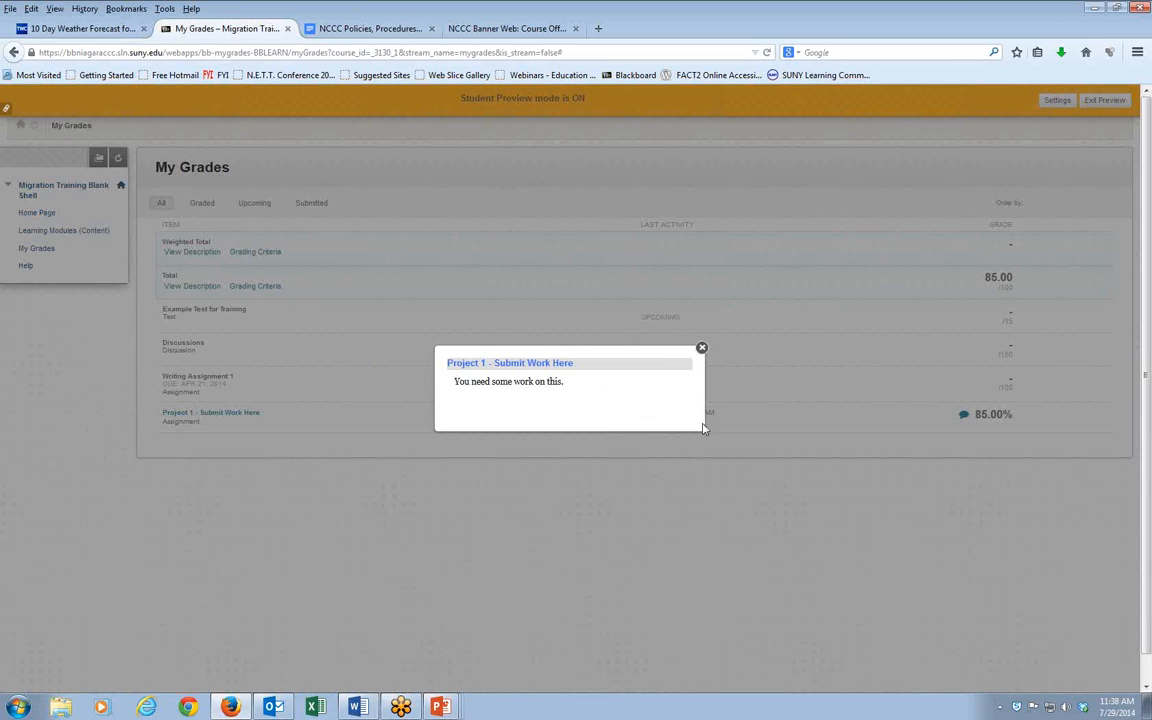
pyautogui.click(702, 351)
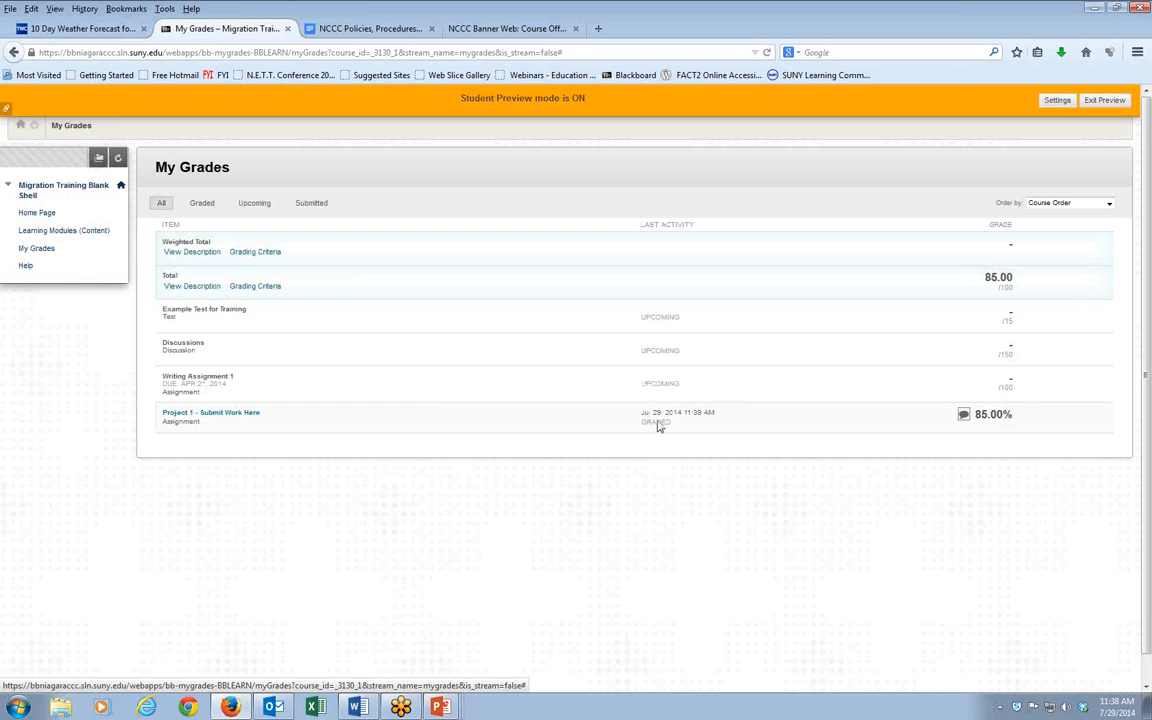
pyautogui.click(198, 413)
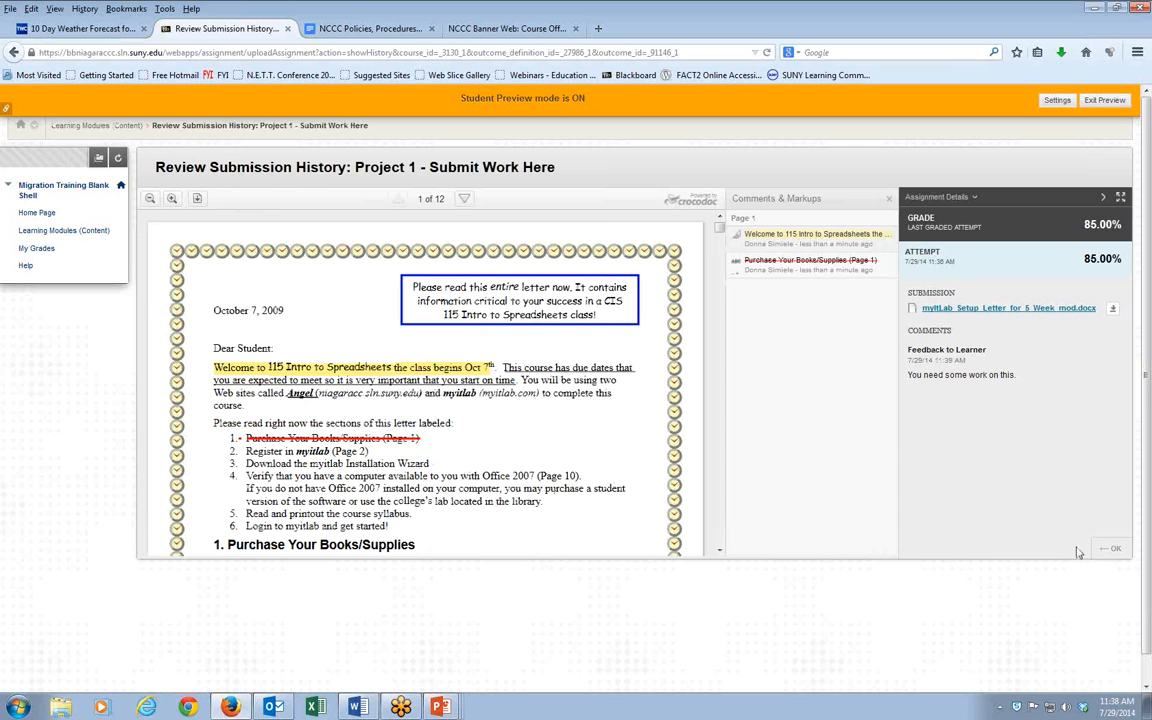
pyautogui.click(1110, 548)
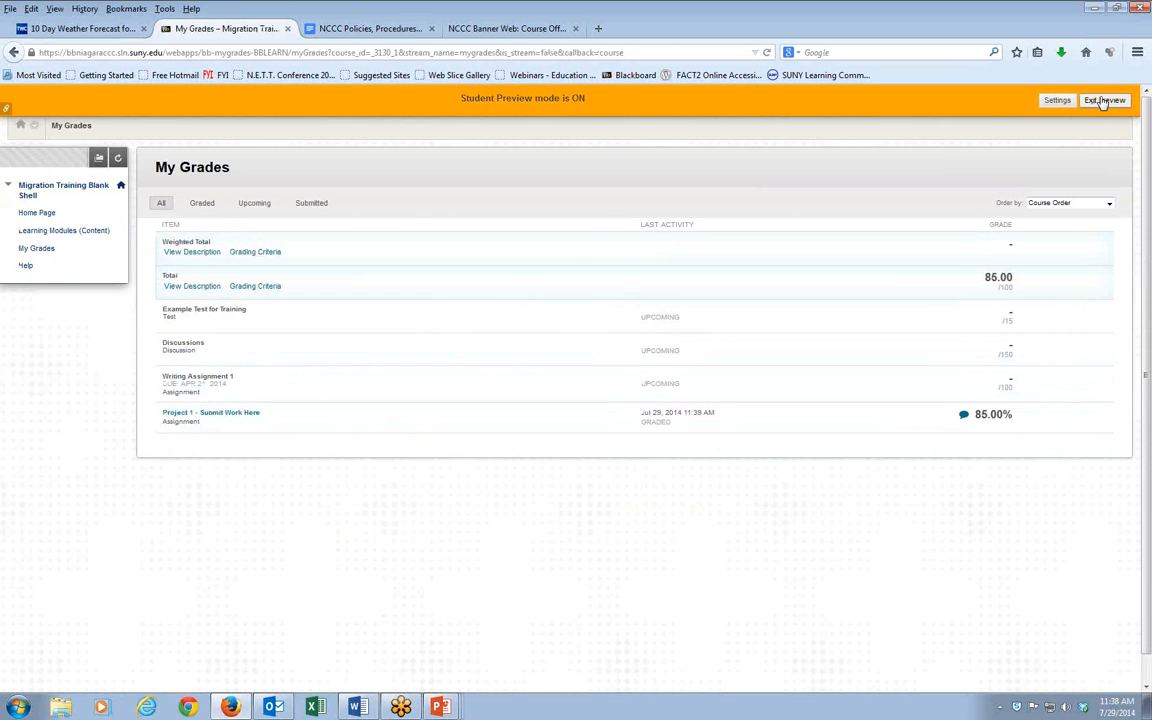
# Step: Exit student preview mode, keeping the preview user and all data
pyautogui.click(1104, 101)
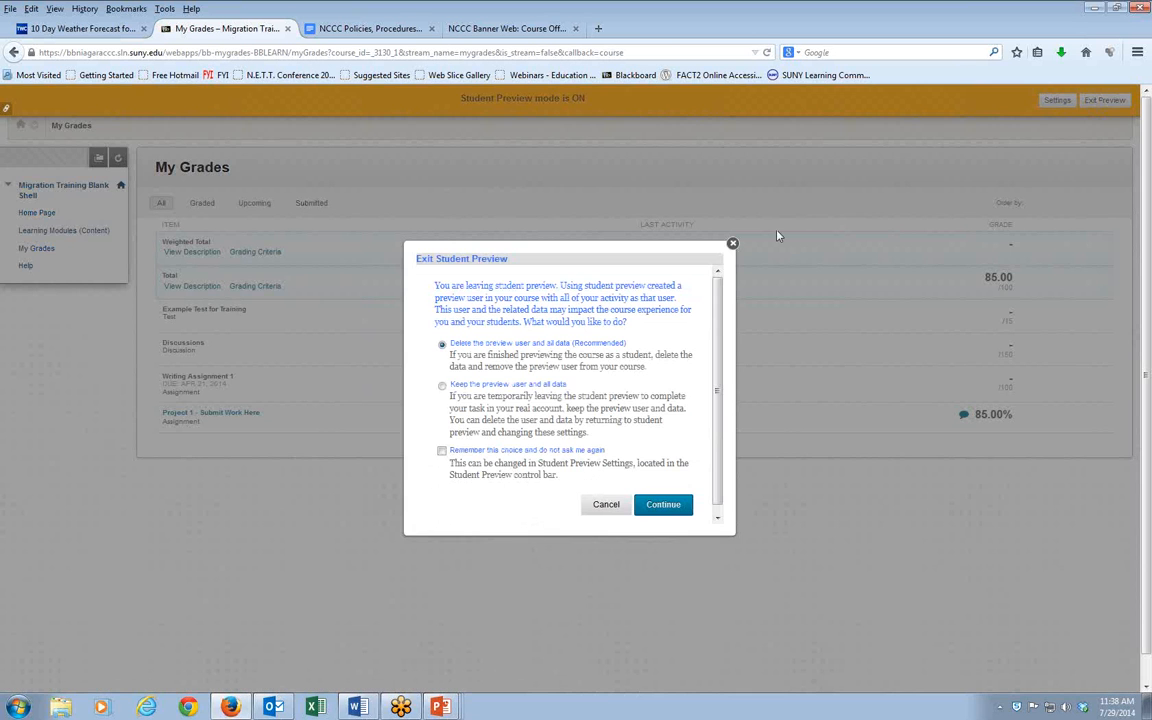
pyautogui.click(443, 386)
pyautogui.click(665, 505)
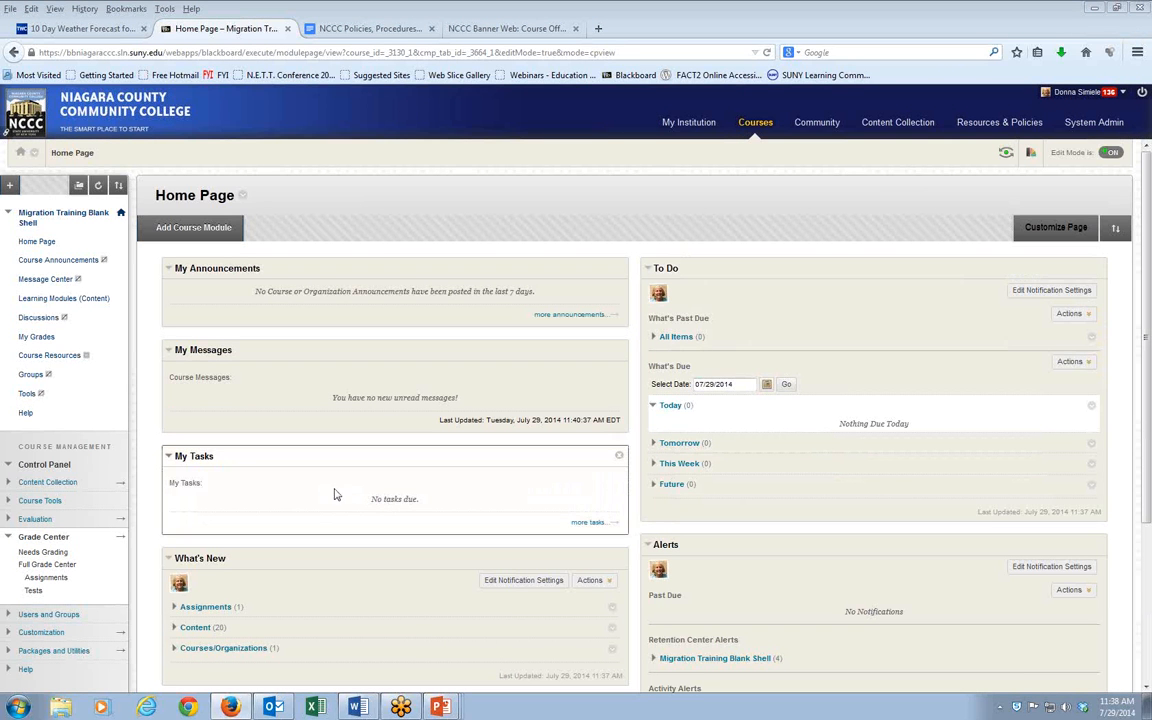
# Step: Start adding a YouTube Video mashup to Learning Modules (Content) and search for "PowerPoint" videos
pyautogui.click(74, 304)
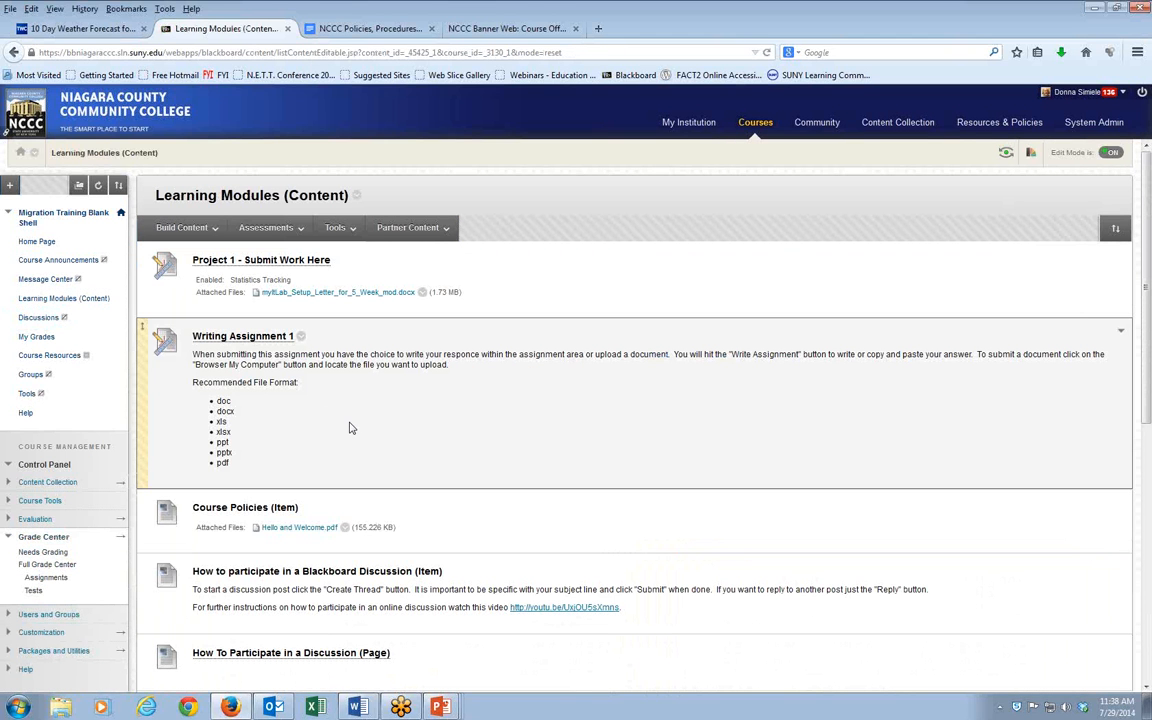
pyautogui.click(187, 229)
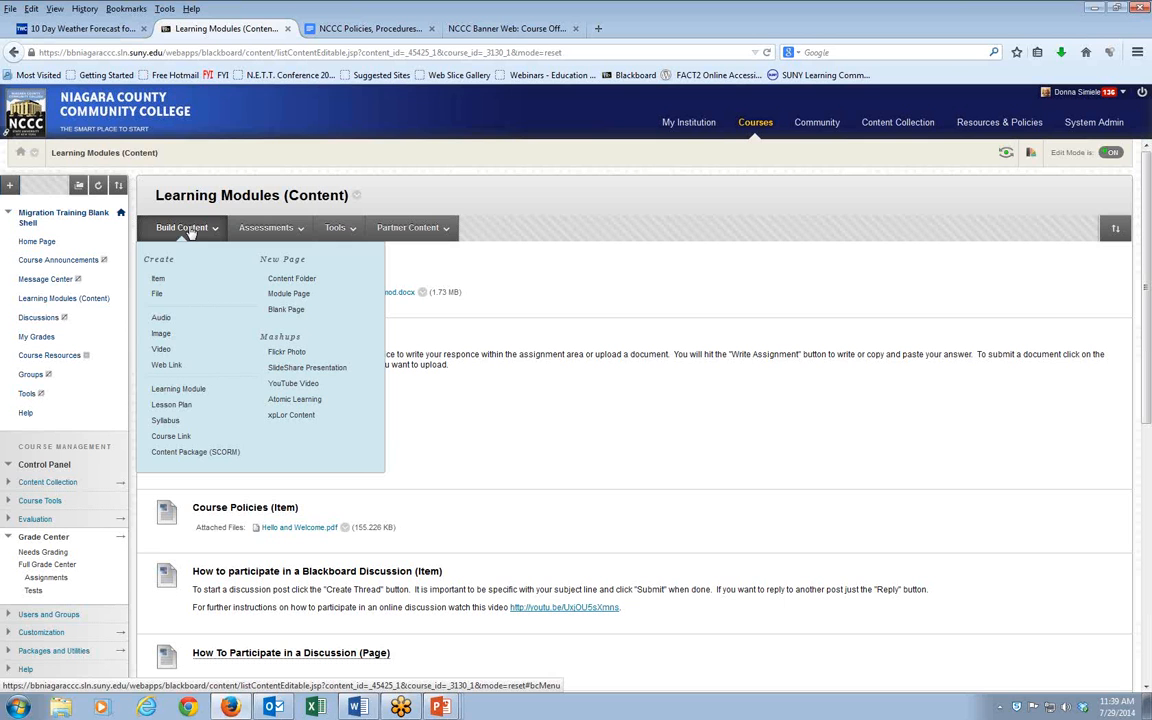
pyautogui.click(293, 384)
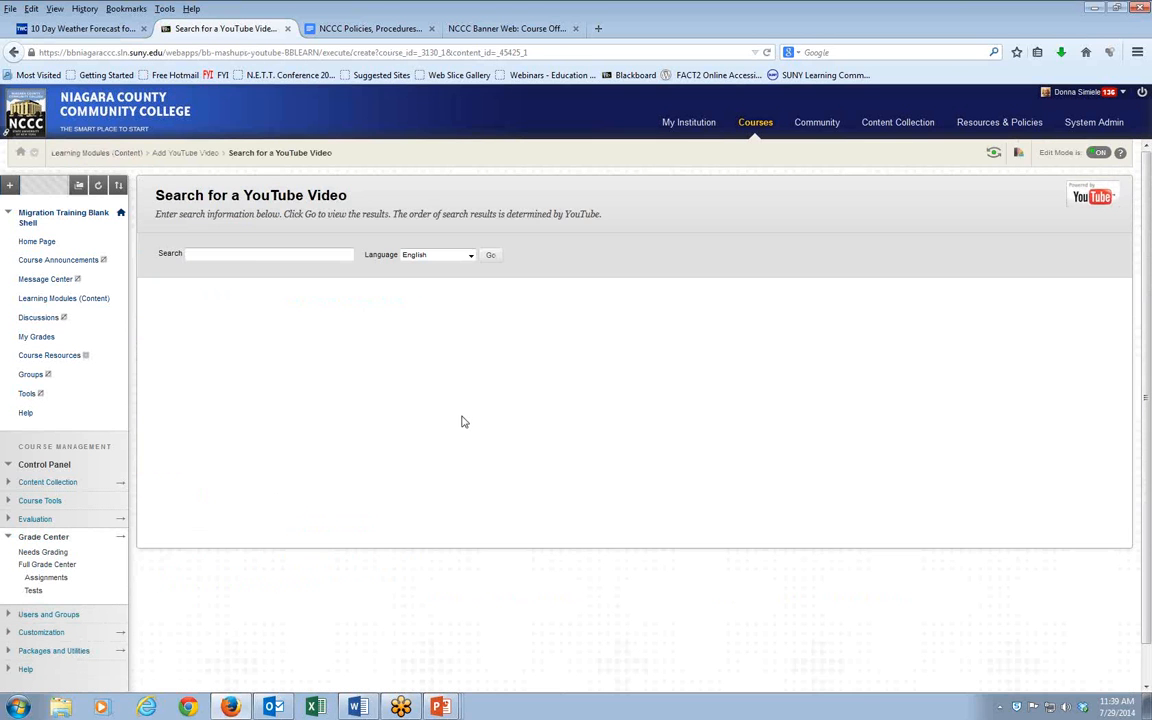
pyautogui.click(249, 254)
pyautogui.press('Return')
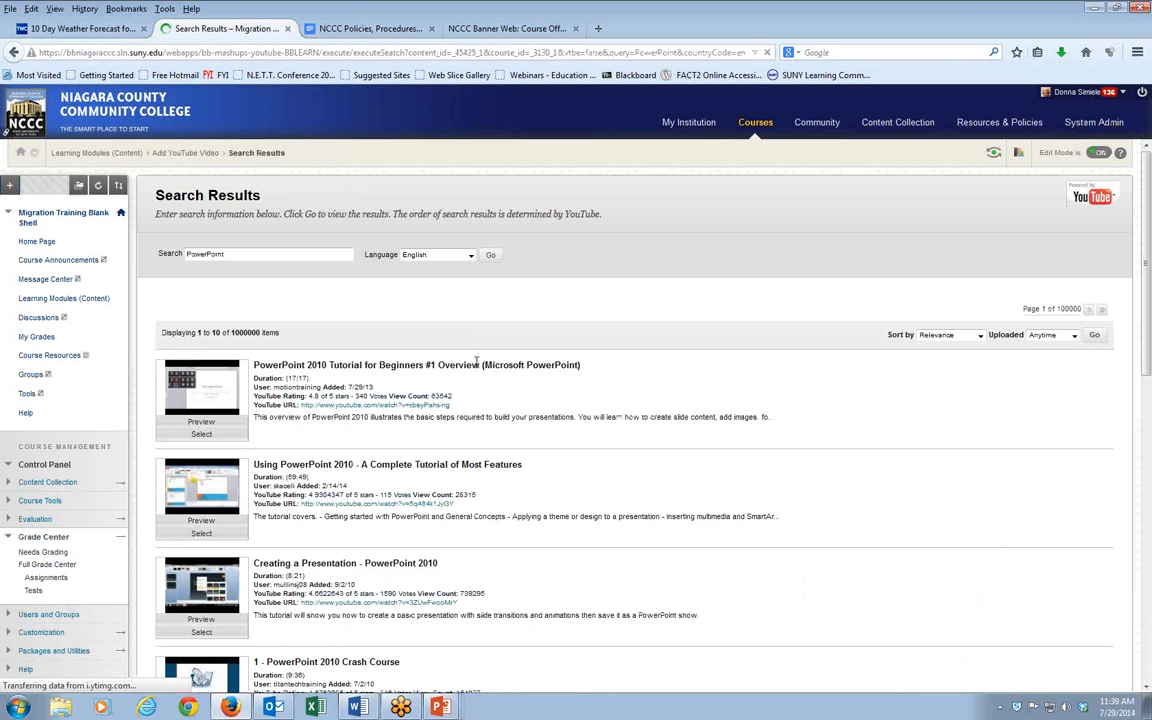
# Step: Select the "1 - PowerPoint 2010 Crash Course" video and enter the description "Please watch video!"
pyautogui.scroll(-3, 587, 497)
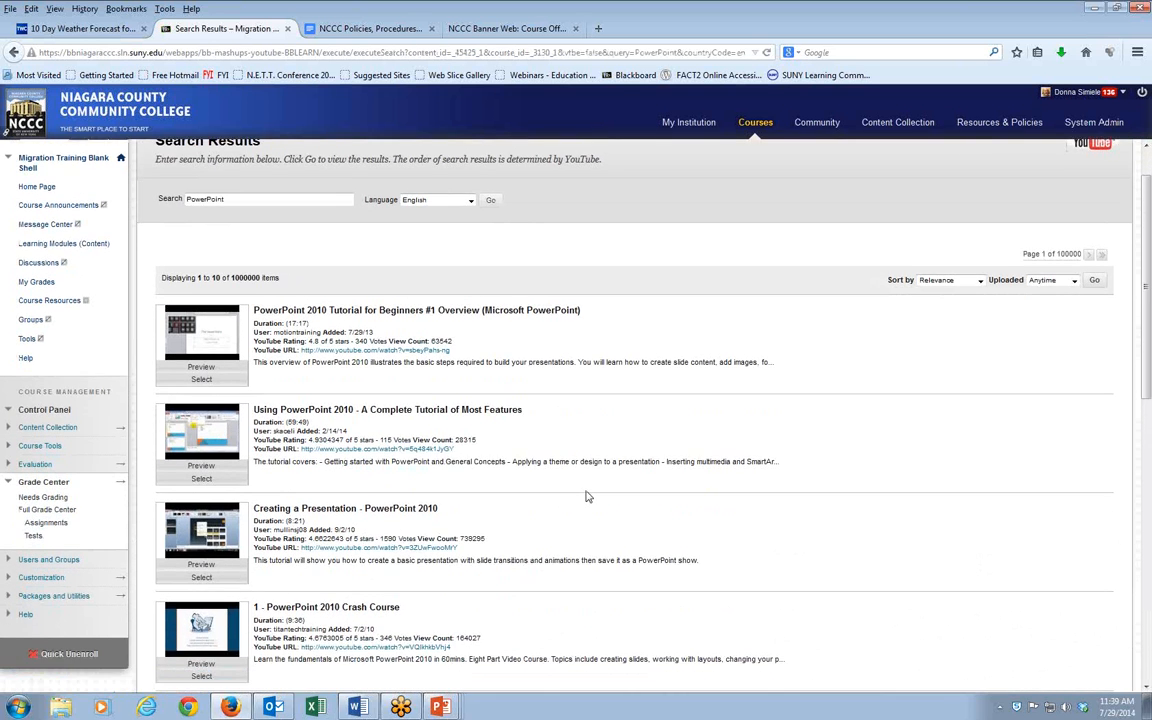
pyautogui.scroll(-1, 587, 497)
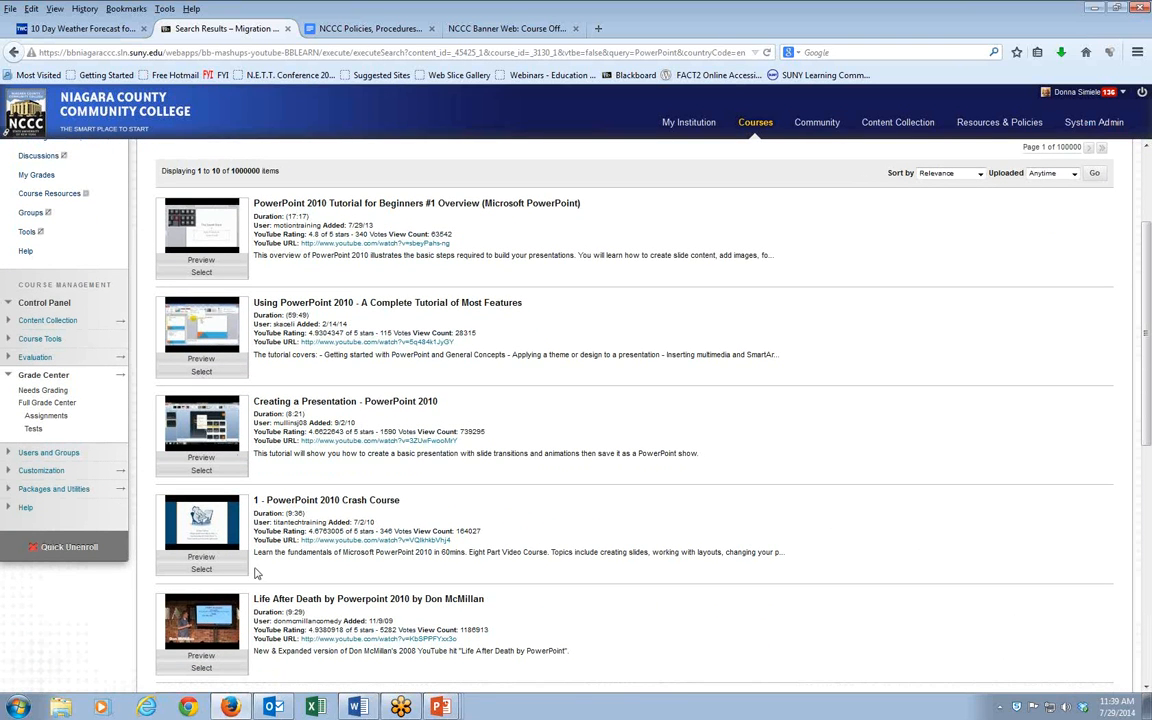
pyautogui.scroll(-1, 268, 563)
pyautogui.scroll(-1, 268, 563)
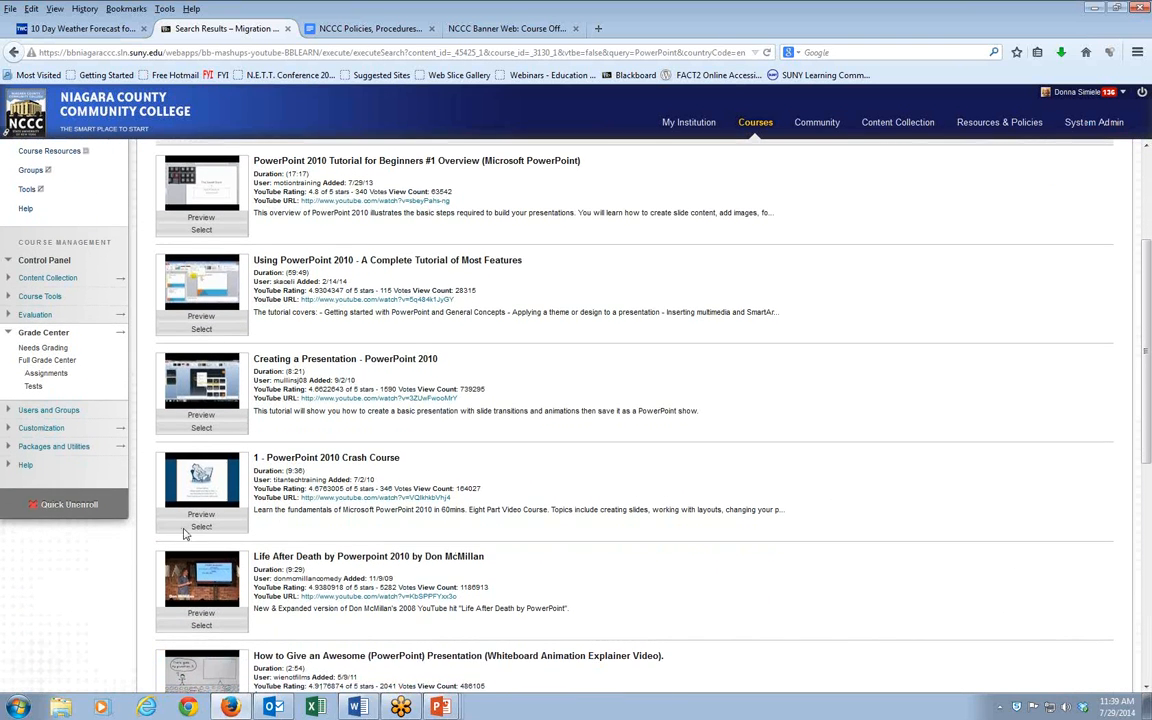
pyautogui.click(200, 522)
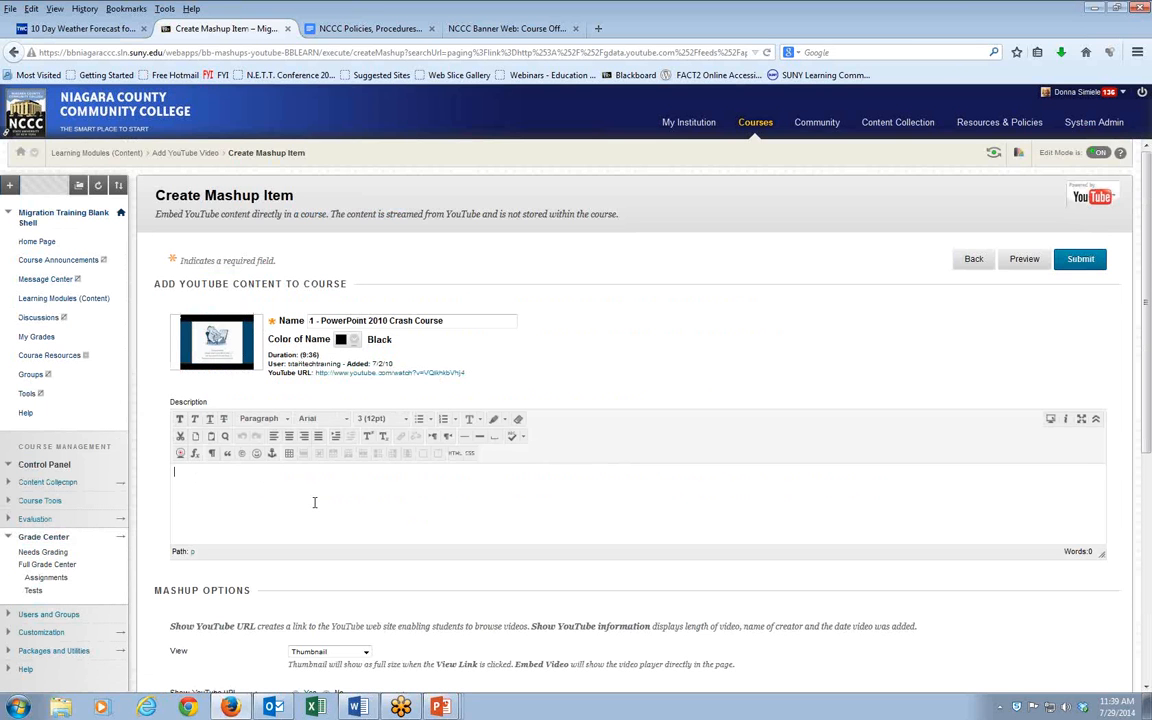
pyautogui.write('Please watch video!')
# Step: Set the mashup's view to Embed Video and enable showing the YouTube URL
pyautogui.scroll(-3, 489, 500)
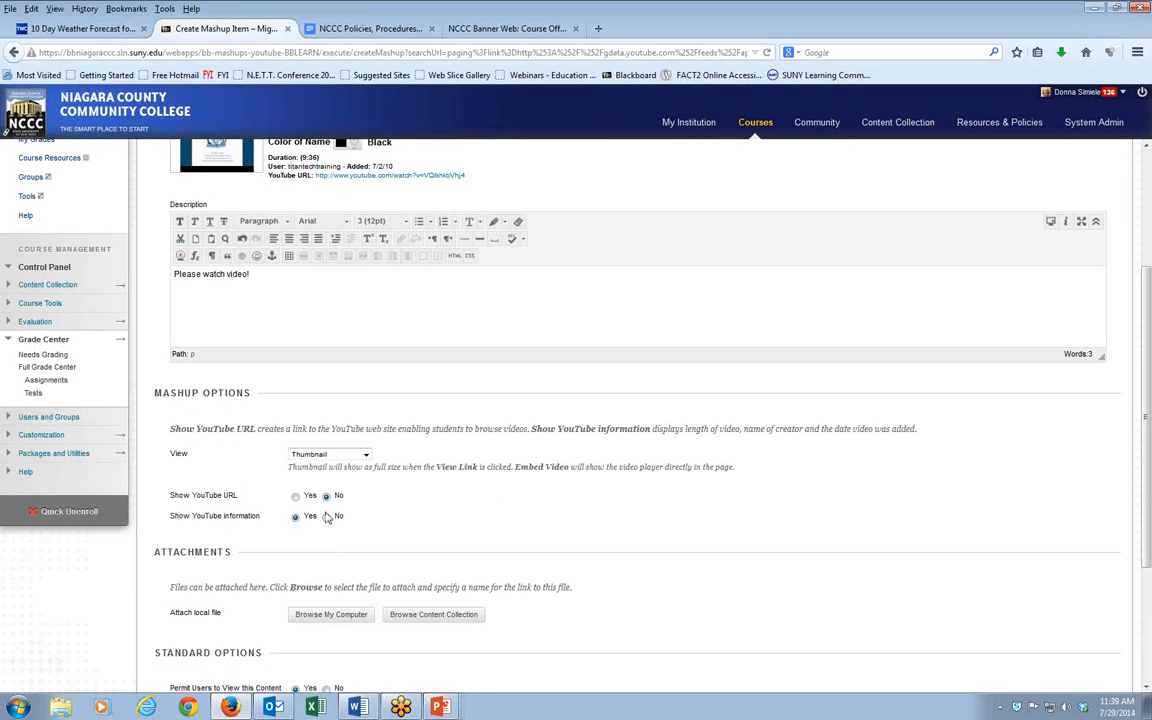
pyautogui.click(366, 456)
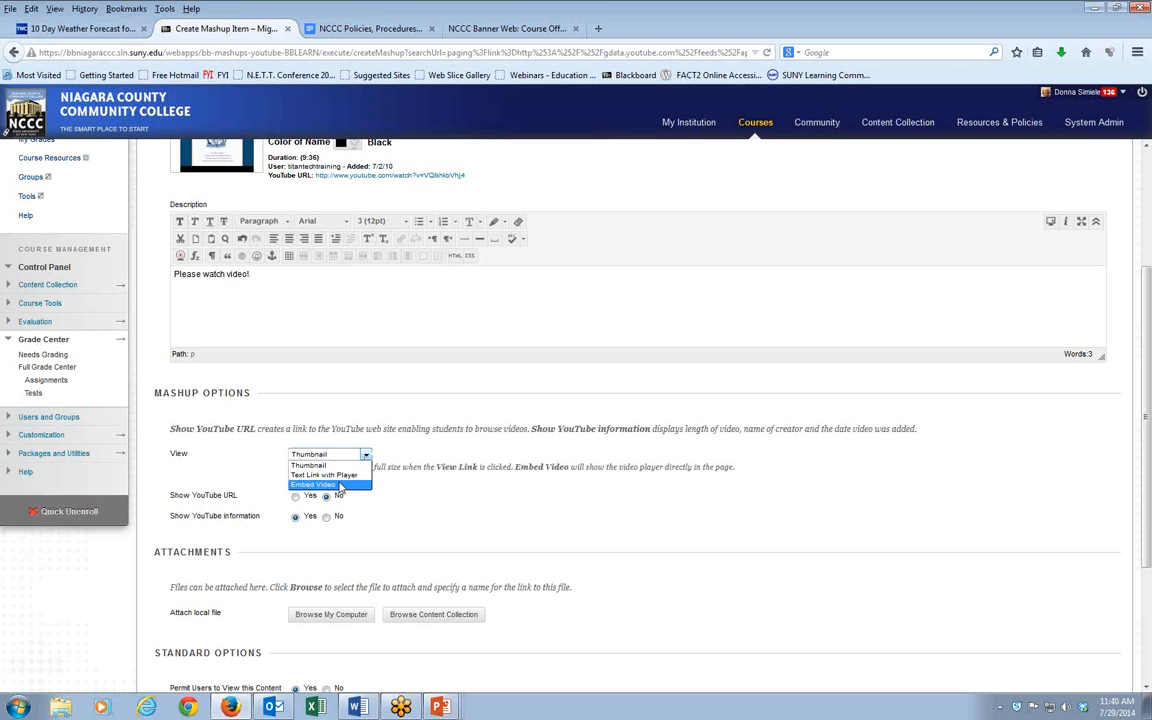
pyautogui.click(340, 485)
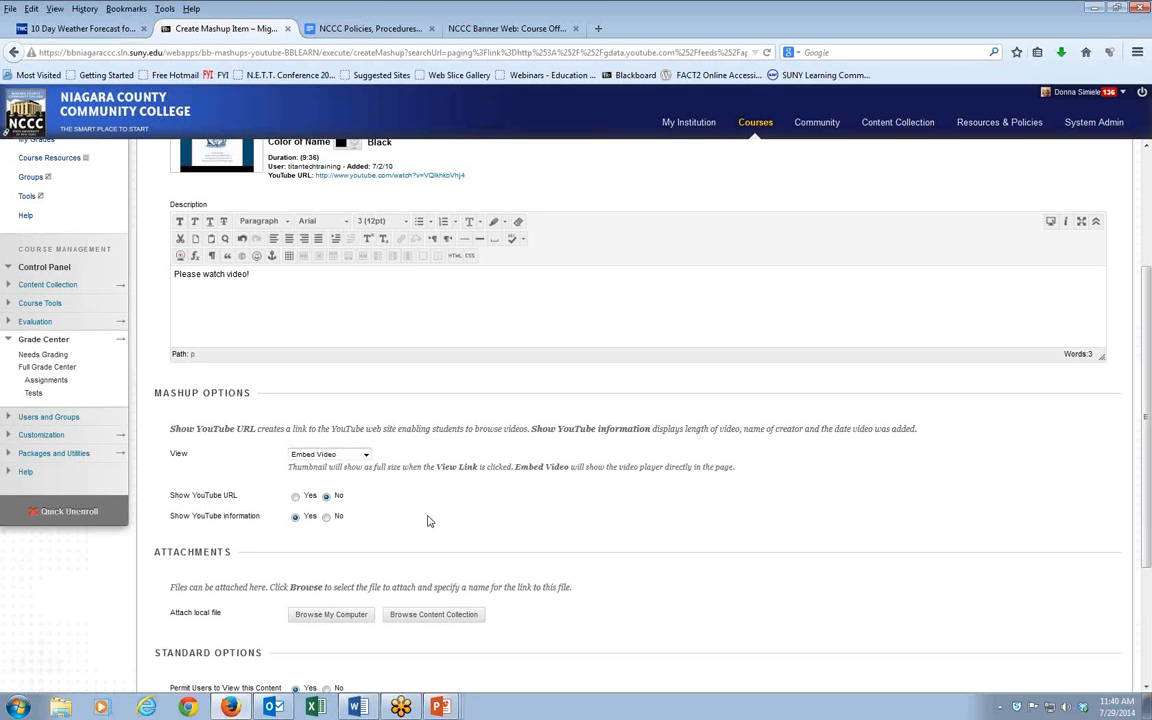
pyautogui.scroll(-1, 479, 520)
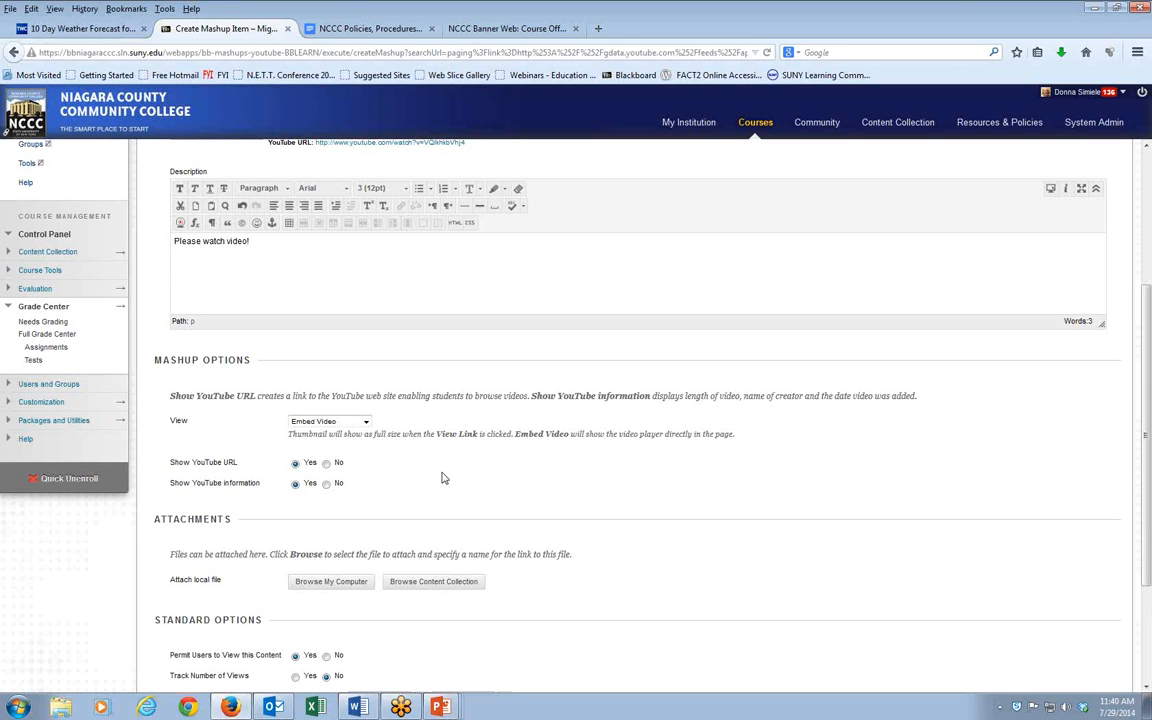
pyautogui.scroll(-2, 433, 461)
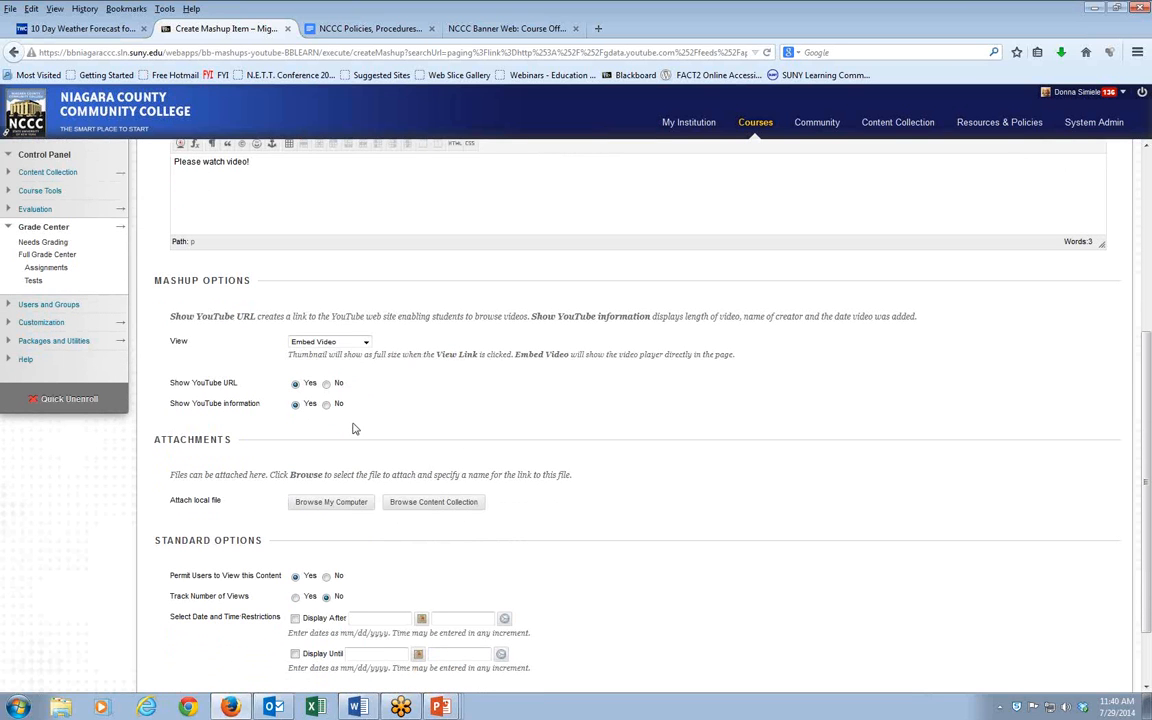
pyautogui.scroll(-1, 561, 553)
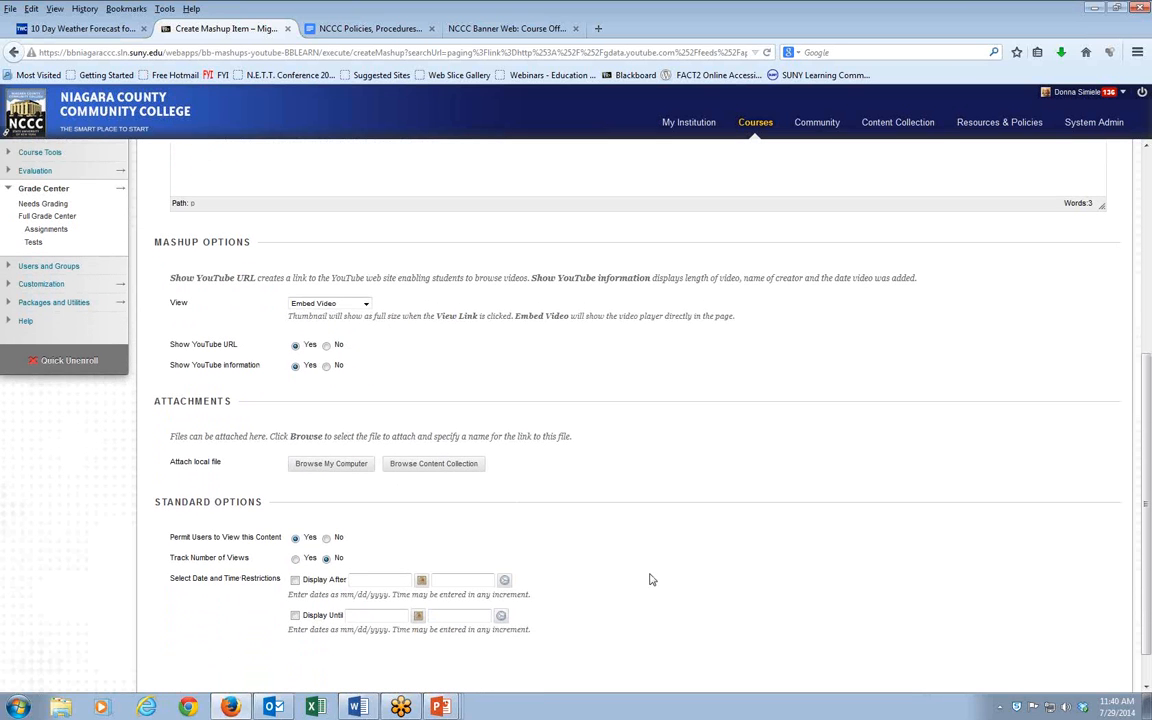
# Step: Submit the YouTube mashup and check how the embedded video appears among the Learning Modules (Content) items
pyautogui.scroll(-1, 623, 574)
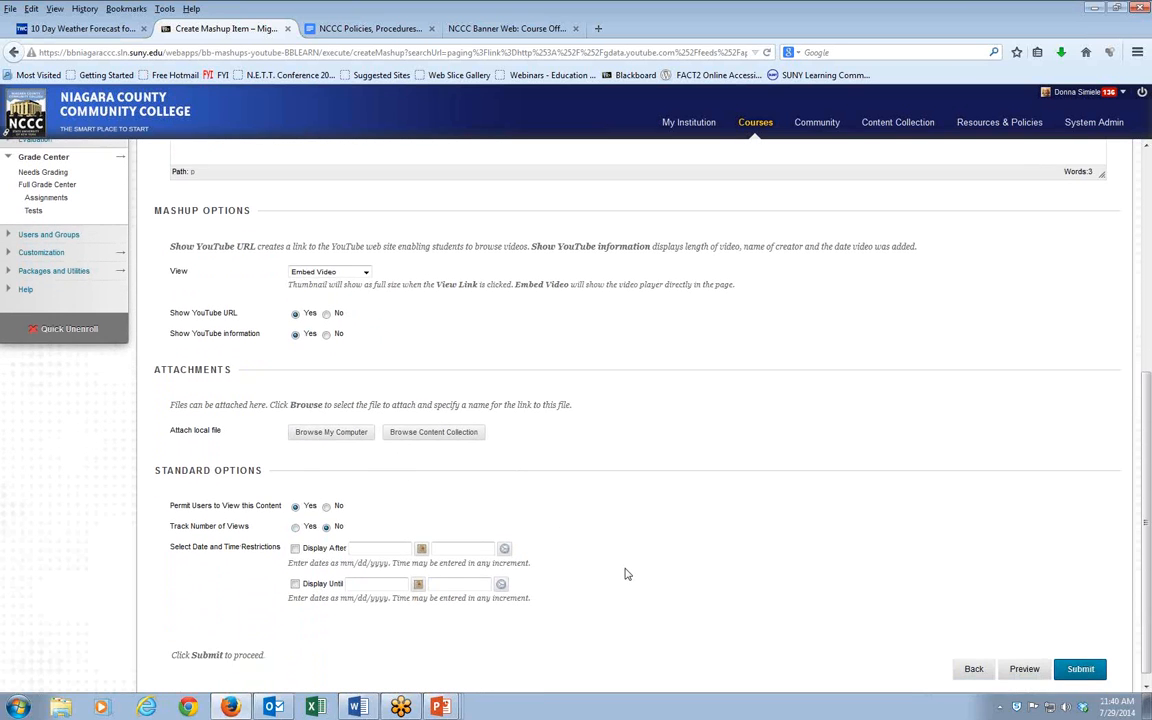
pyautogui.click(1077, 658)
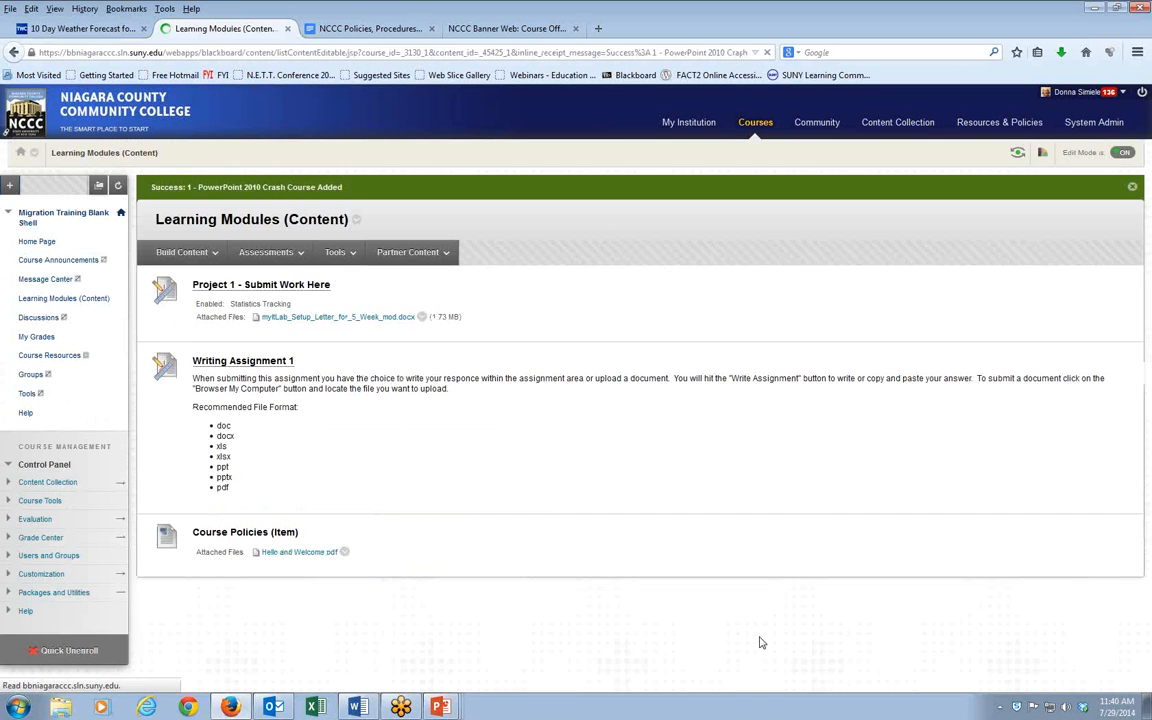
pyautogui.scroll(-10, 600, 605)
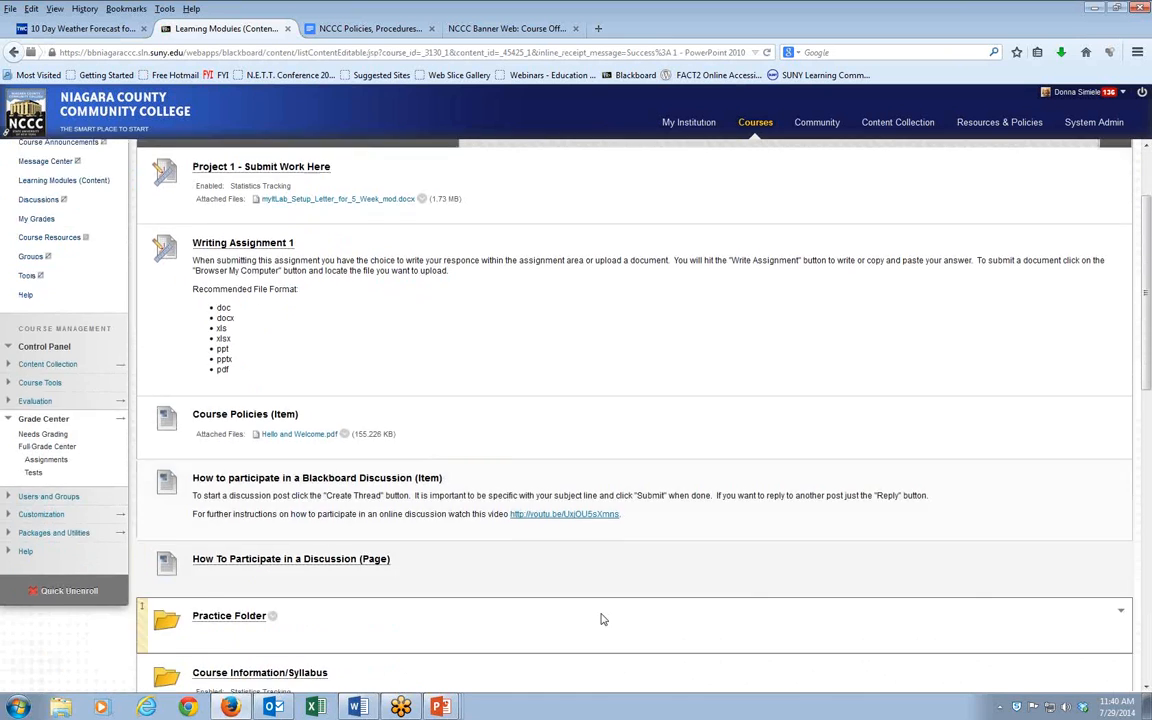
pyautogui.scroll(-1, 604, 621)
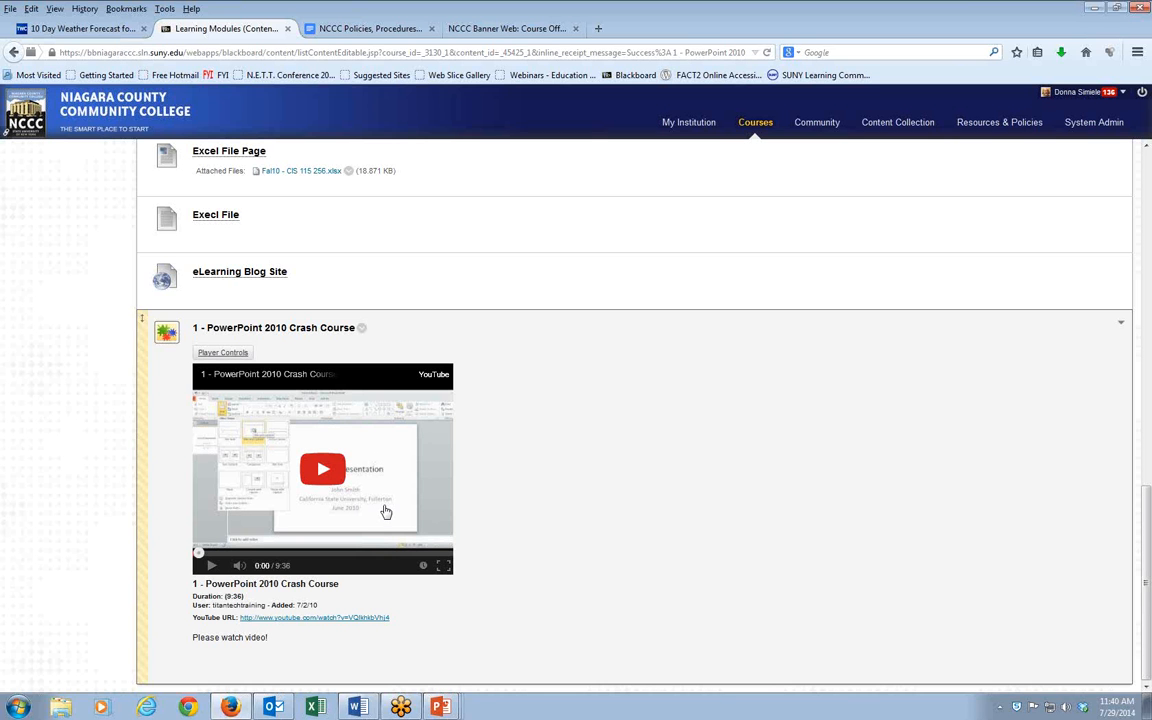
pyautogui.scroll(5, 386, 510)
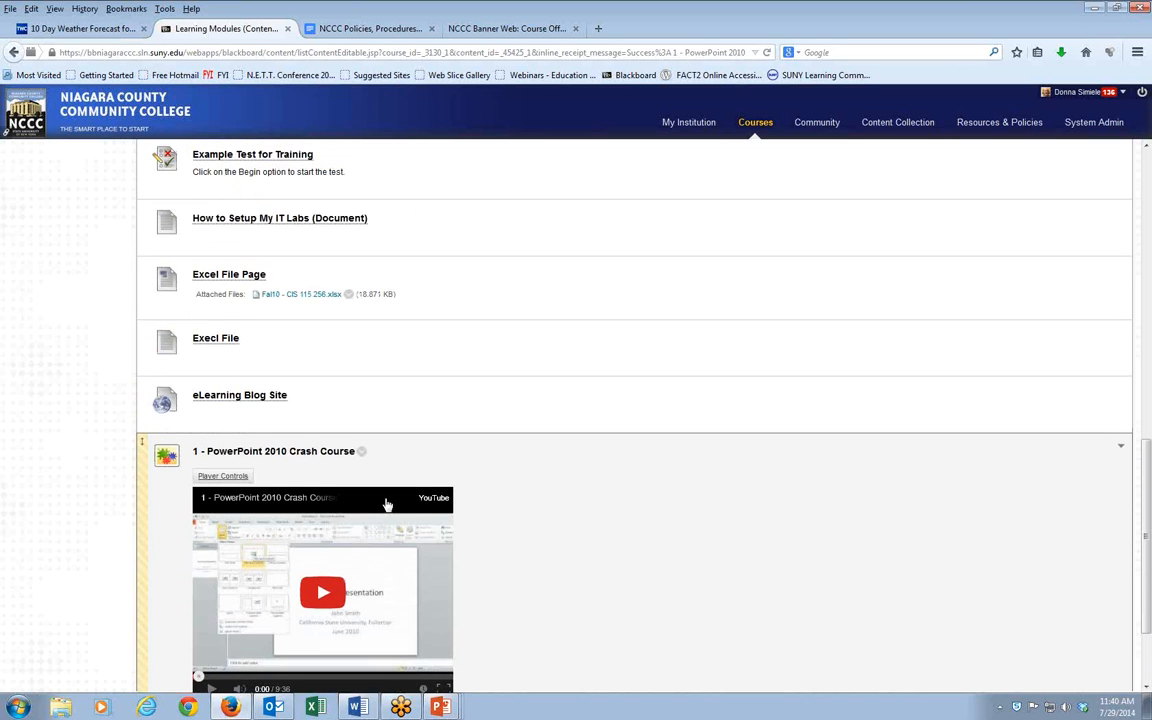
pyautogui.scroll(15, 388, 505)
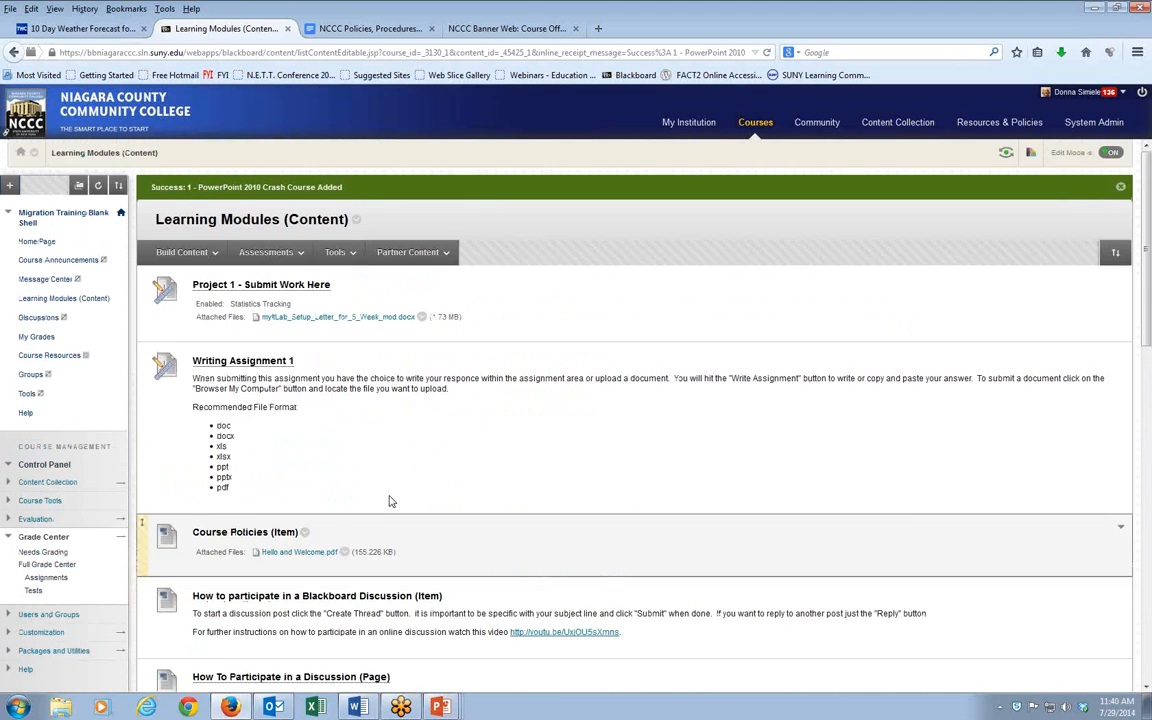
# Step: Start adding a SlideShare Presentation mashup to Learning Modules (Content) and search for "PowerPoint" presentations
pyautogui.click(192, 256)
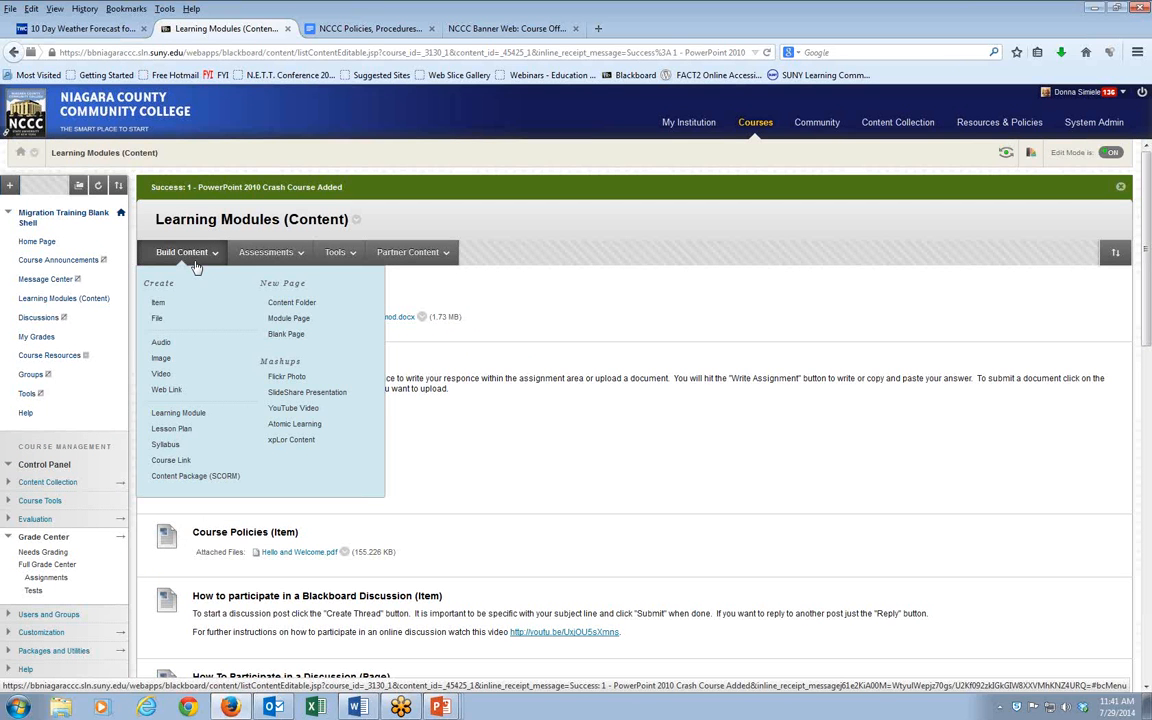
pyautogui.click(330, 392)
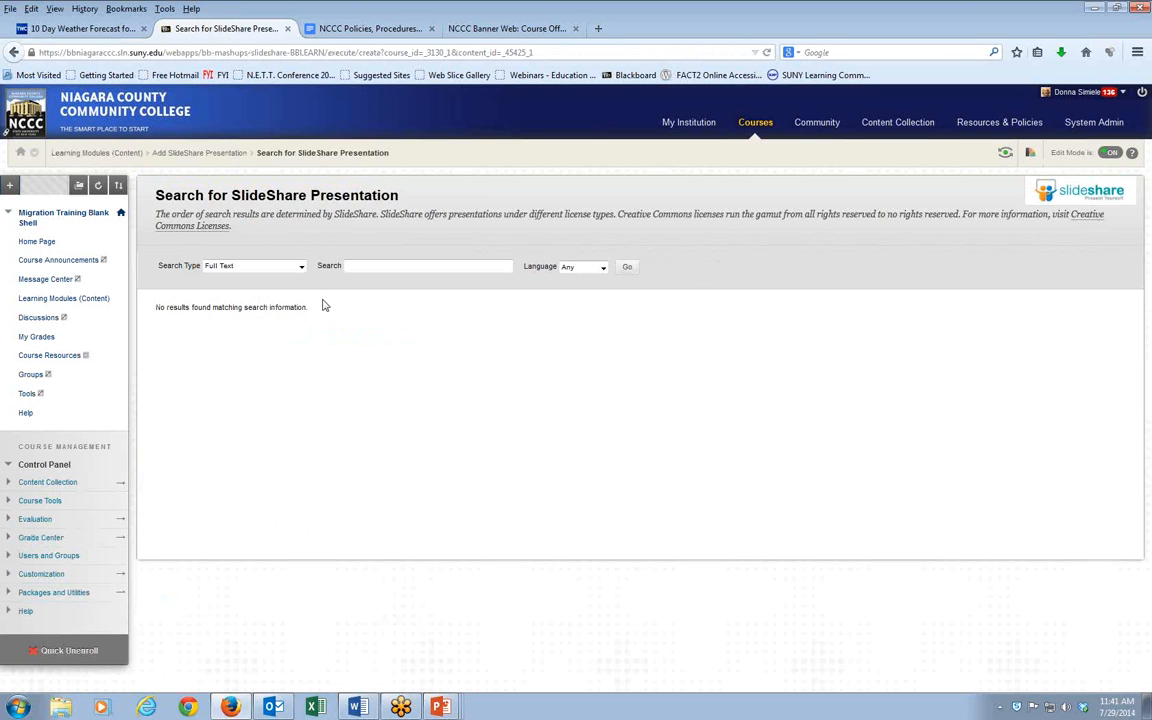
pyautogui.click(381, 267)
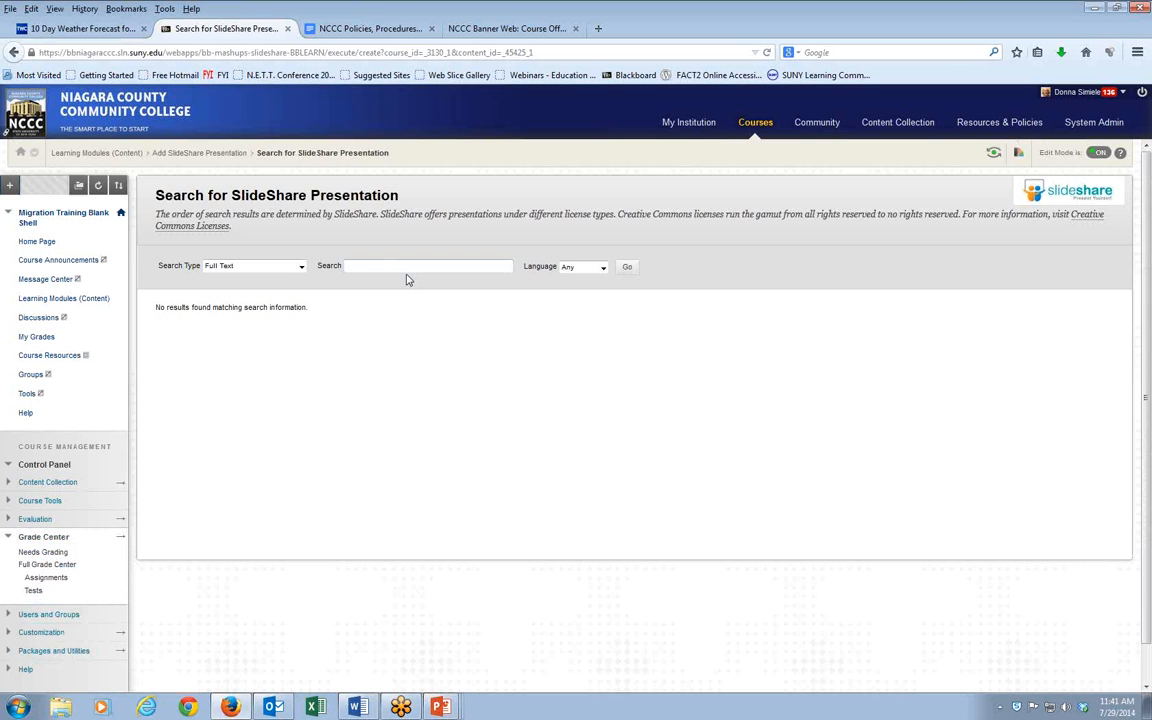
pyautogui.write('p')
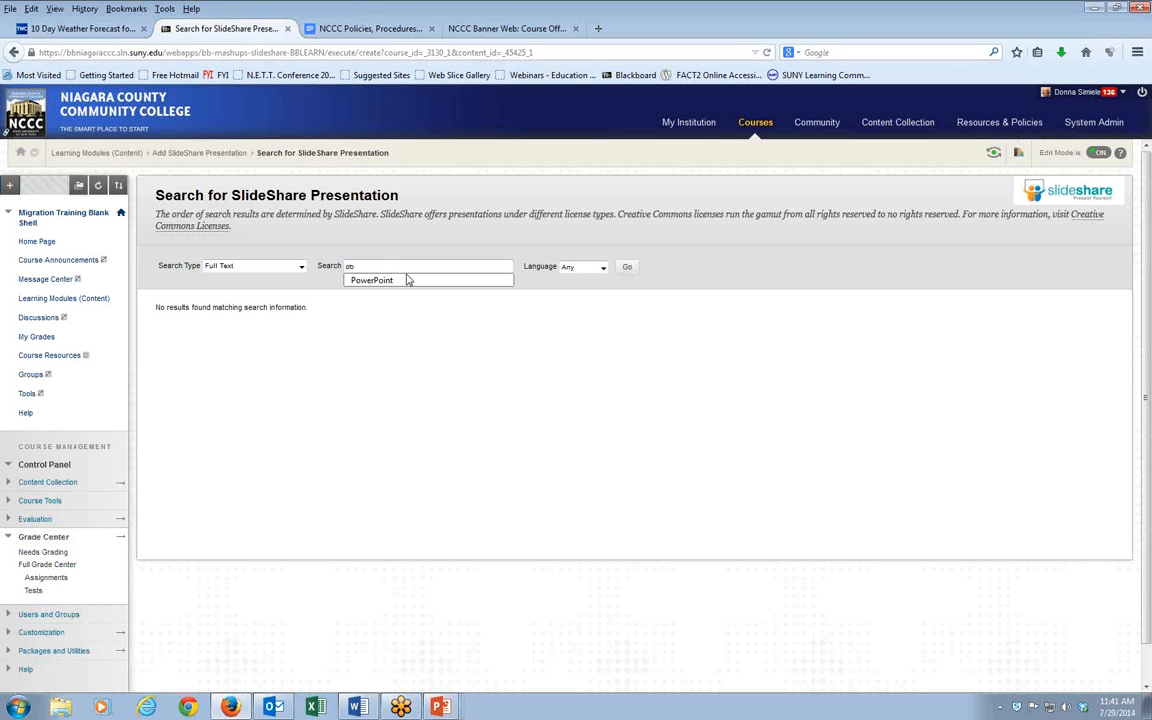
pyautogui.write('o')
pyautogui.click(372, 280)
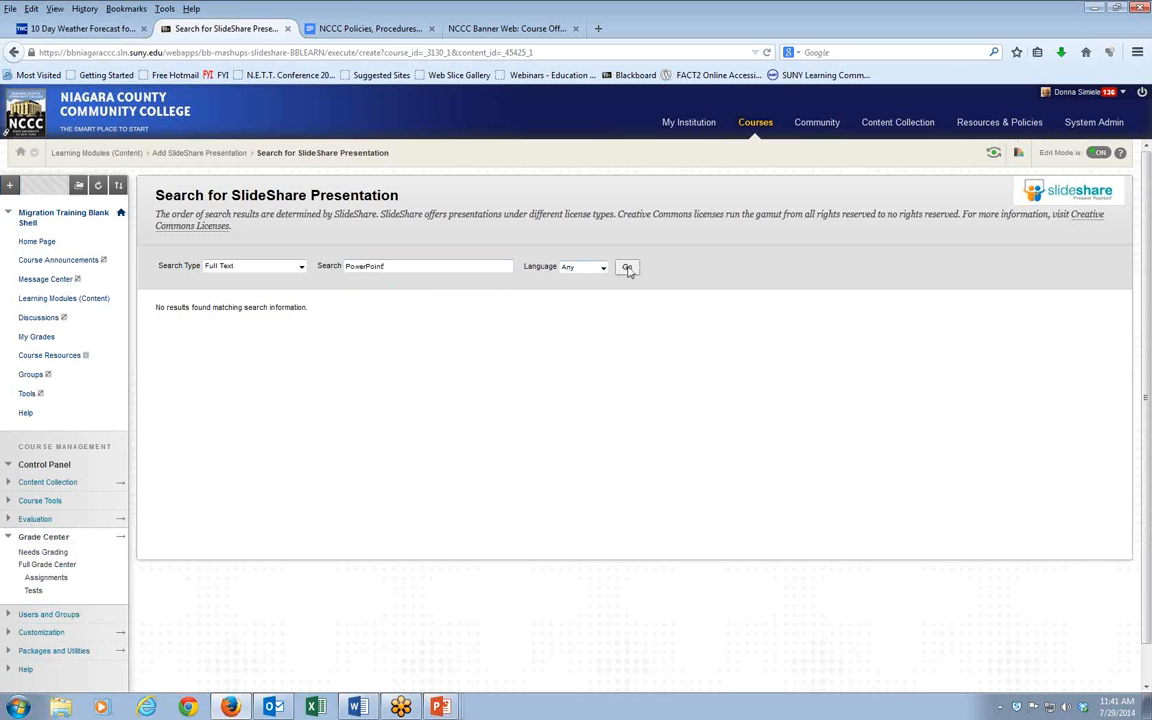
pyautogui.click(627, 266)
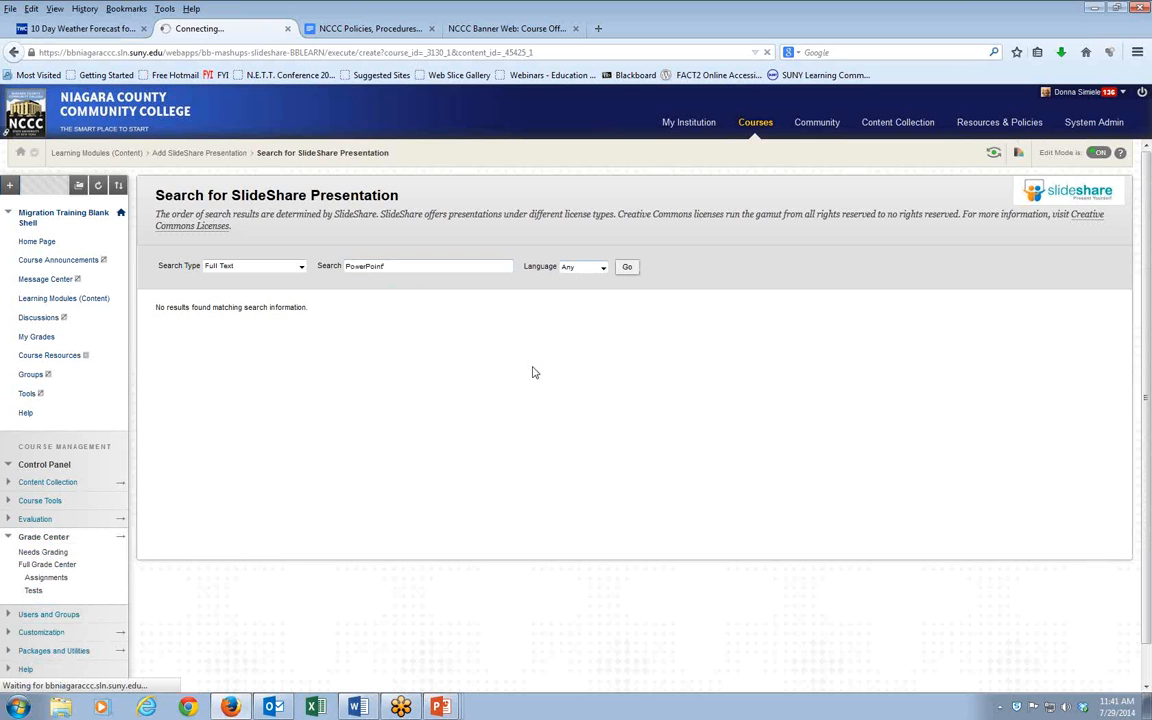
pyautogui.click(364, 266)
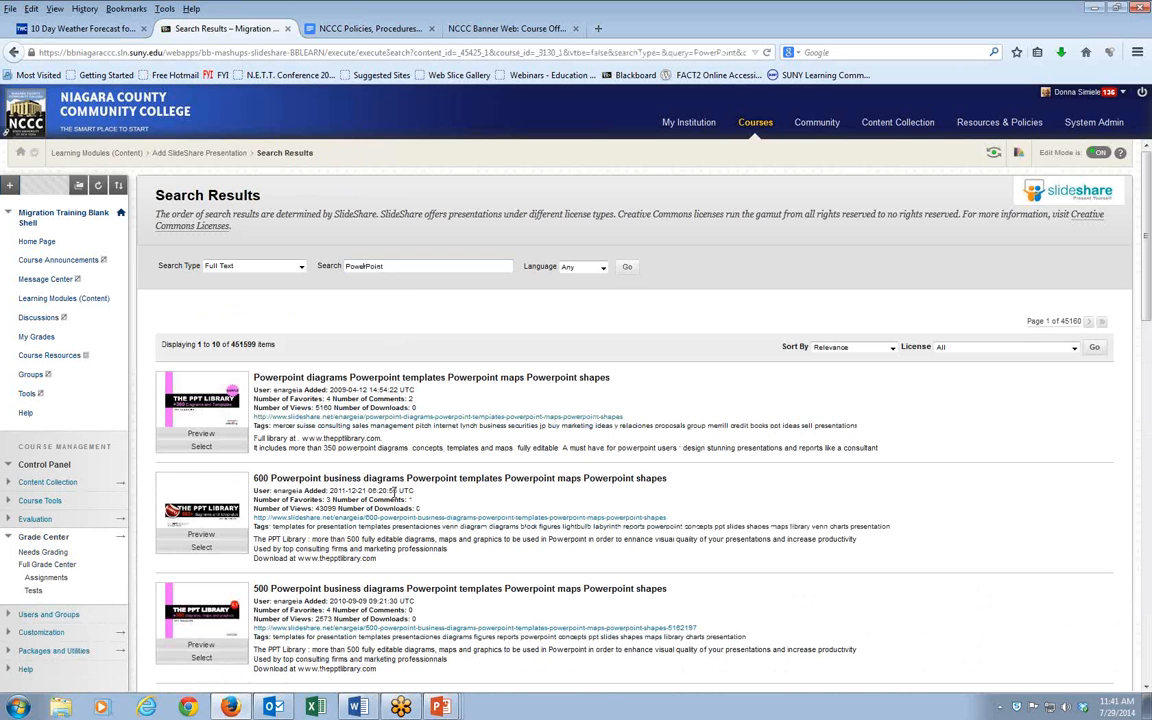
pyautogui.scroll(-3, 395, 494)
pyautogui.scroll(-5, 396, 494)
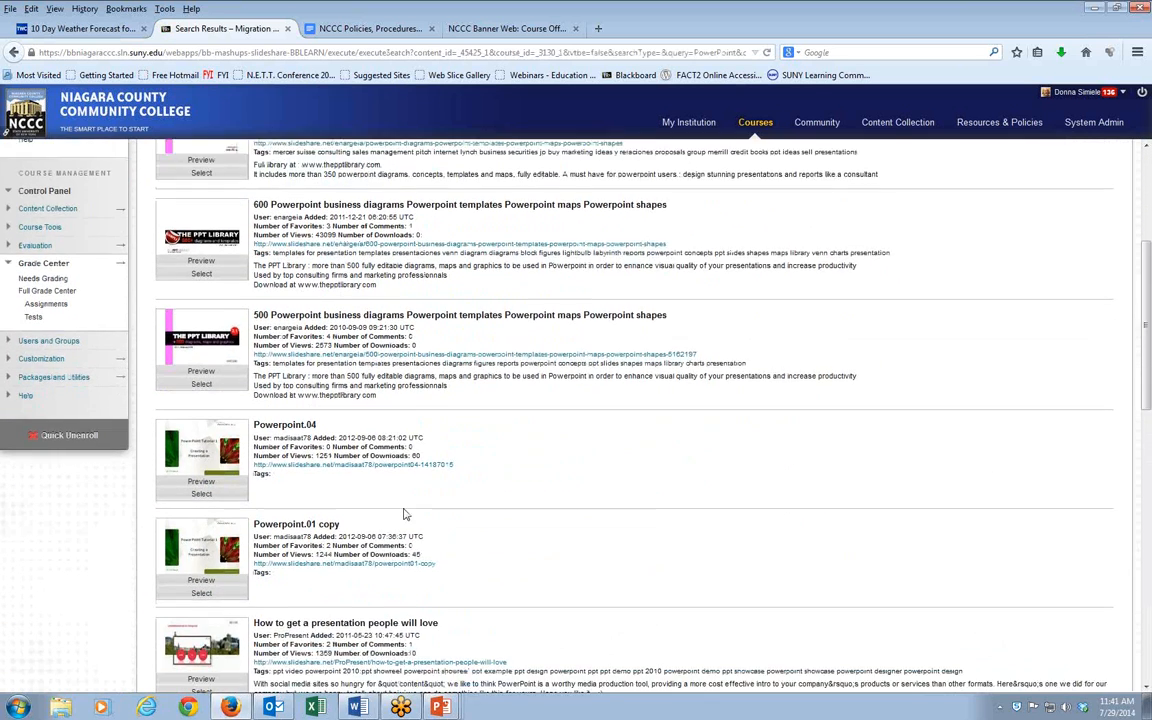
pyautogui.scroll(-5, 520, 515)
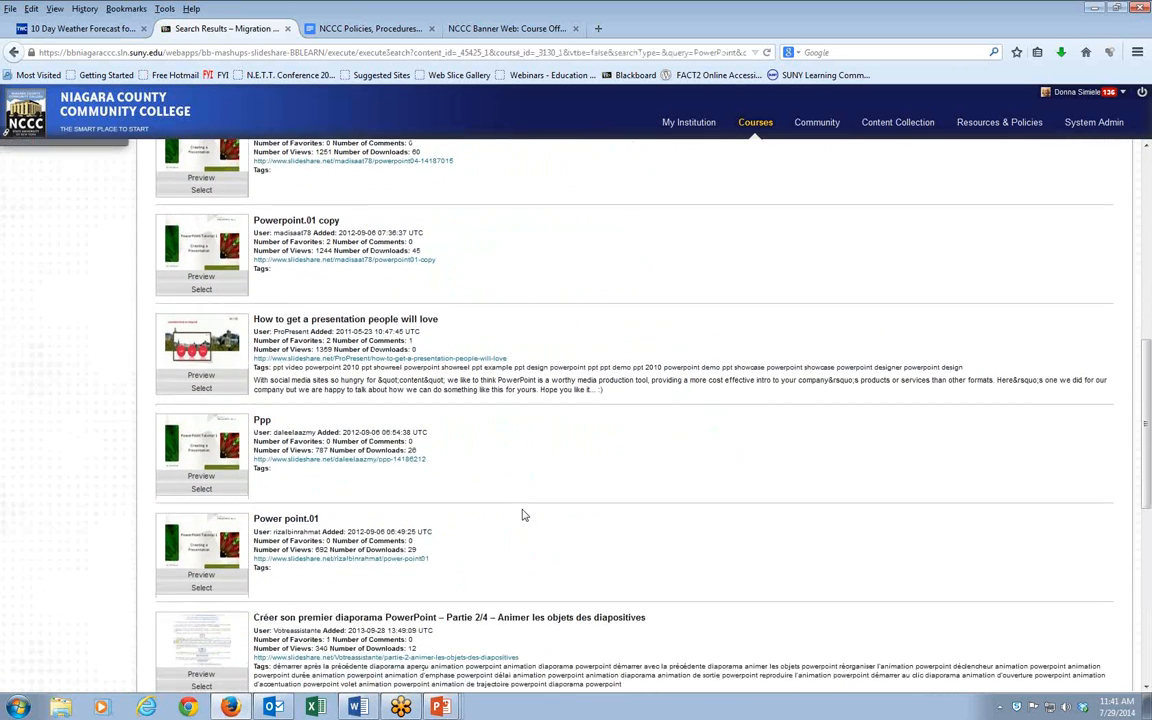
pyautogui.scroll(-4, 521, 515)
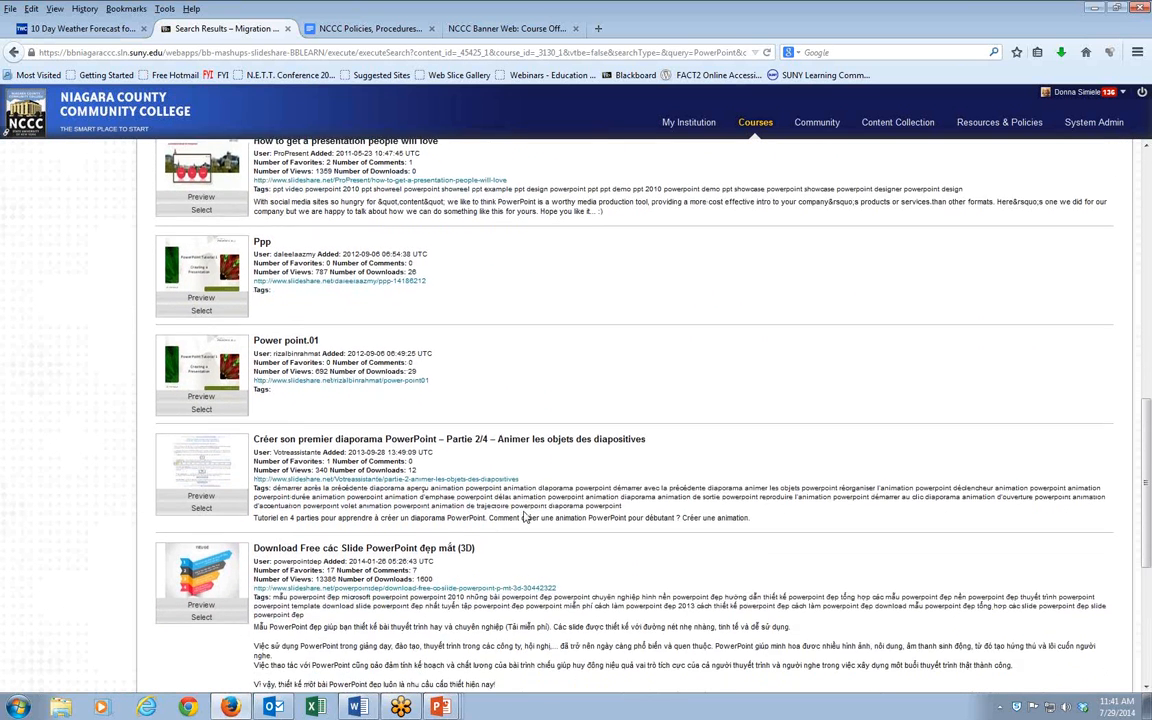
pyautogui.scroll(-1, 523, 516)
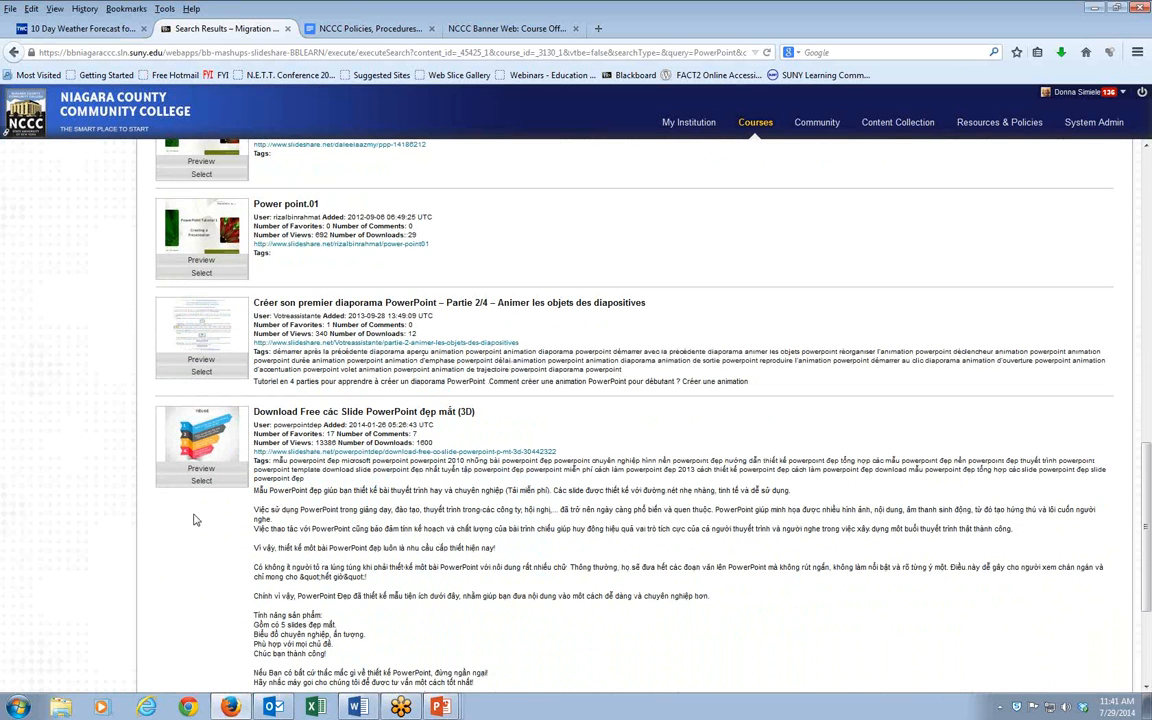
pyautogui.click(202, 481)
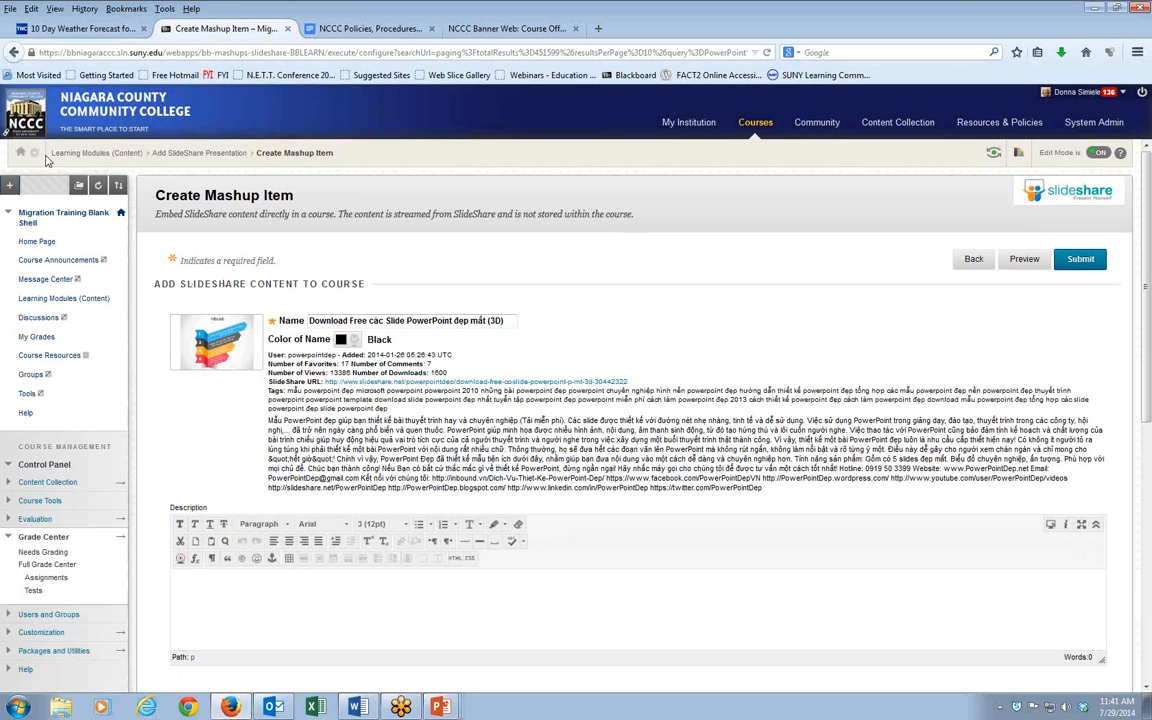
pyautogui.click(12, 54)
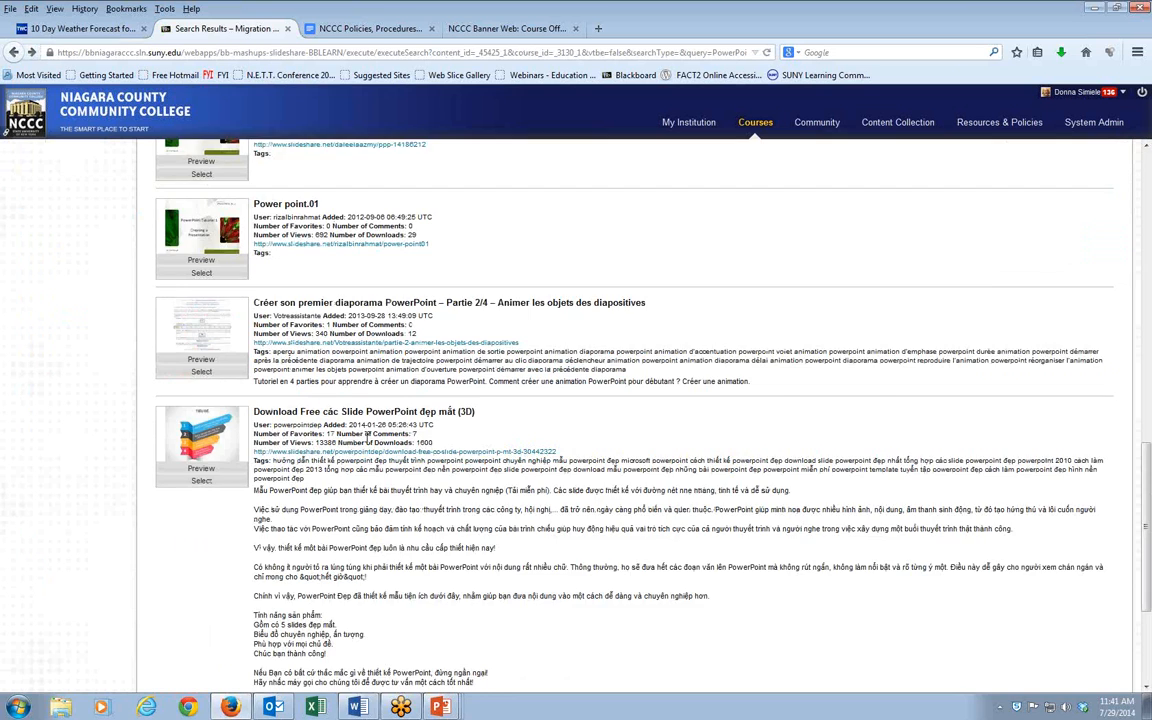
# Step: Select the SlideShare presentation "Créer son premier diaporama PowerPoint – Partie 2/4 – Animer les objets des diapositives" for the mashup
pyautogui.scroll(-3, 368, 434)
pyautogui.scroll(3, 356, 415)
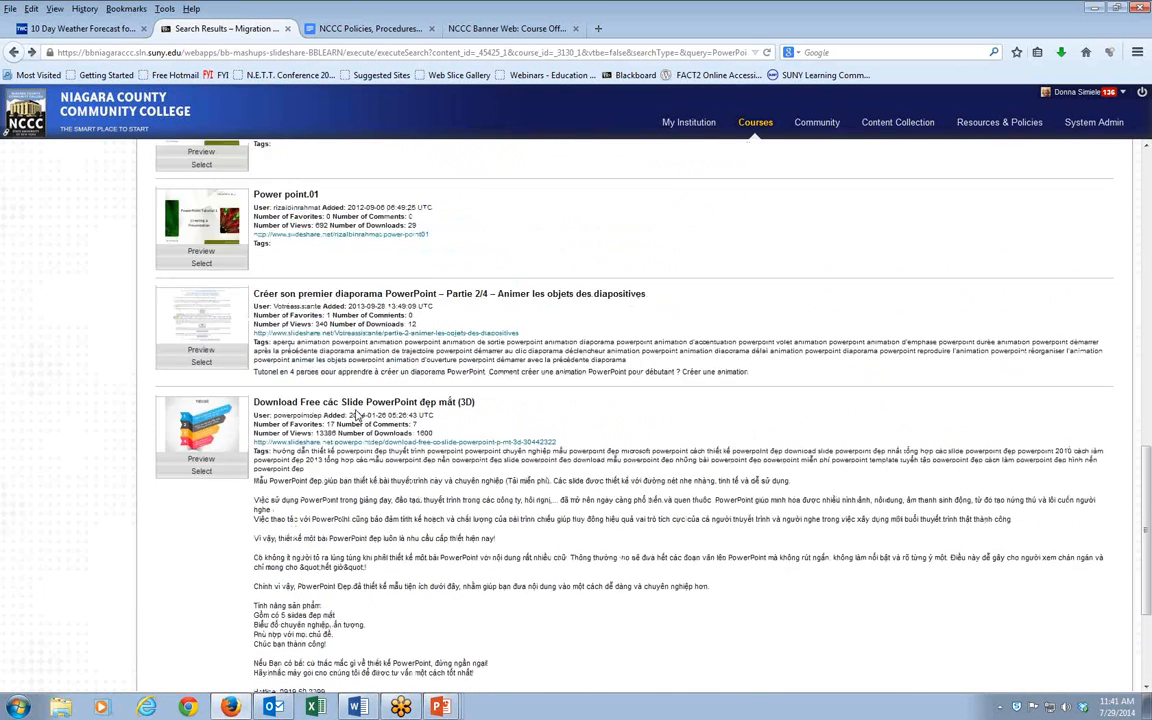
pyautogui.scroll(1, 356, 415)
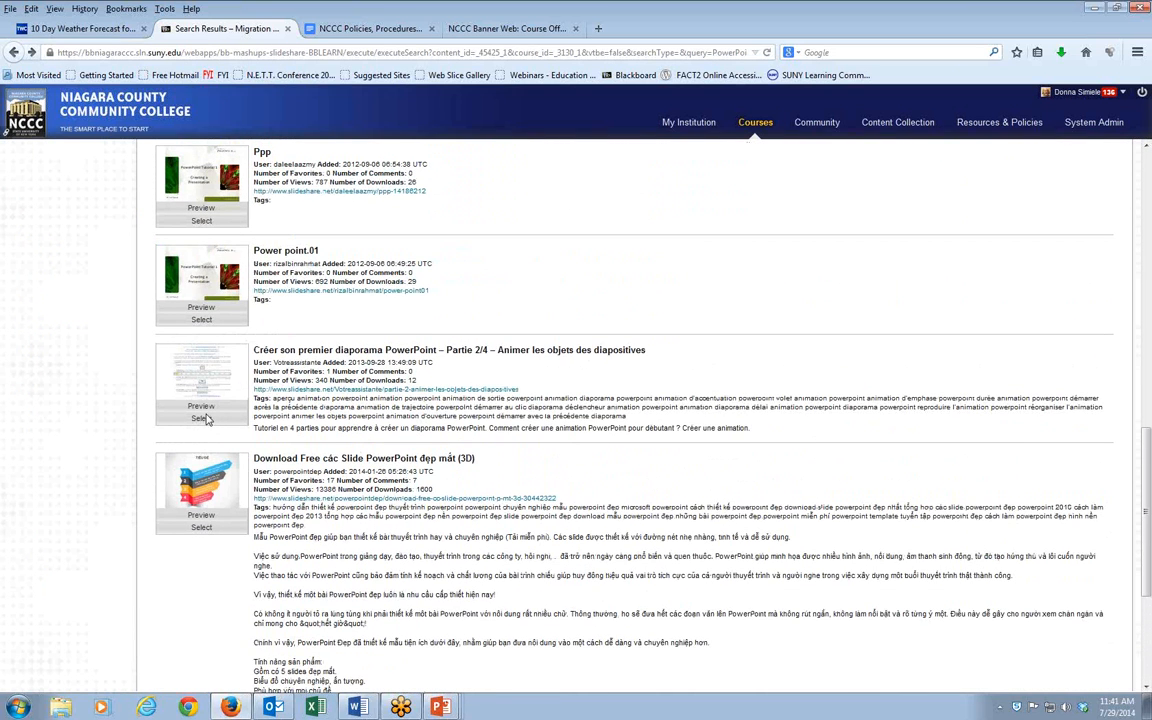
pyautogui.click(210, 419)
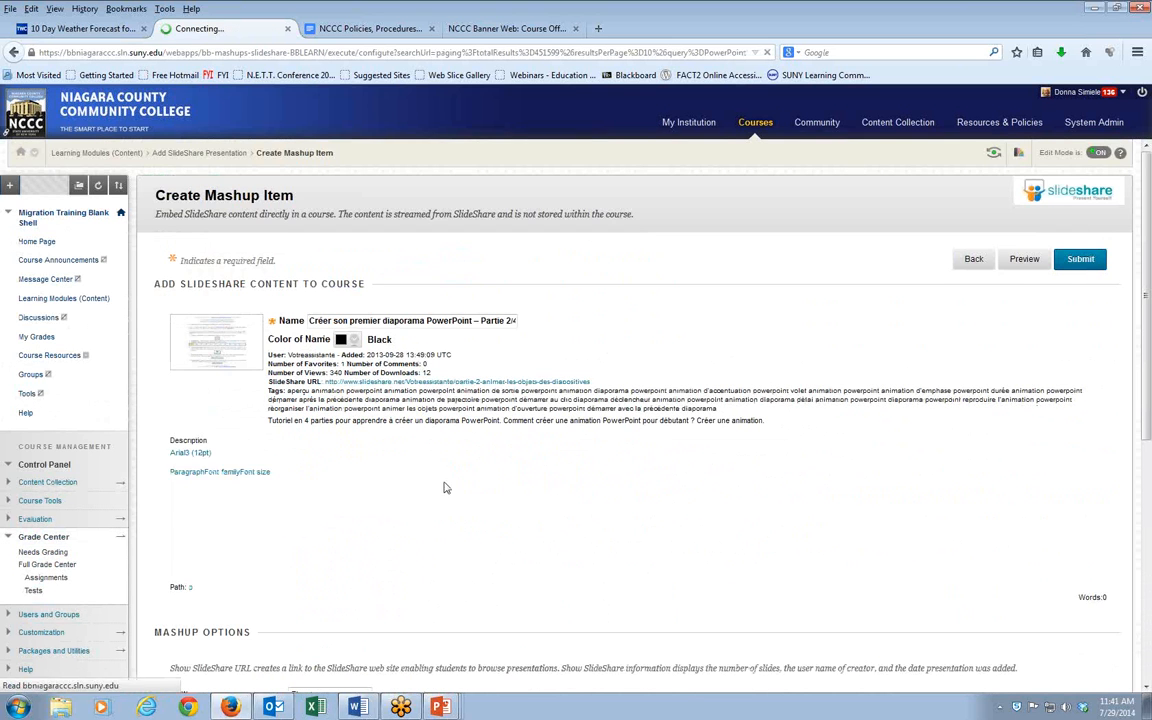
# Step: Choose the Thumbnail view for the SlideShare mashup and submit it
pyautogui.scroll(-5, 655, 514)
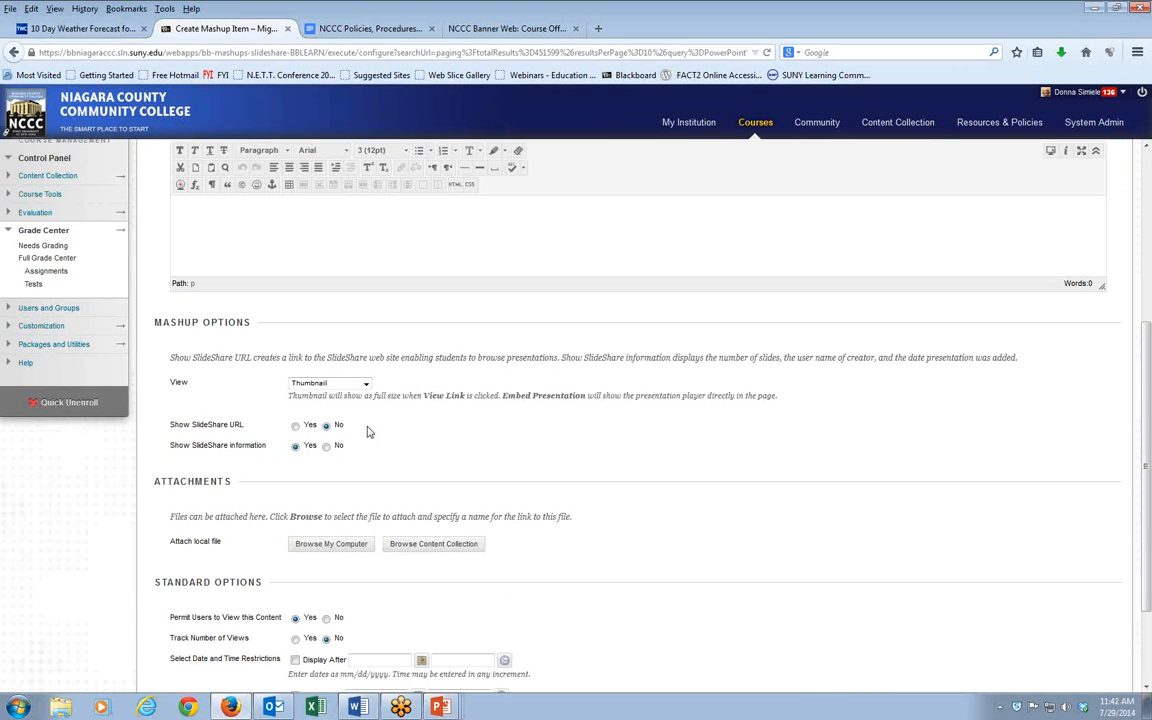
pyautogui.click(366, 384)
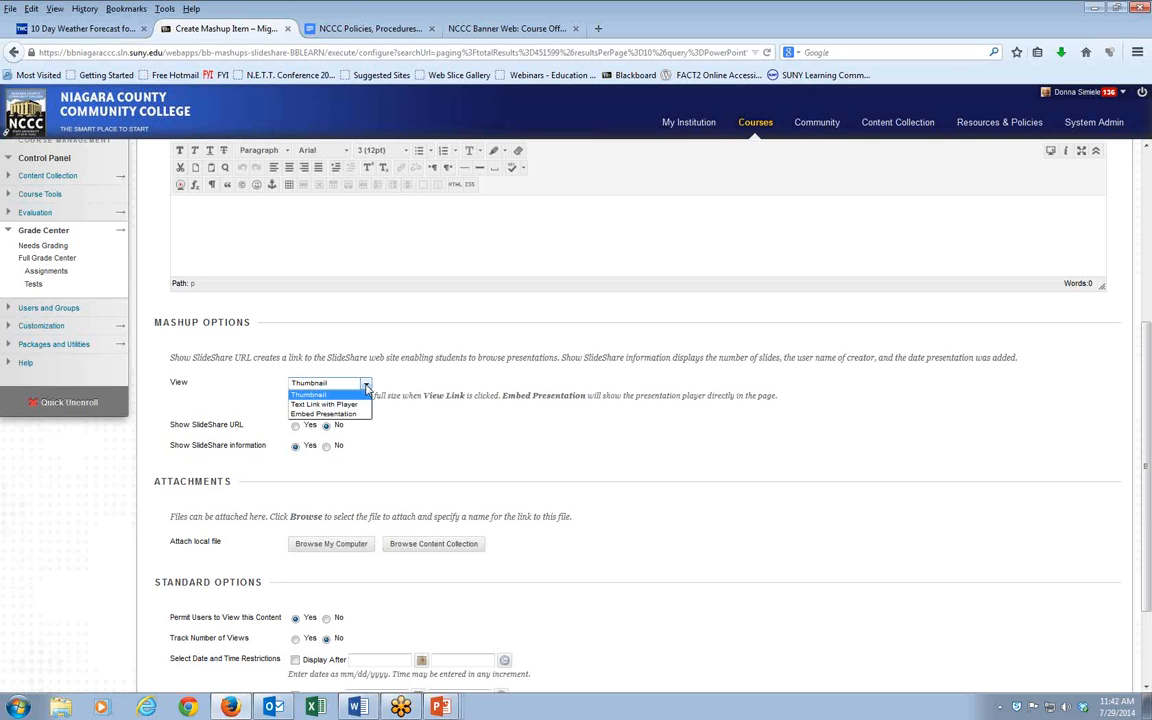
pyautogui.click(354, 394)
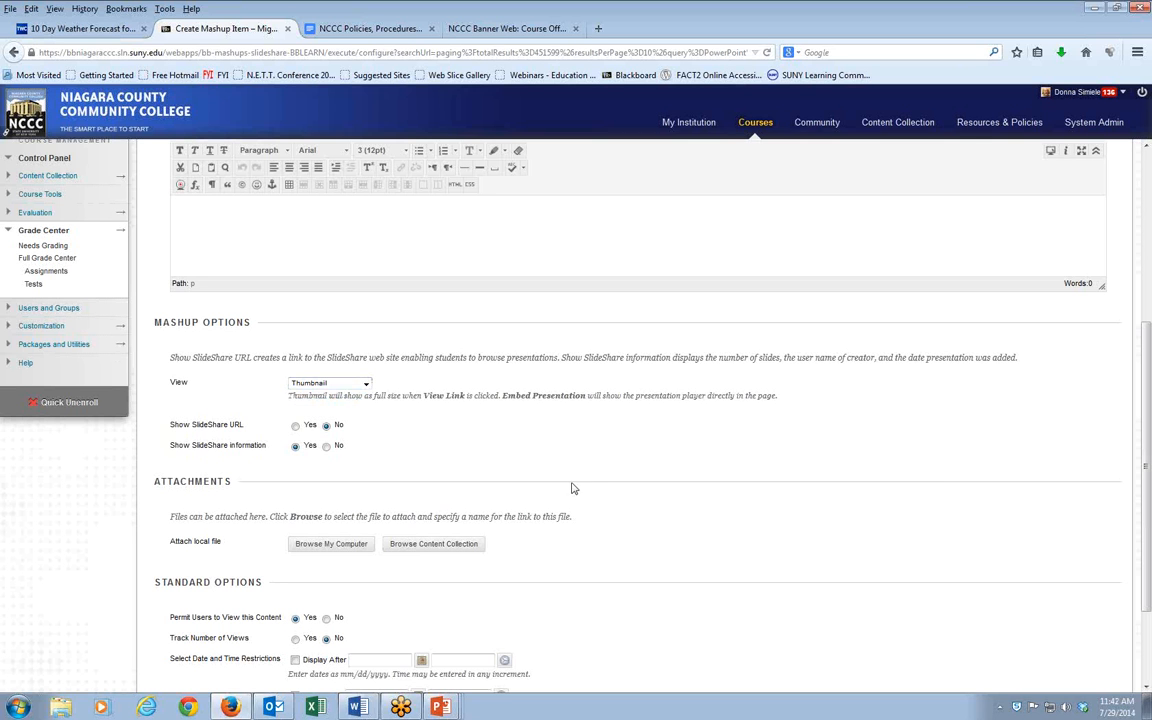
pyautogui.scroll(-2, 698, 544)
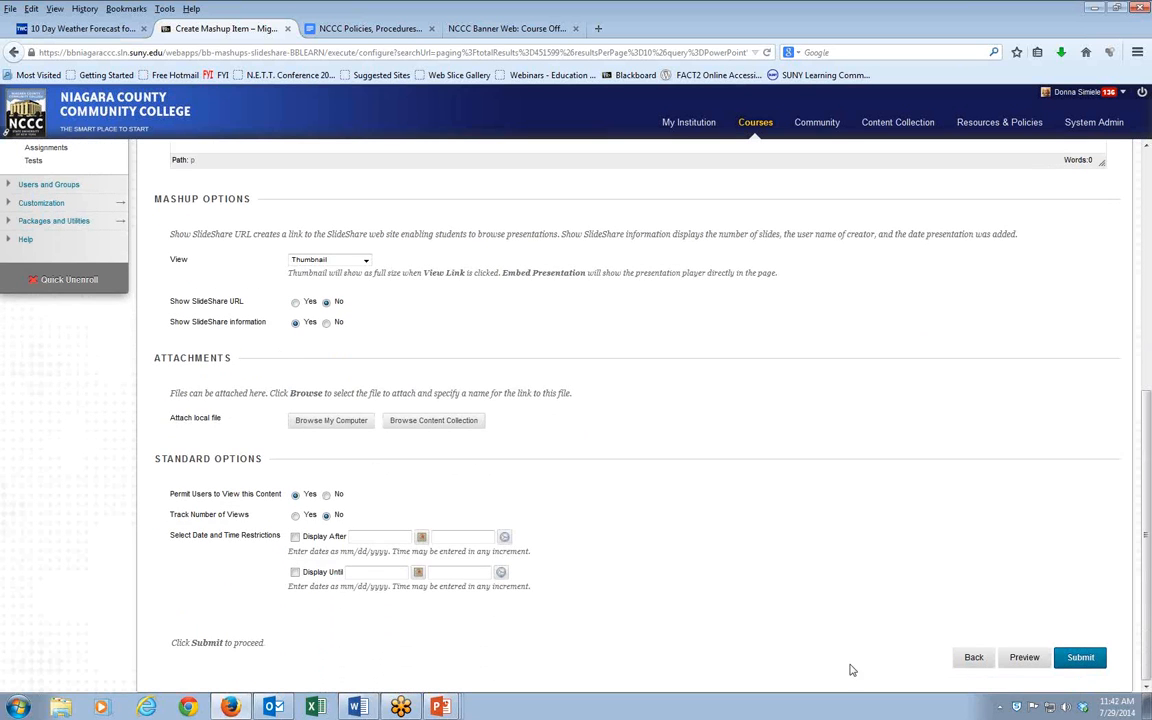
pyautogui.click(1078, 657)
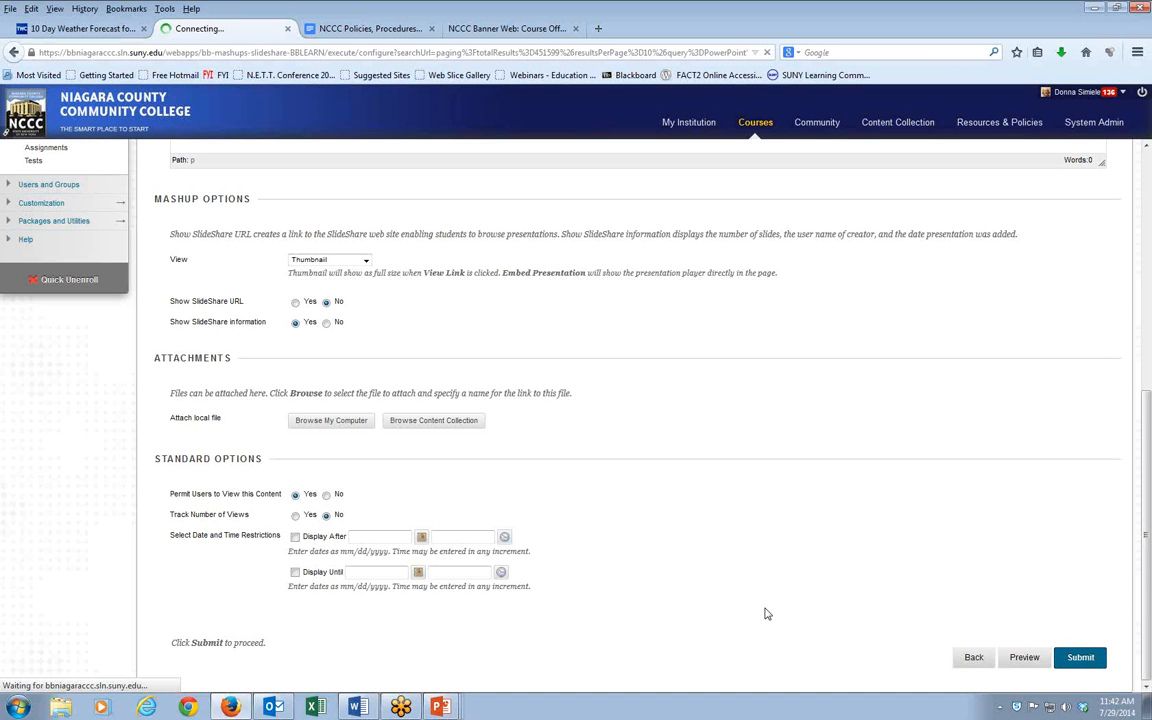
# Step: Open the newly added SlideShare presentation in Learning Modules (Content) and page through it to the last page
pyautogui.scroll(-2, 673, 519)
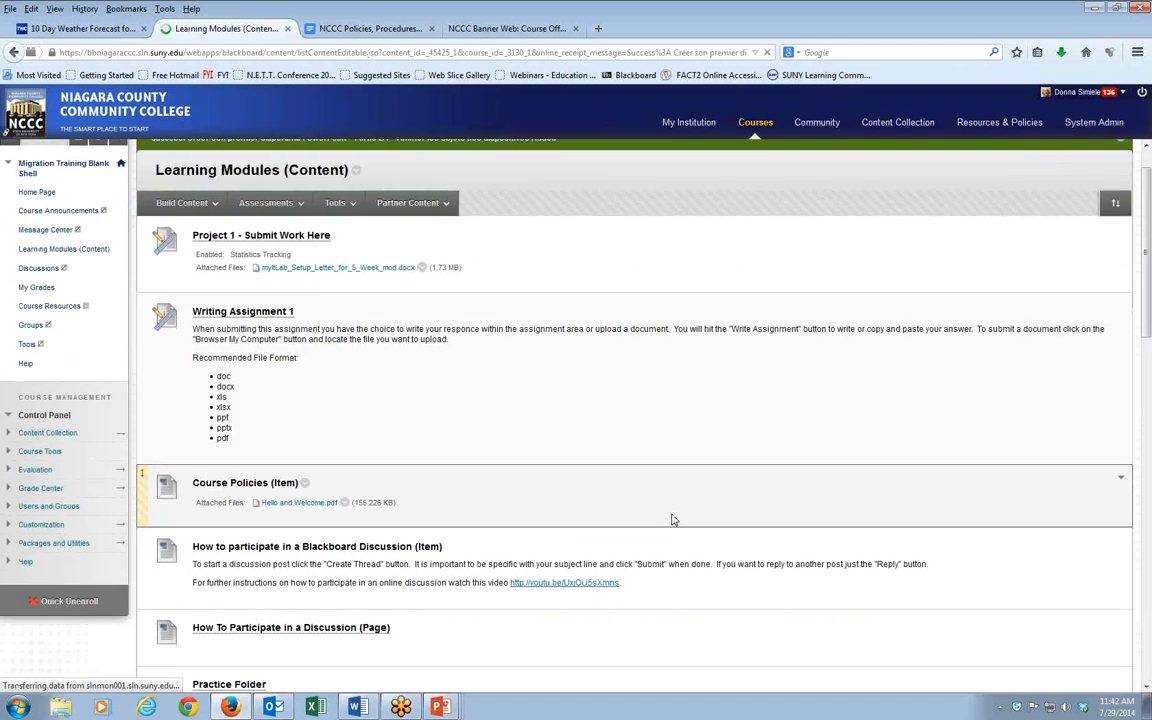
pyautogui.scroll(-15, 673, 519)
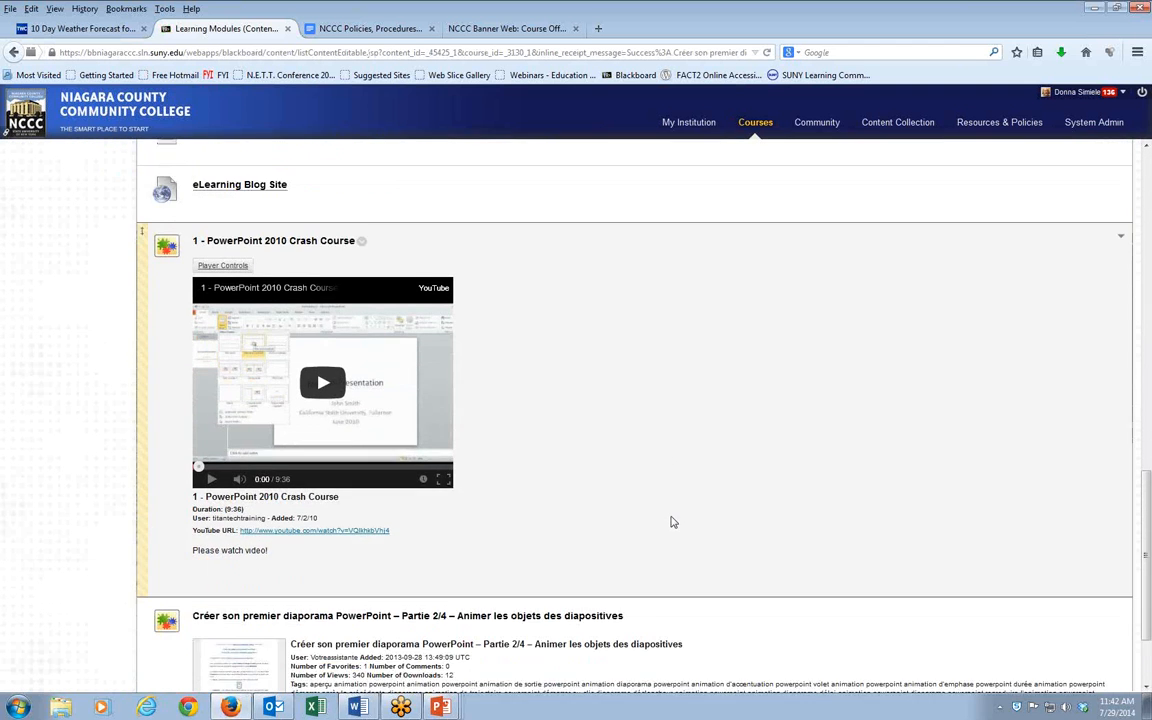
pyautogui.scroll(-3, 673, 522)
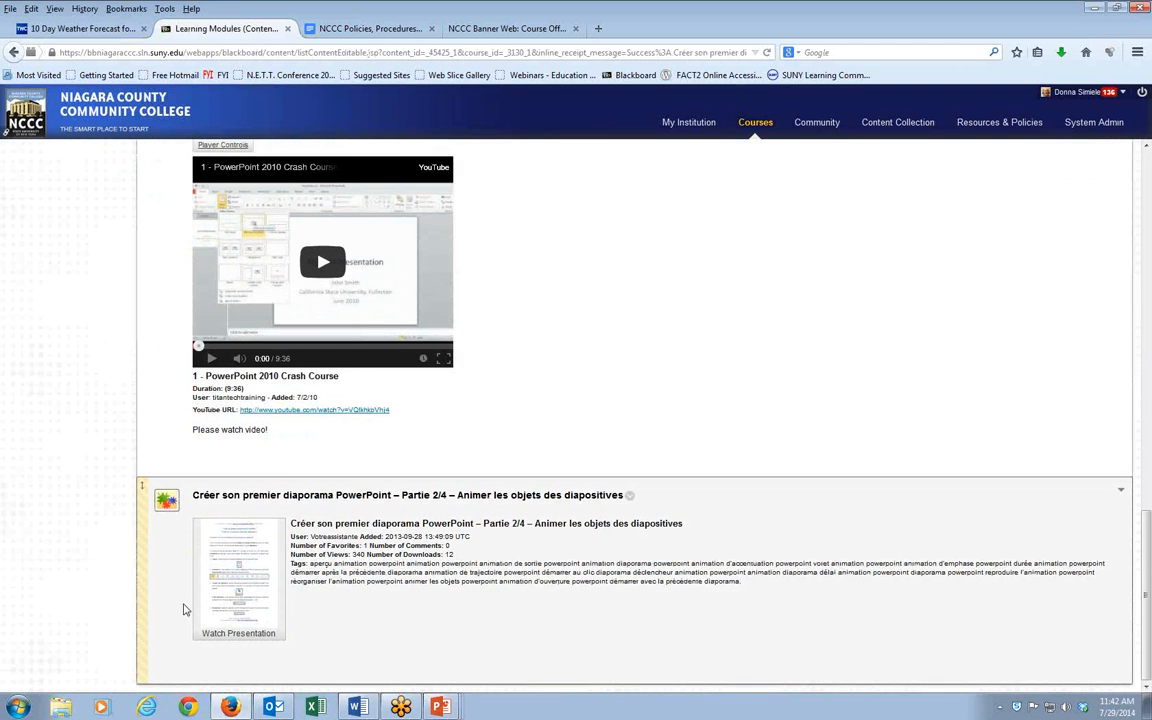
pyautogui.click(244, 580)
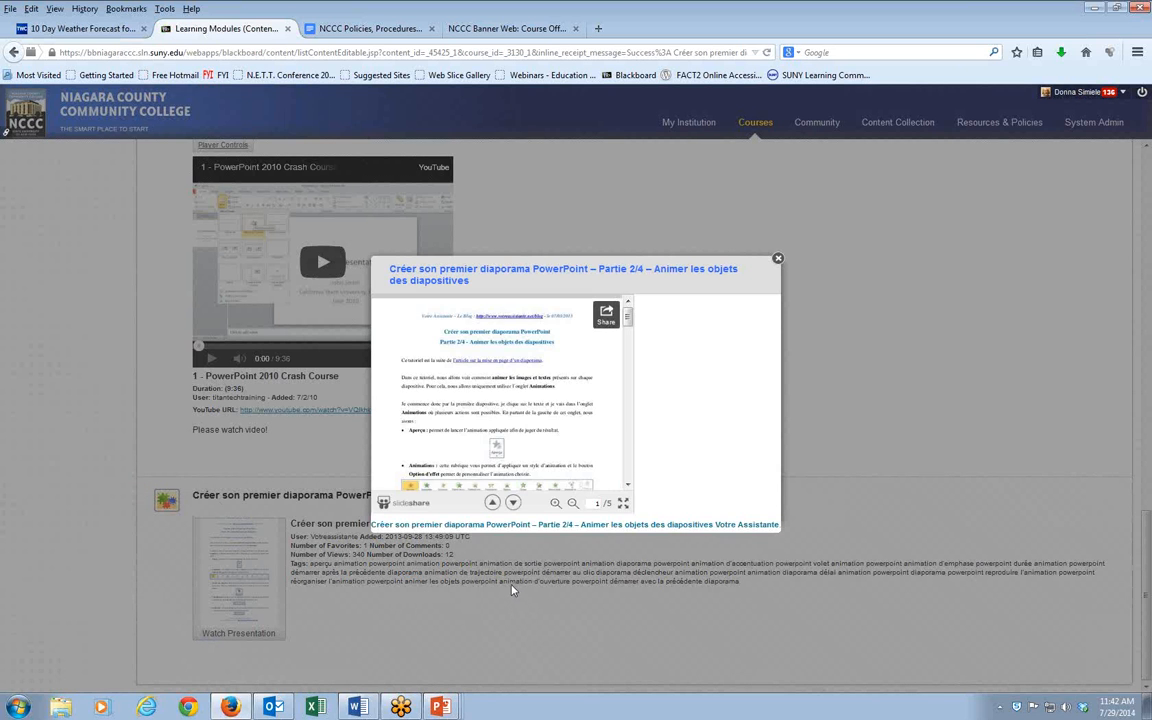
pyautogui.click(514, 504)
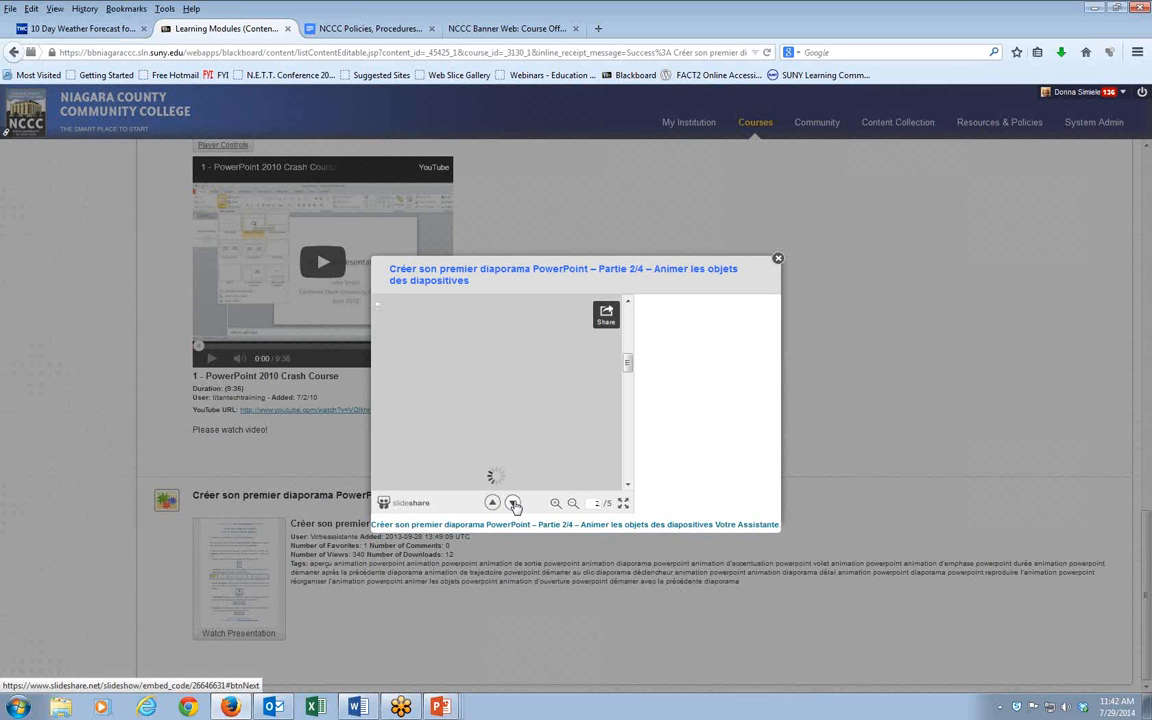
pyautogui.click(514, 504)
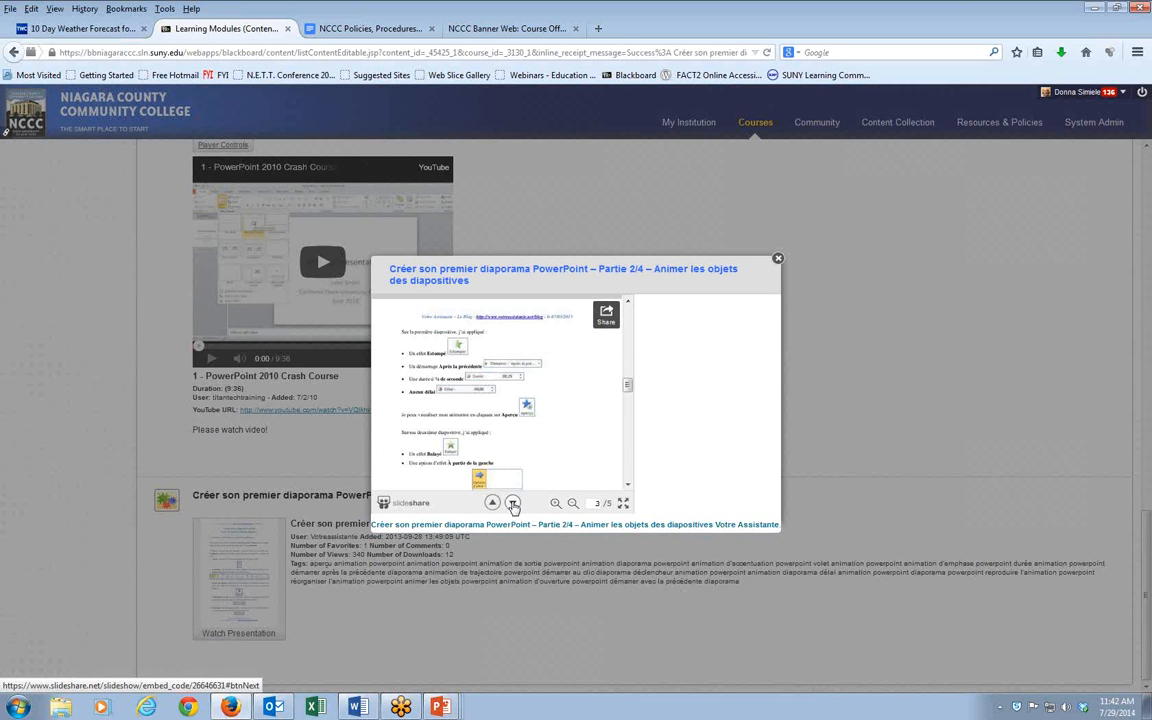
pyautogui.click(514, 504)
pyautogui.click(513, 504)
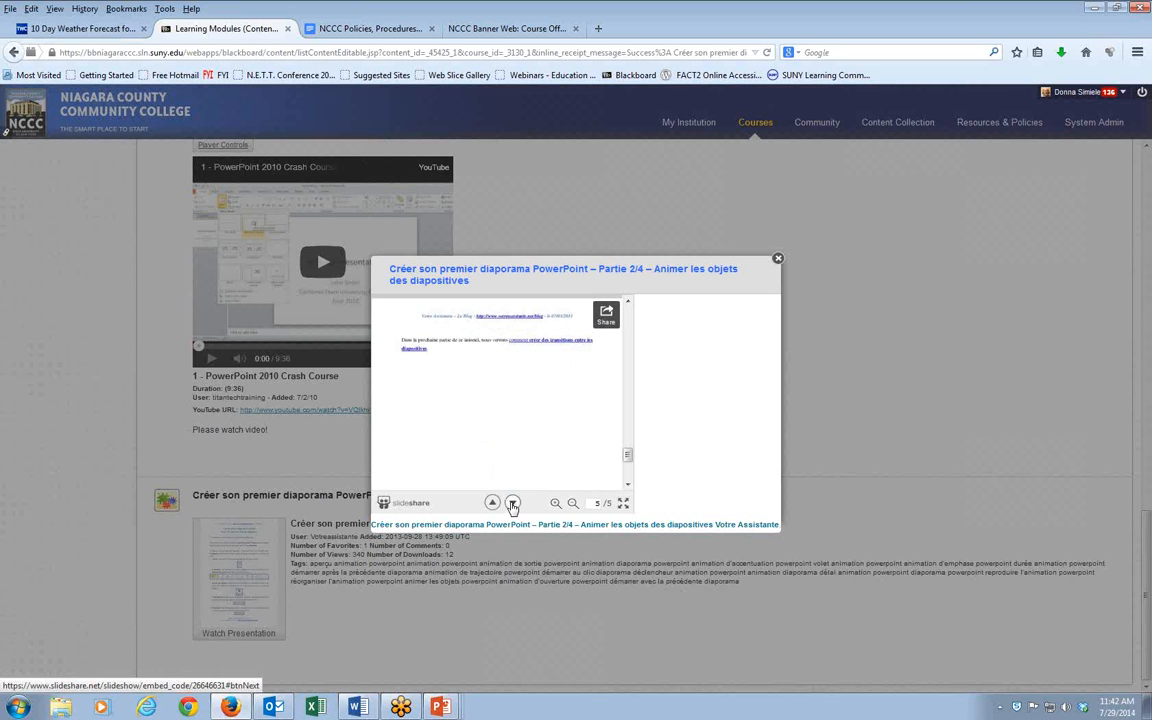
pyautogui.click(513, 504)
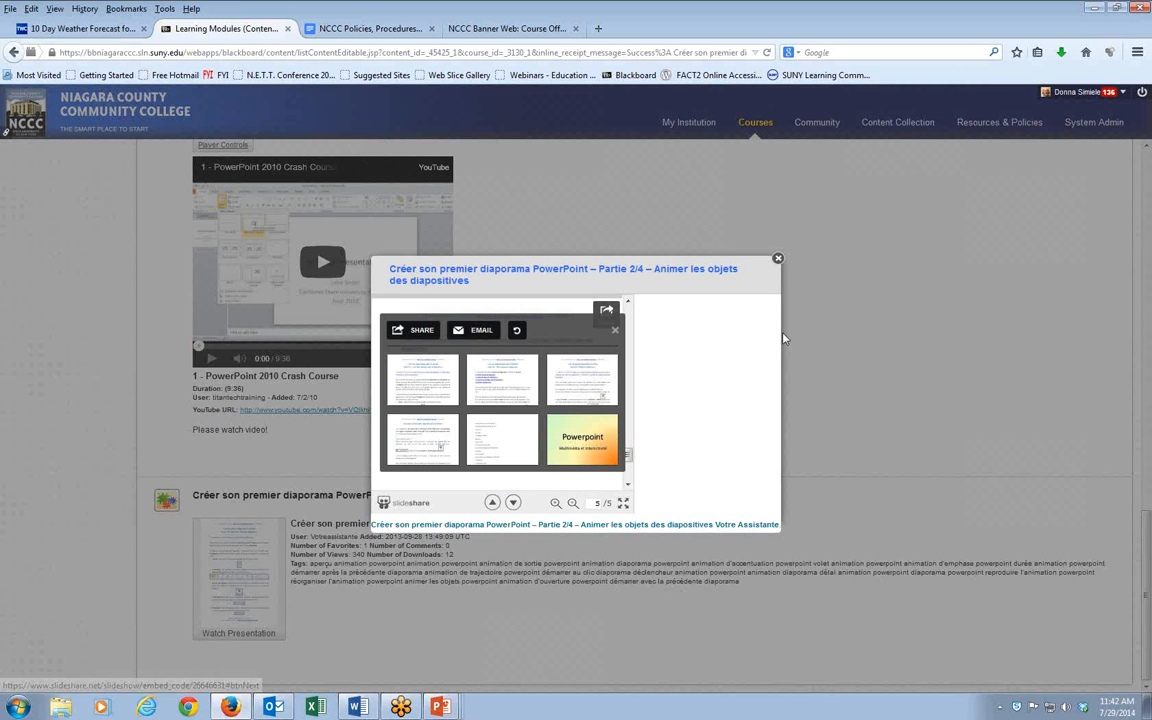
# Step: Close the SlideShare presentation and try to add an Atomic Learning mashup to Learning Modules (Content)
pyautogui.click(779, 260)
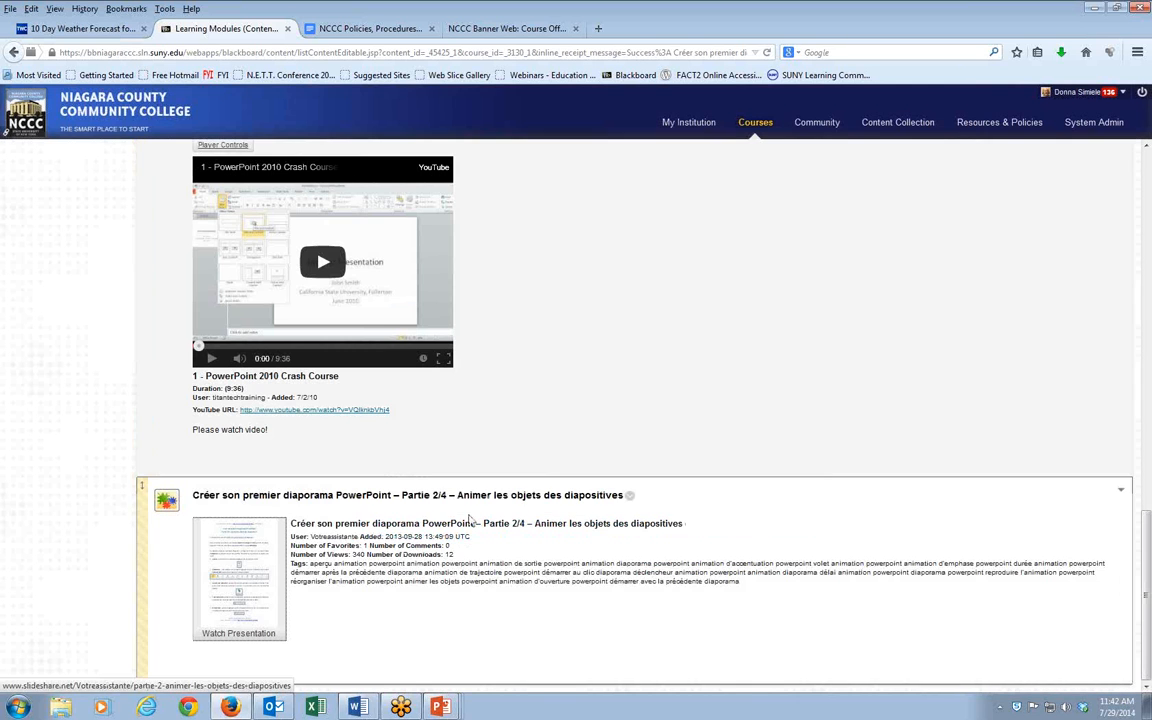
pyautogui.scroll(3, 448, 610)
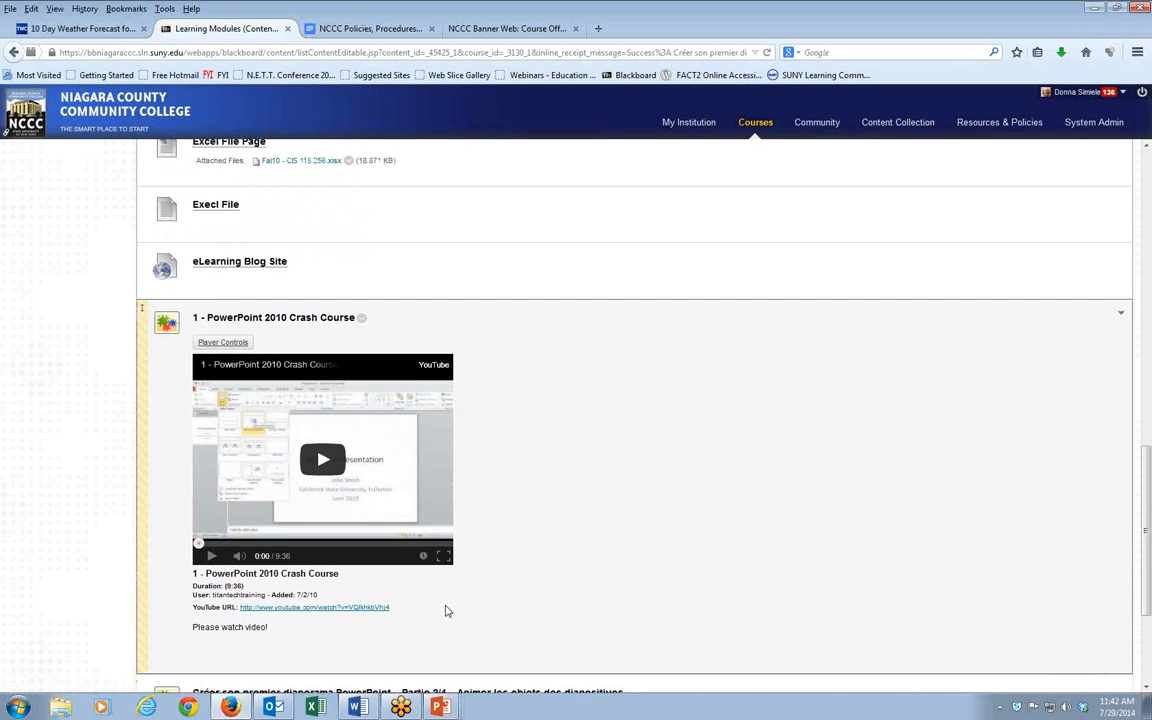
pyautogui.scroll(6, 507, 571)
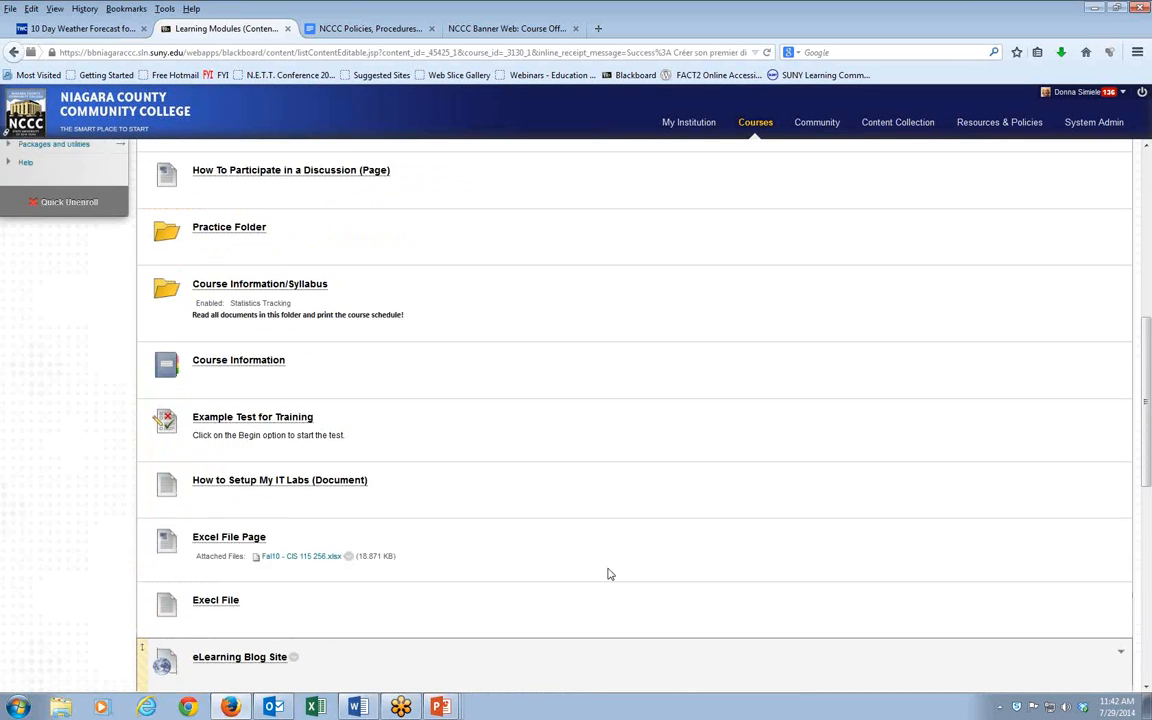
pyautogui.scroll(4, 610, 574)
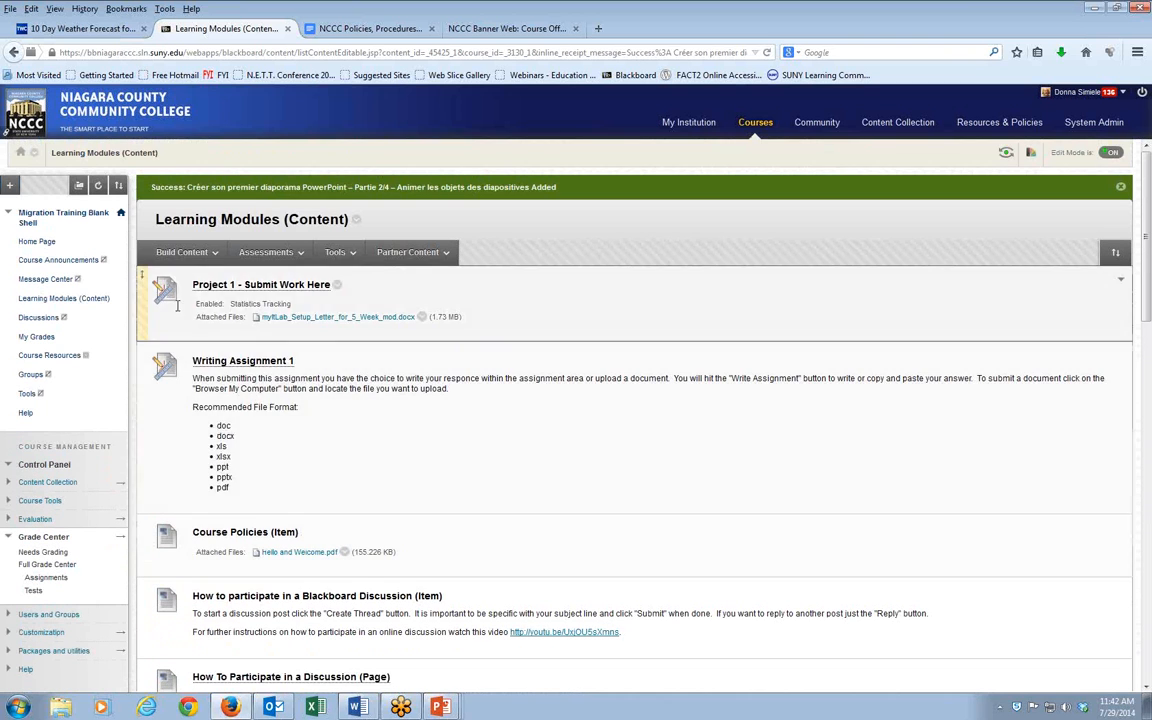
pyautogui.click(186, 252)
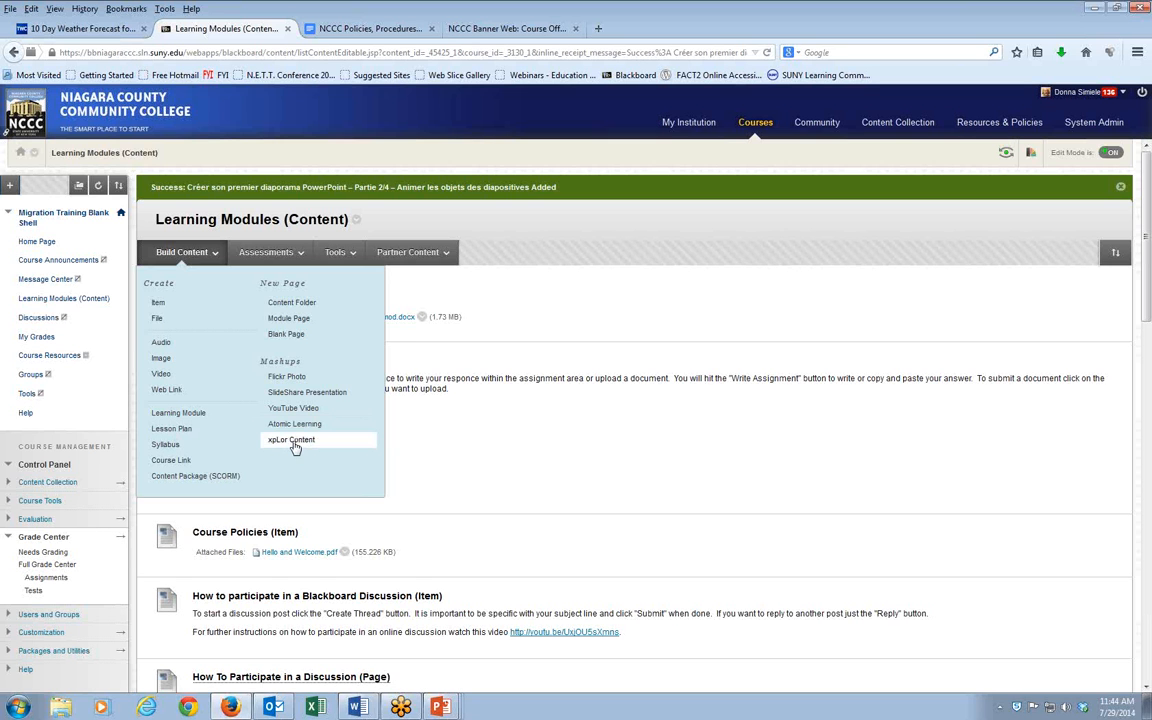
pyautogui.click(295, 426)
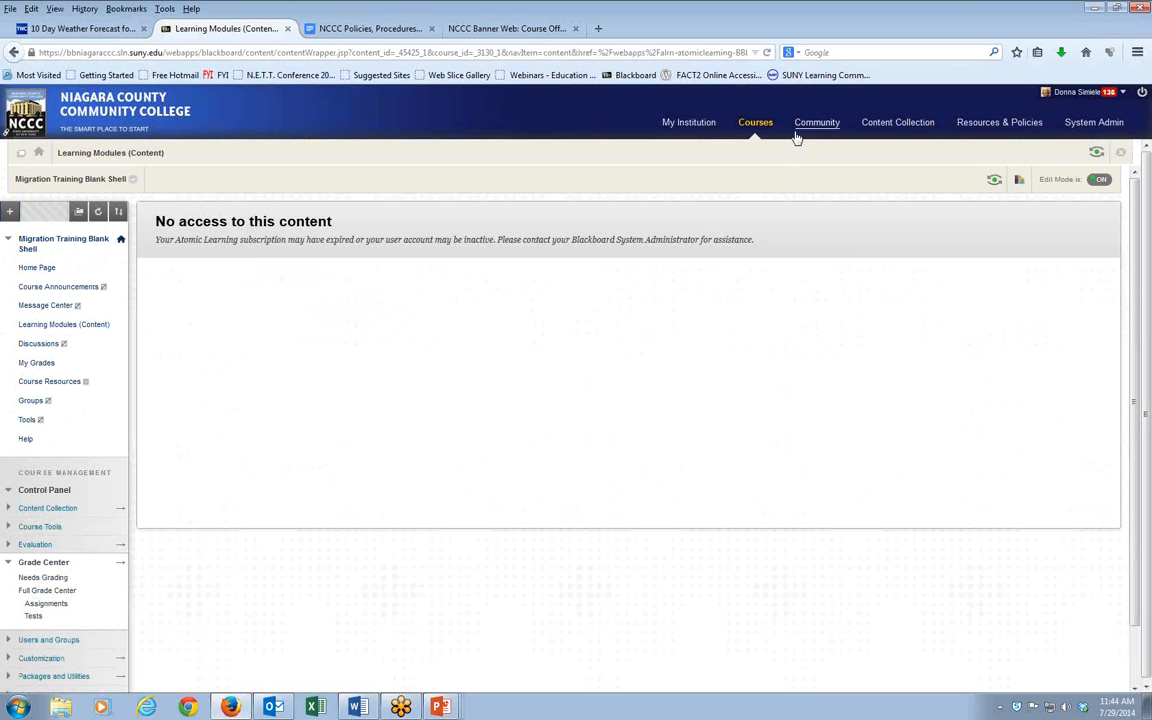
# Step: Open Learning Modules/Units in the course "FA14: WEB/Keyboarding/WP Apps 1WP" and start adding an Atomic Learning mashup
pyautogui.click(758, 124)
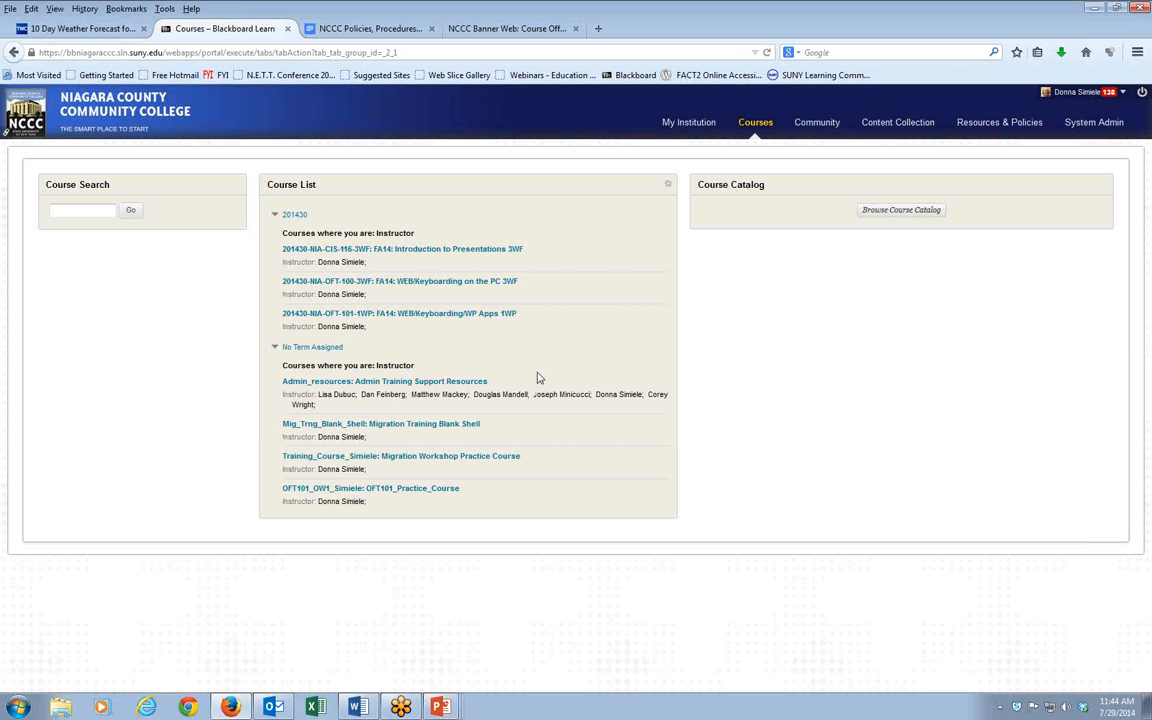
pyautogui.click(476, 314)
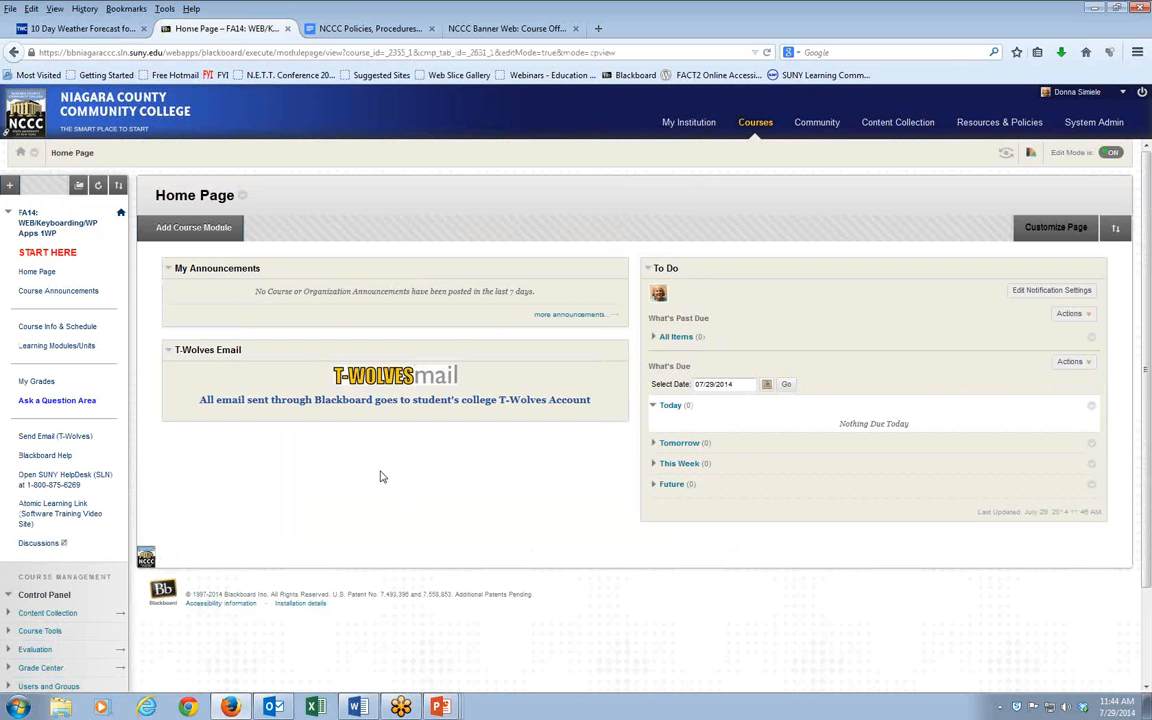
pyautogui.click(62, 346)
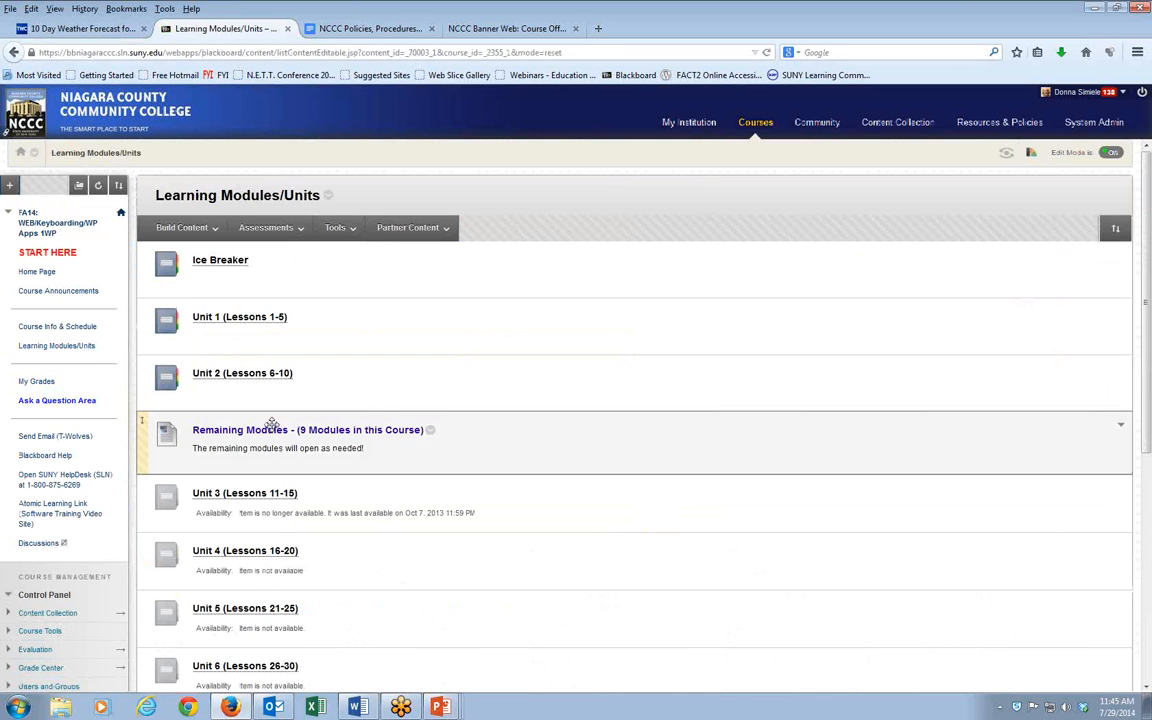
pyautogui.click(188, 230)
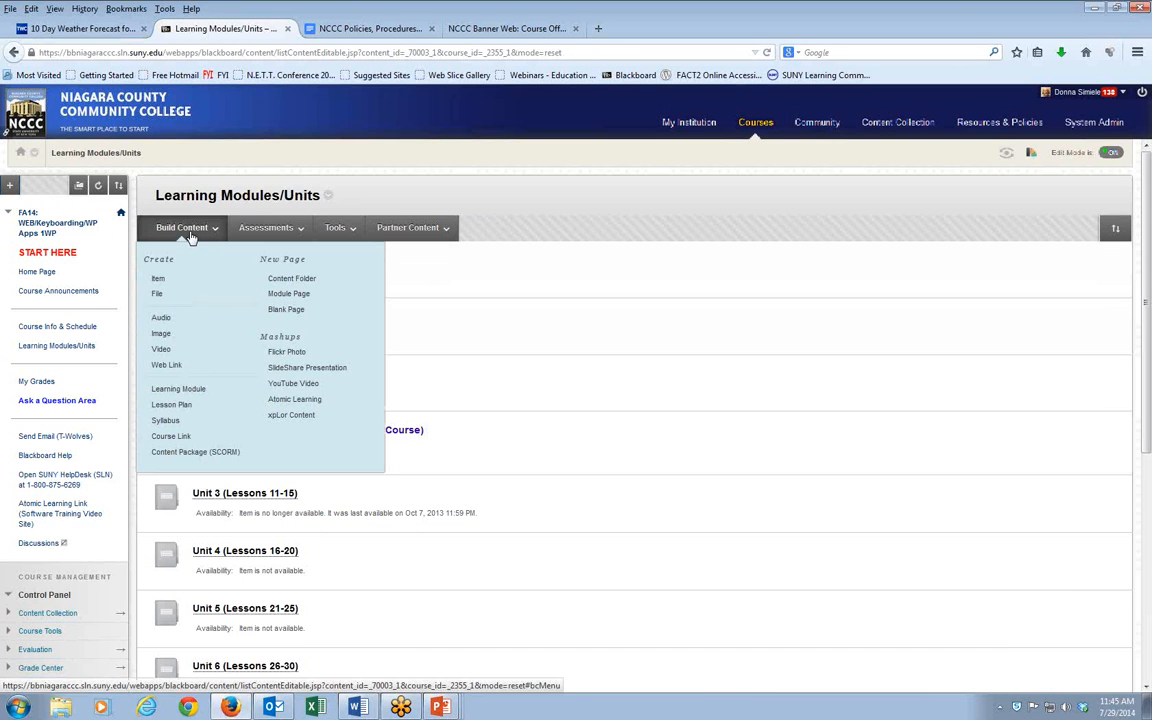
pyautogui.click(281, 400)
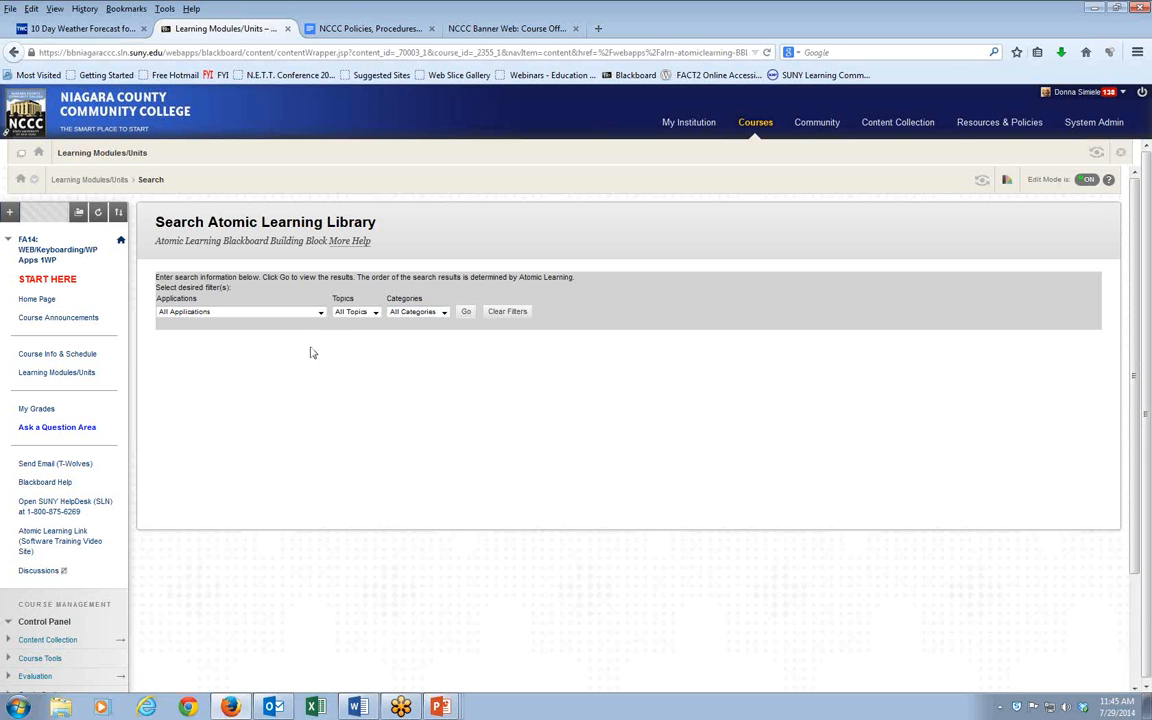
# Step: Search the Atomic Learning library with the application filter set to Blackboard Learn™ 9.1 SP14
pyautogui.click(320, 311)
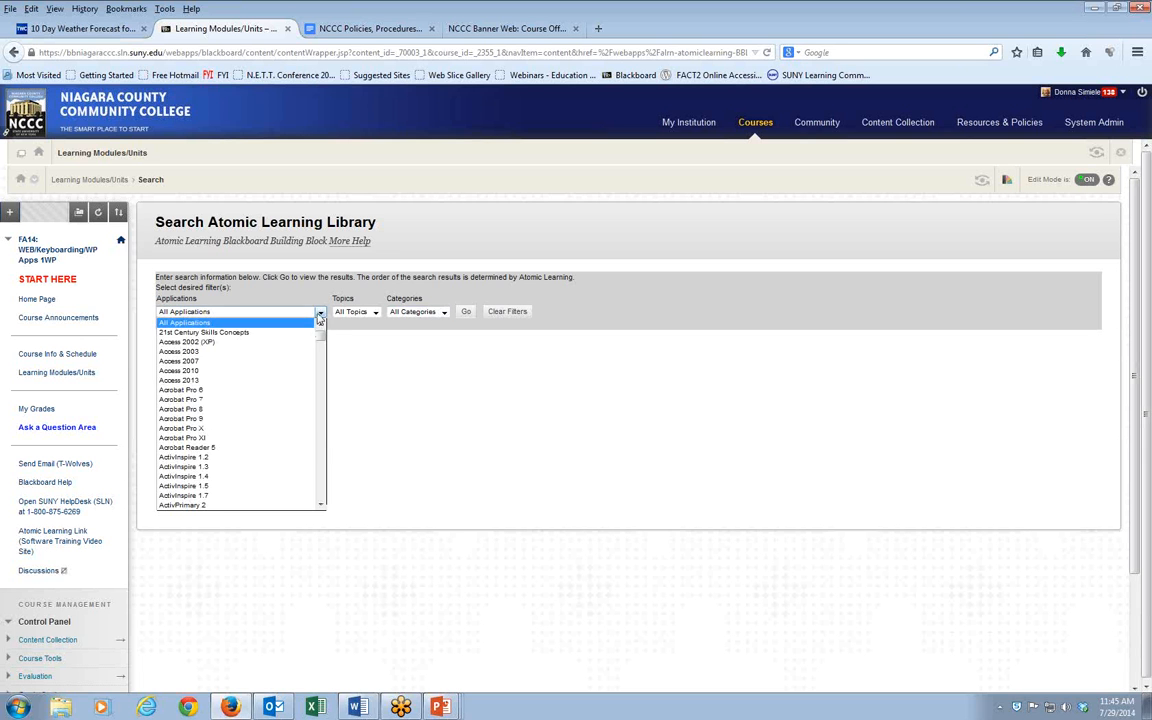
pyautogui.scroll(-10, 280, 415)
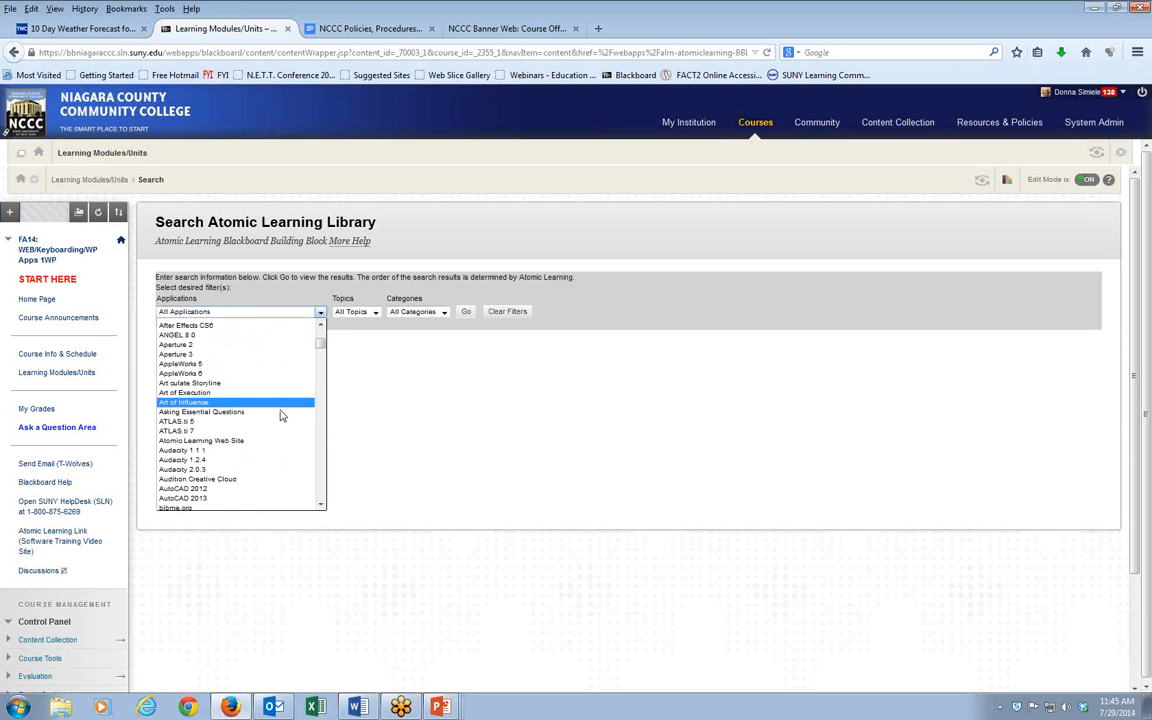
pyautogui.scroll(-4, 281, 415)
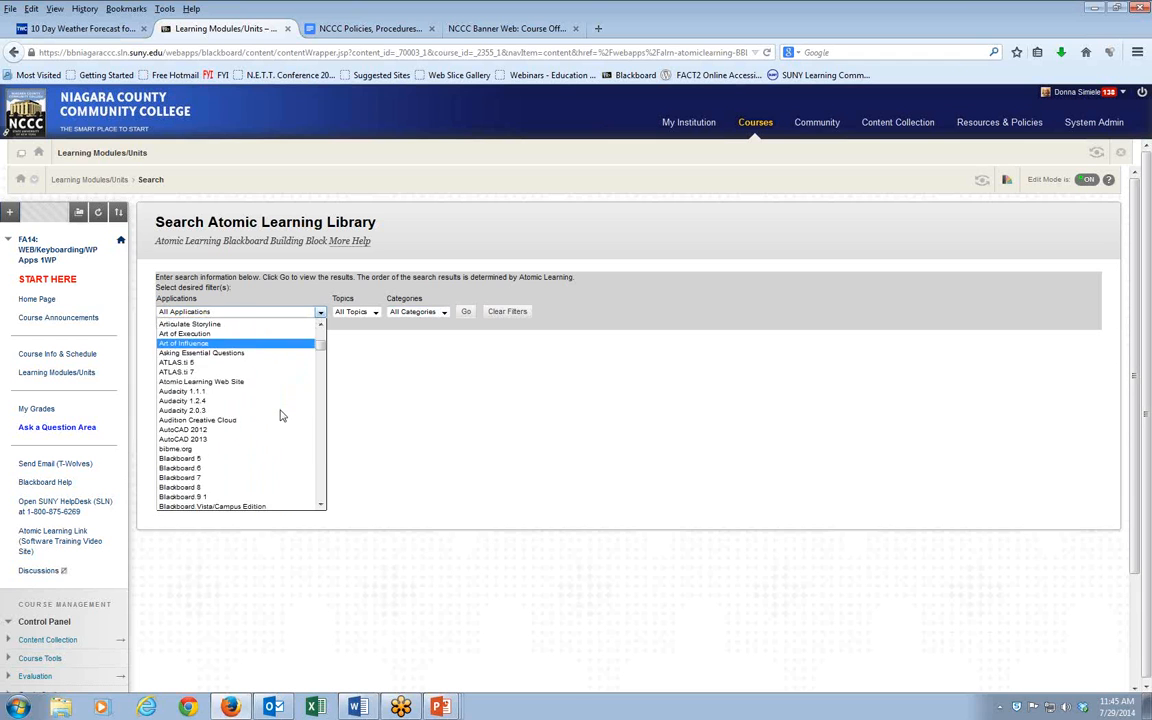
pyautogui.scroll(-4, 281, 415)
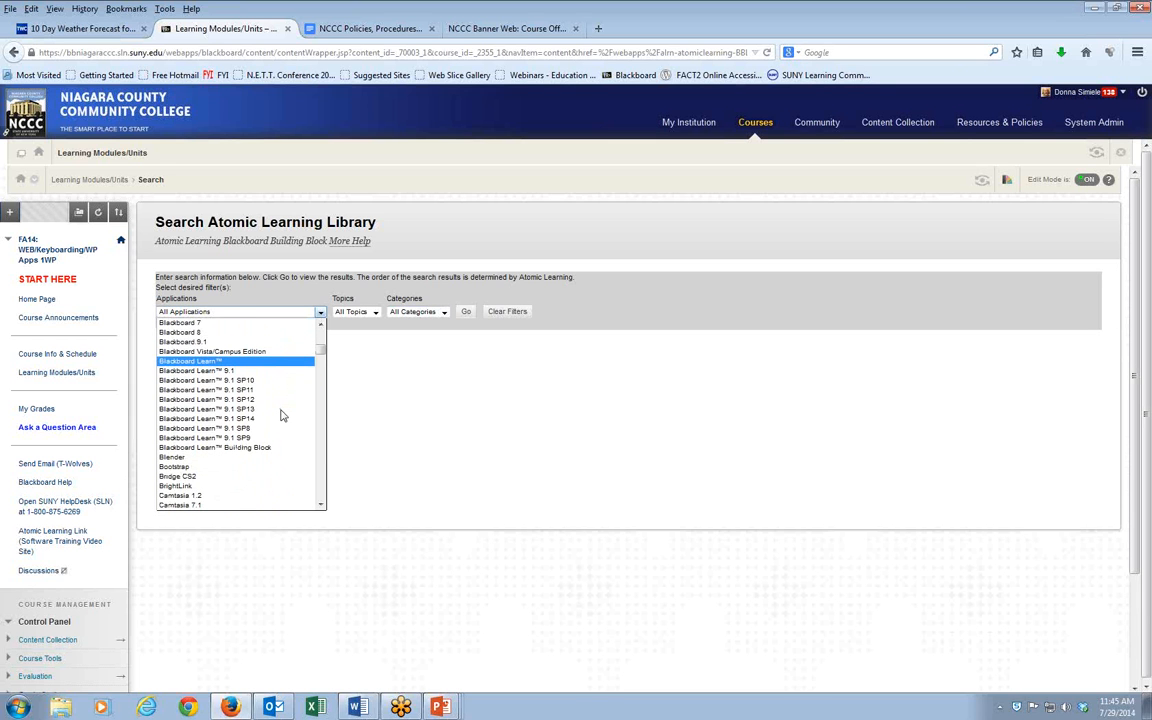
pyautogui.scroll(-1, 281, 415)
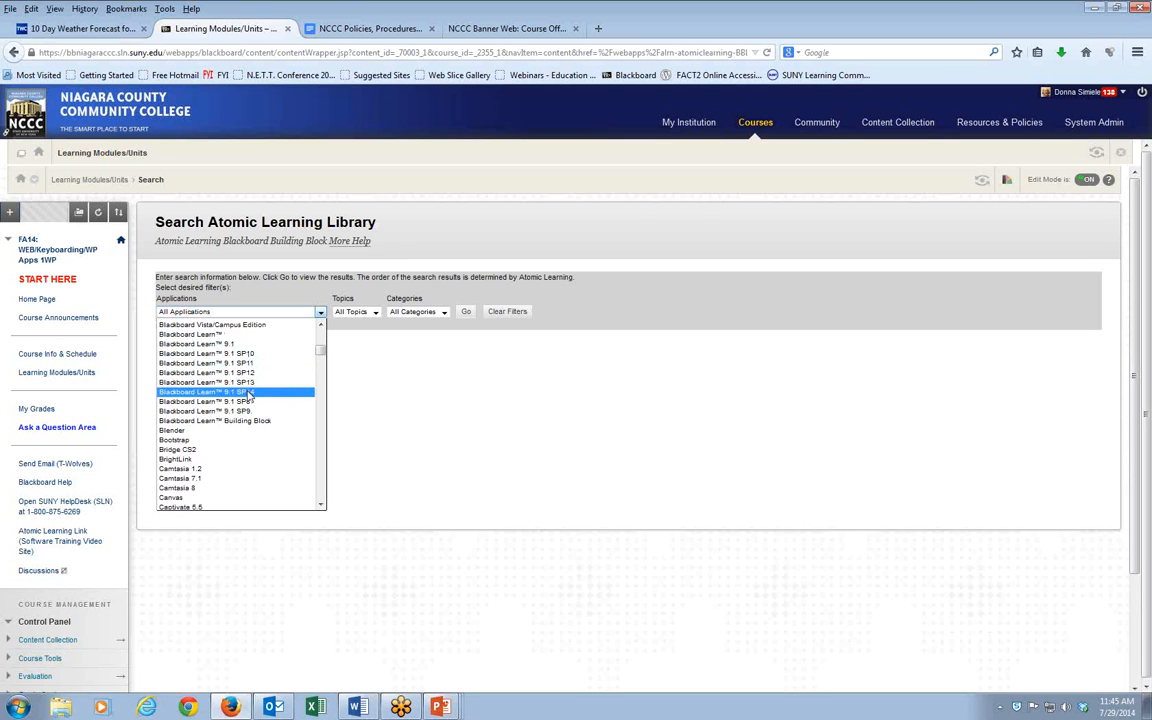
pyautogui.click(248, 392)
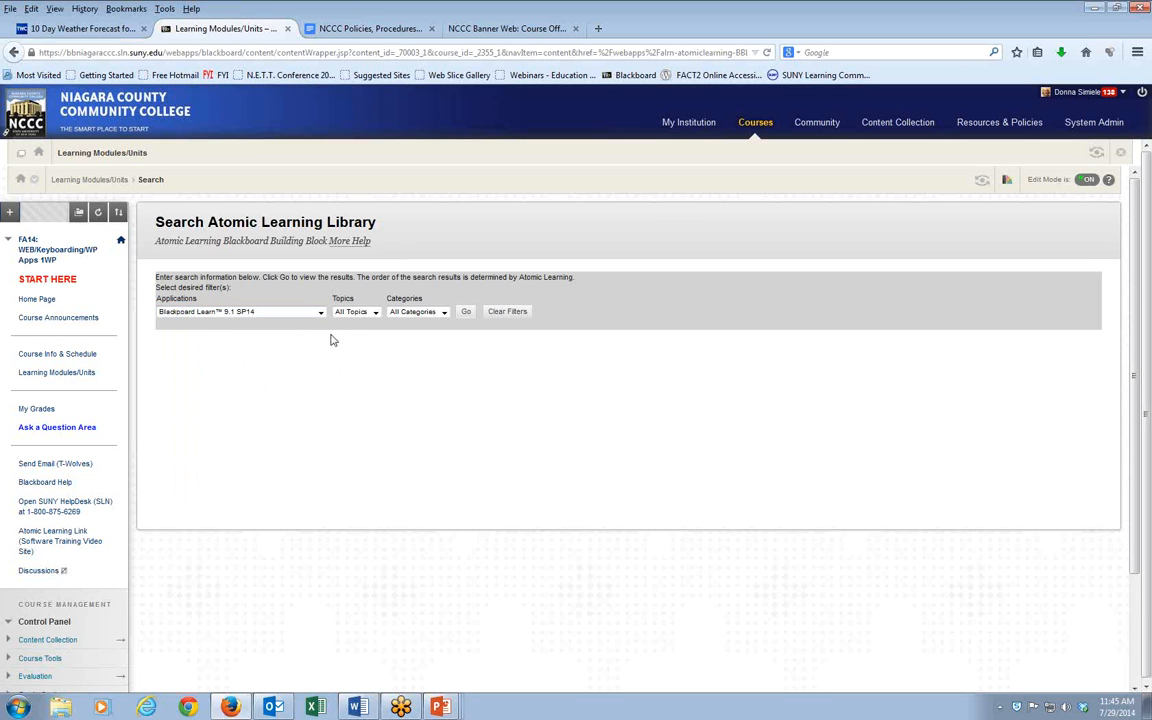
pyautogui.click(466, 311)
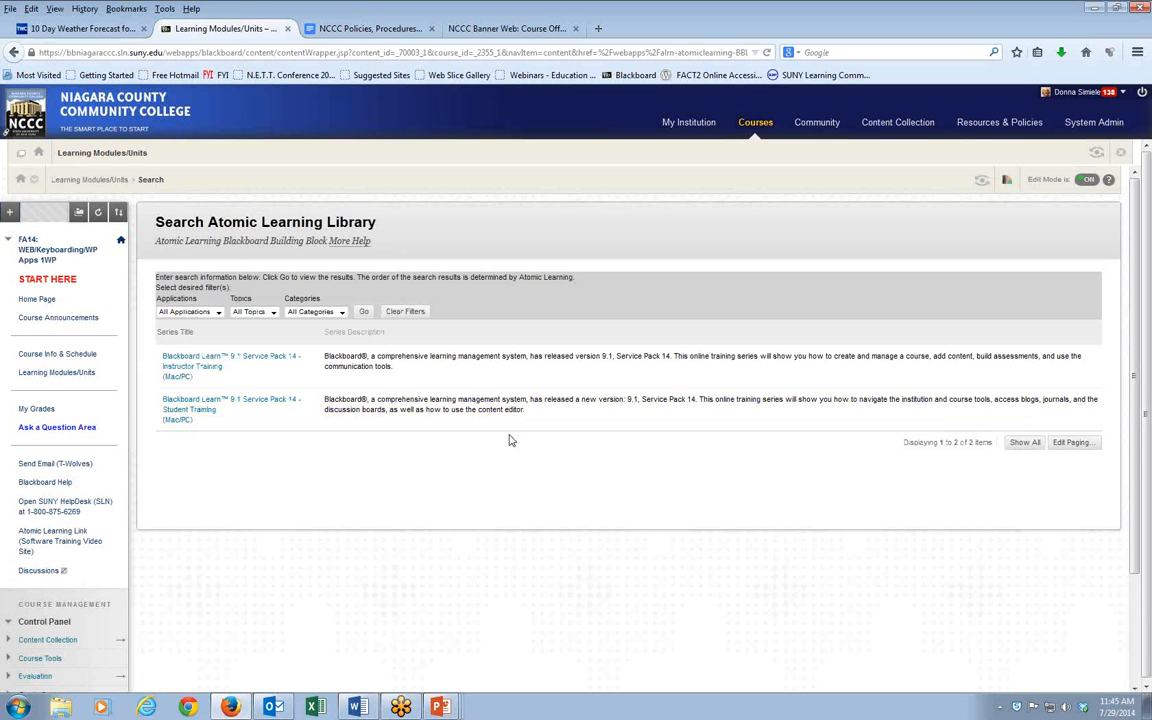
# Step: Add the tutorials "Personalizing the My Institution page" and "Introducing the Notification dashboard" from the Blackboard Learn™ 9.1 Service Pack 14 - Instructor Training series
pyautogui.click(203, 372)
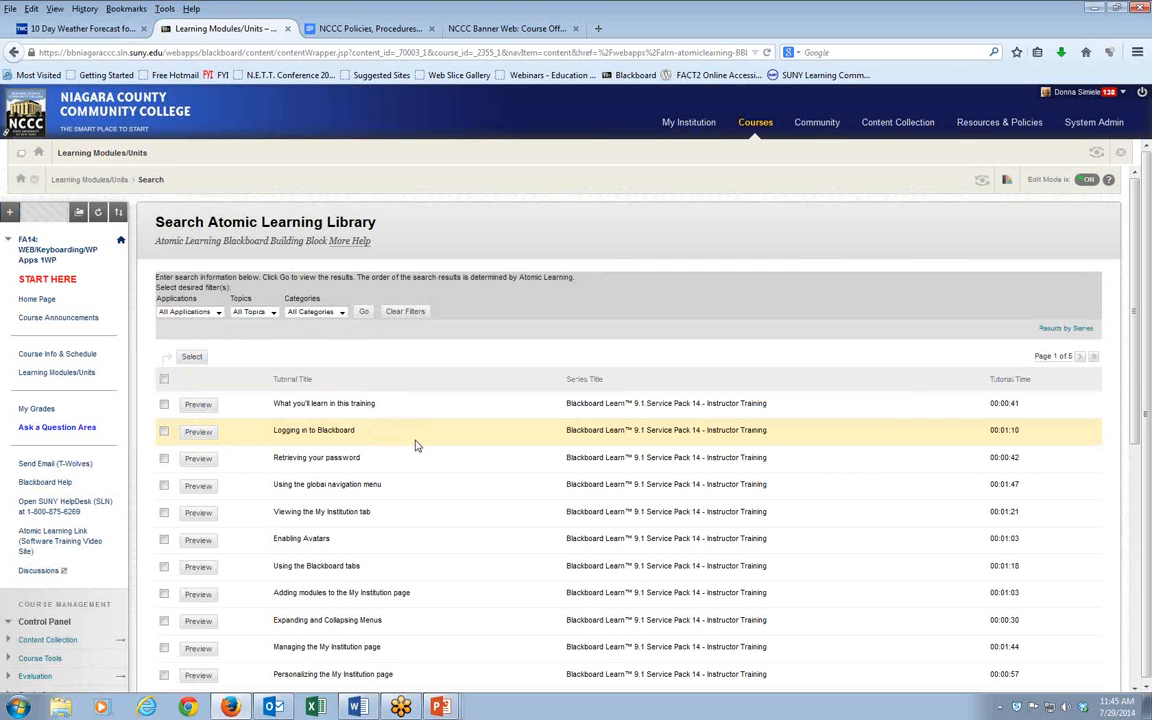
pyautogui.scroll(-3, 414, 442)
pyautogui.scroll(-5, 420, 442)
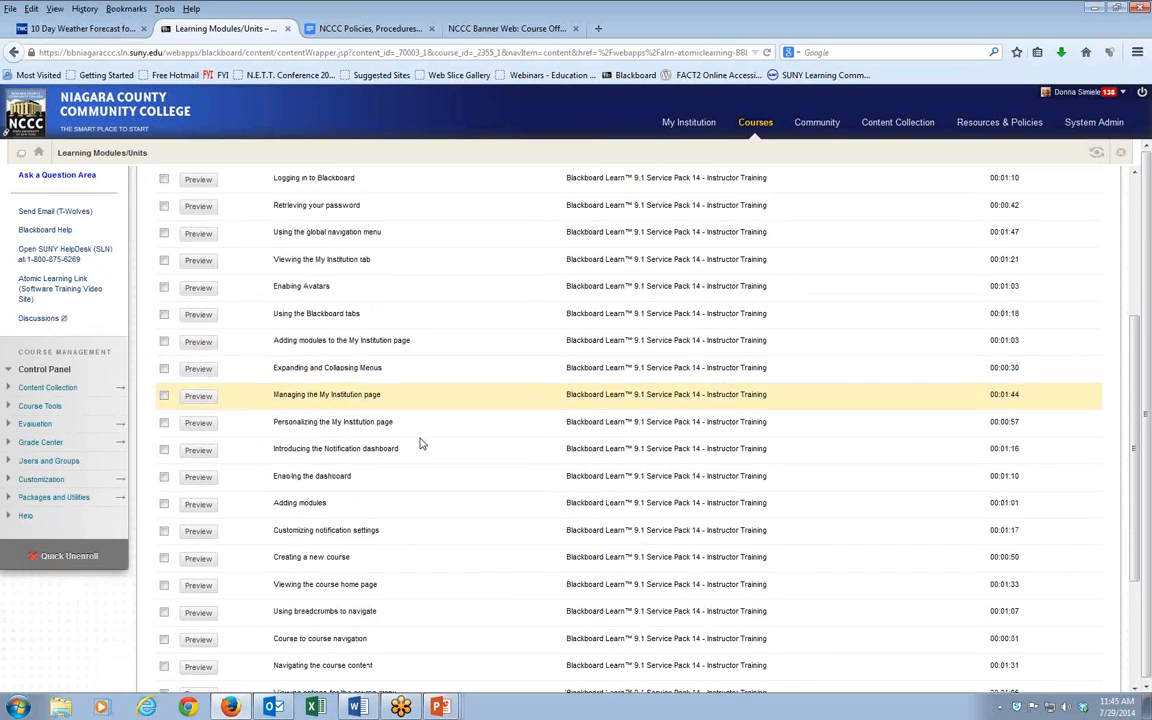
pyautogui.scroll(6, 444, 440)
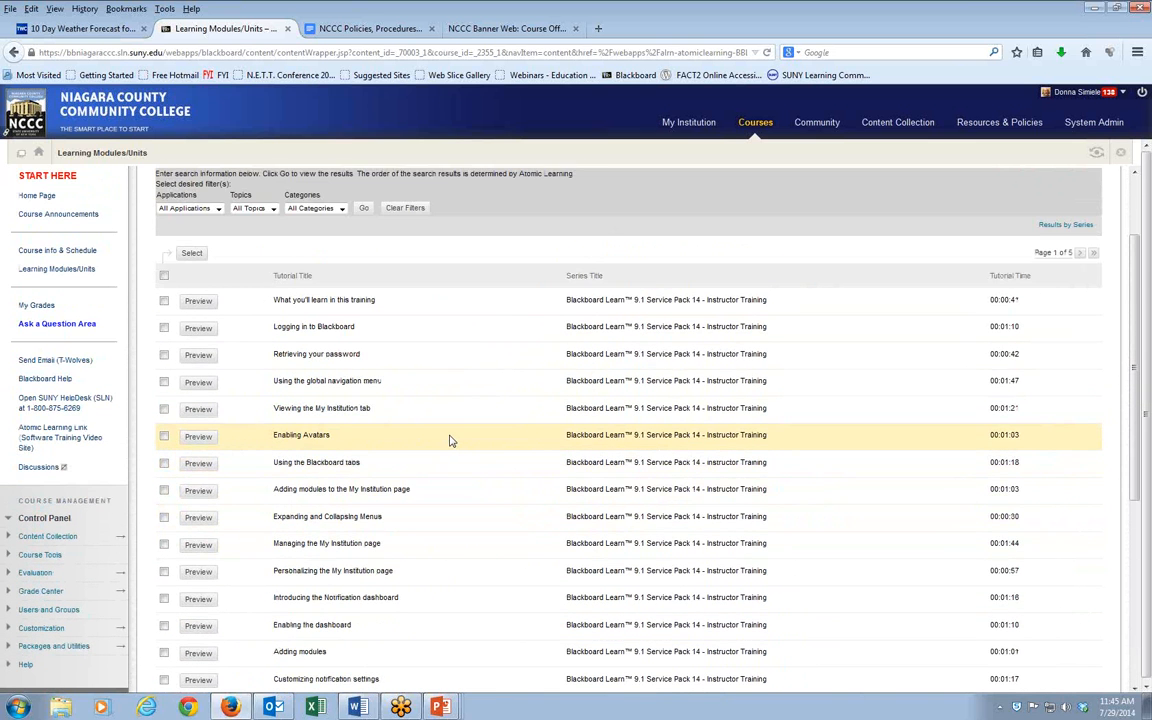
pyautogui.scroll(-2, 450, 441)
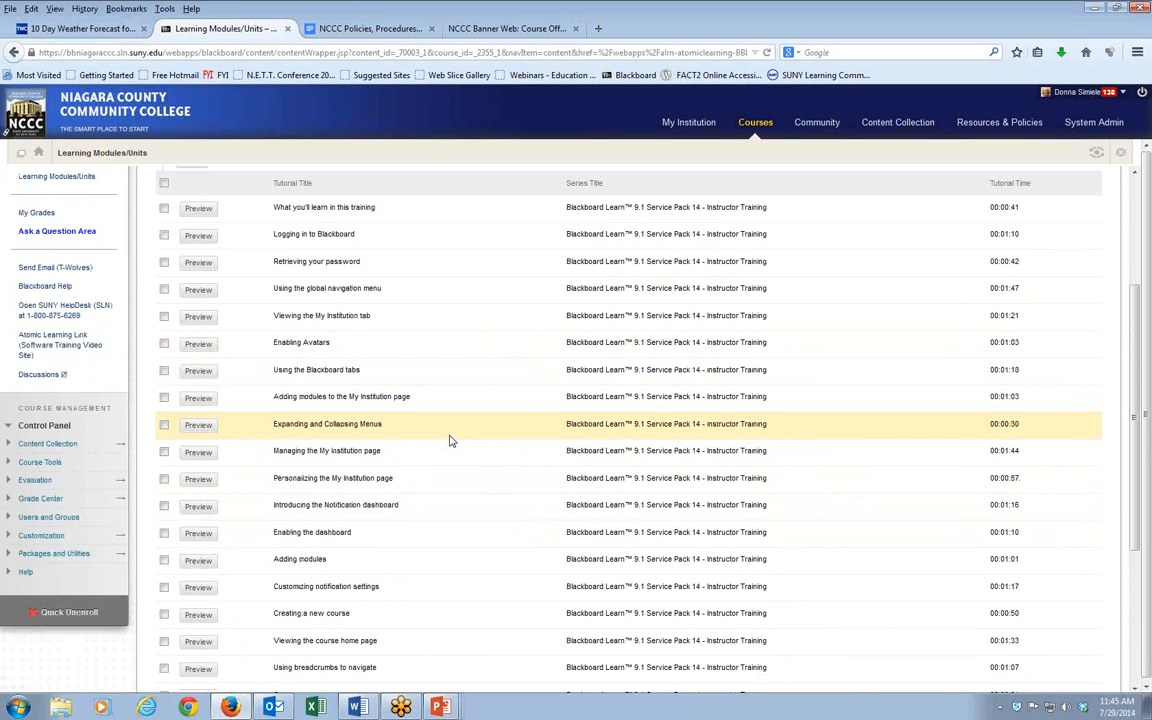
pyautogui.scroll(-3, 450, 440)
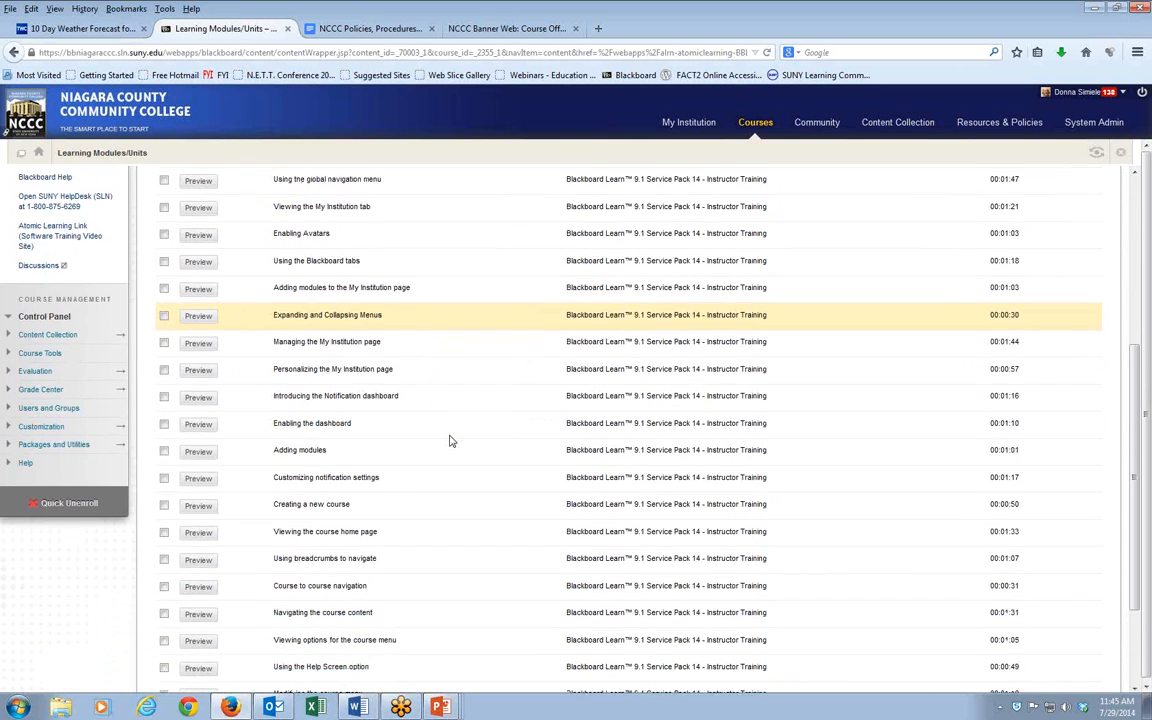
pyautogui.click(164, 350)
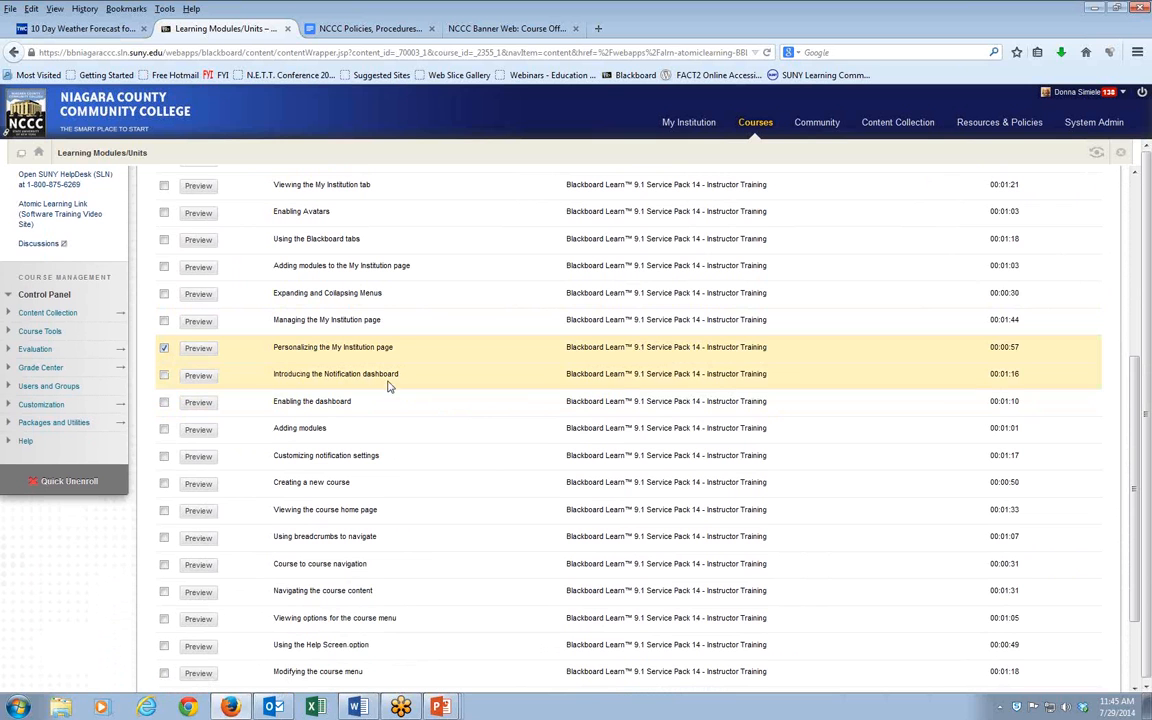
pyautogui.click(164, 376)
pyautogui.scroll(-3, 432, 396)
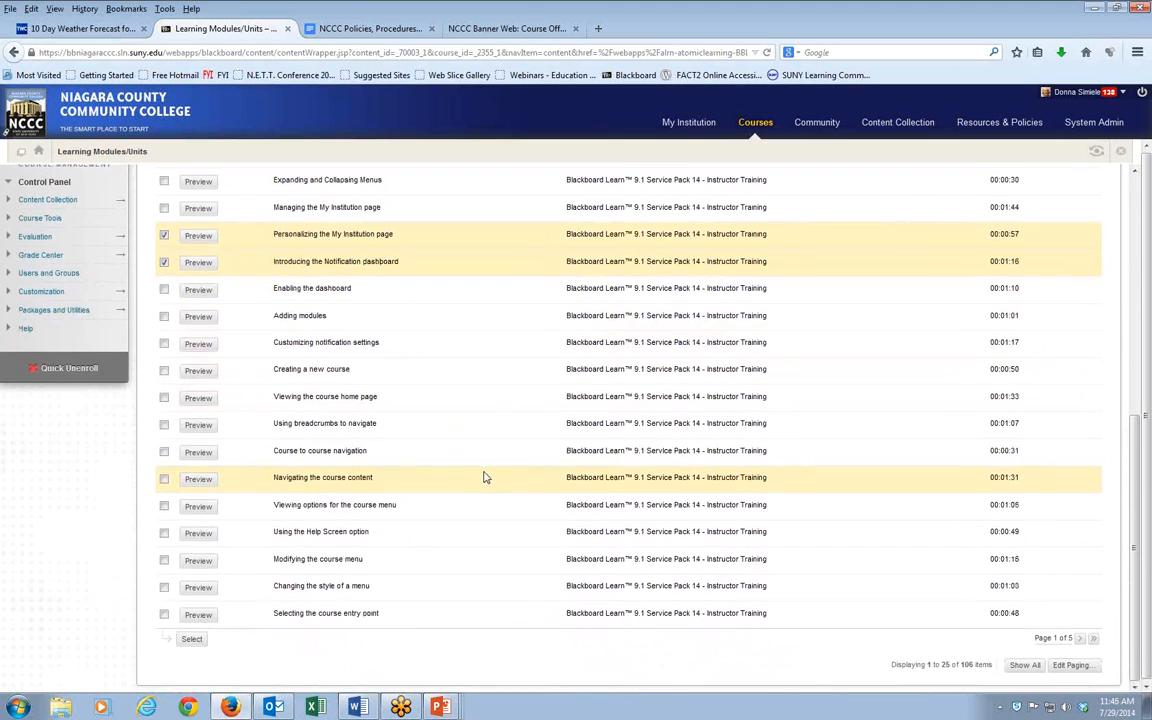
pyautogui.click(189, 639)
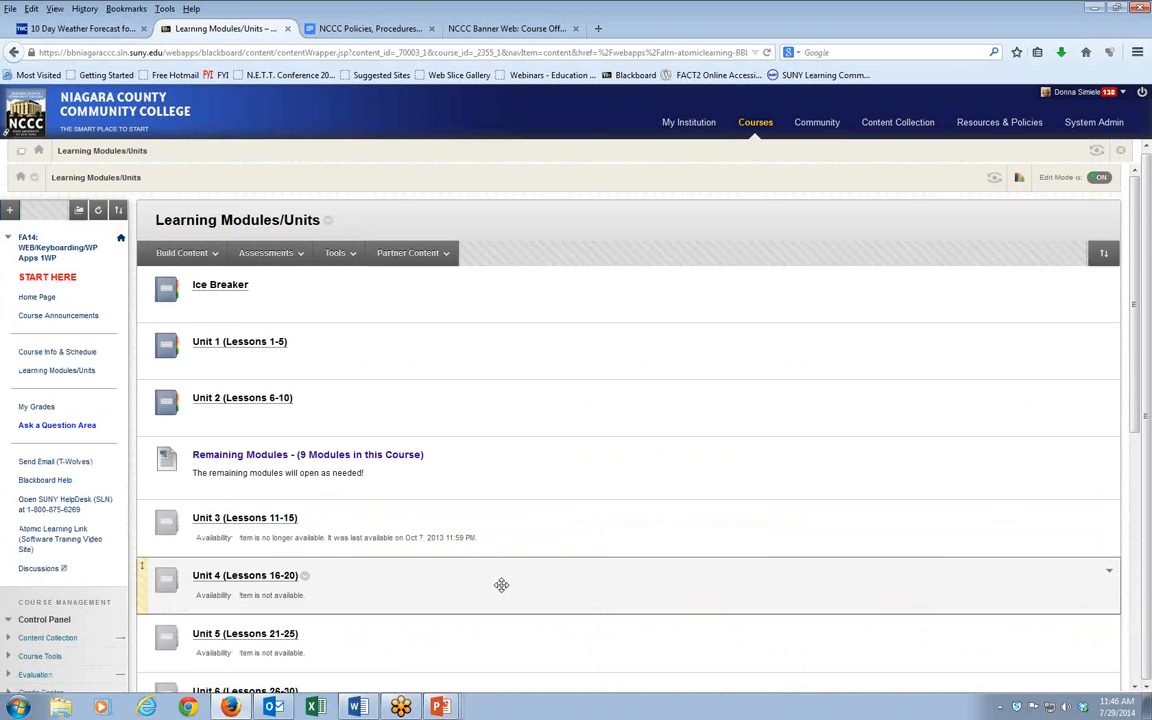
# Step: Open the newly added "Blackboard Learn™ 9.1 Service Pack 14 - Instructor Training" folder at the end of Learning Modules/Units
pyautogui.scroll(-9, 501, 585)
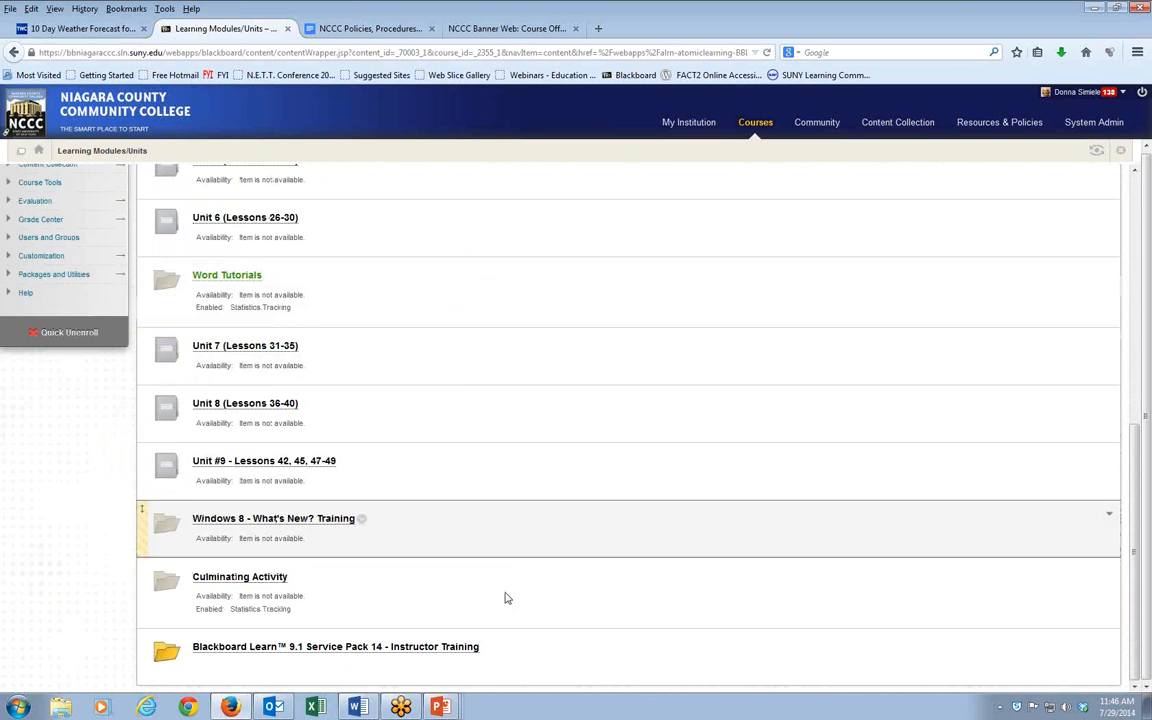
pyautogui.click(309, 650)
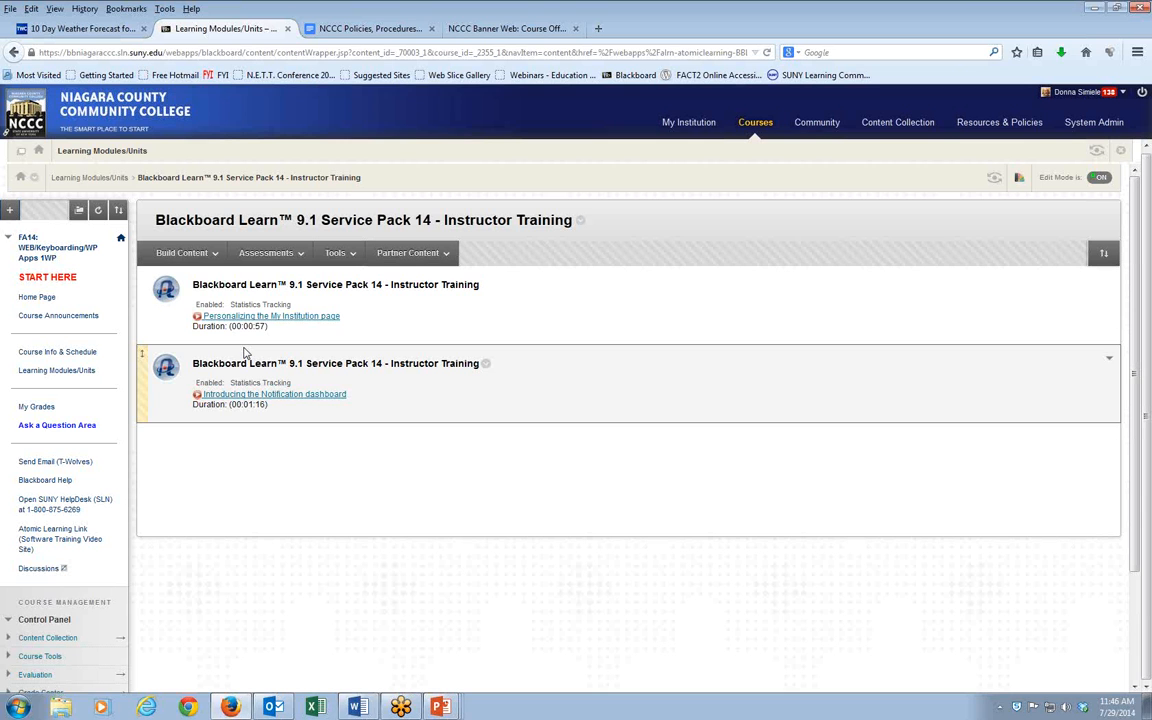
pyautogui.click(184, 255)
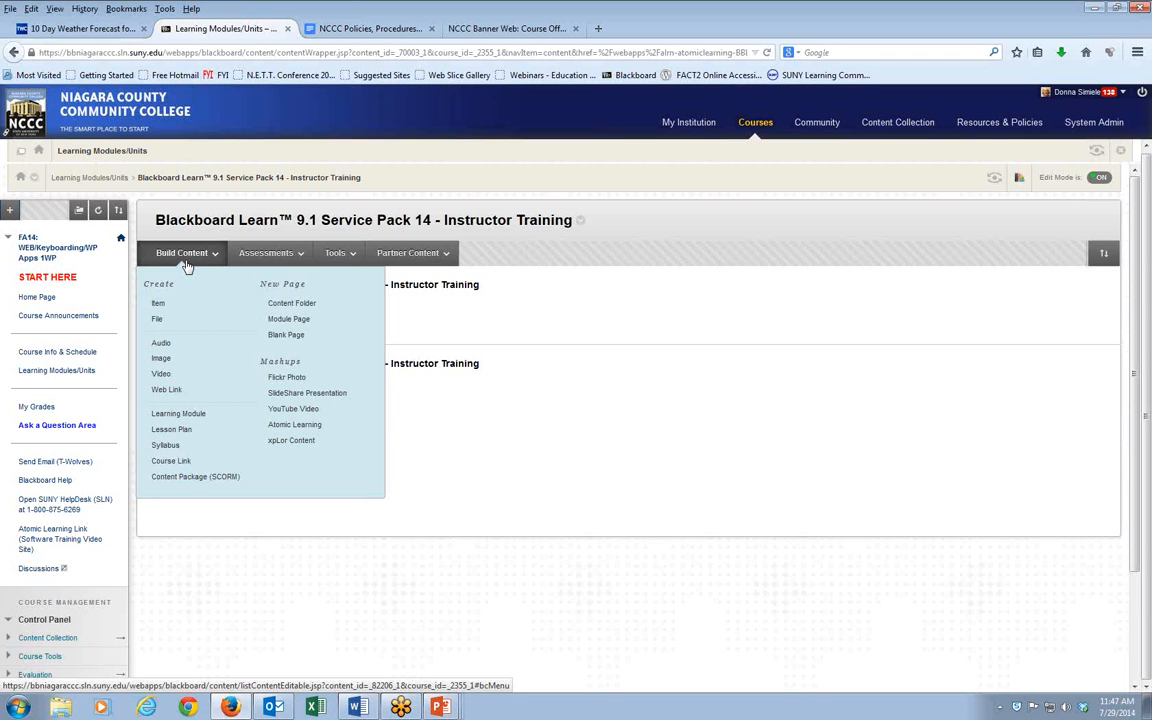
pyautogui.click(242, 258)
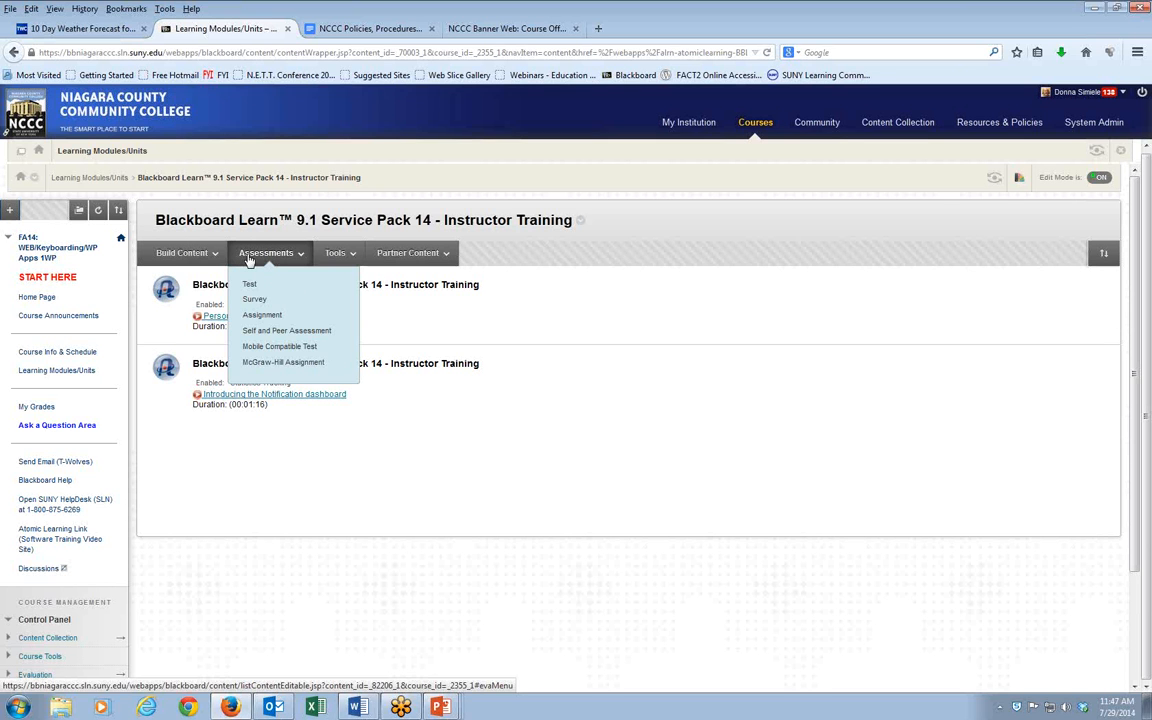
pyautogui.click(333, 253)
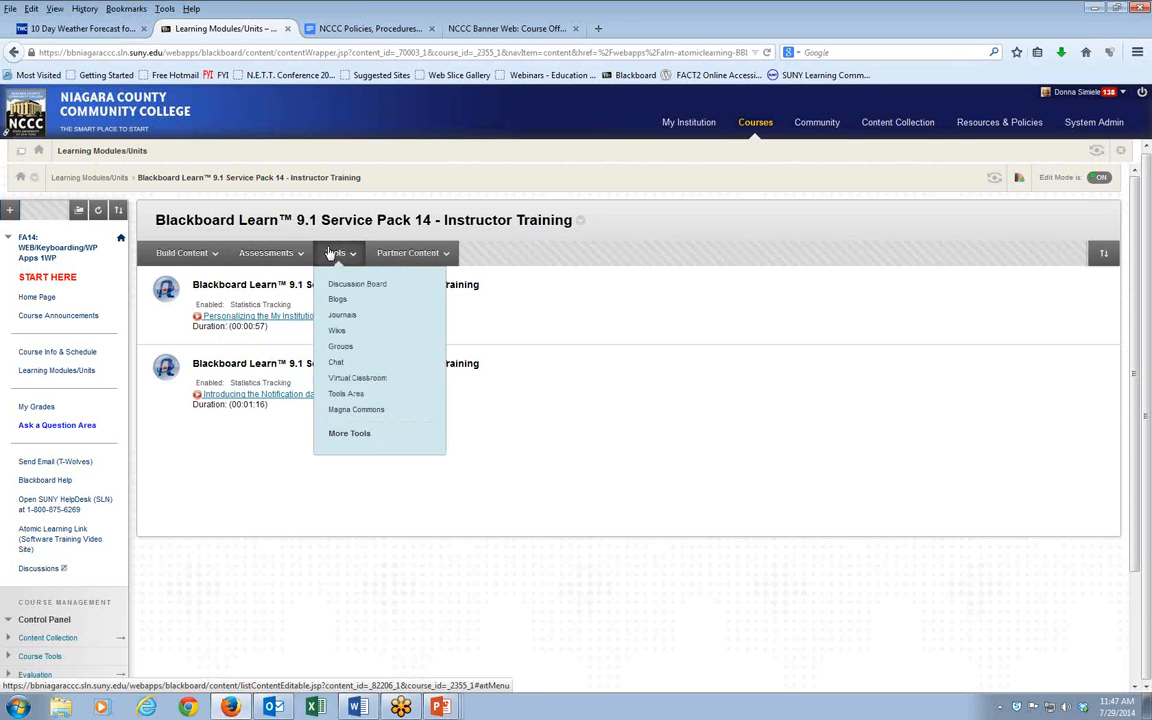
pyautogui.click(388, 253)
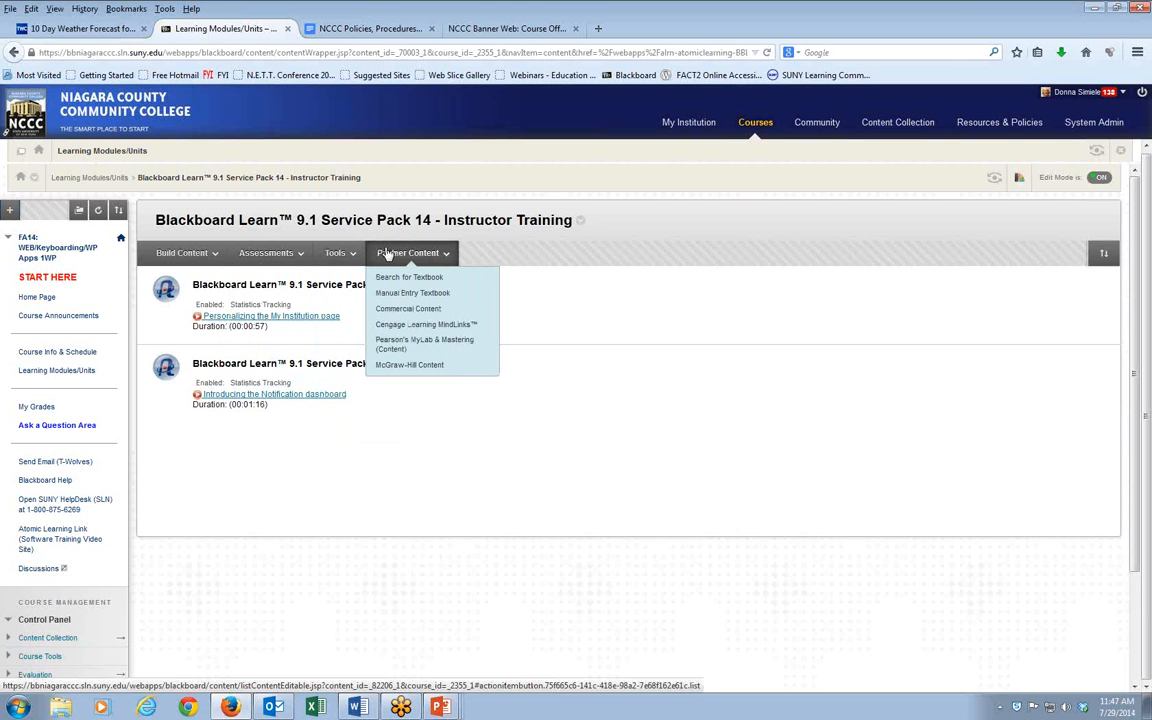